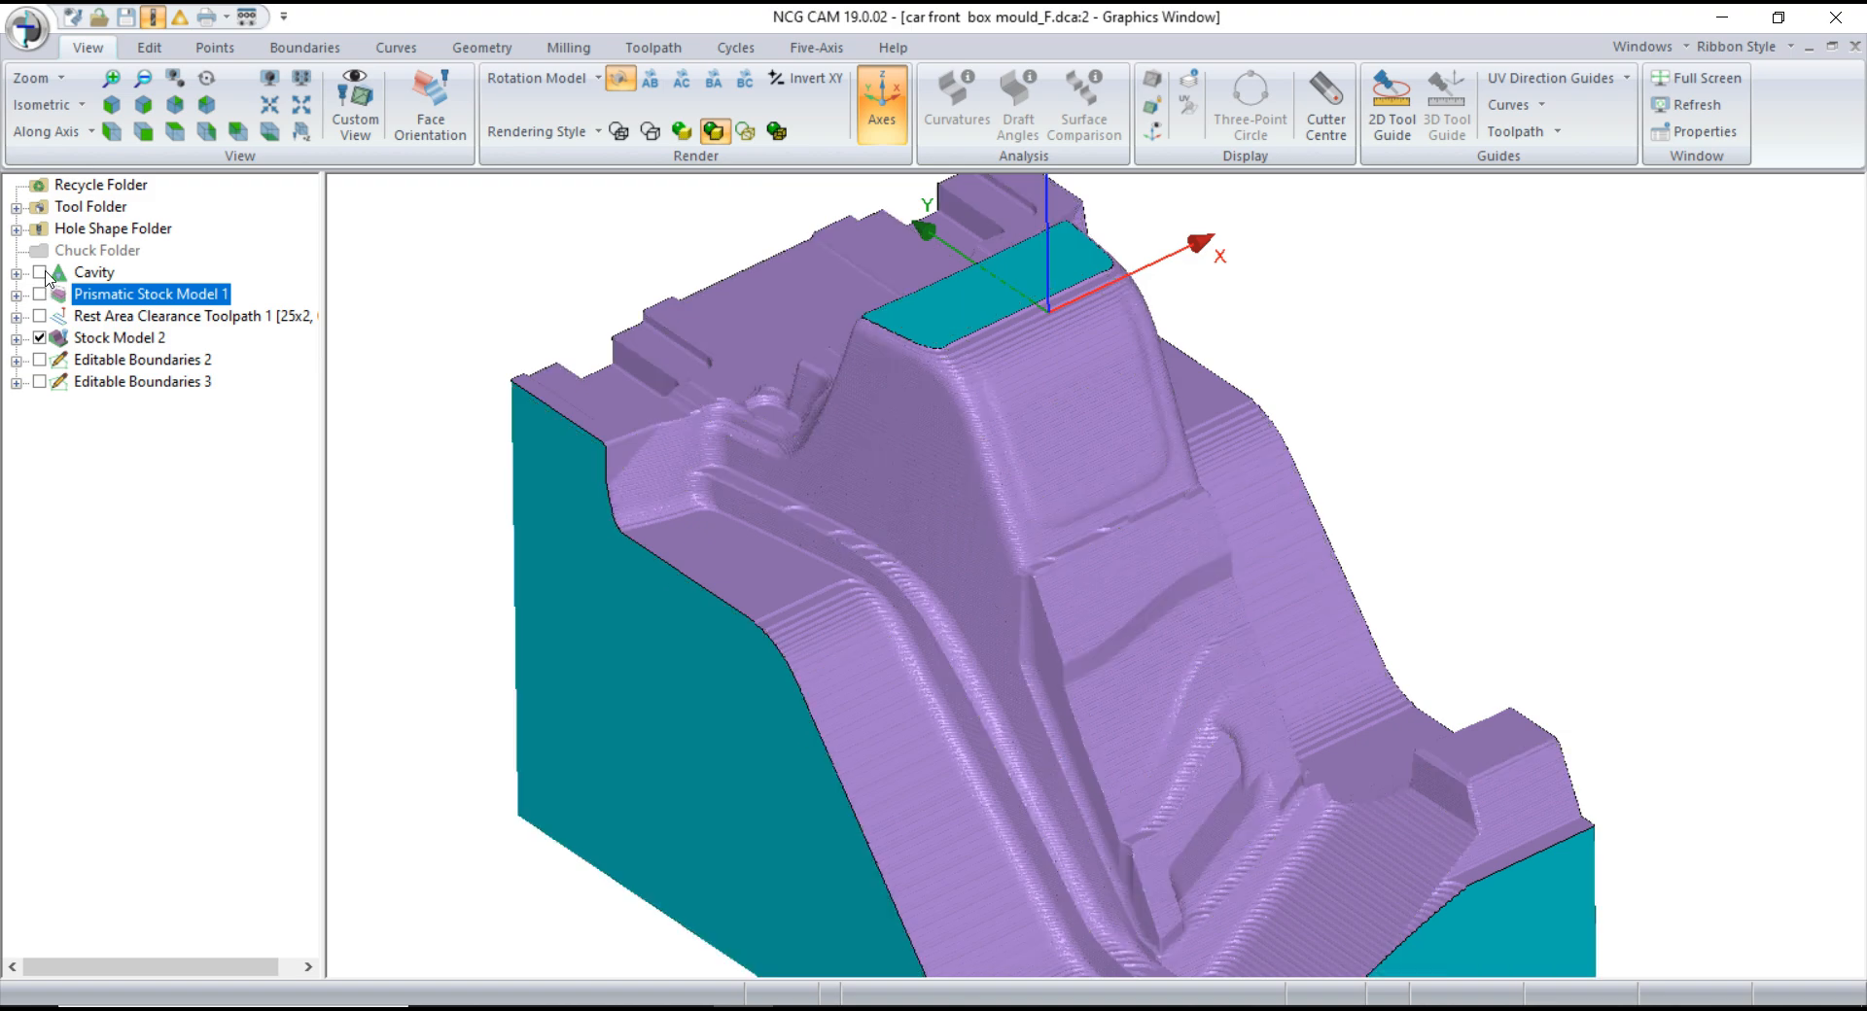
# - Display the Cavity and Editable Boundaries 2 and hide Stock Model 2
pyautogui.moveTo(1023, 585)
pyautogui.mouseDown(button='middle')
pyautogui.moveTo(1019, 738)
pyautogui.moveTo(1030, 636)
pyautogui.moveTo(1011, 575)
pyautogui.mouseUp(button='middle')
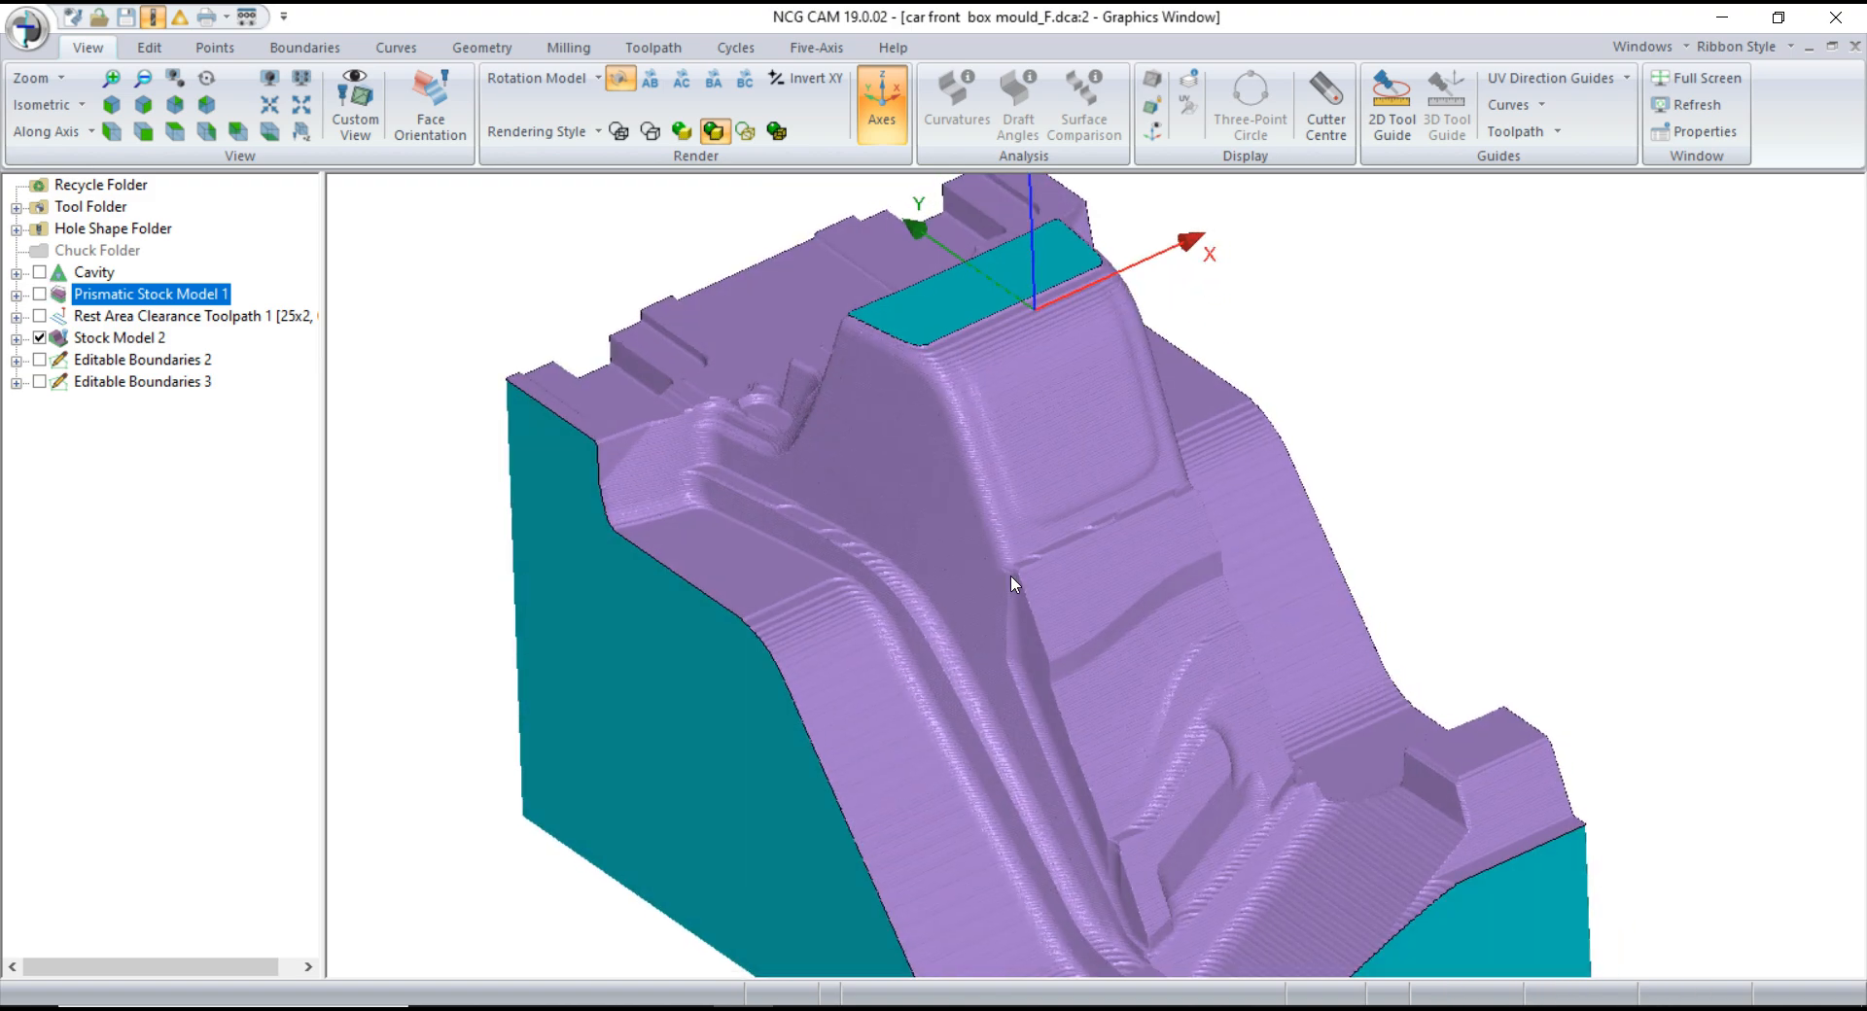
pyautogui.press('z')
pyautogui.scroll(-2, 1108, 540)
pyautogui.scroll(2, 1041, 838)
pyautogui.moveTo(1056, 840); pyautogui.dragTo(1011, 372, button='middle')
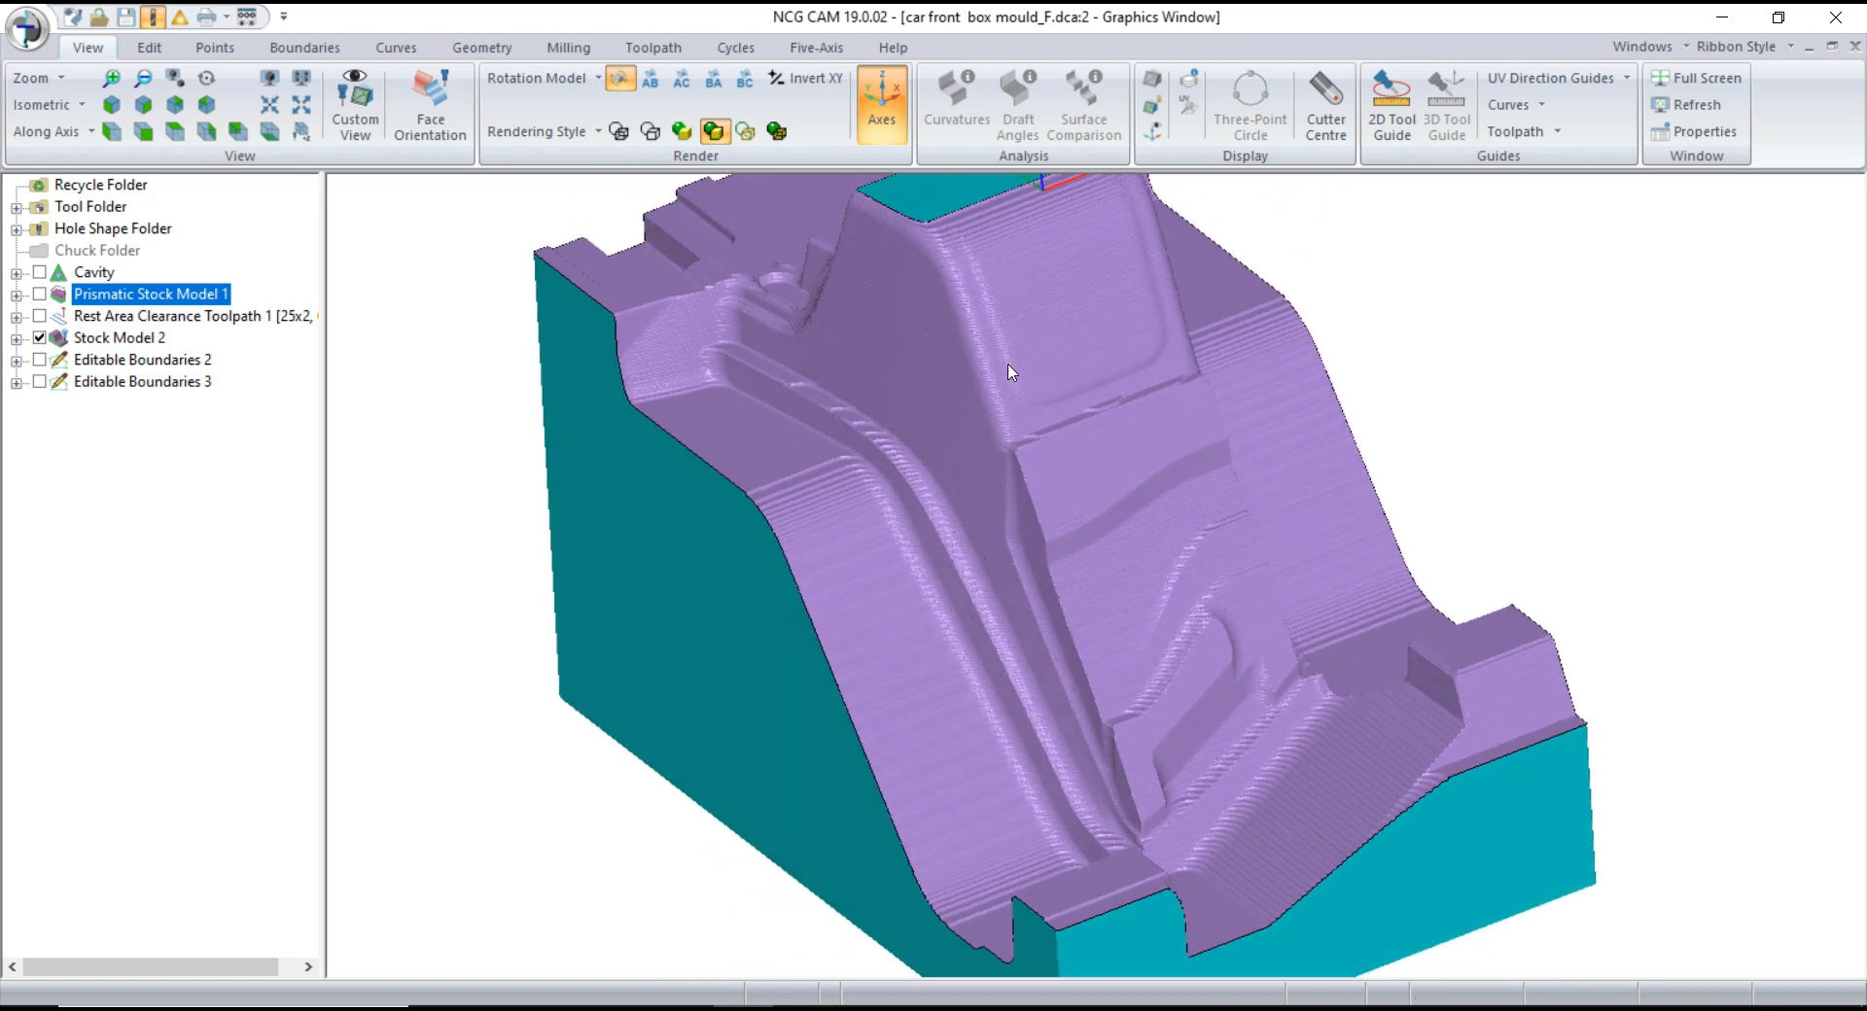
pyautogui.scroll(-2, 822, 583)
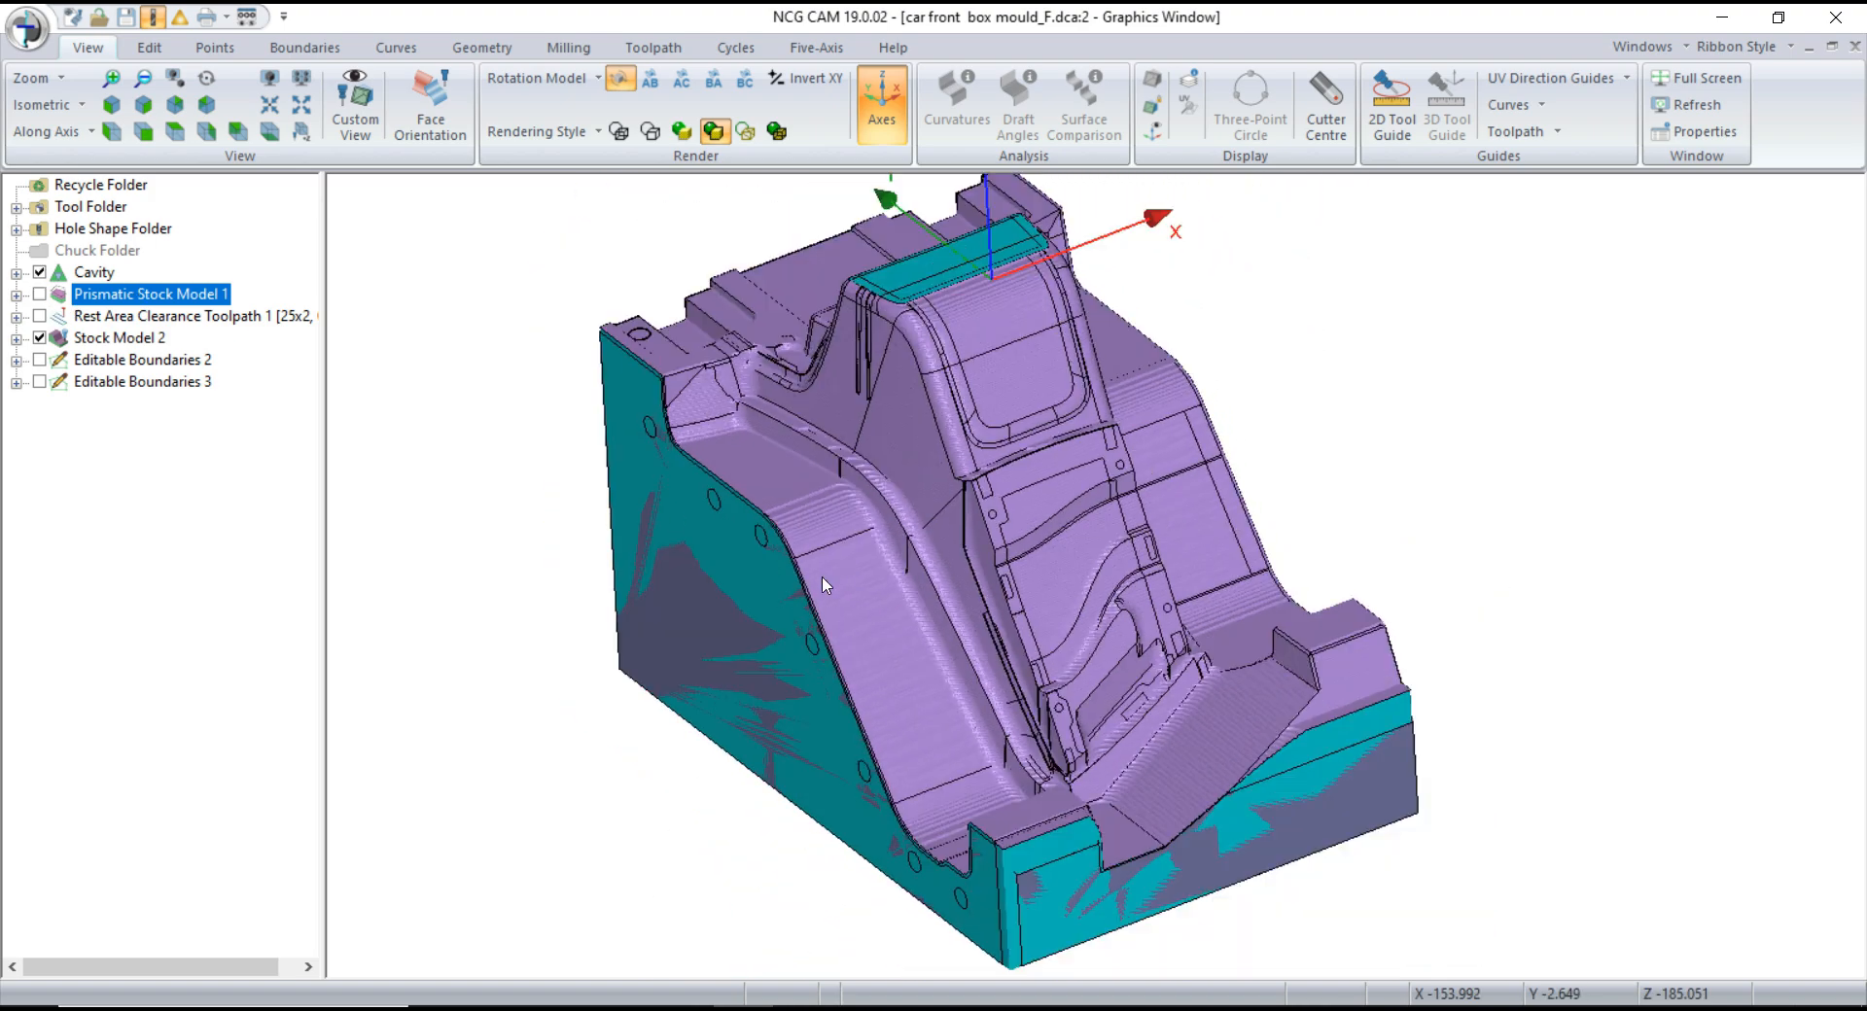
pyautogui.moveTo(976, 708); pyautogui.dragTo(1006, 716, button='middle')
pyautogui.click(40, 336)
pyautogui.moveTo(853, 537); pyautogui.dragTo(874, 541, button='middle')
pyautogui.click(56, 363)
pyautogui.click(40, 359)
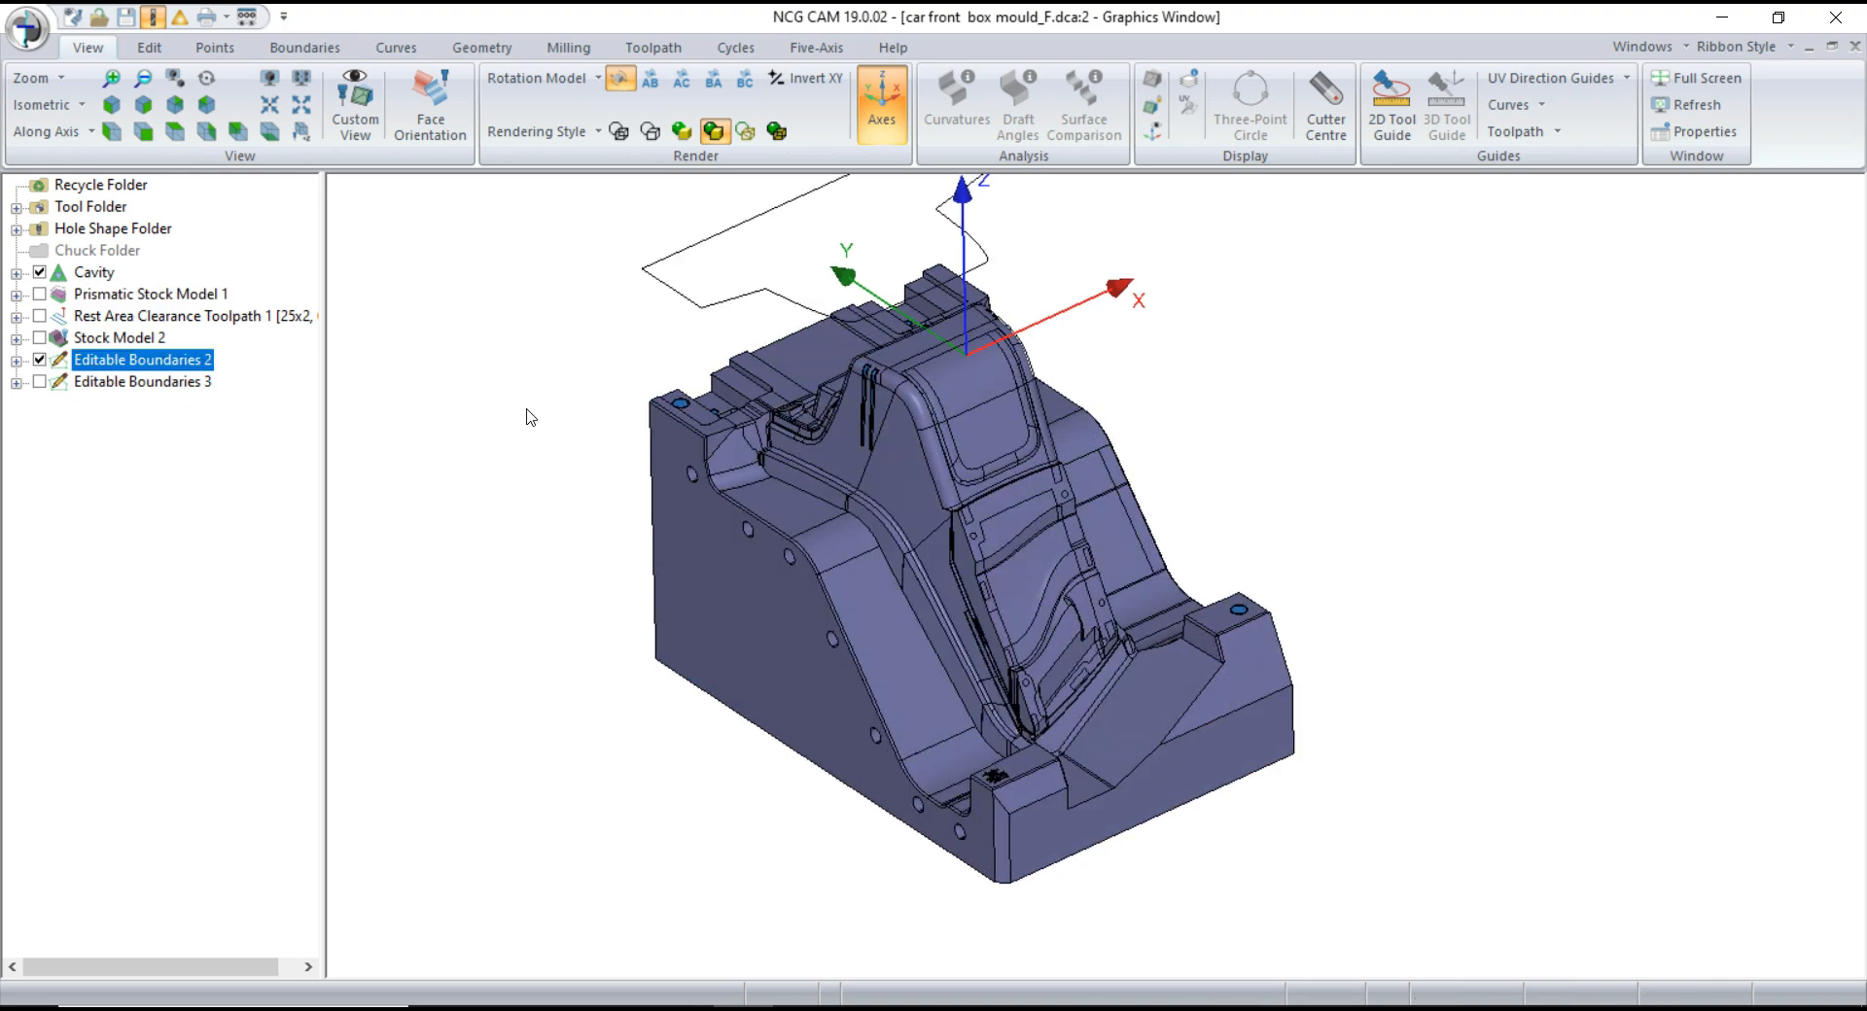
# - Hide Editable Boundaries 2 and display it again to compare its outline with the cavity
pyautogui.moveTo(1076, 521); pyautogui.dragTo(1026, 546, button='middle')
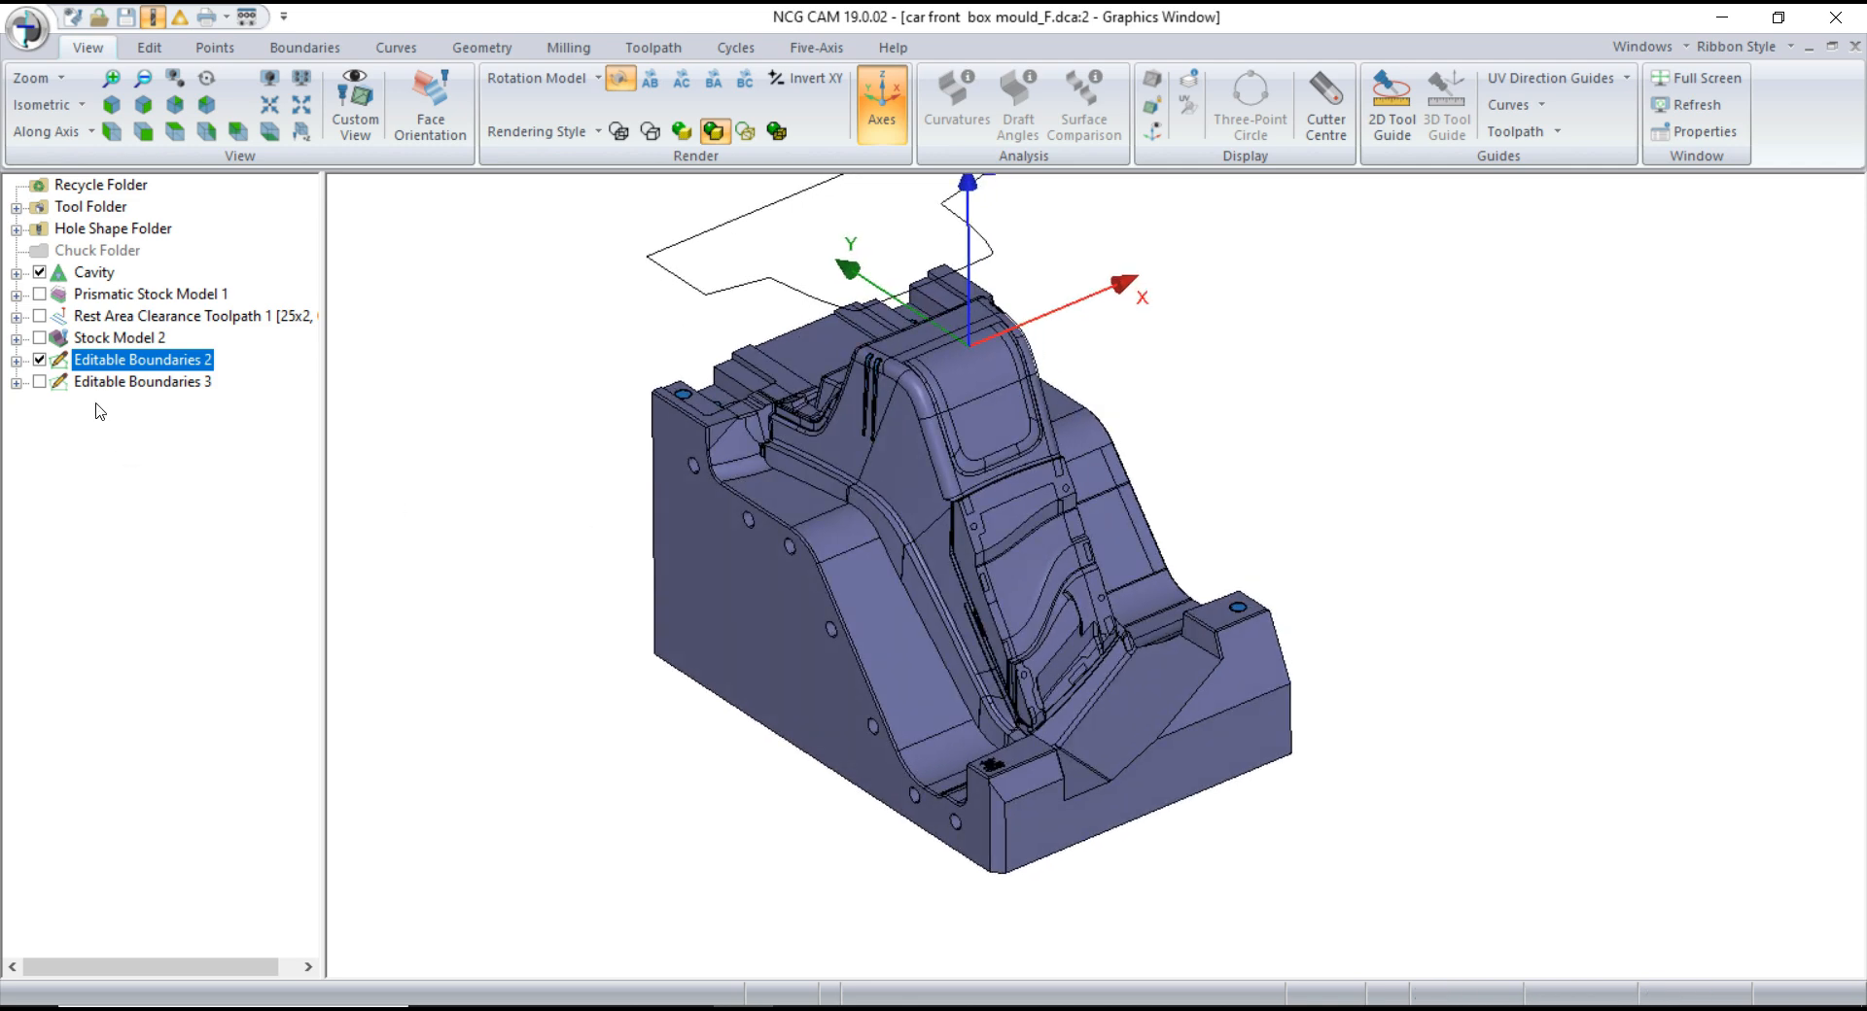
pyautogui.click(40, 364)
pyautogui.scroll(-2, 800, 745)
pyautogui.moveTo(793, 455); pyautogui.dragTo(795, 522, button='middle')
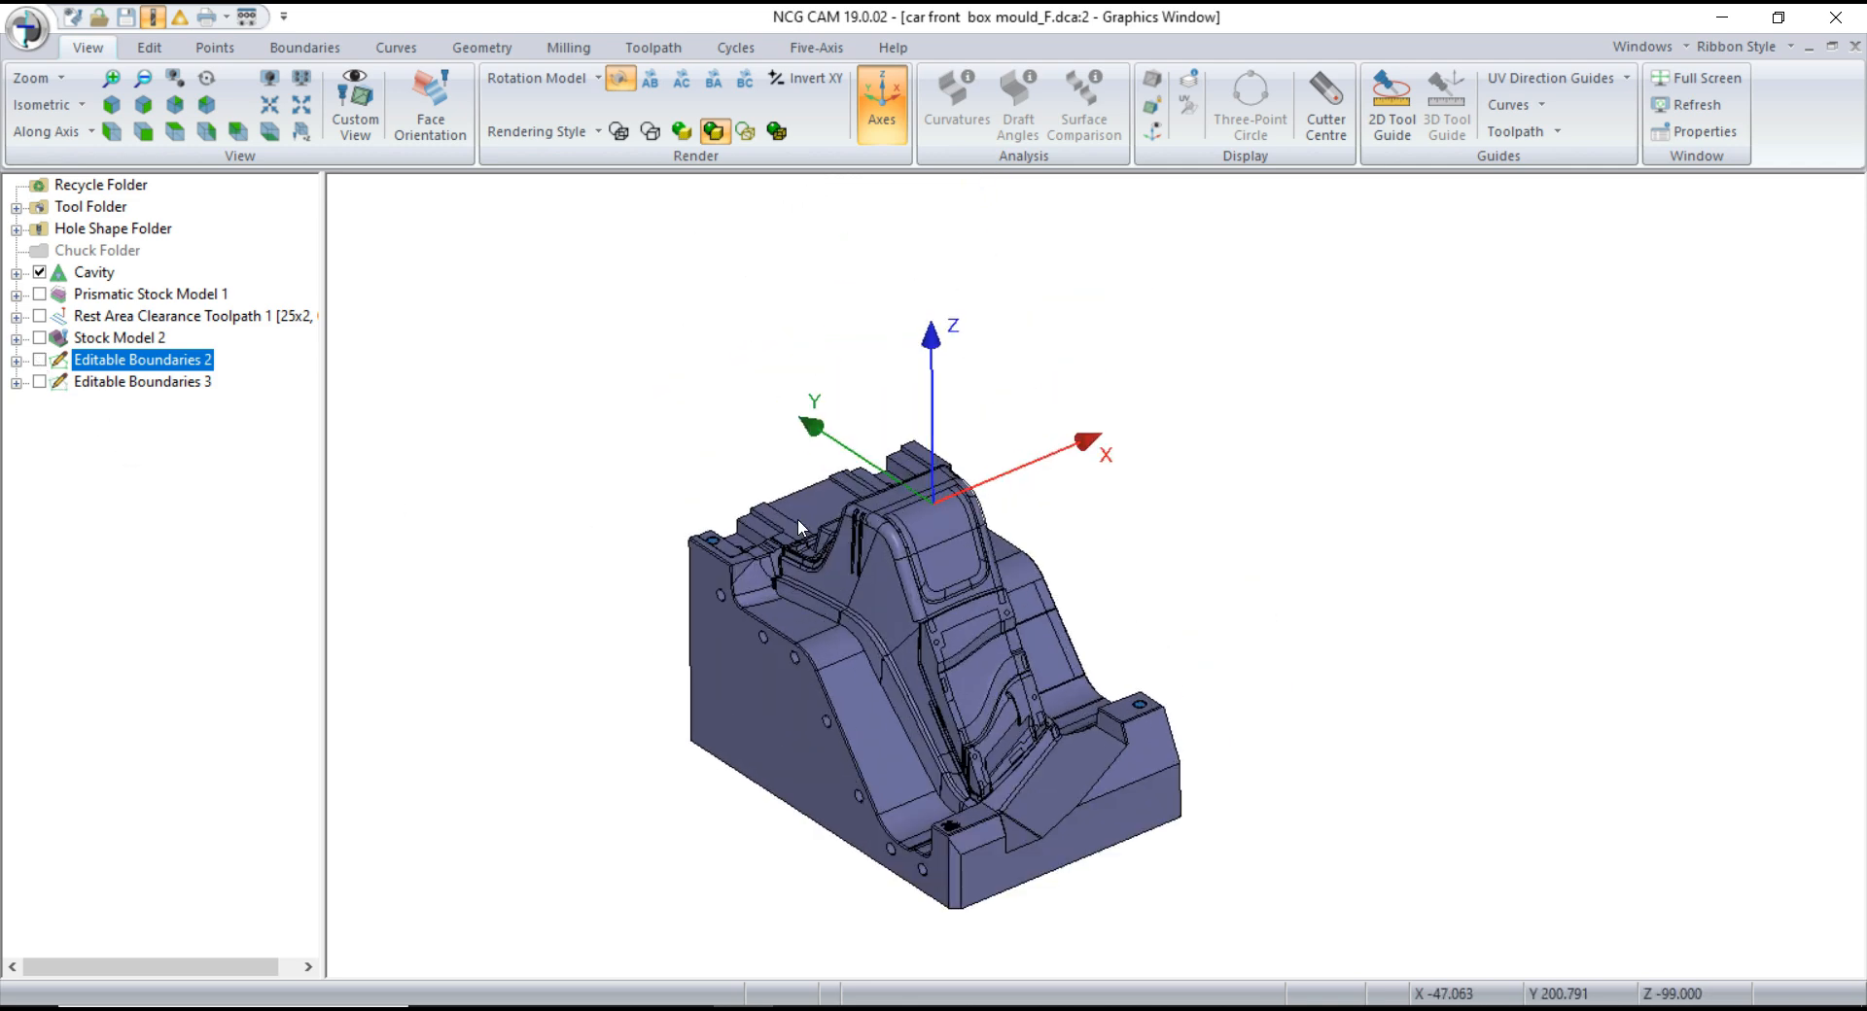
pyautogui.scroll(2, 795, 522)
pyautogui.click(40, 360)
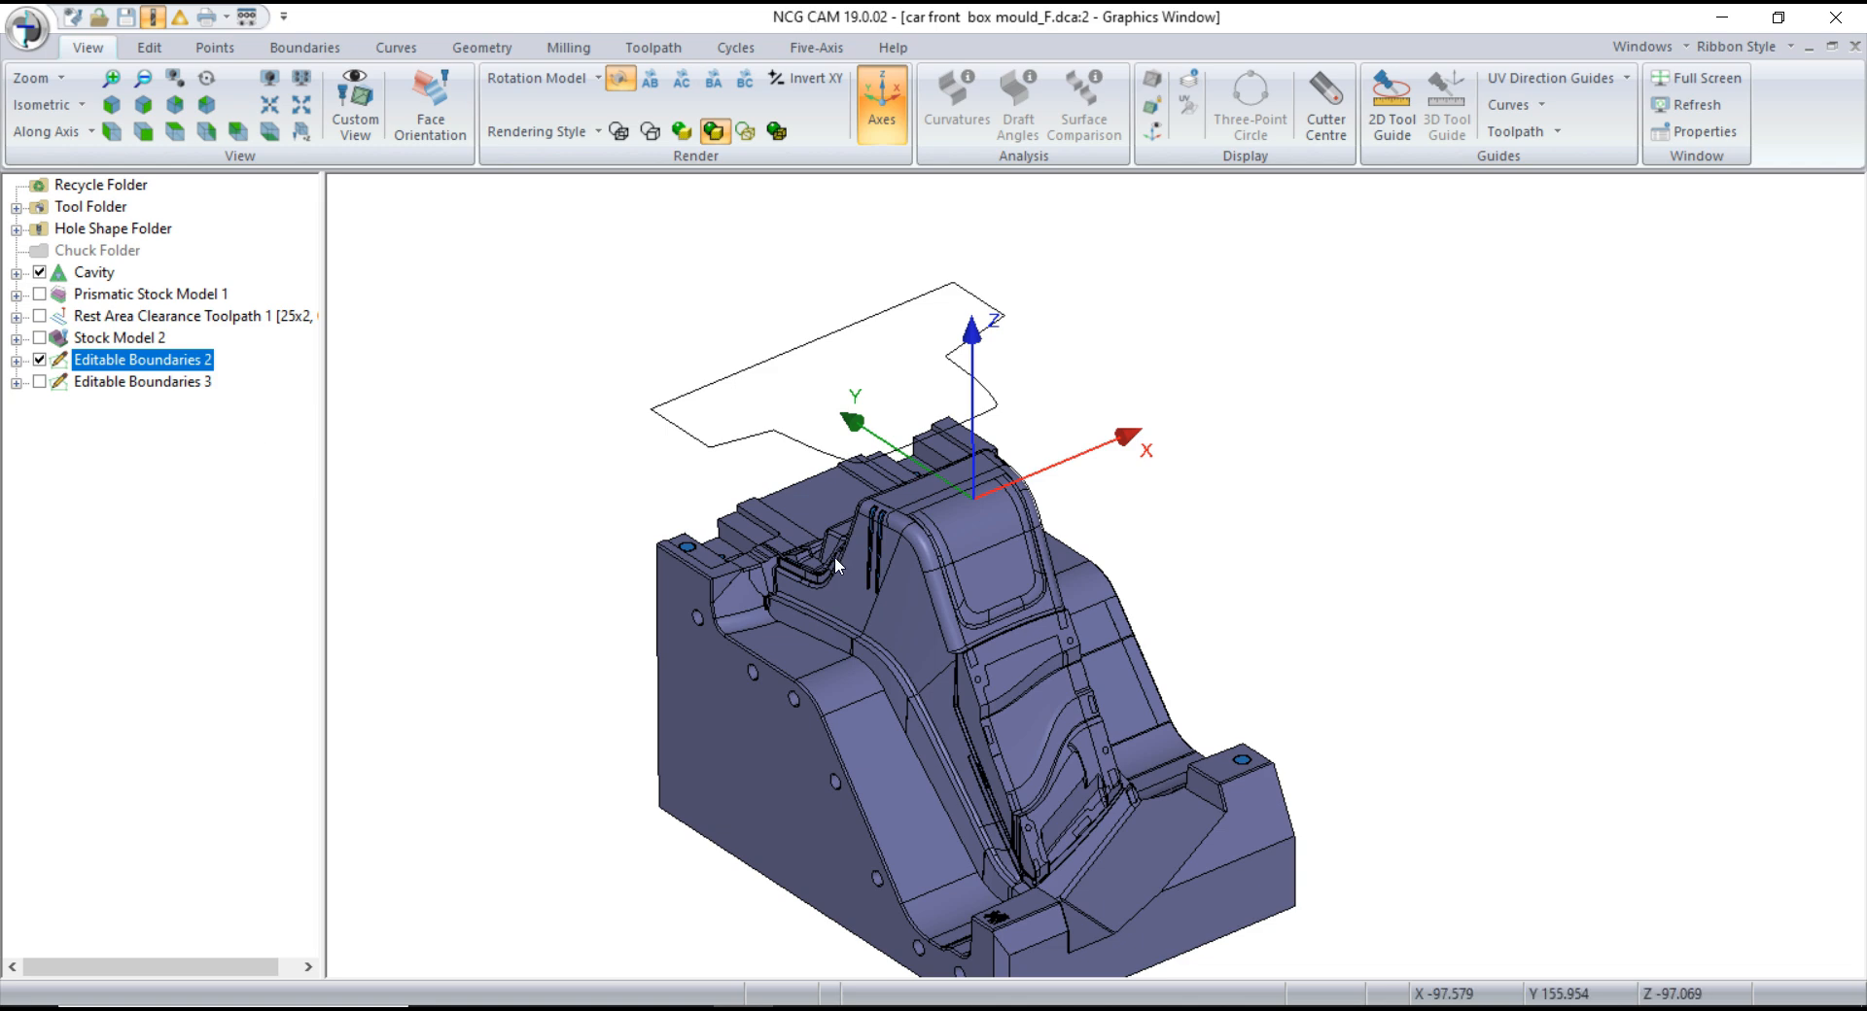
# - Open Editable Boundaries 2 in the Boundary Editor with the grid displayed, Snap to Grid on and a grid size of 1
pyautogui.click(149, 46)
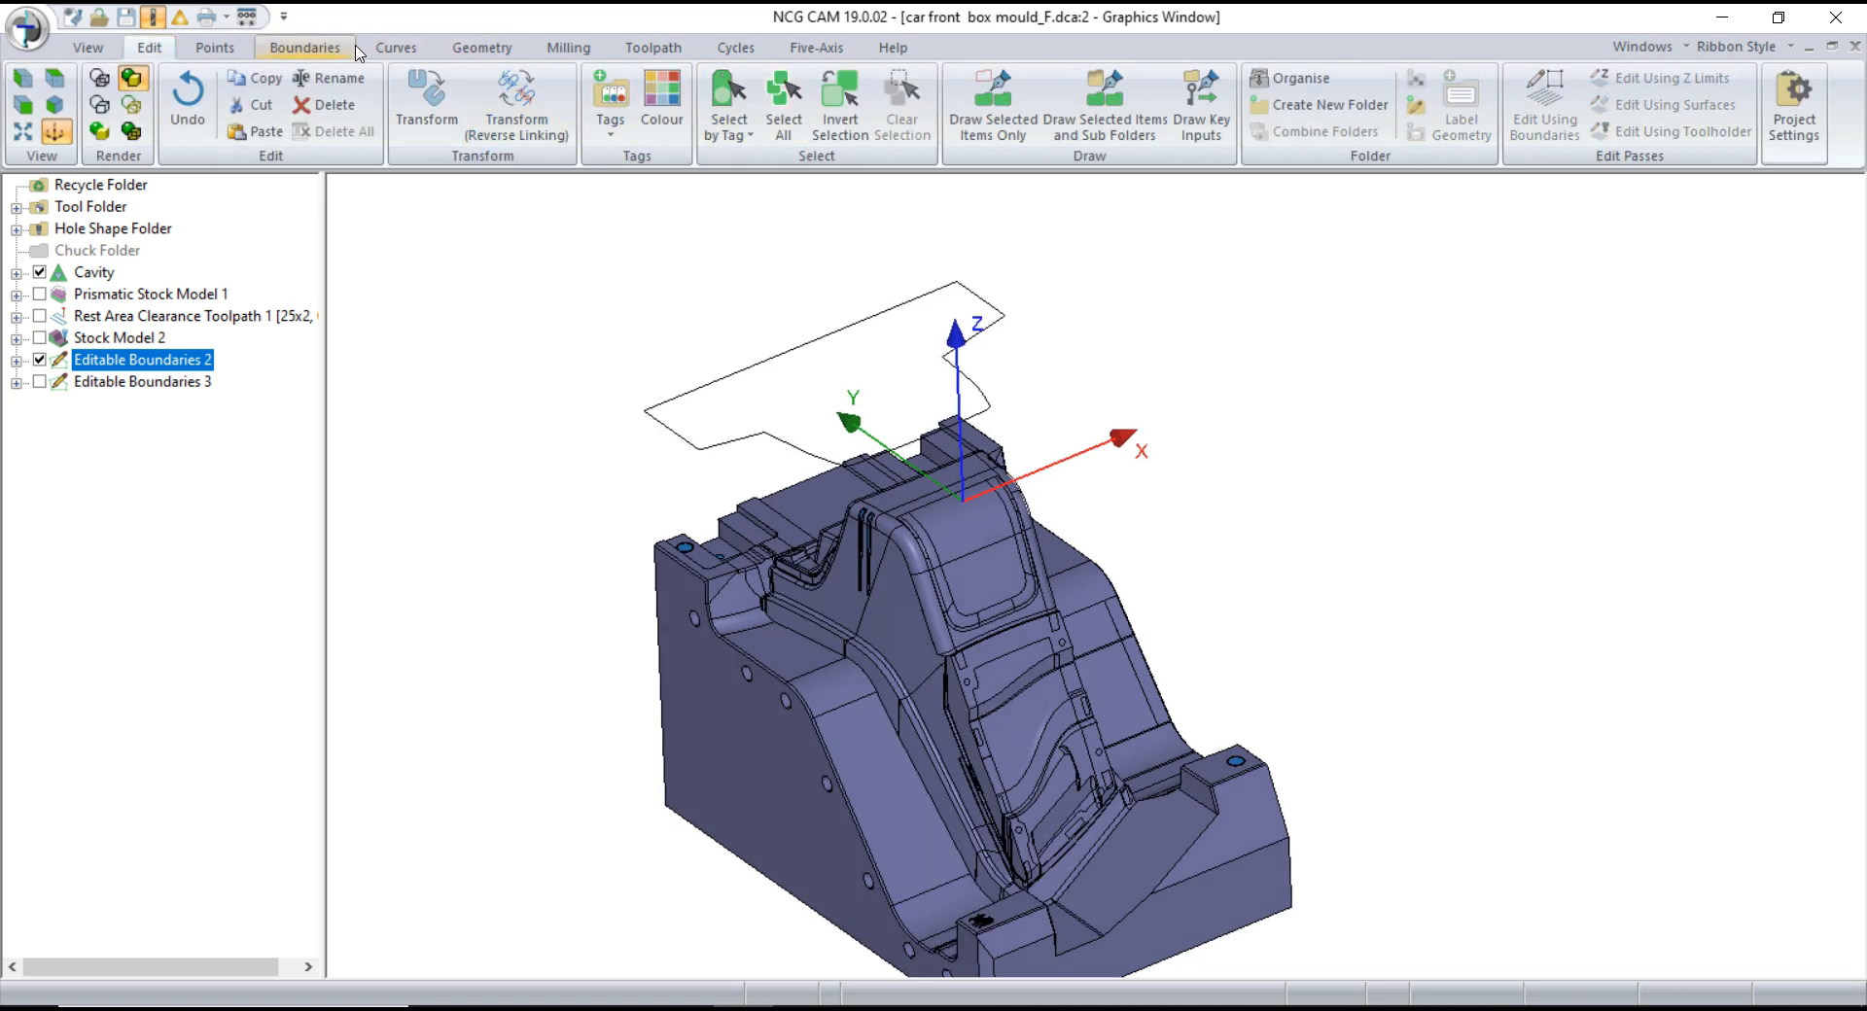
pyautogui.click(304, 47)
pyautogui.click(844, 105)
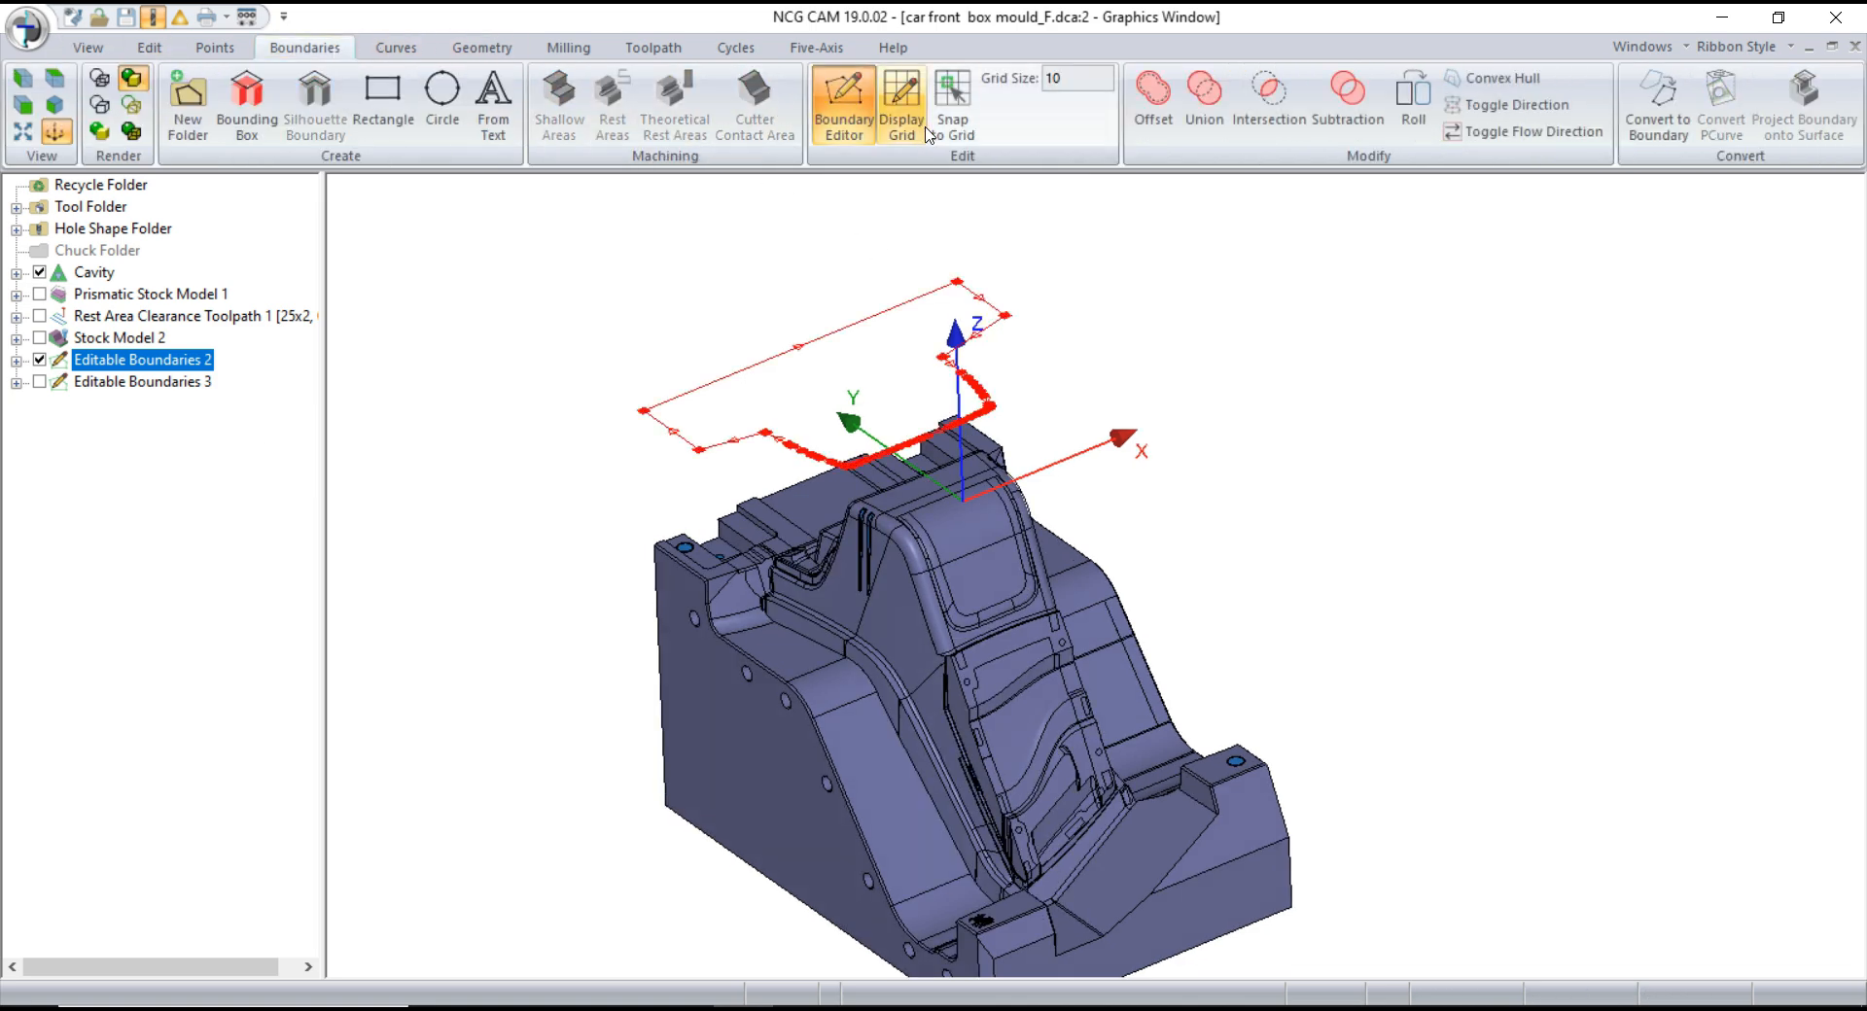
pyautogui.click(902, 102)
pyautogui.click(952, 103)
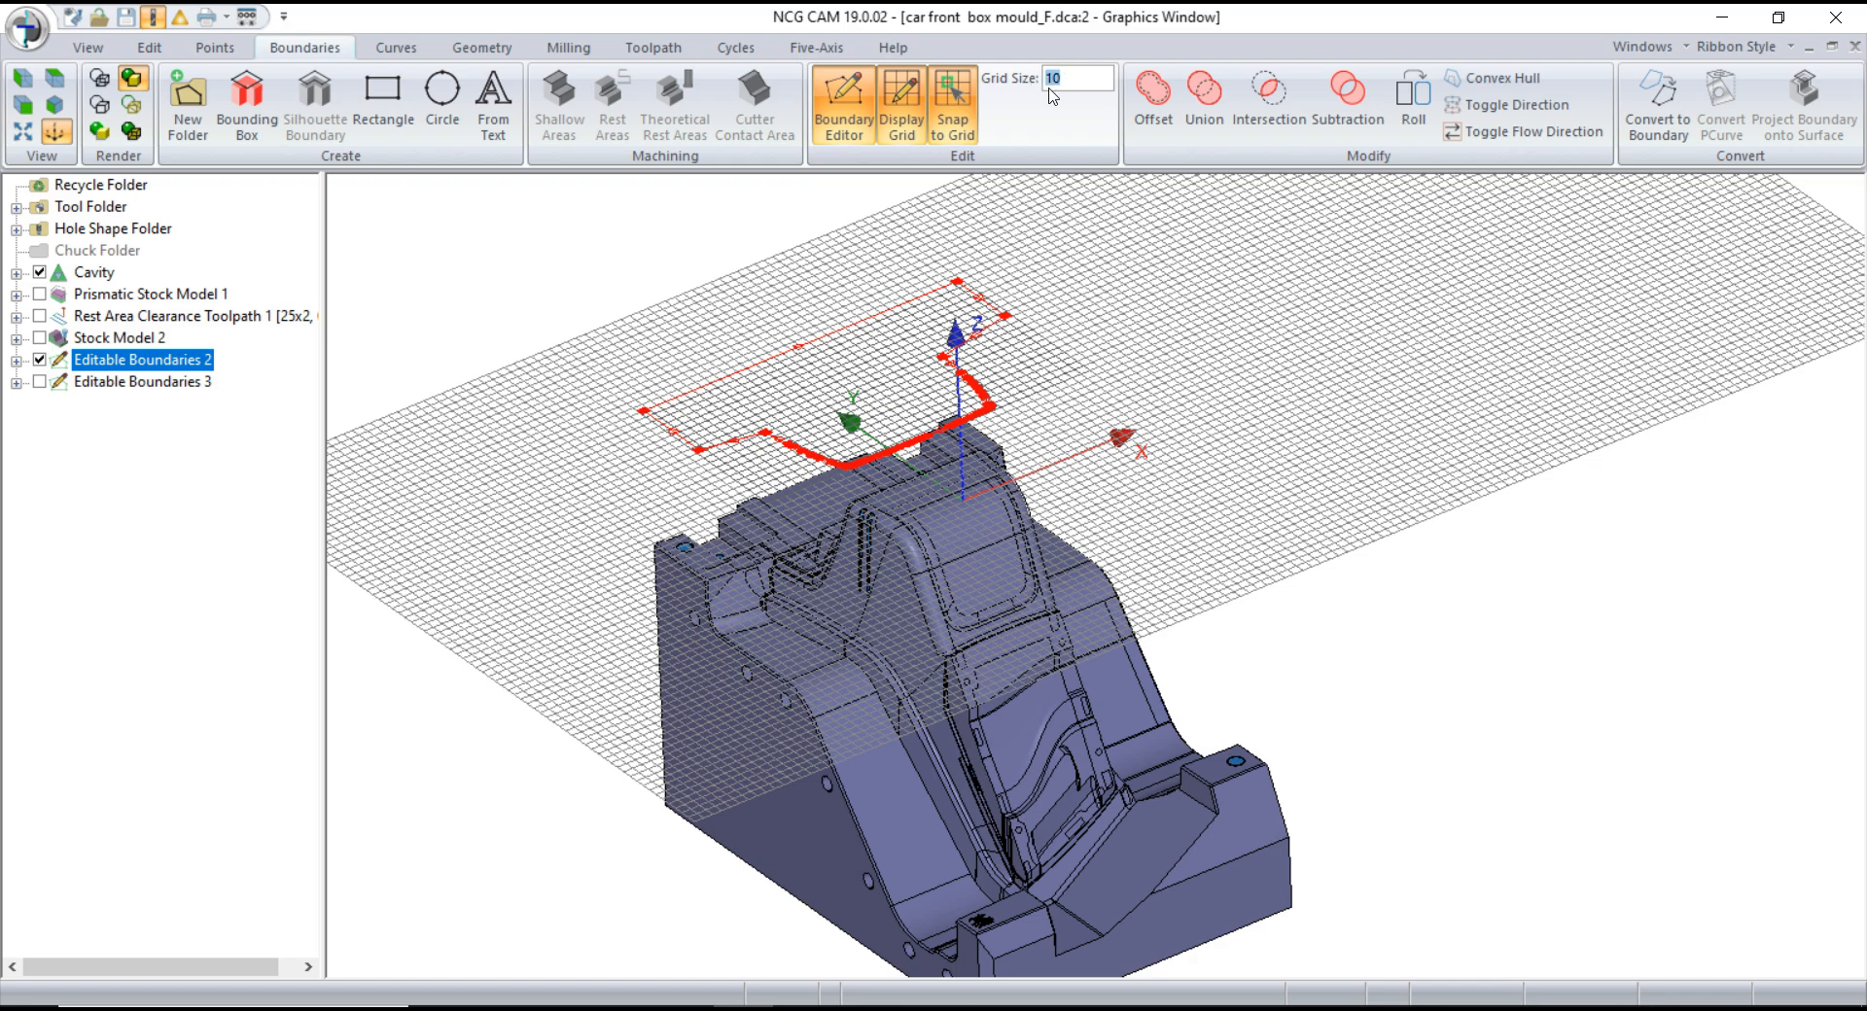
pyautogui.write('1')
pyautogui.press('Return')
# - In the Z-axis view, move the boundary's upper-left corner point two grid units outward from the cavity
pyautogui.press('x')
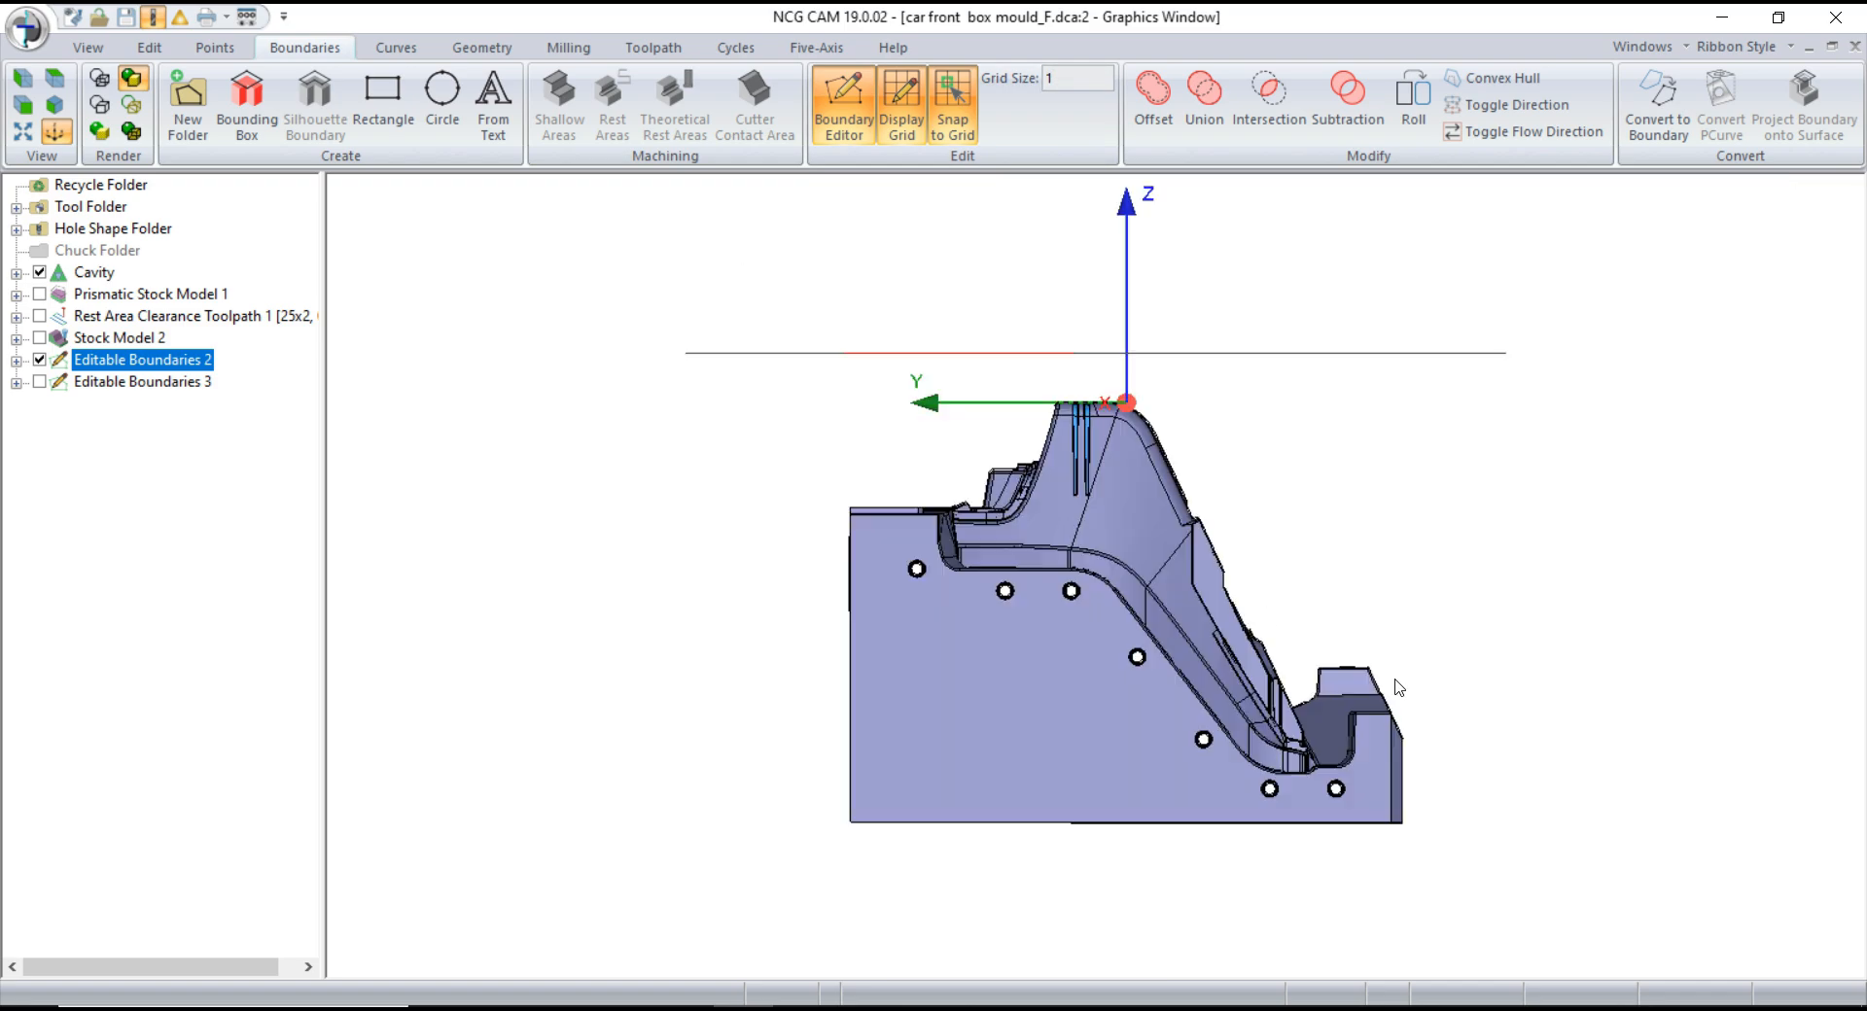
pyautogui.moveTo(1154, 534); pyautogui.dragTo(942, 706, button='middle')
pyautogui.press('z')
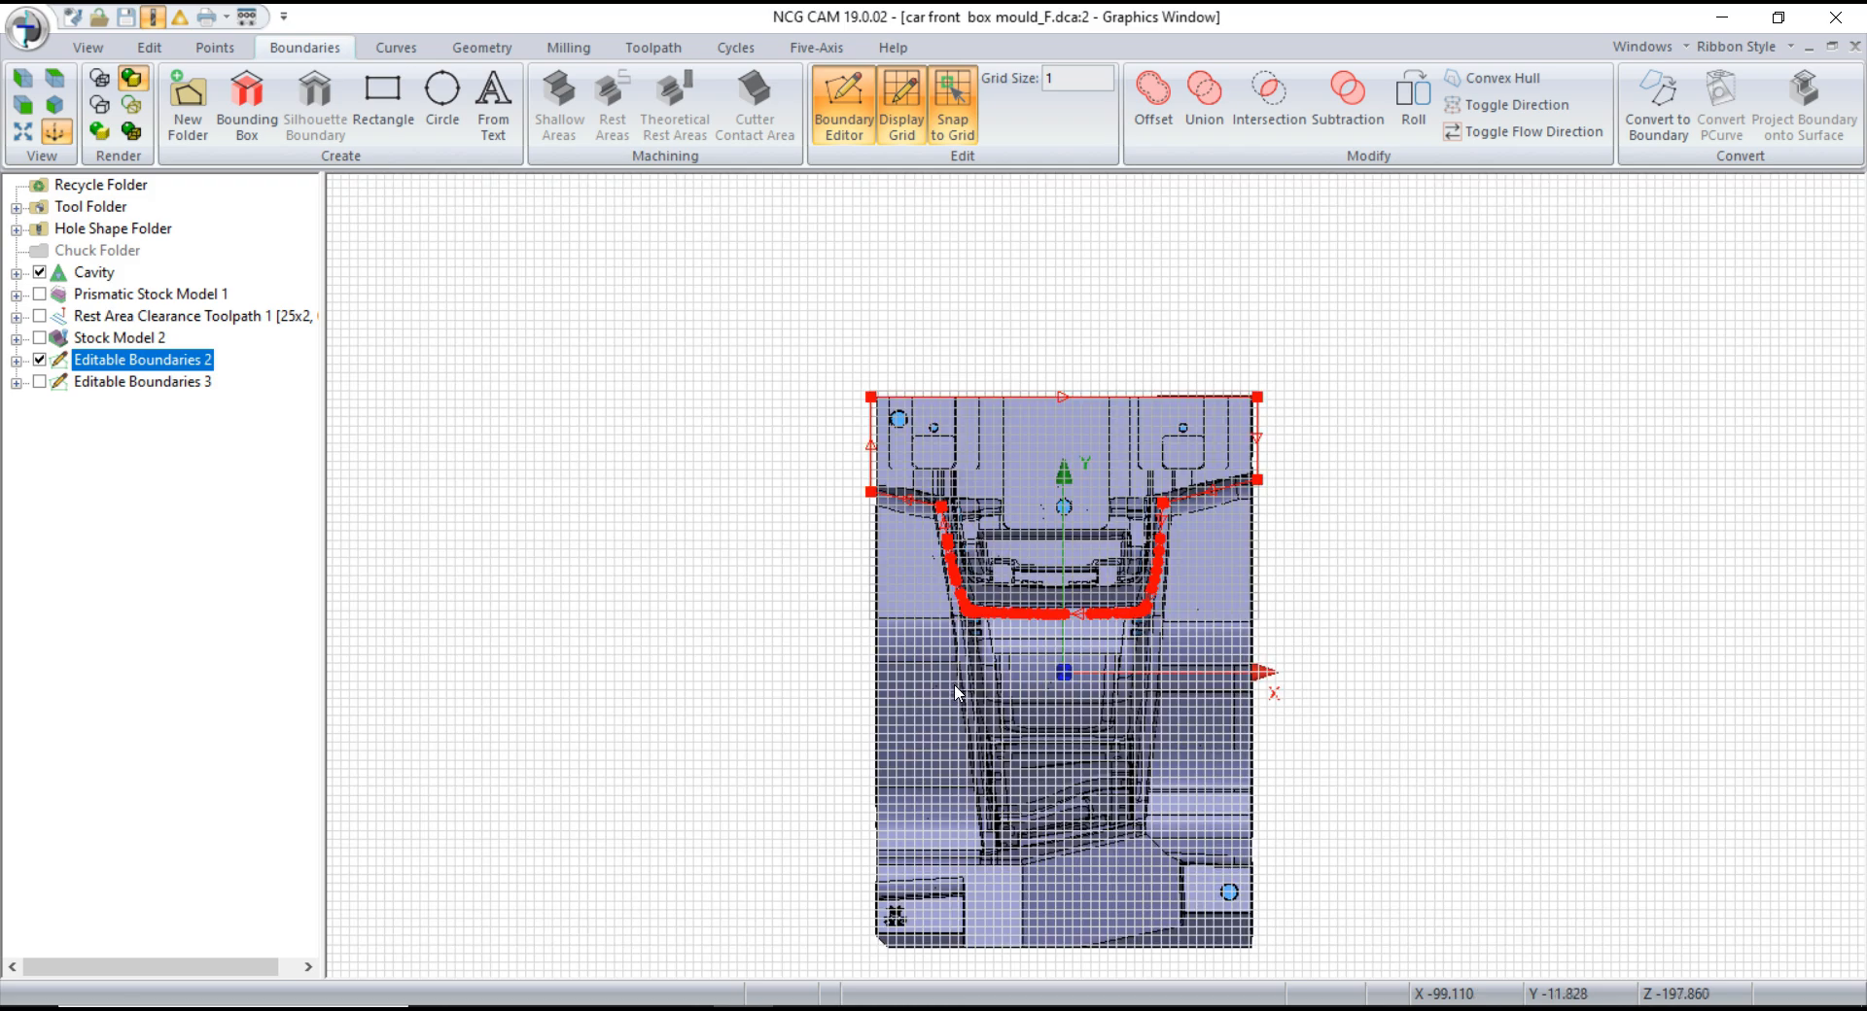
pyautogui.scroll(5, 872, 397)
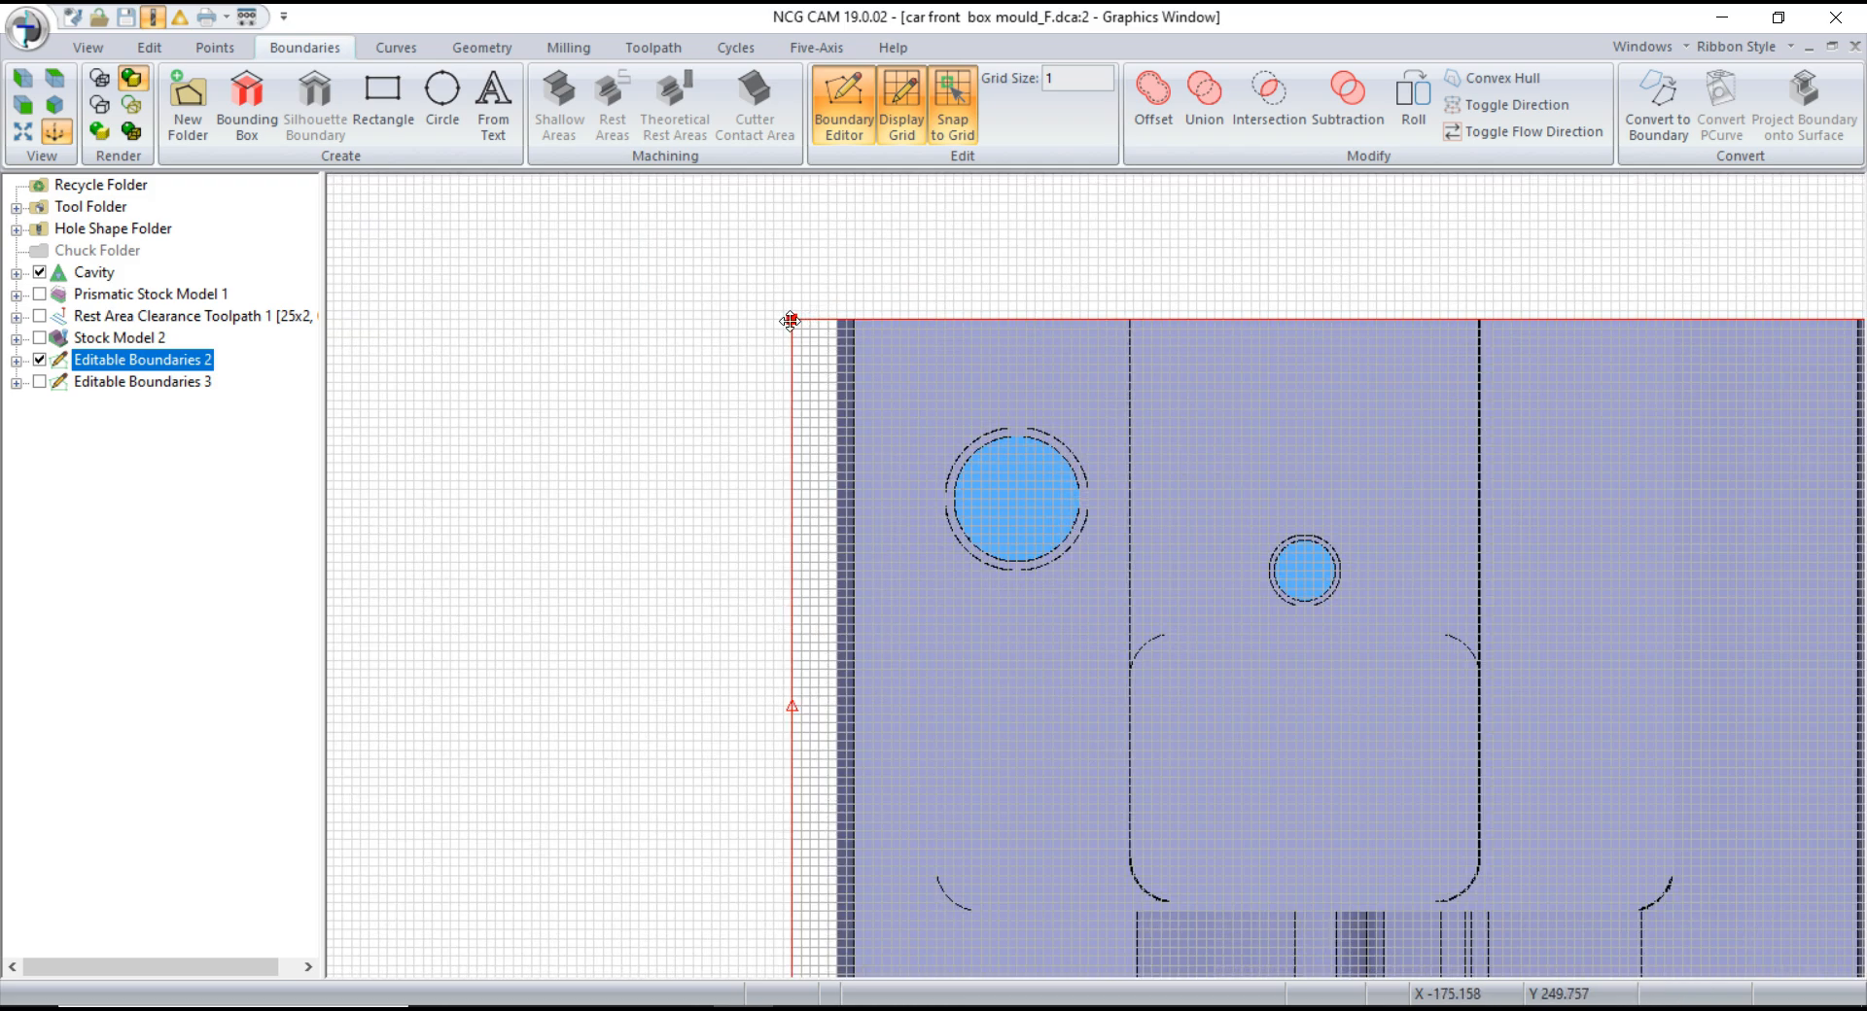
pyautogui.scroll(-3, 688, 354)
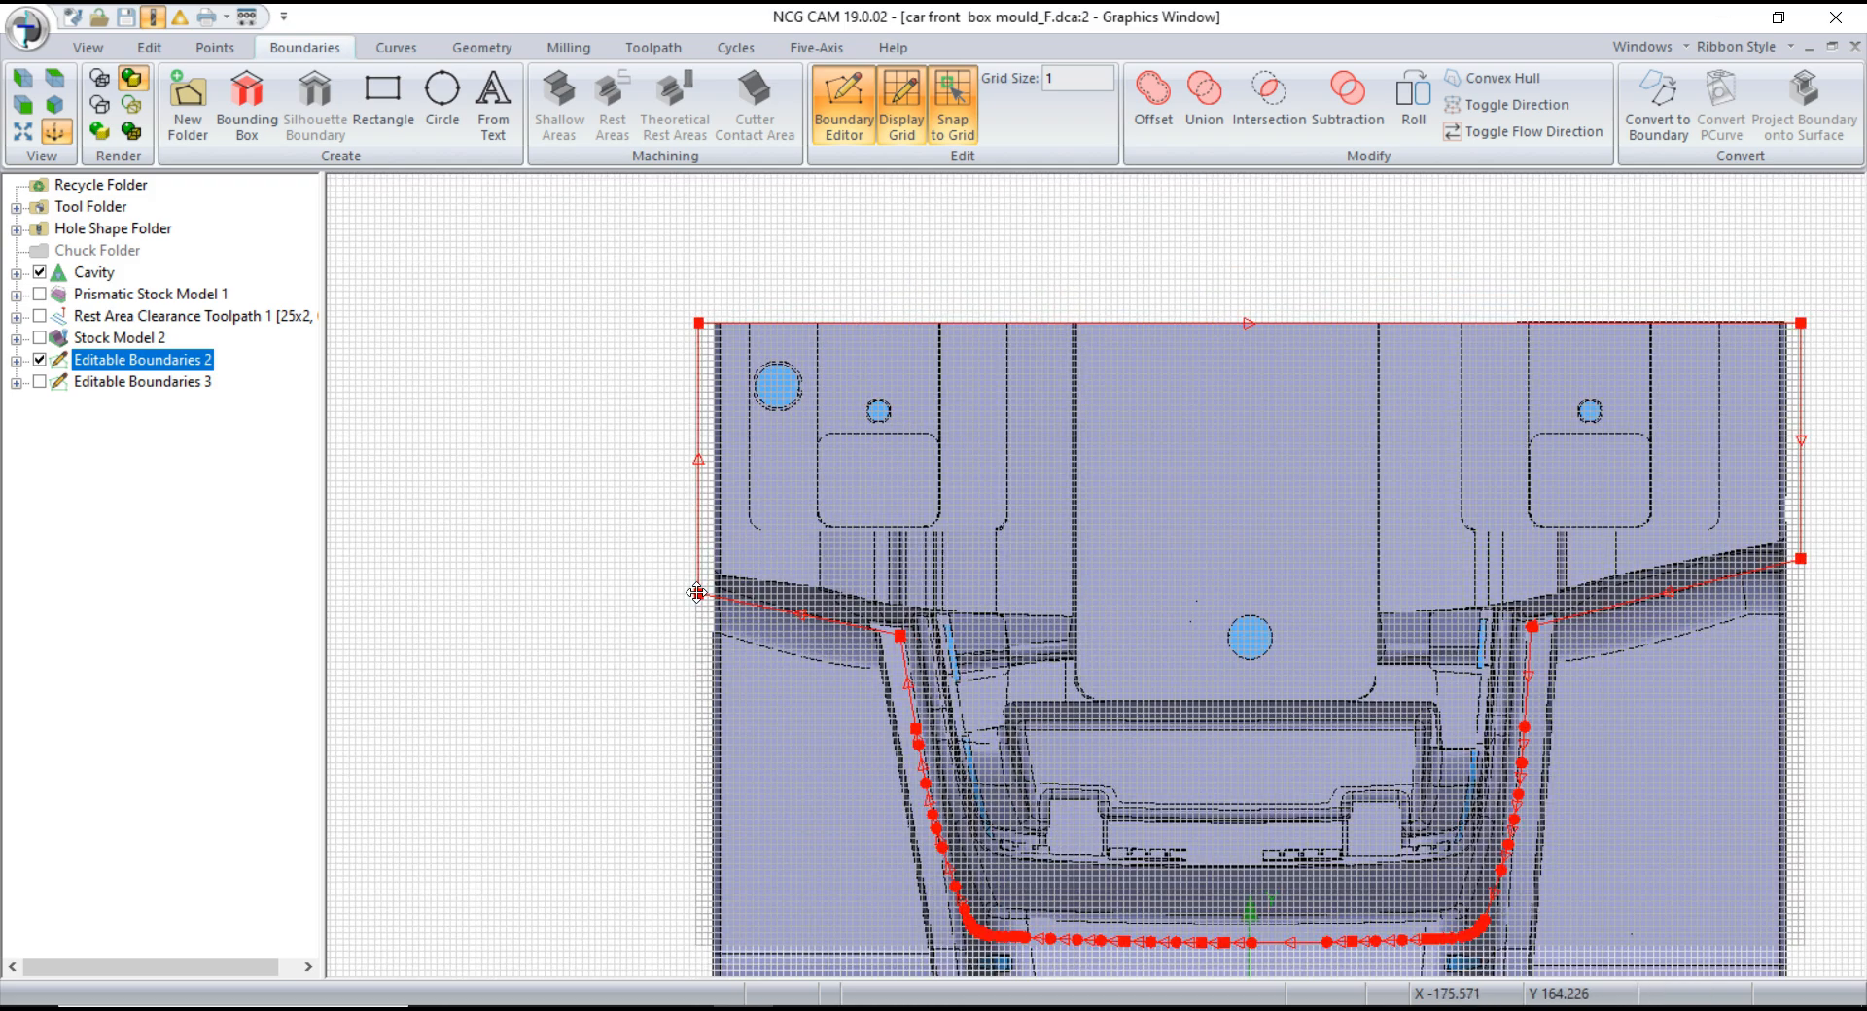
pyautogui.scroll(4, 688, 352)
pyautogui.scroll(2, 729, 274)
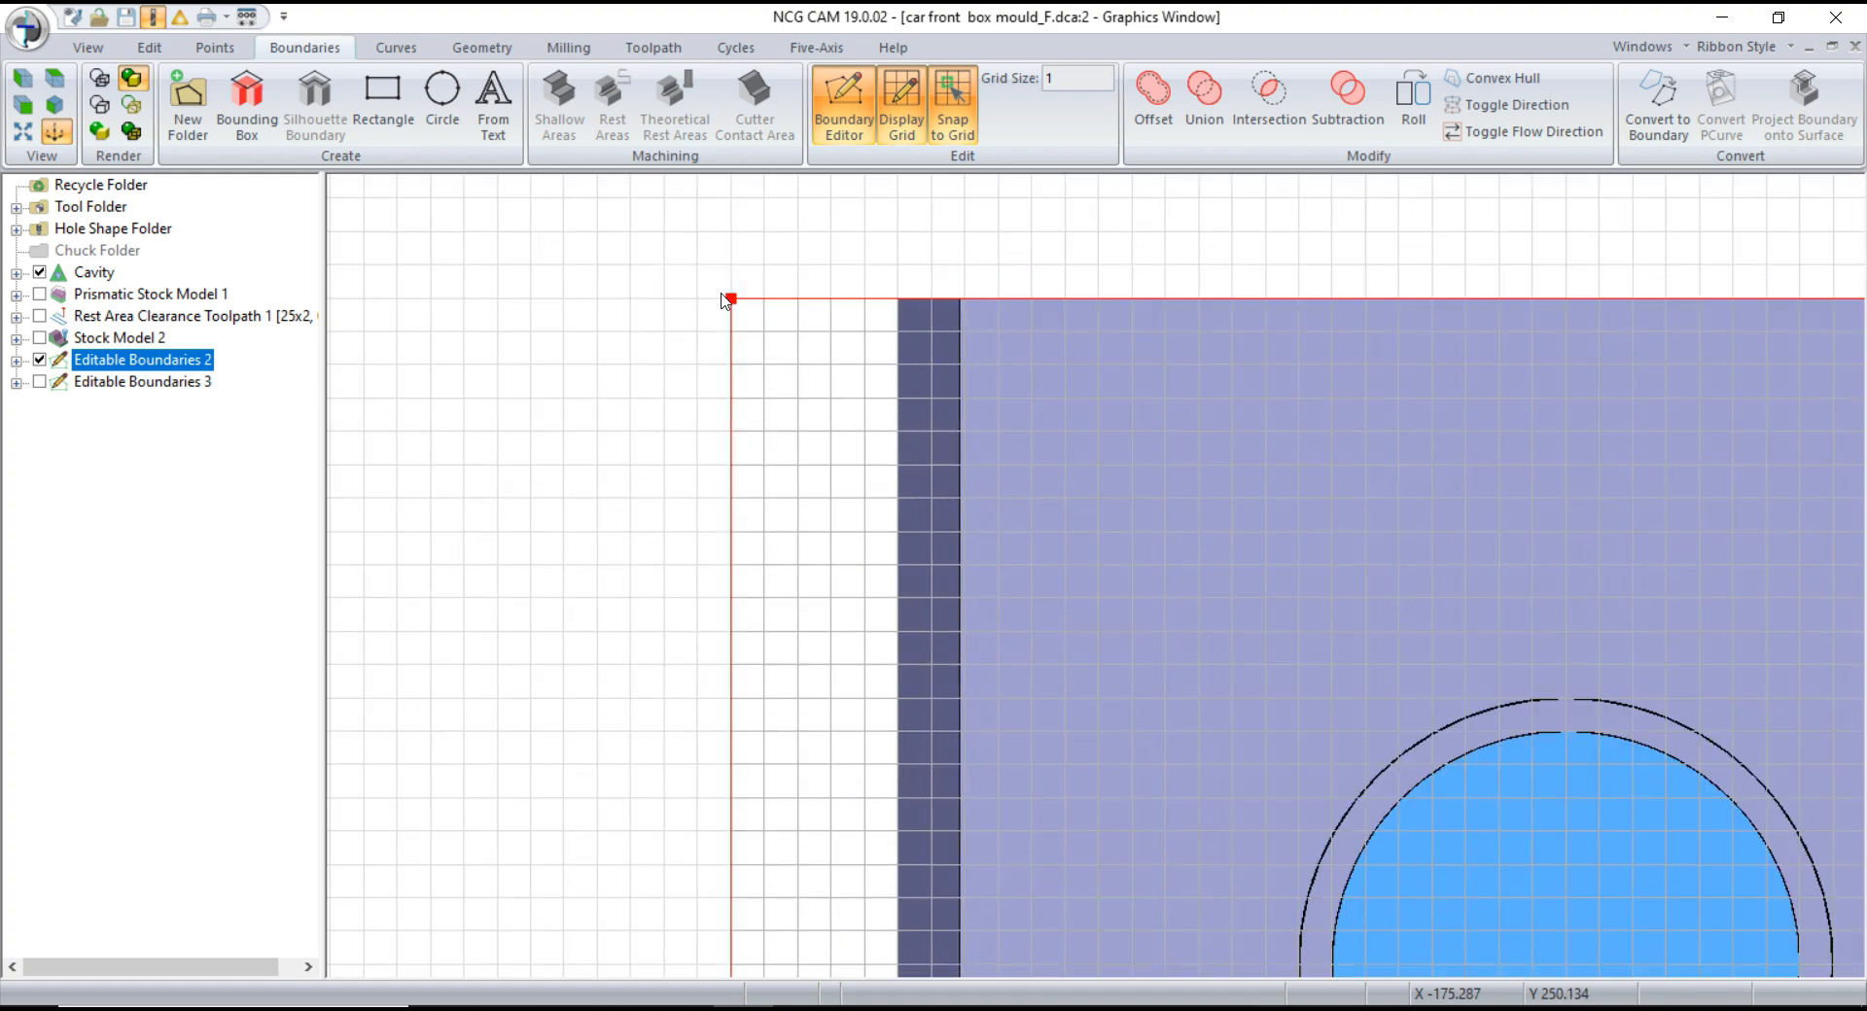
pyautogui.moveTo(732, 297); pyautogui.dragTo(663, 299)
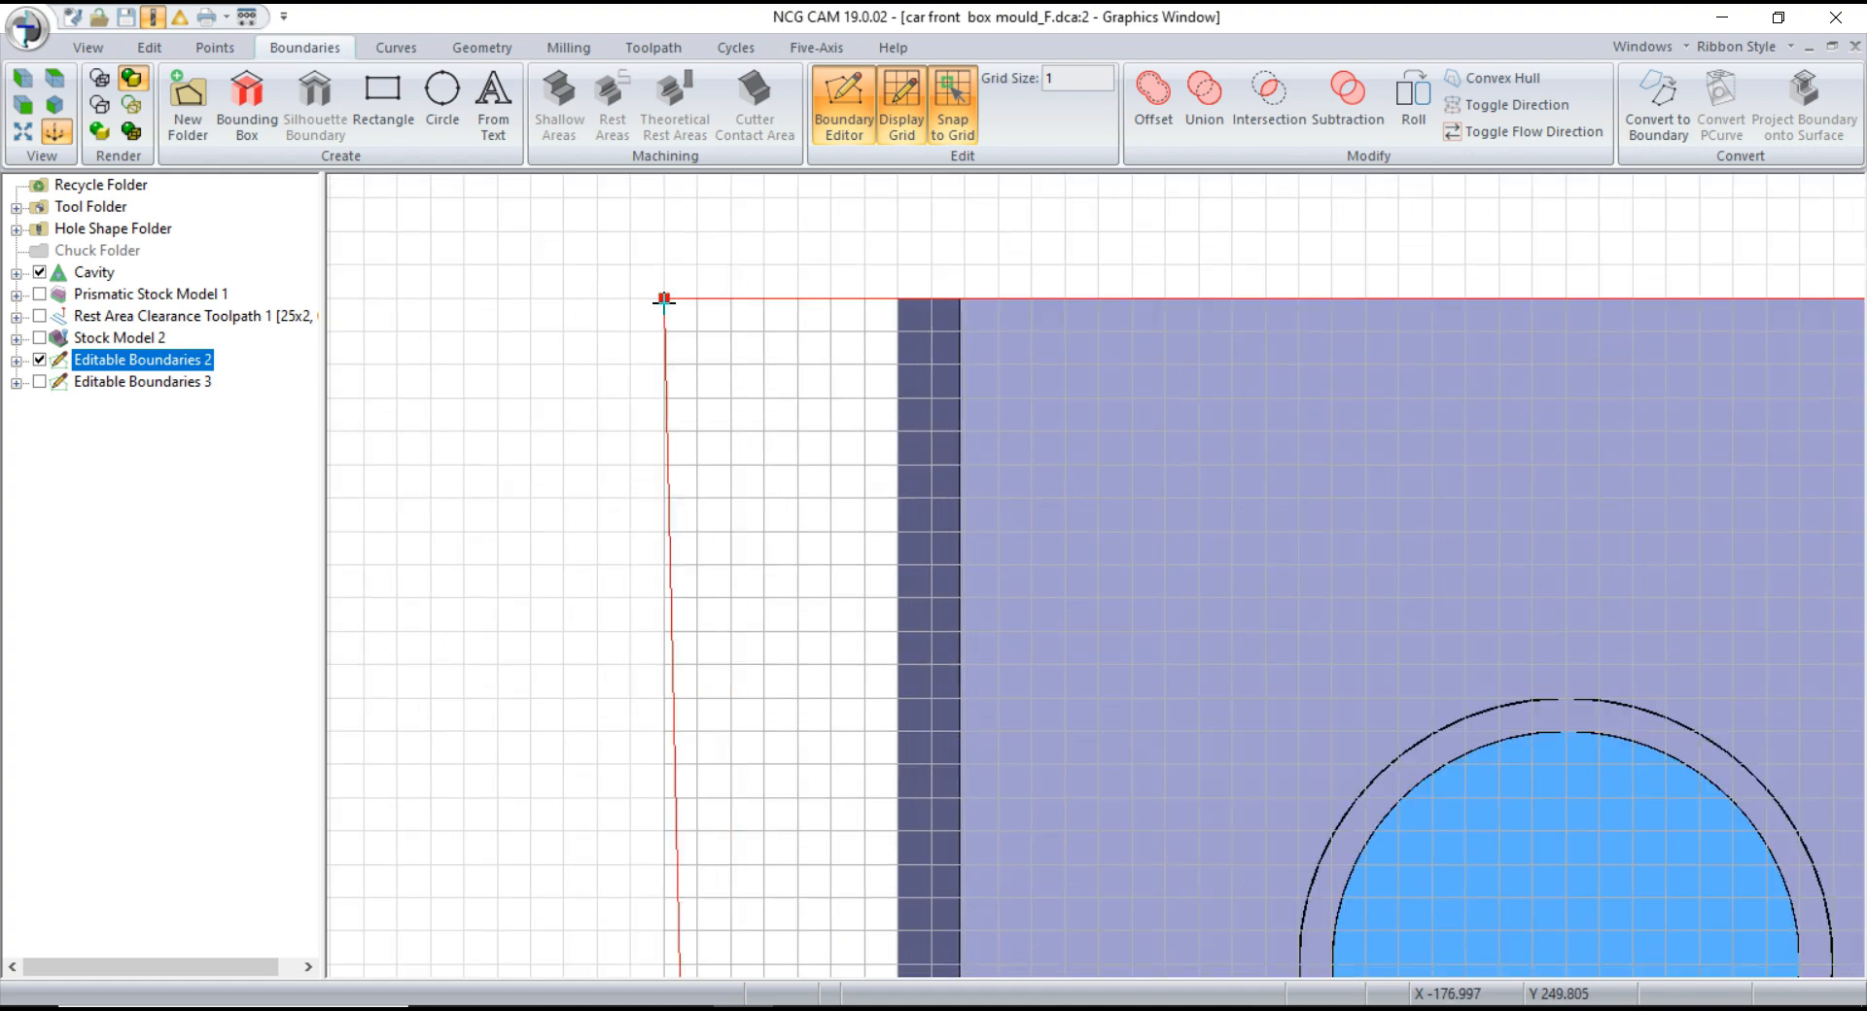
# - Return the boundary's upper-left corner point two grid units inward to its original position
pyautogui.doubleClick(1049, 79)
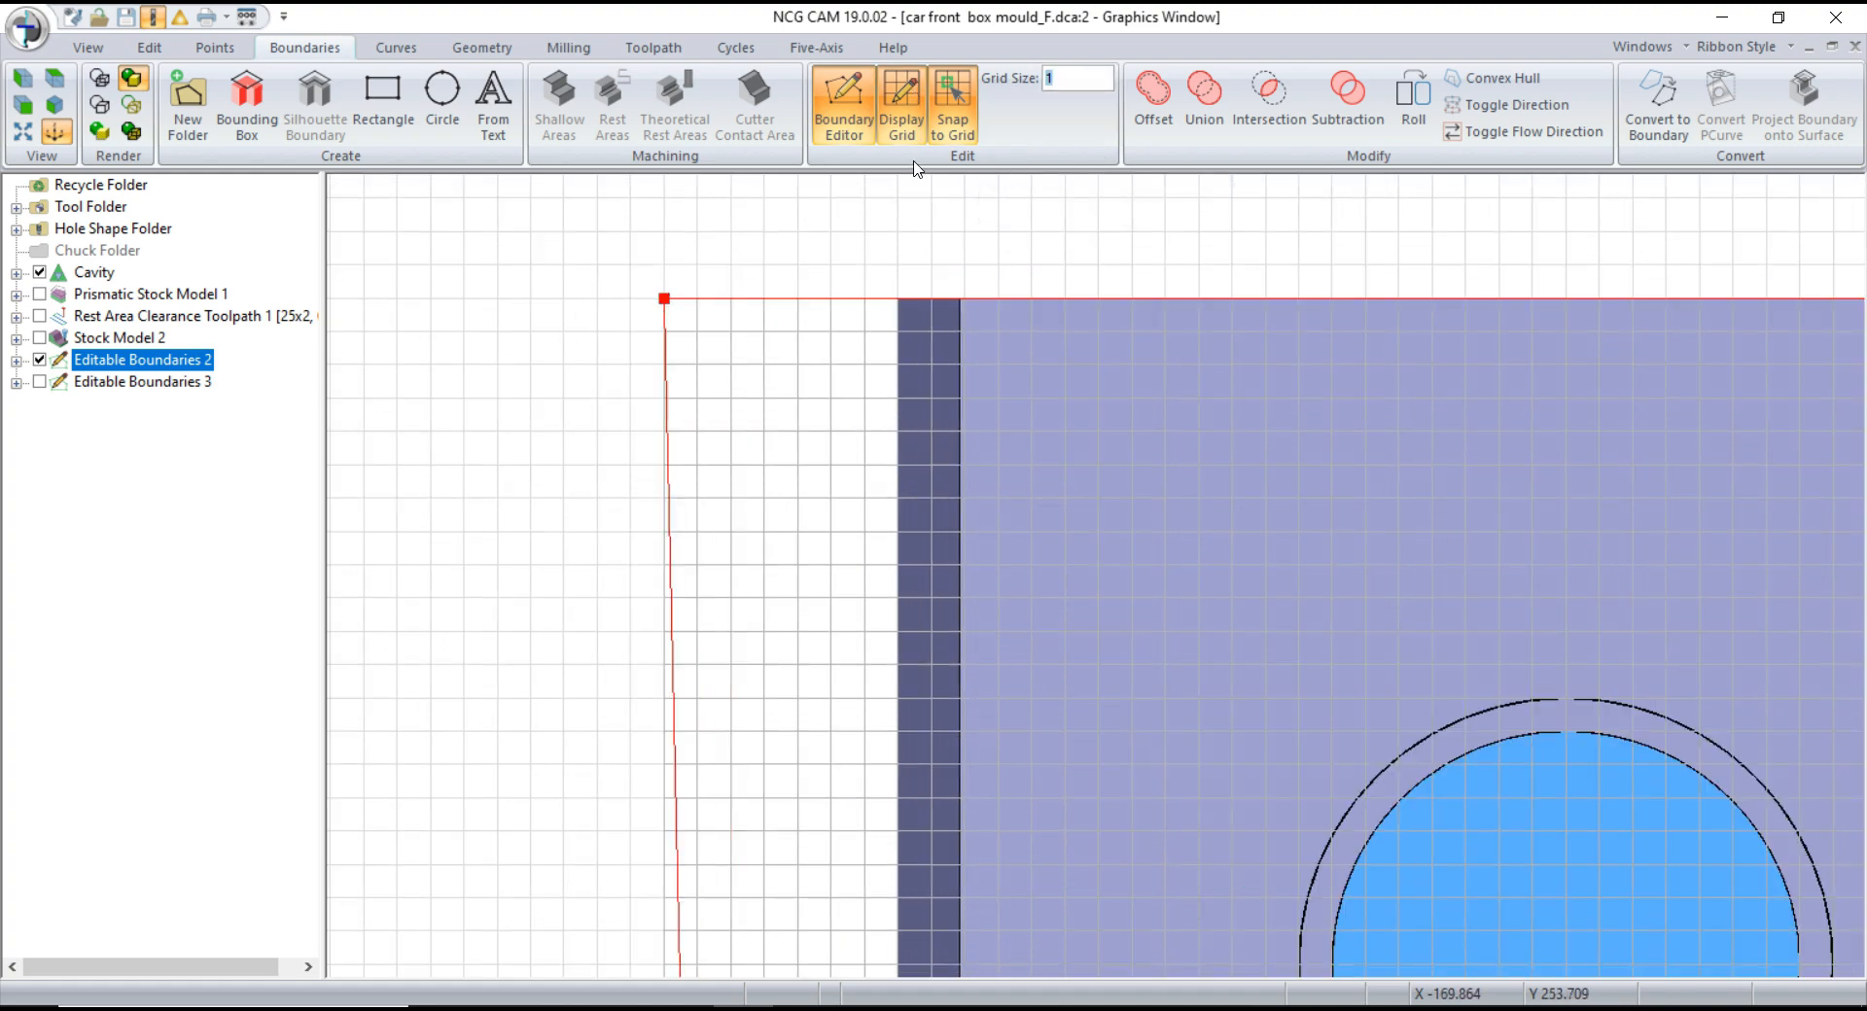
pyautogui.moveTo(663, 303); pyautogui.dragTo(730, 302)
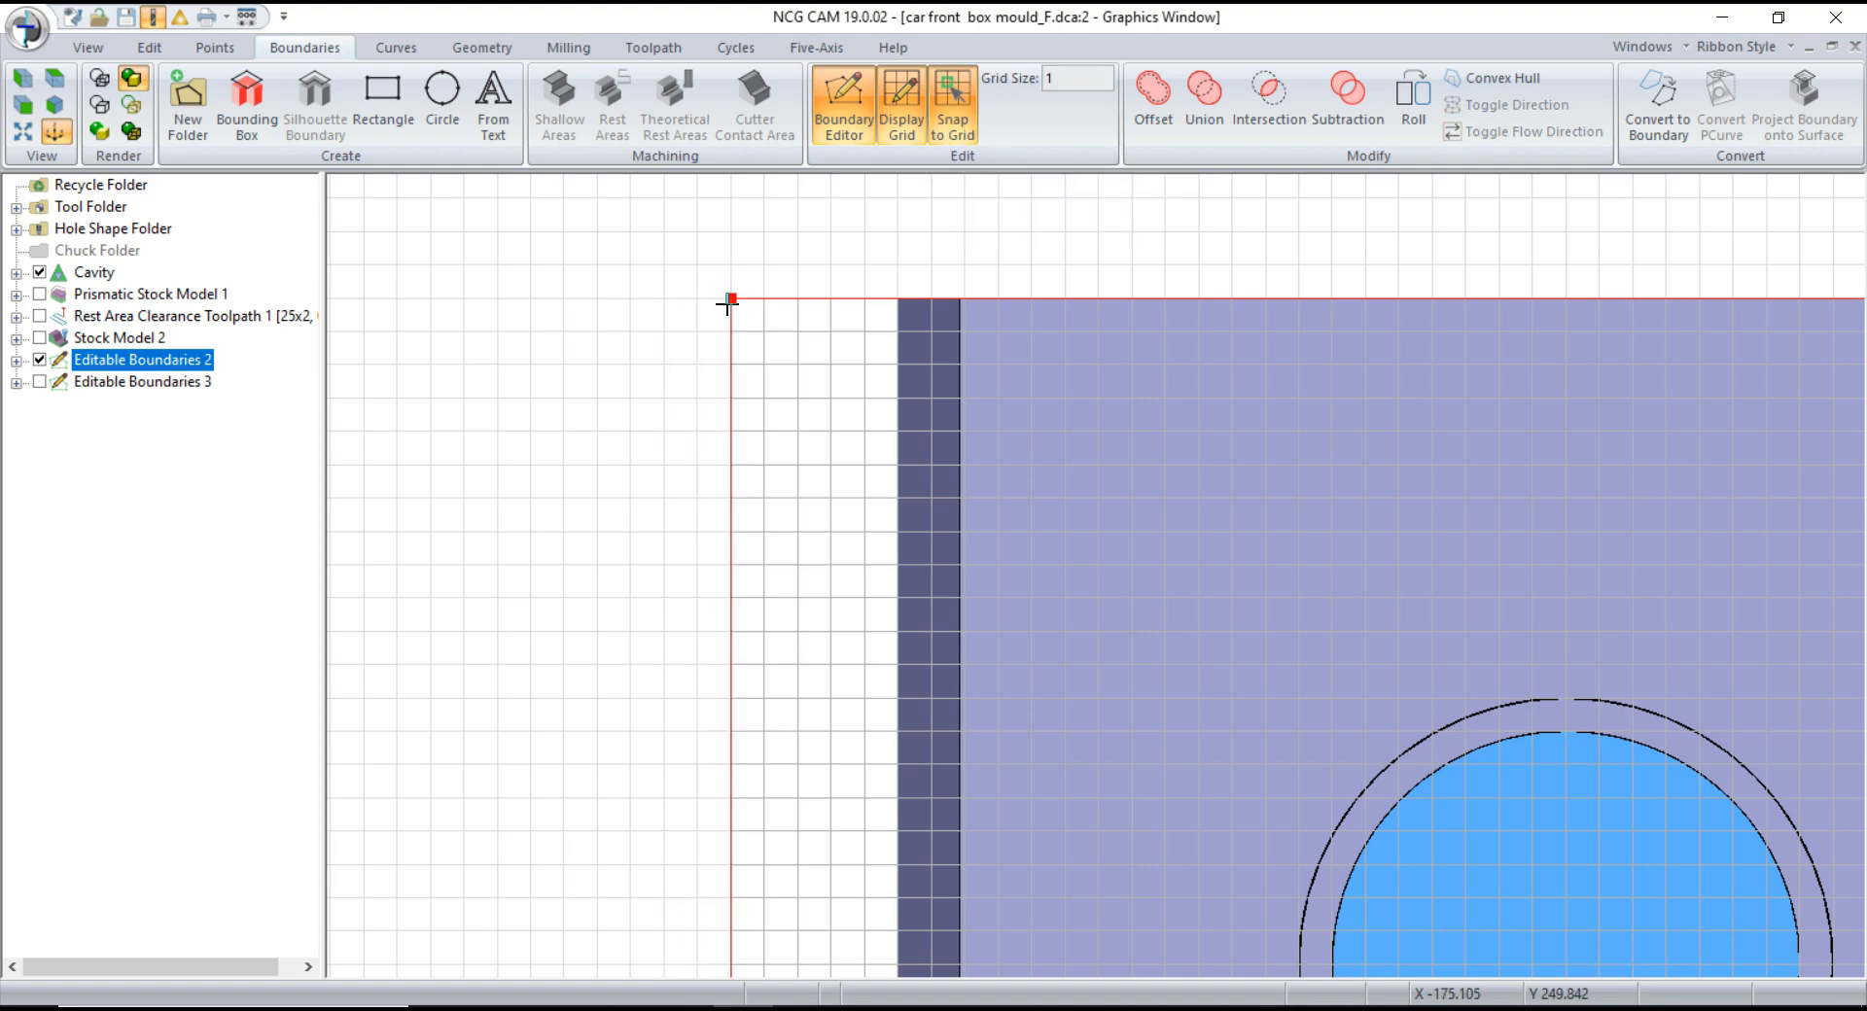
pyautogui.scroll(-5, 709, 335)
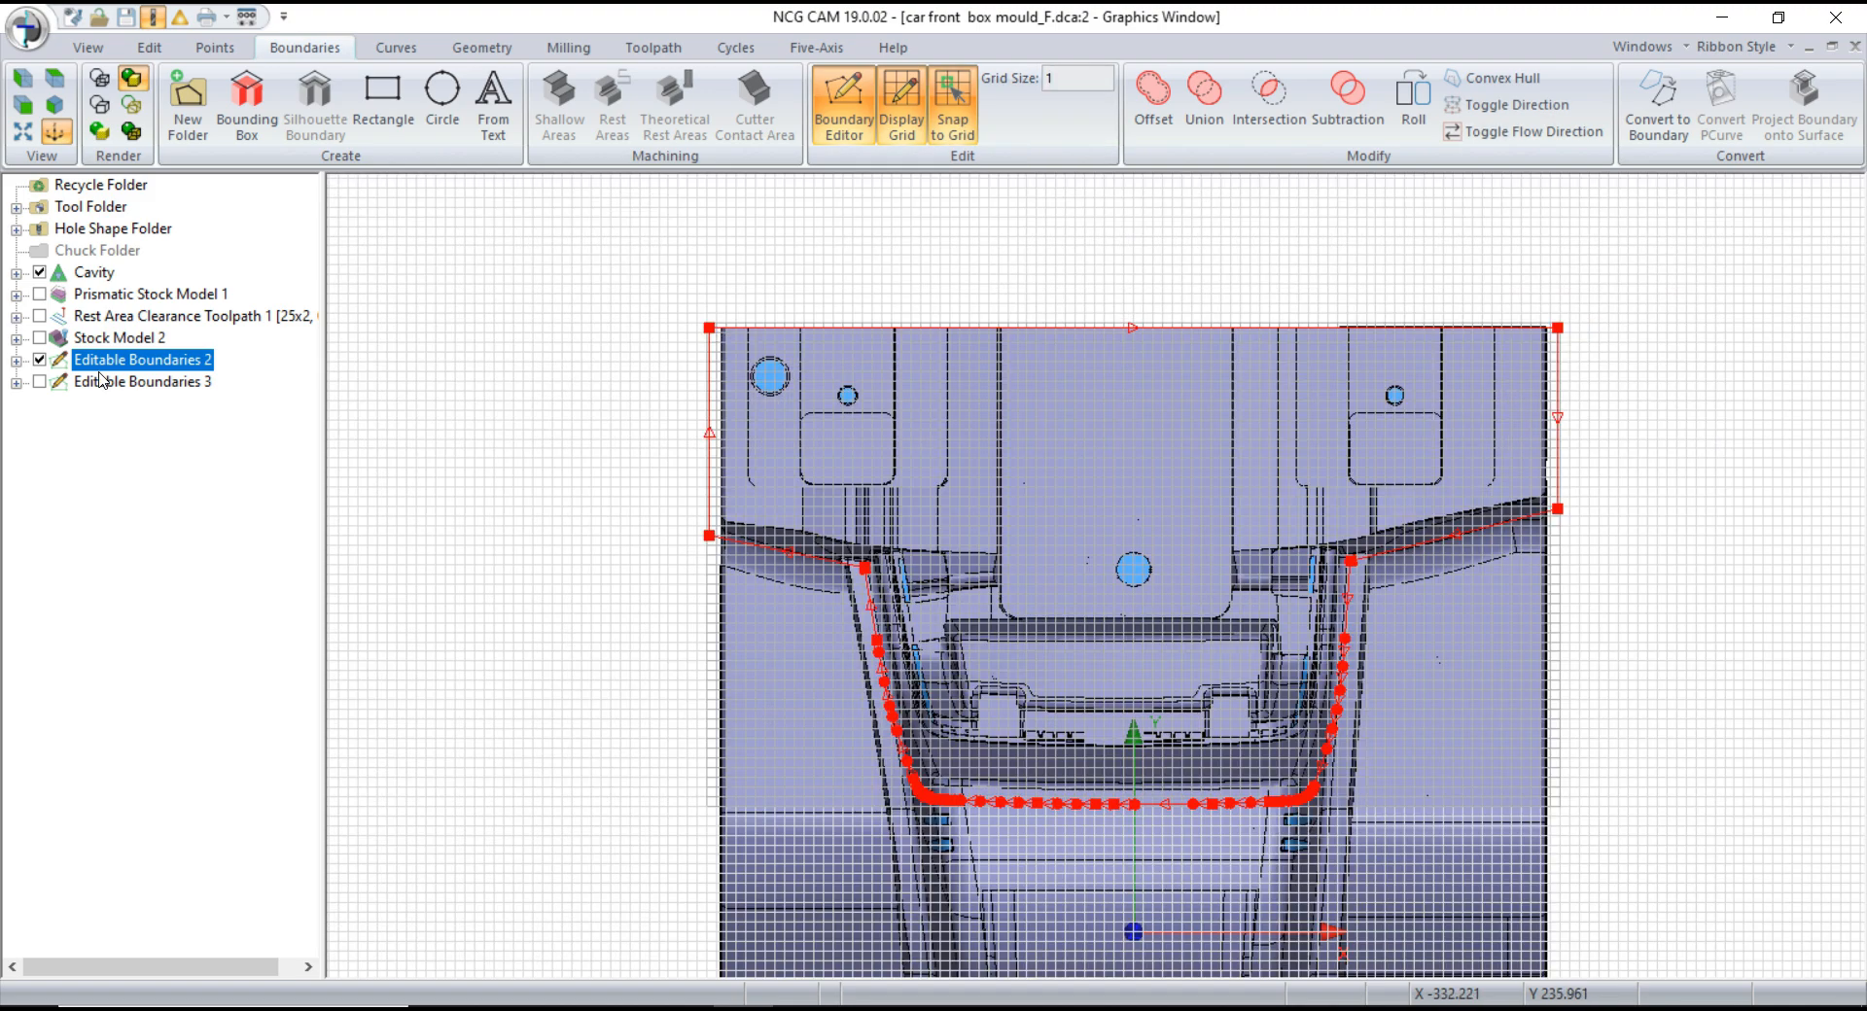
# - Leave the Boundary Editor and start Rest Roughing with the Cavity, Rest Area Clearance Toolpath 1 and Editable Boundaries 2 as inputs
pyautogui.click(107, 383)
pyautogui.scroll(-2, 736, 453)
pyautogui.moveTo(1312, 632); pyautogui.dragTo(1479, 480, button='middle')
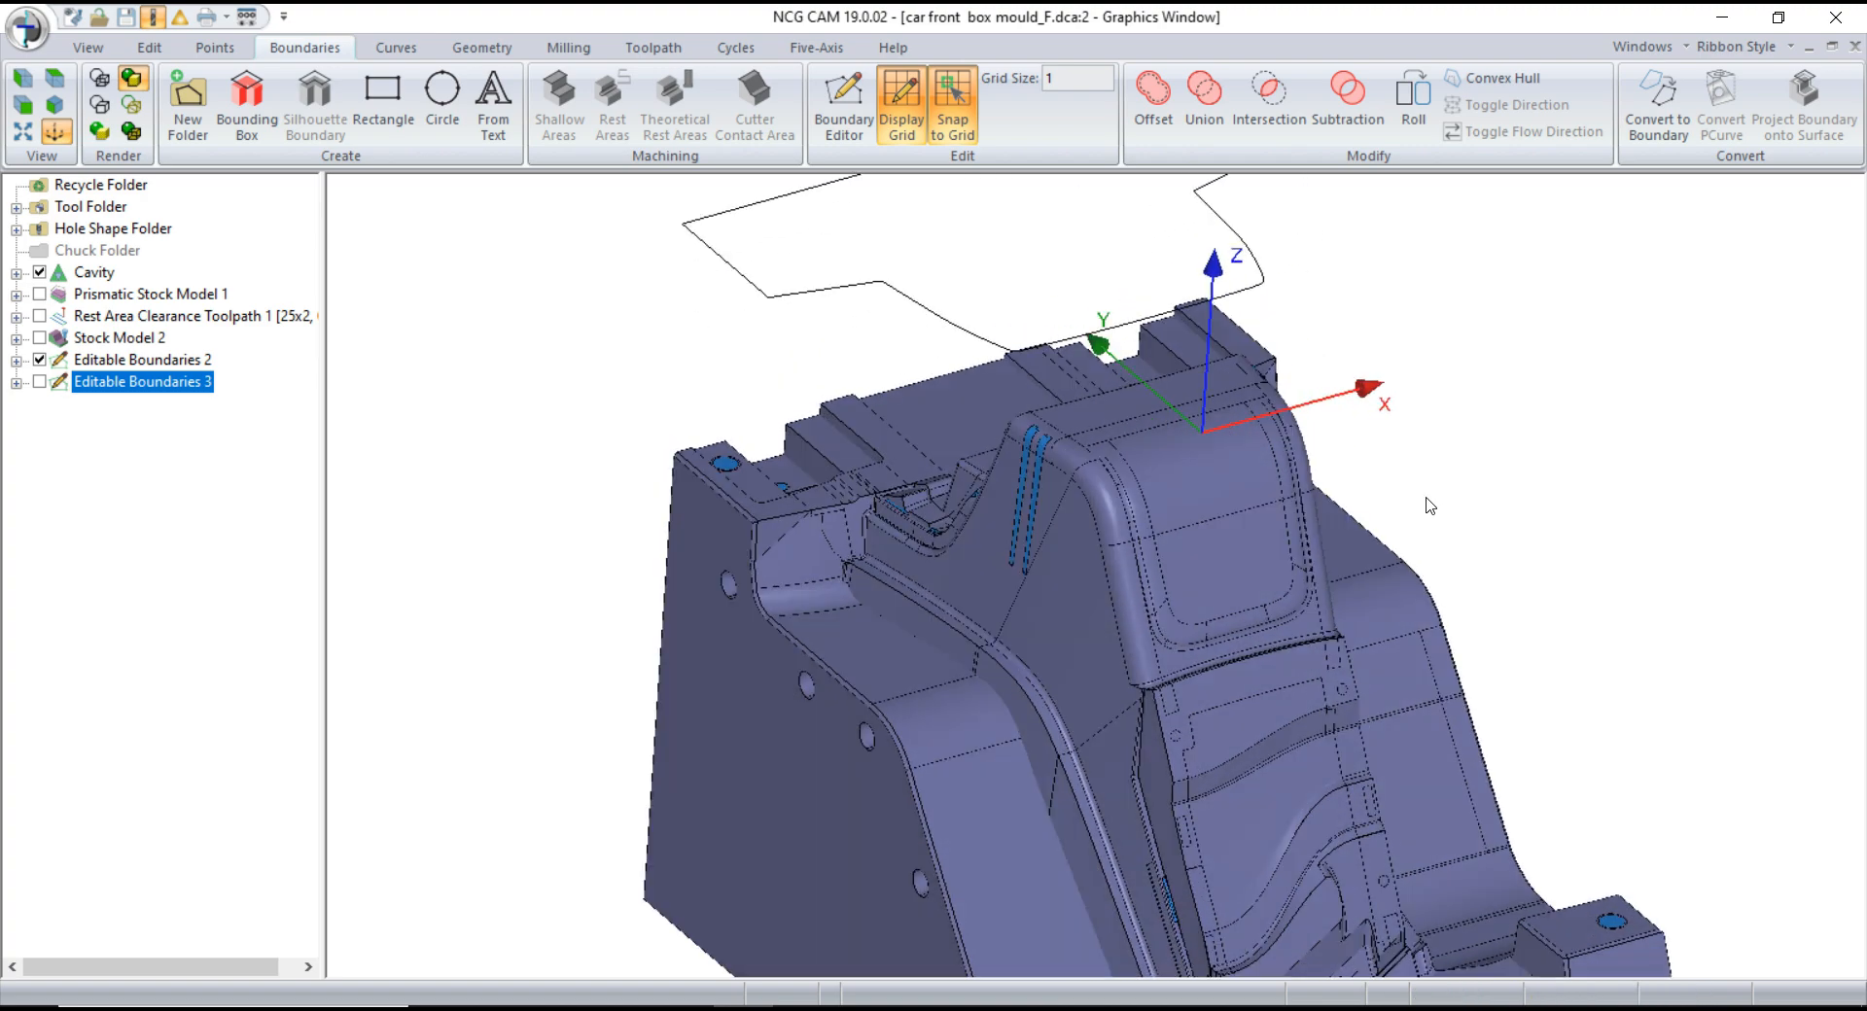
pyautogui.scroll(-3, 837, 614)
pyautogui.moveTo(1152, 815)
pyautogui.mouseDown(button='middle')
pyautogui.moveTo(1185, 823)
pyautogui.moveTo(1159, 792)
pyautogui.mouseUp(button='middle')
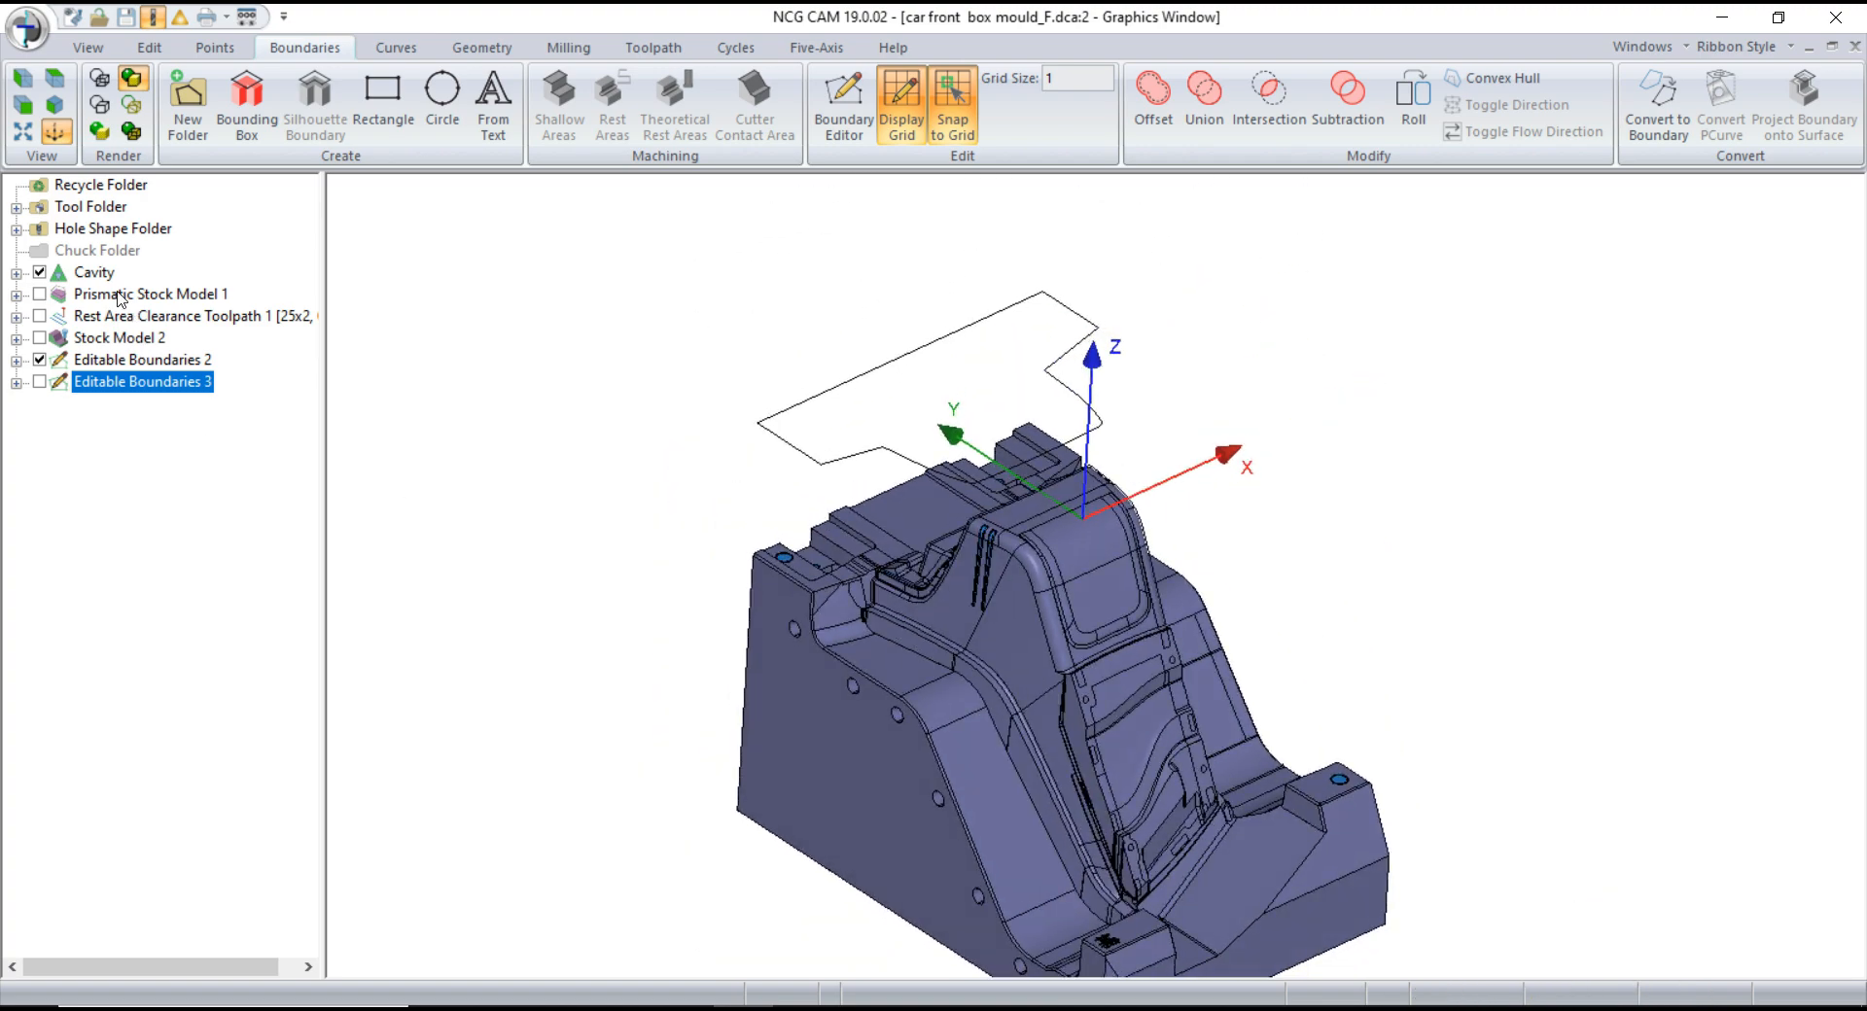
pyautogui.click(93, 273)
pyautogui.keyDown('ctrl'); pyautogui.click(107, 316); pyautogui.keyUp('ctrl')
pyautogui.keyDown('ctrl'); pyautogui.click(107, 360); pyautogui.keyUp('ctrl')
pyautogui.rightClick(94, 361)
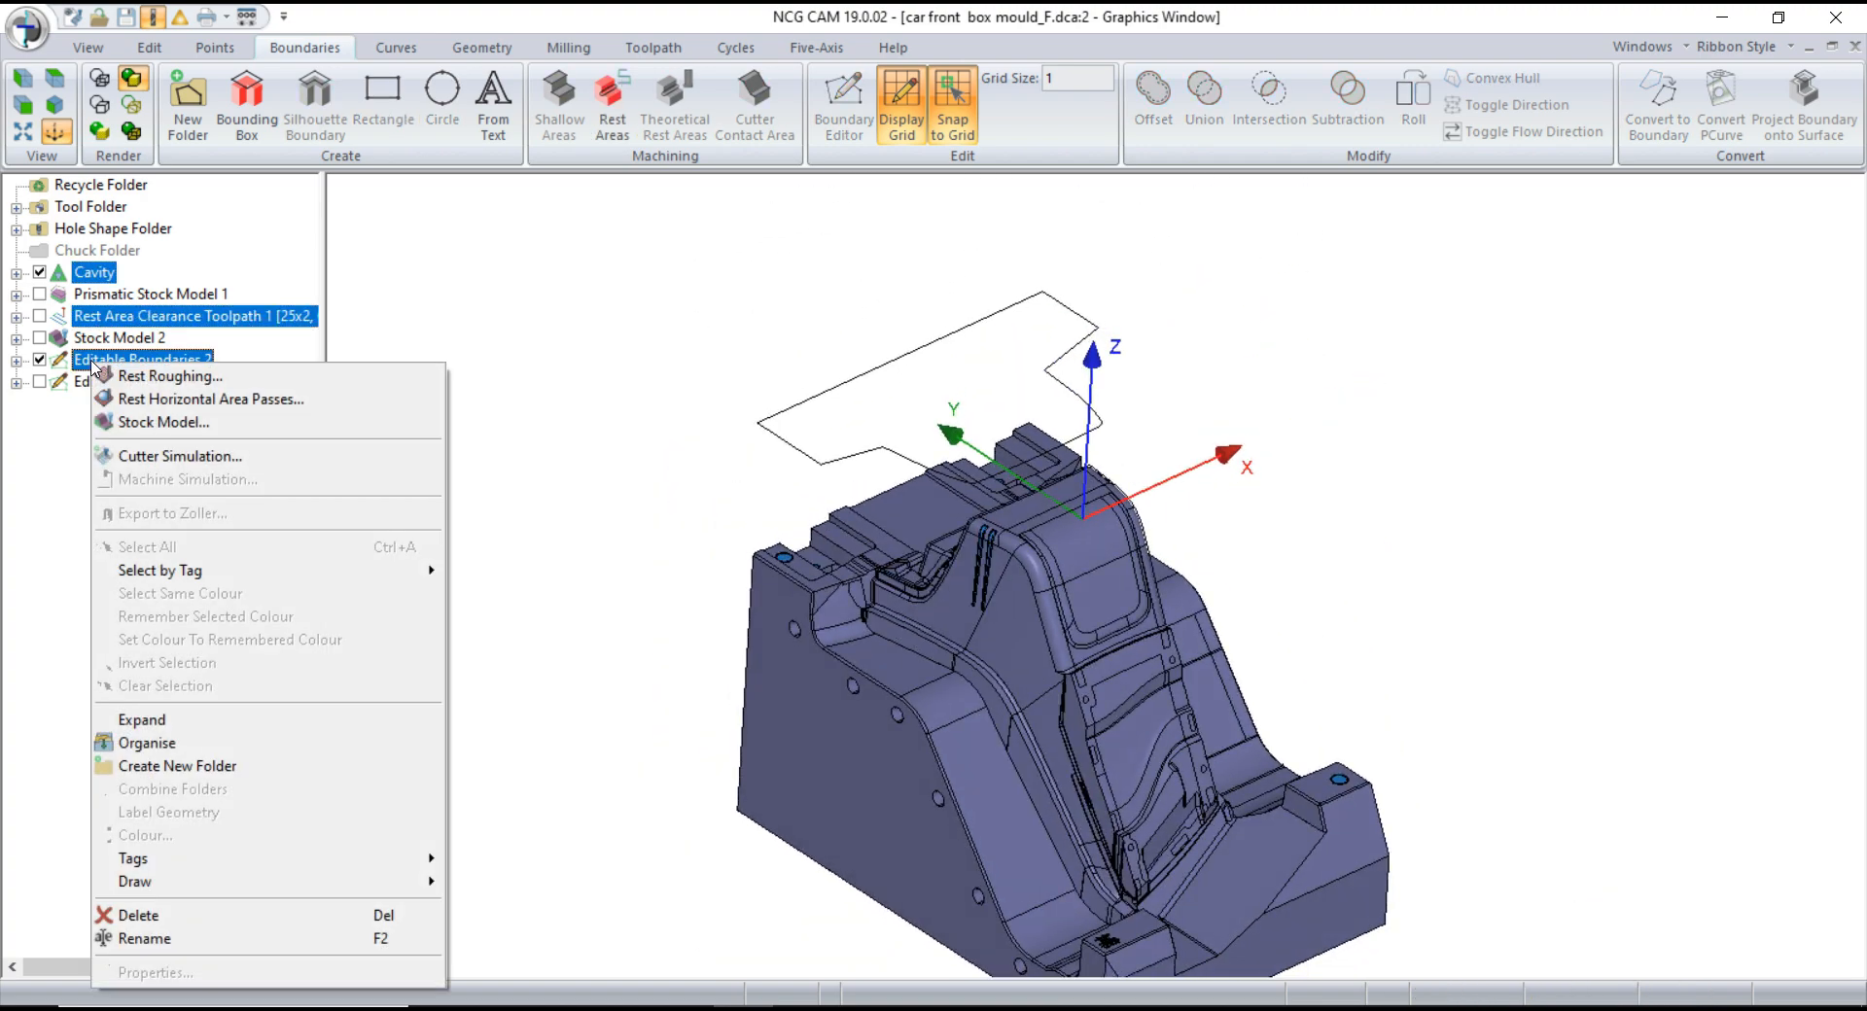
pyautogui.click(145, 375)
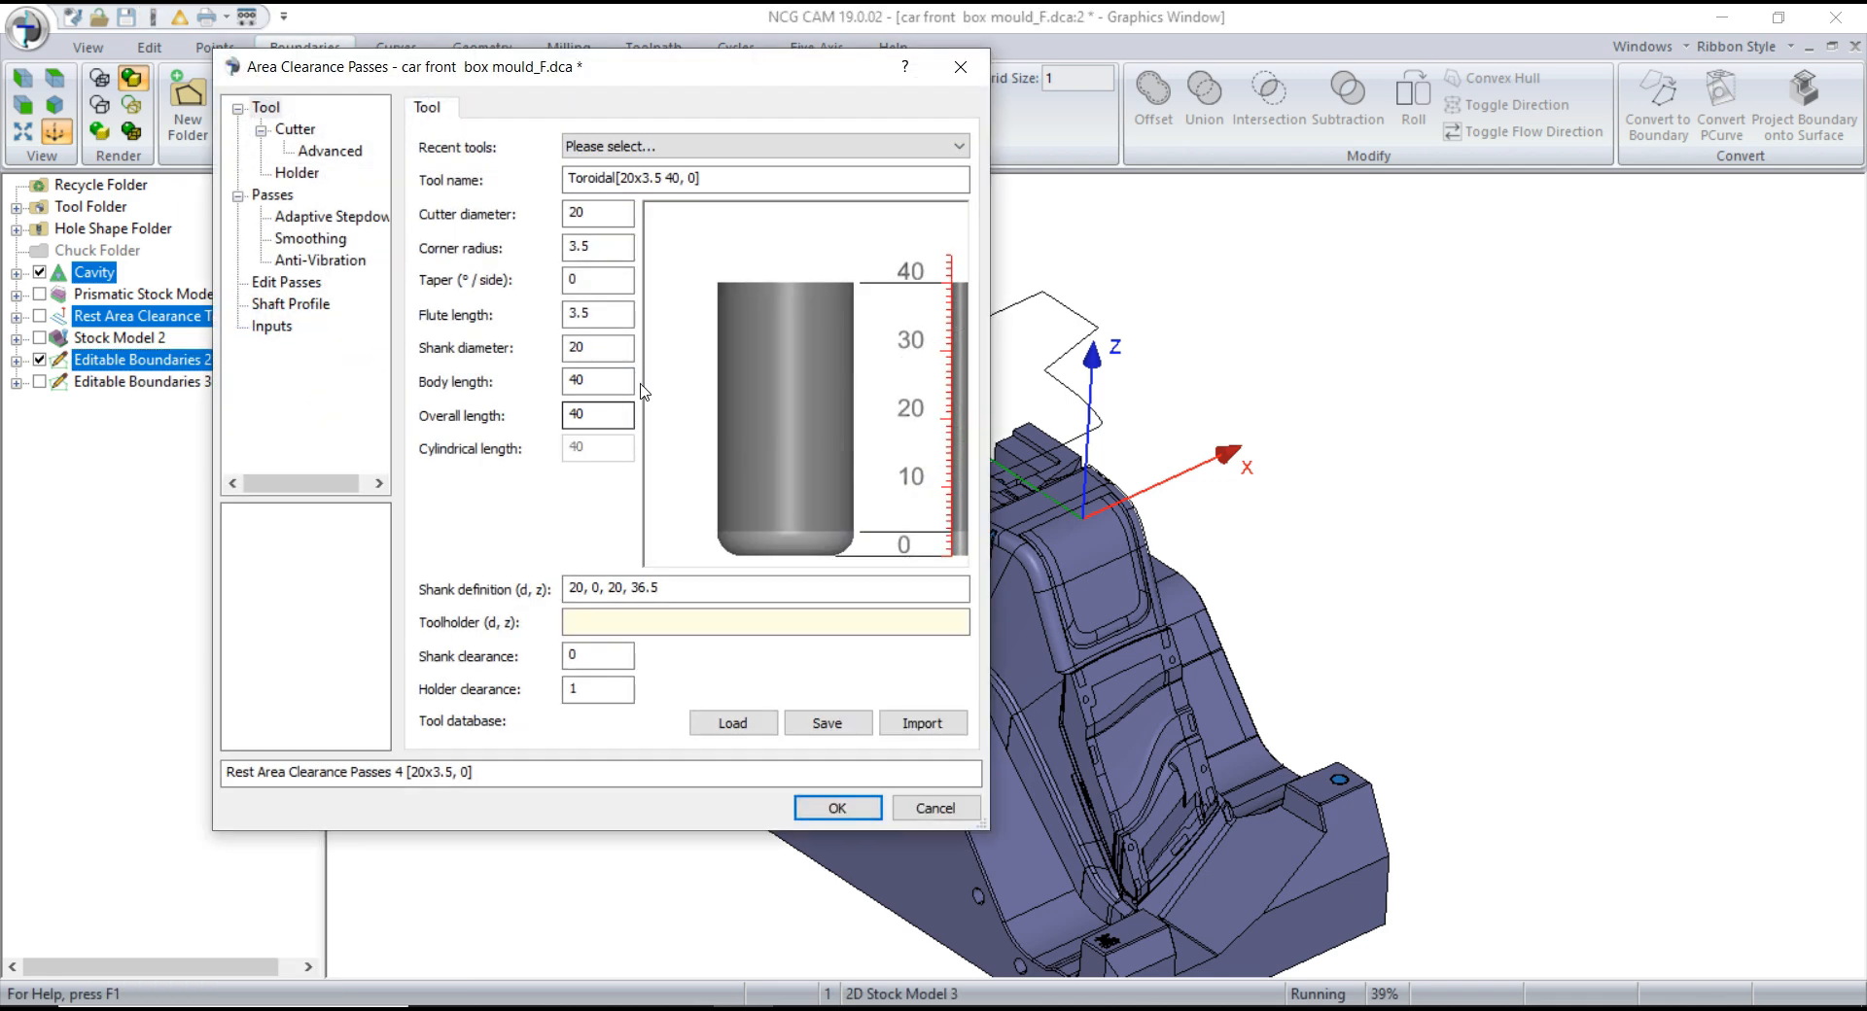
# - Name the roughing tool D10R0.2 and set its cutter diameter to 10 and corner radius to 0.2
pyautogui.scroll(-3, 1469, 450)
pyautogui.scroll(3, 1098, 465)
pyautogui.moveTo(1432, 601); pyautogui.dragTo(1436, 603, button='middle')
pyautogui.click(630, 148)
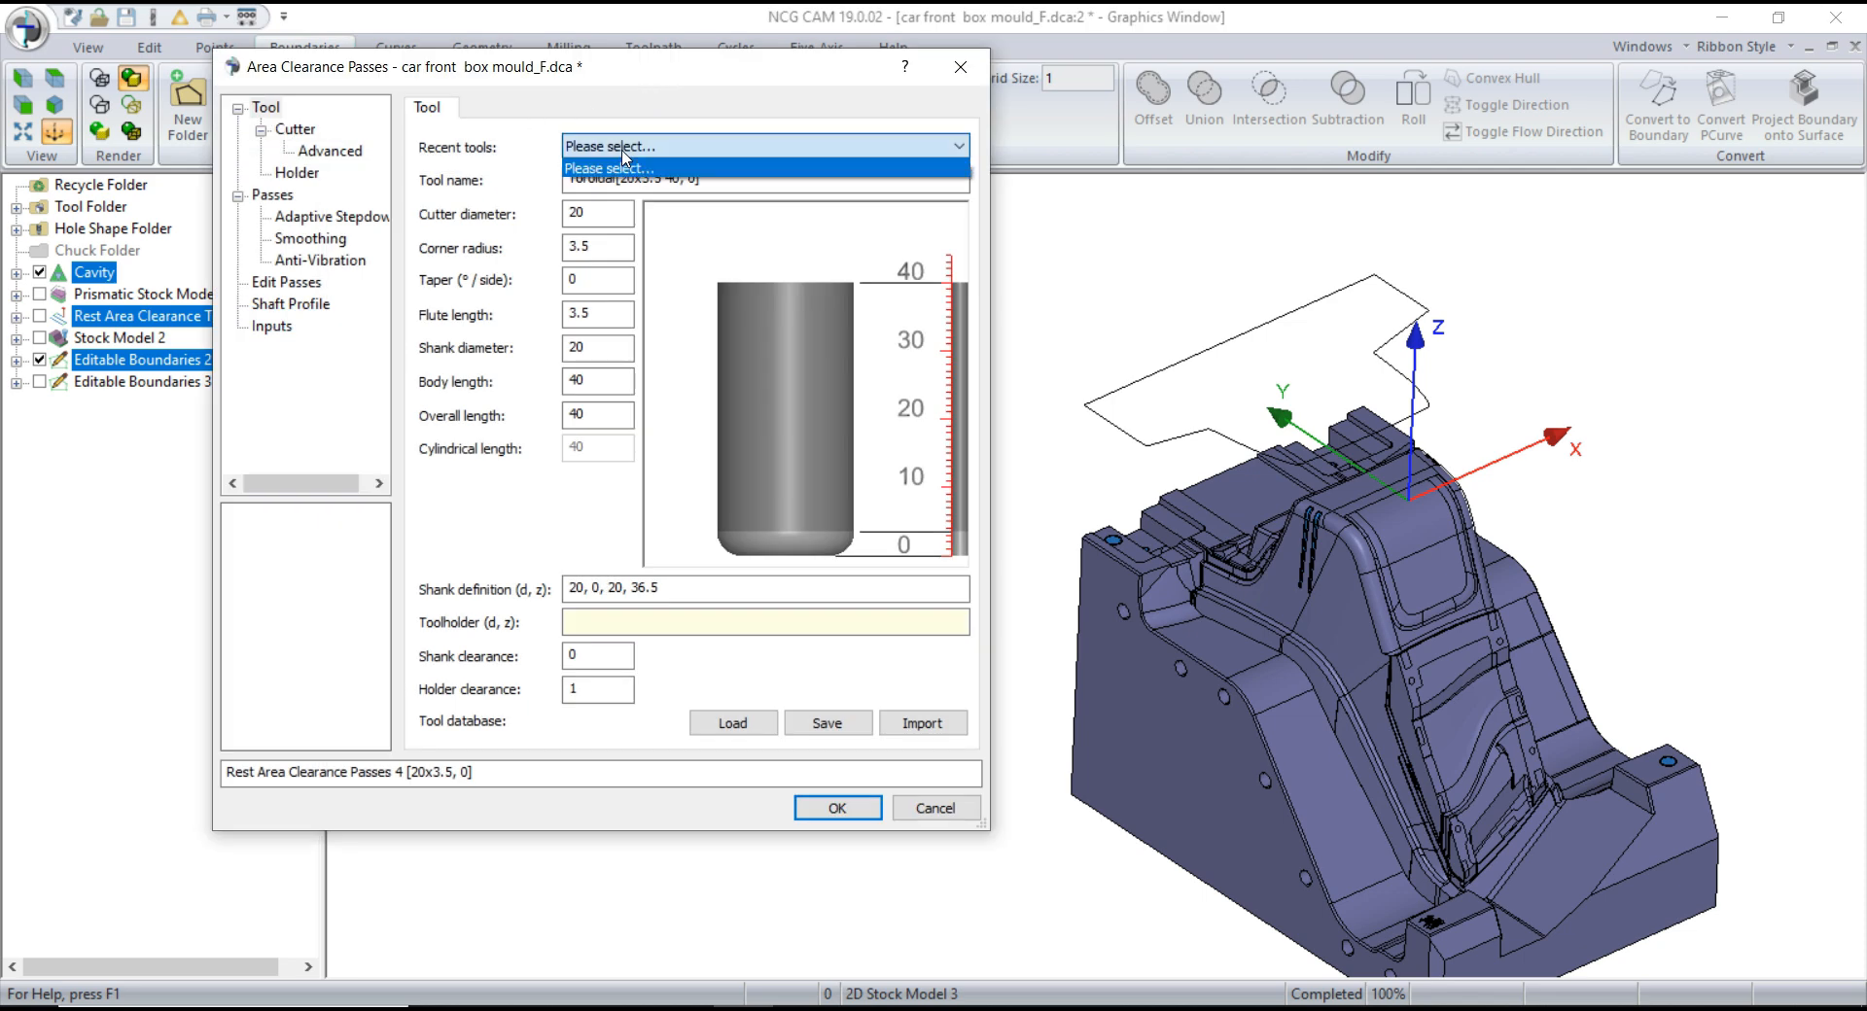
pyautogui.click(634, 167)
pyautogui.moveTo(715, 179); pyautogui.dragTo(442, 188)
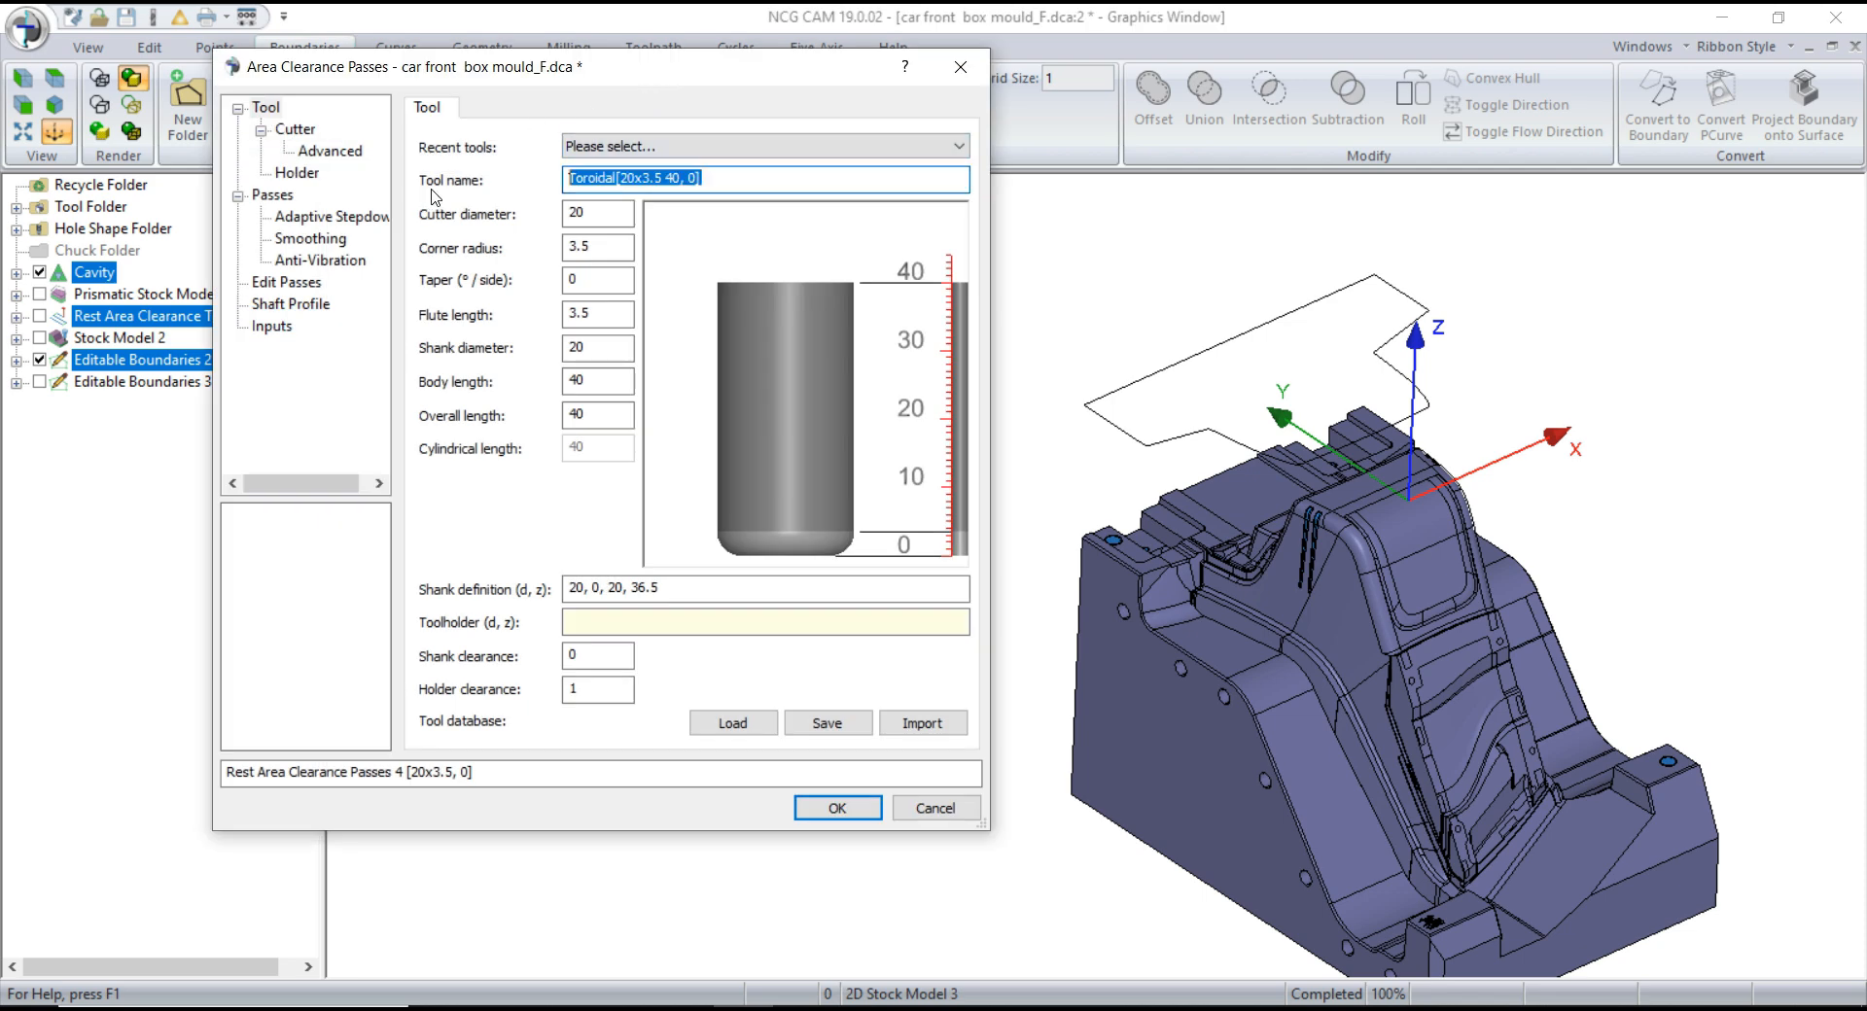
pyautogui.write('D10R0.2')
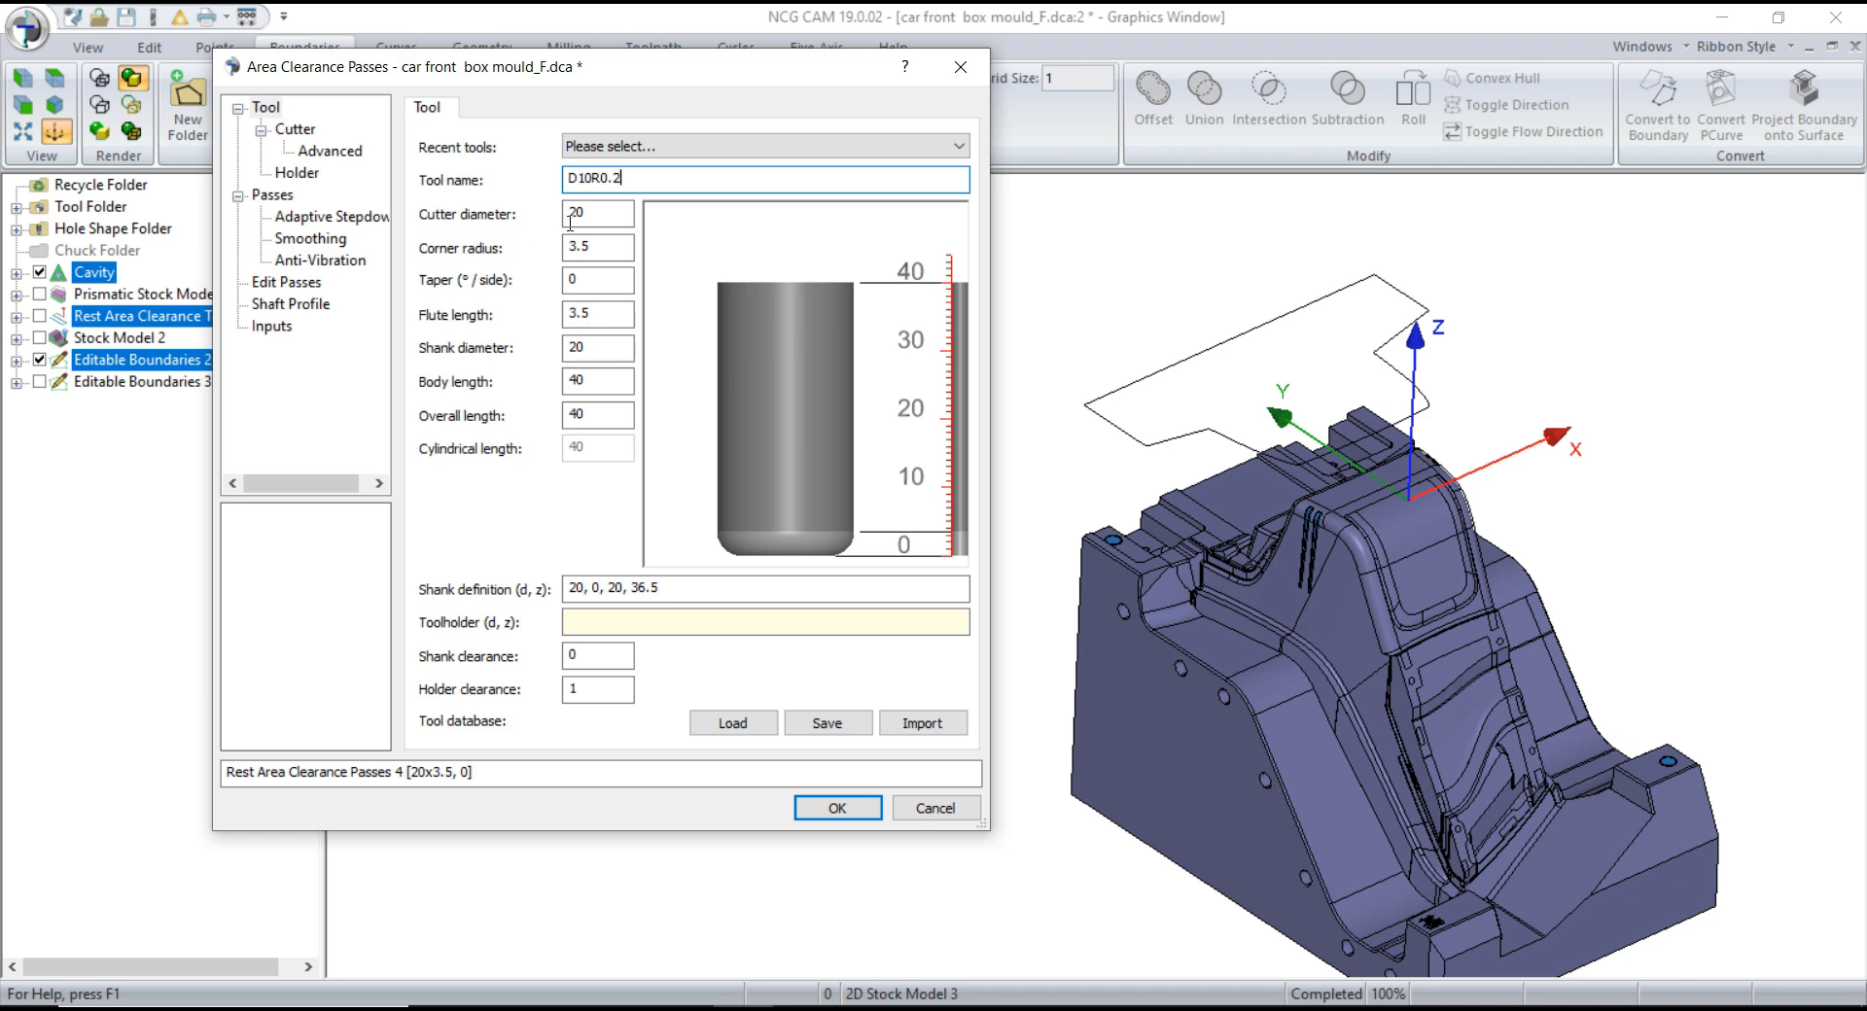
pyautogui.press('Tab')
pyautogui.press('Tab')
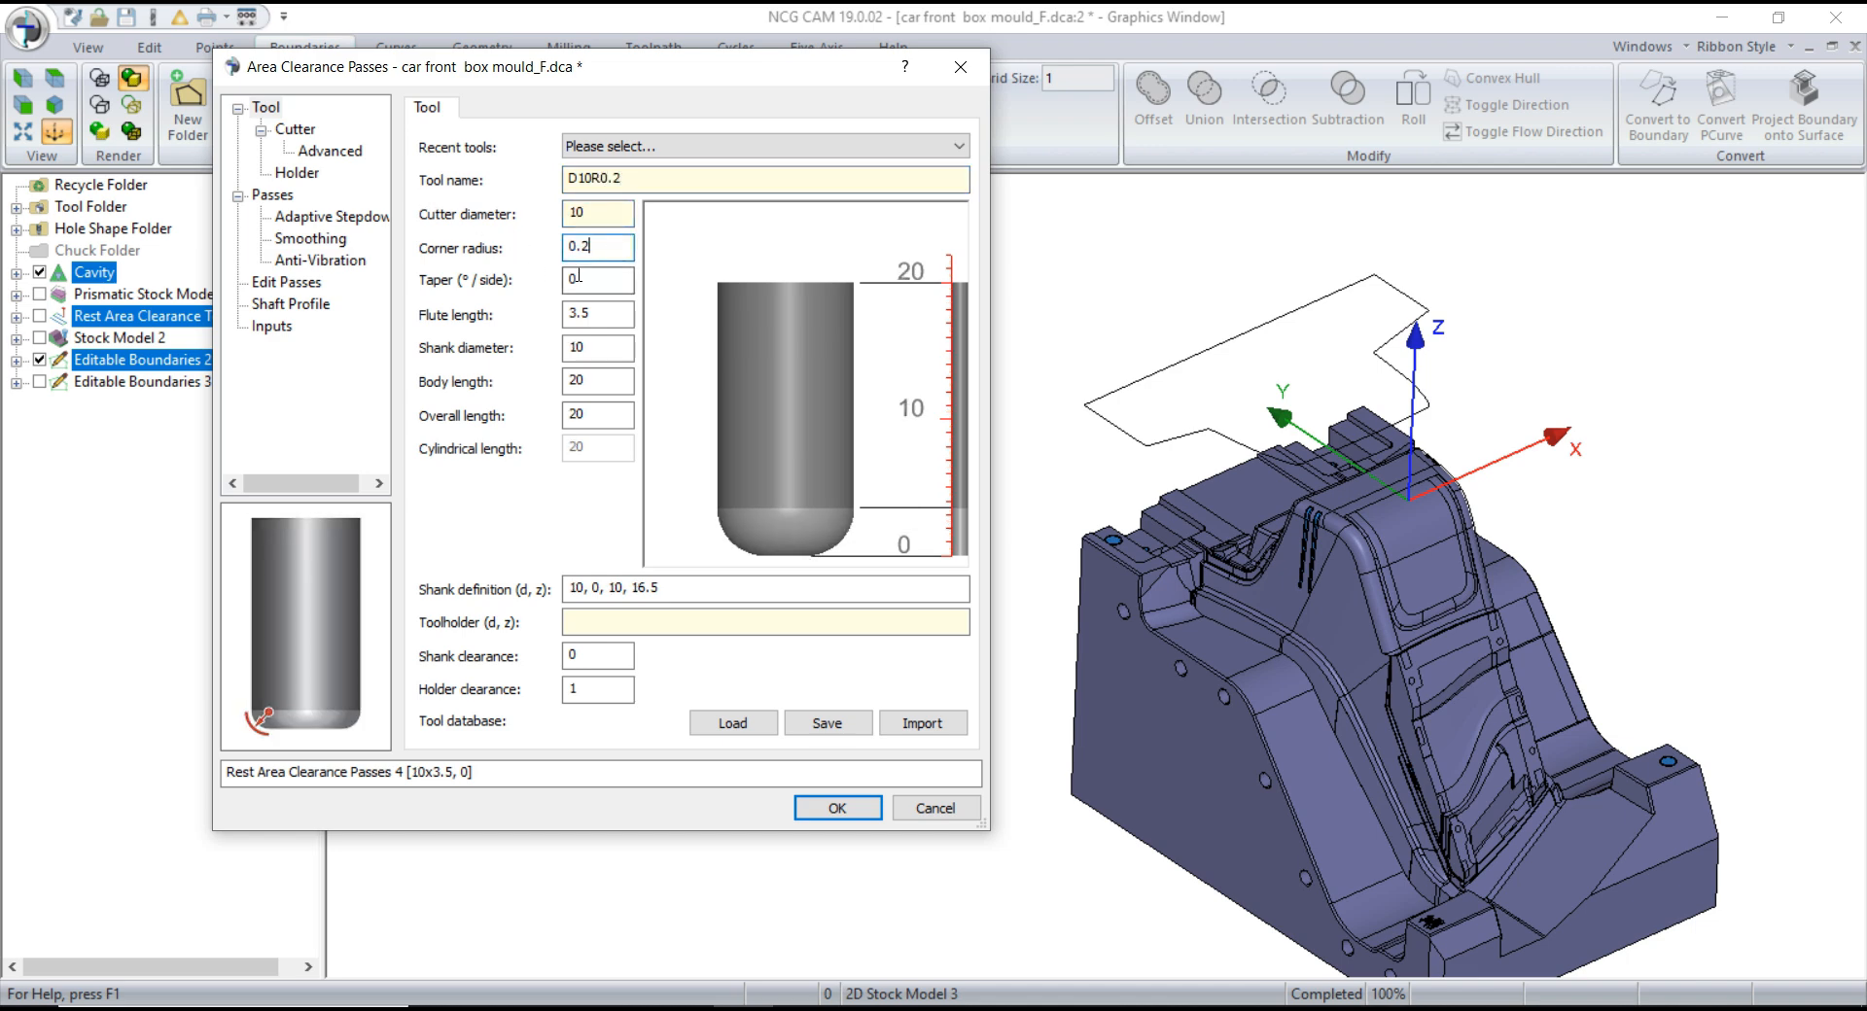
pyautogui.write('0.2')
pyautogui.press('Tab')
# - Set the tool's flute length to 25 and its body and overall lengths to 150
pyautogui.press('Tab')
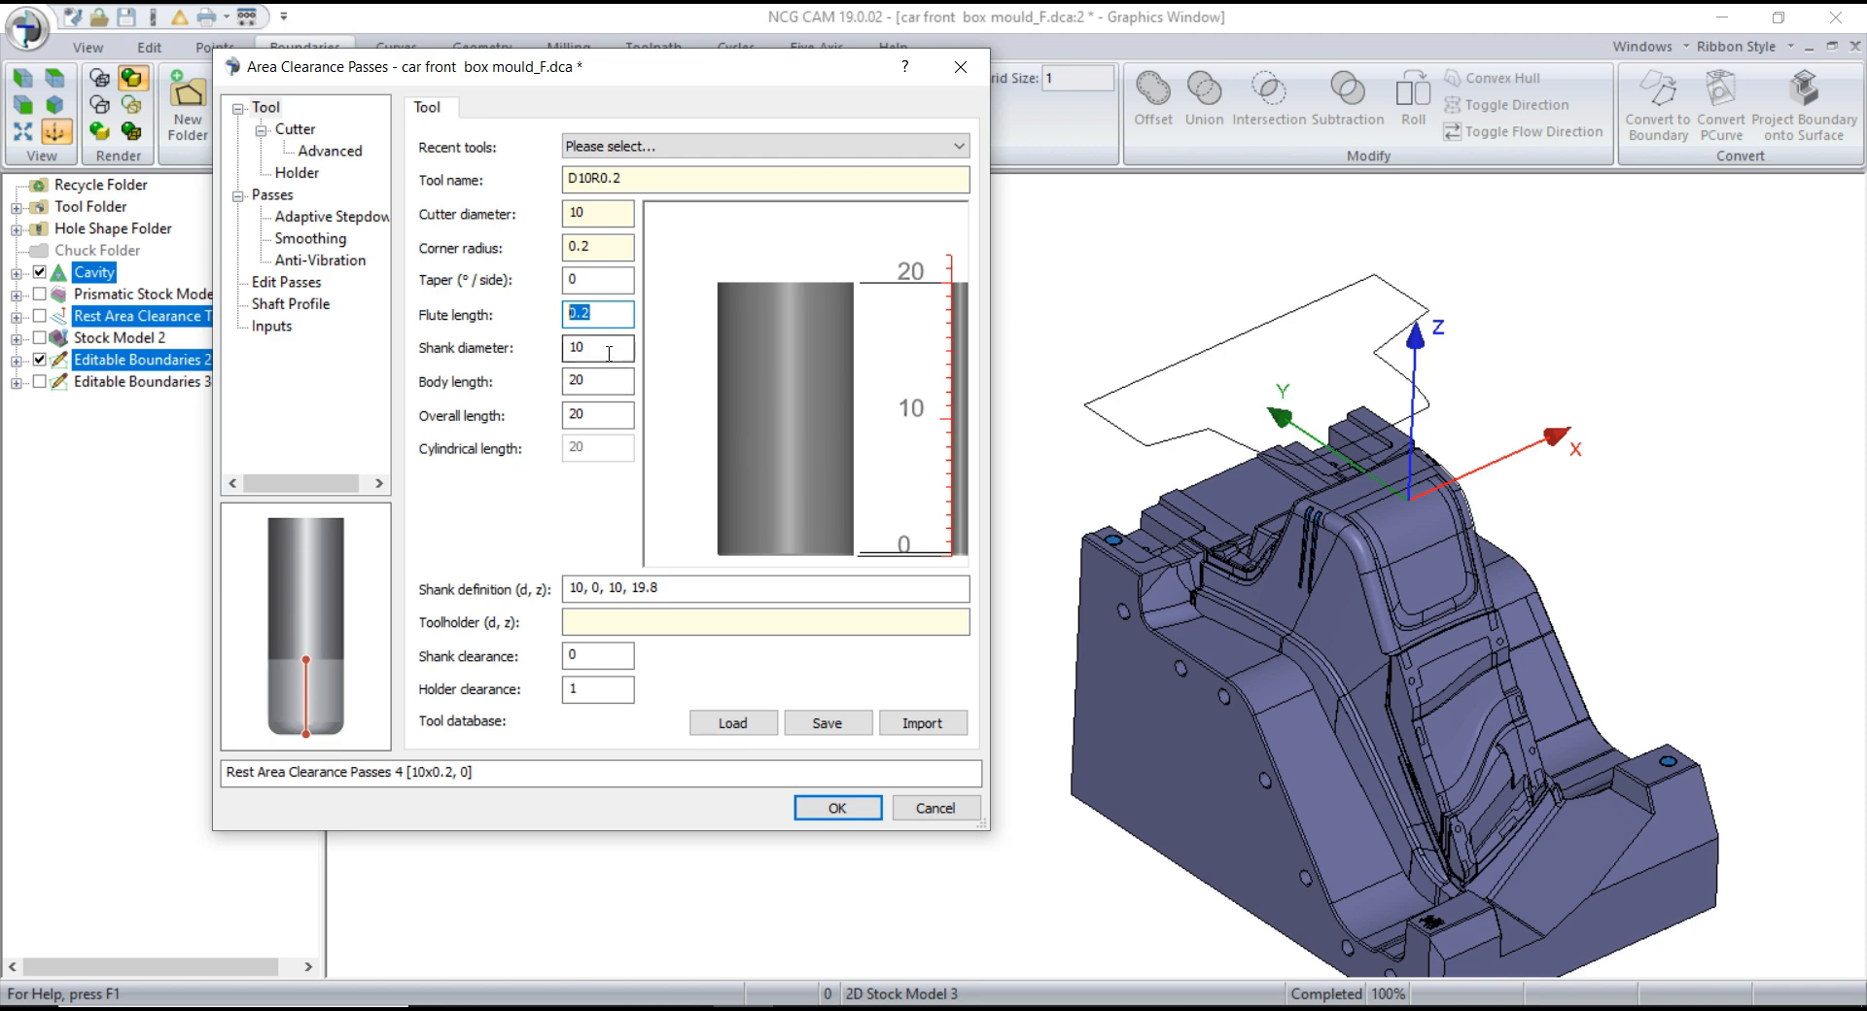
pyautogui.write('25')
pyautogui.press('Tab')
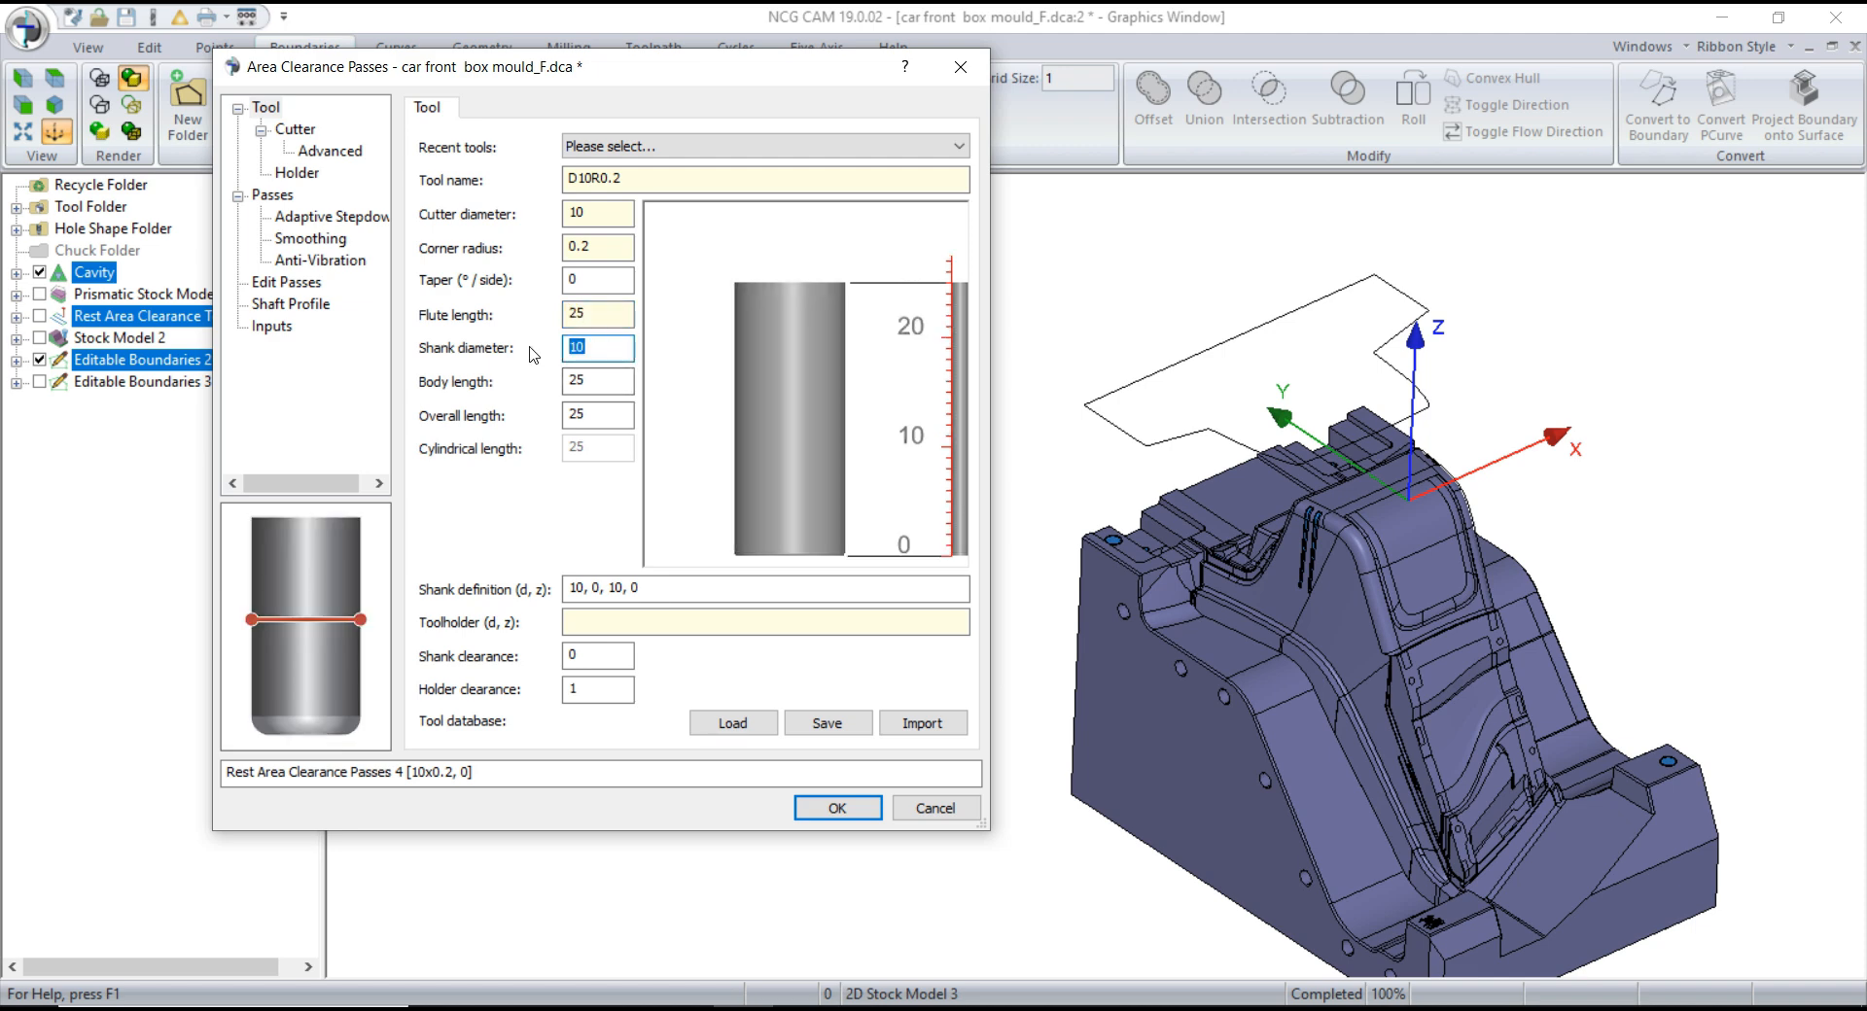
pyautogui.press('Tab')
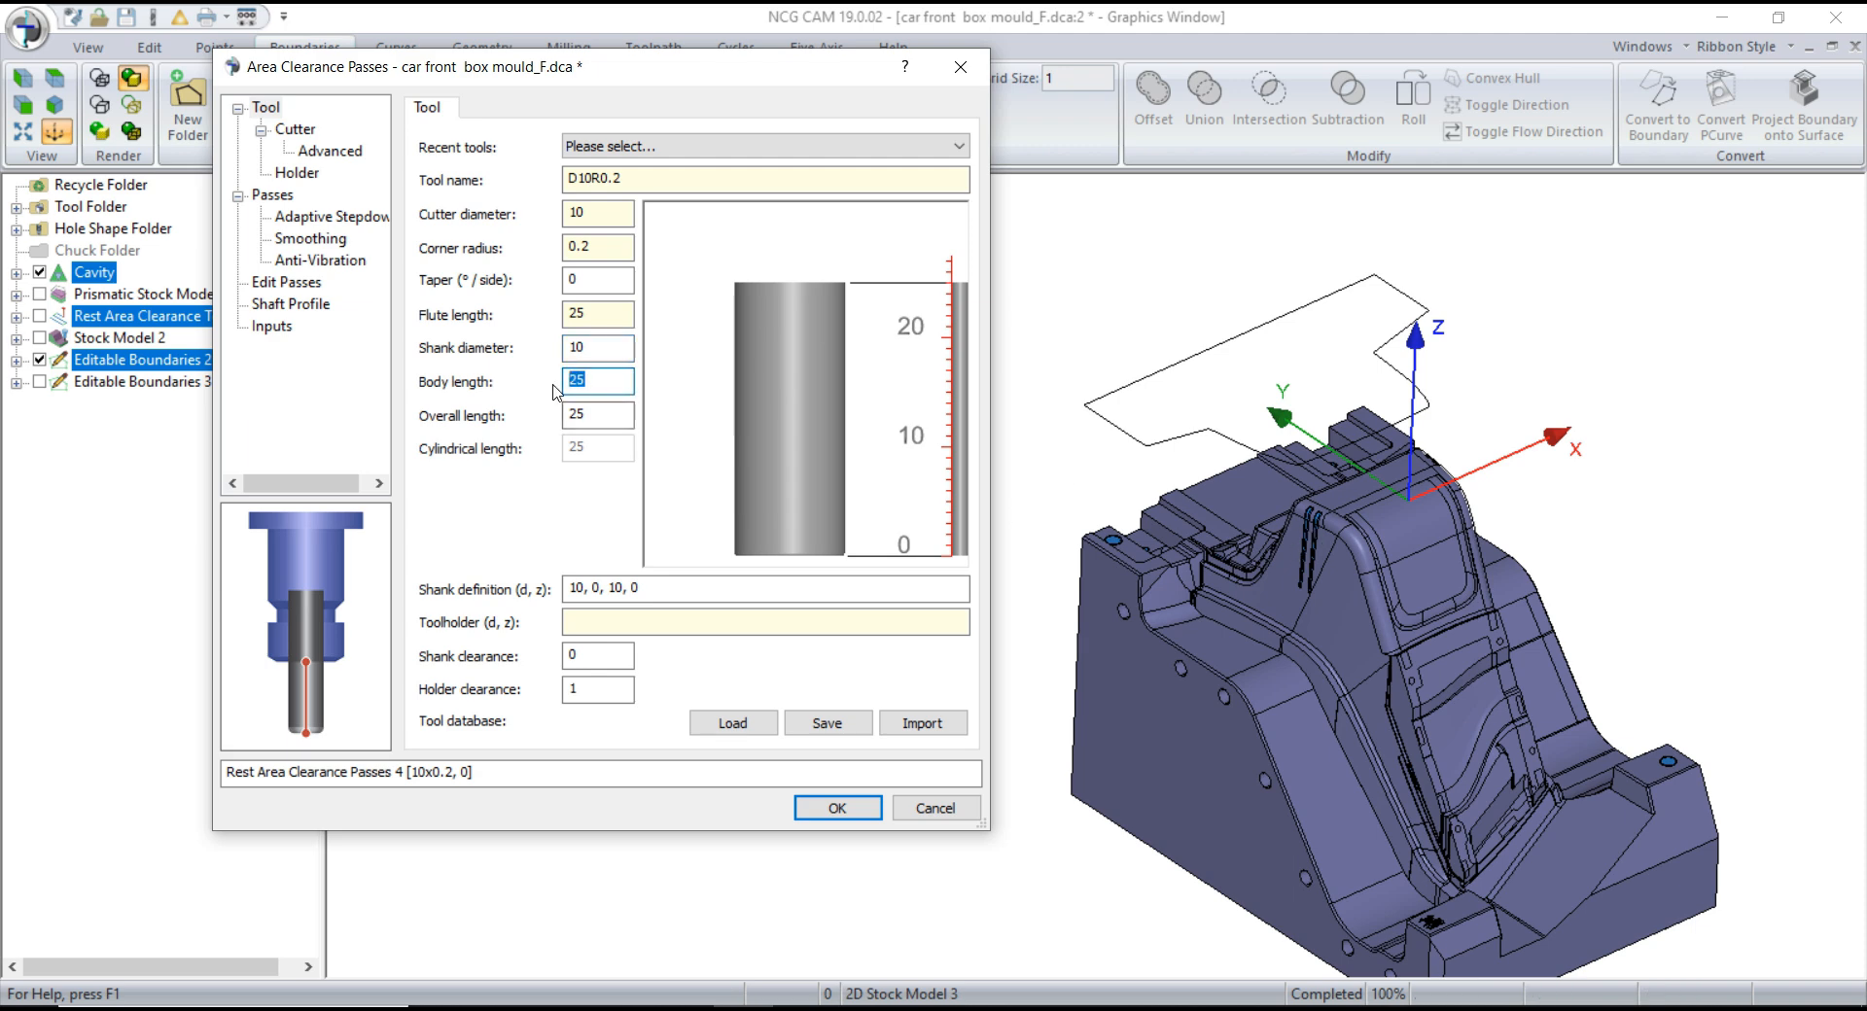
pyautogui.write('150')
pyautogui.click(614, 416)
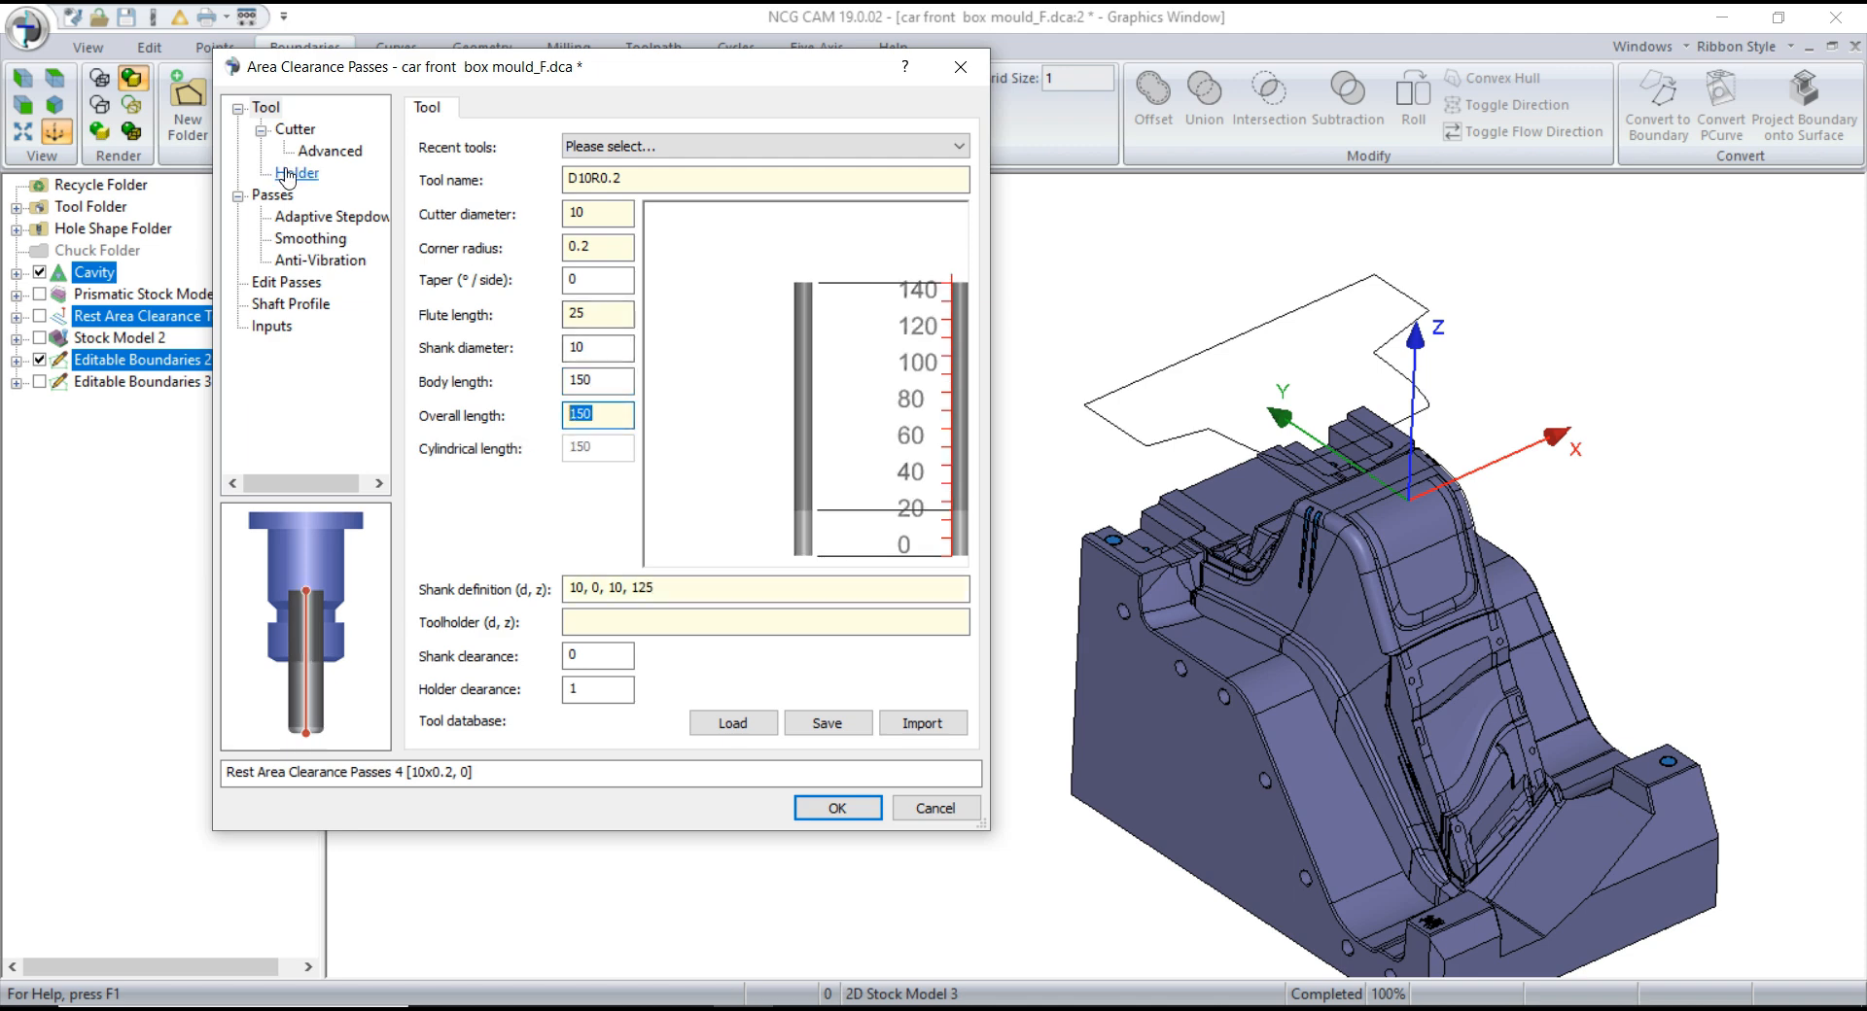
# - In the advanced cutter settings, set tool number 2, spindle speed 4000, cutting feedrate 1200 and coolant On
pyautogui.click(331, 151)
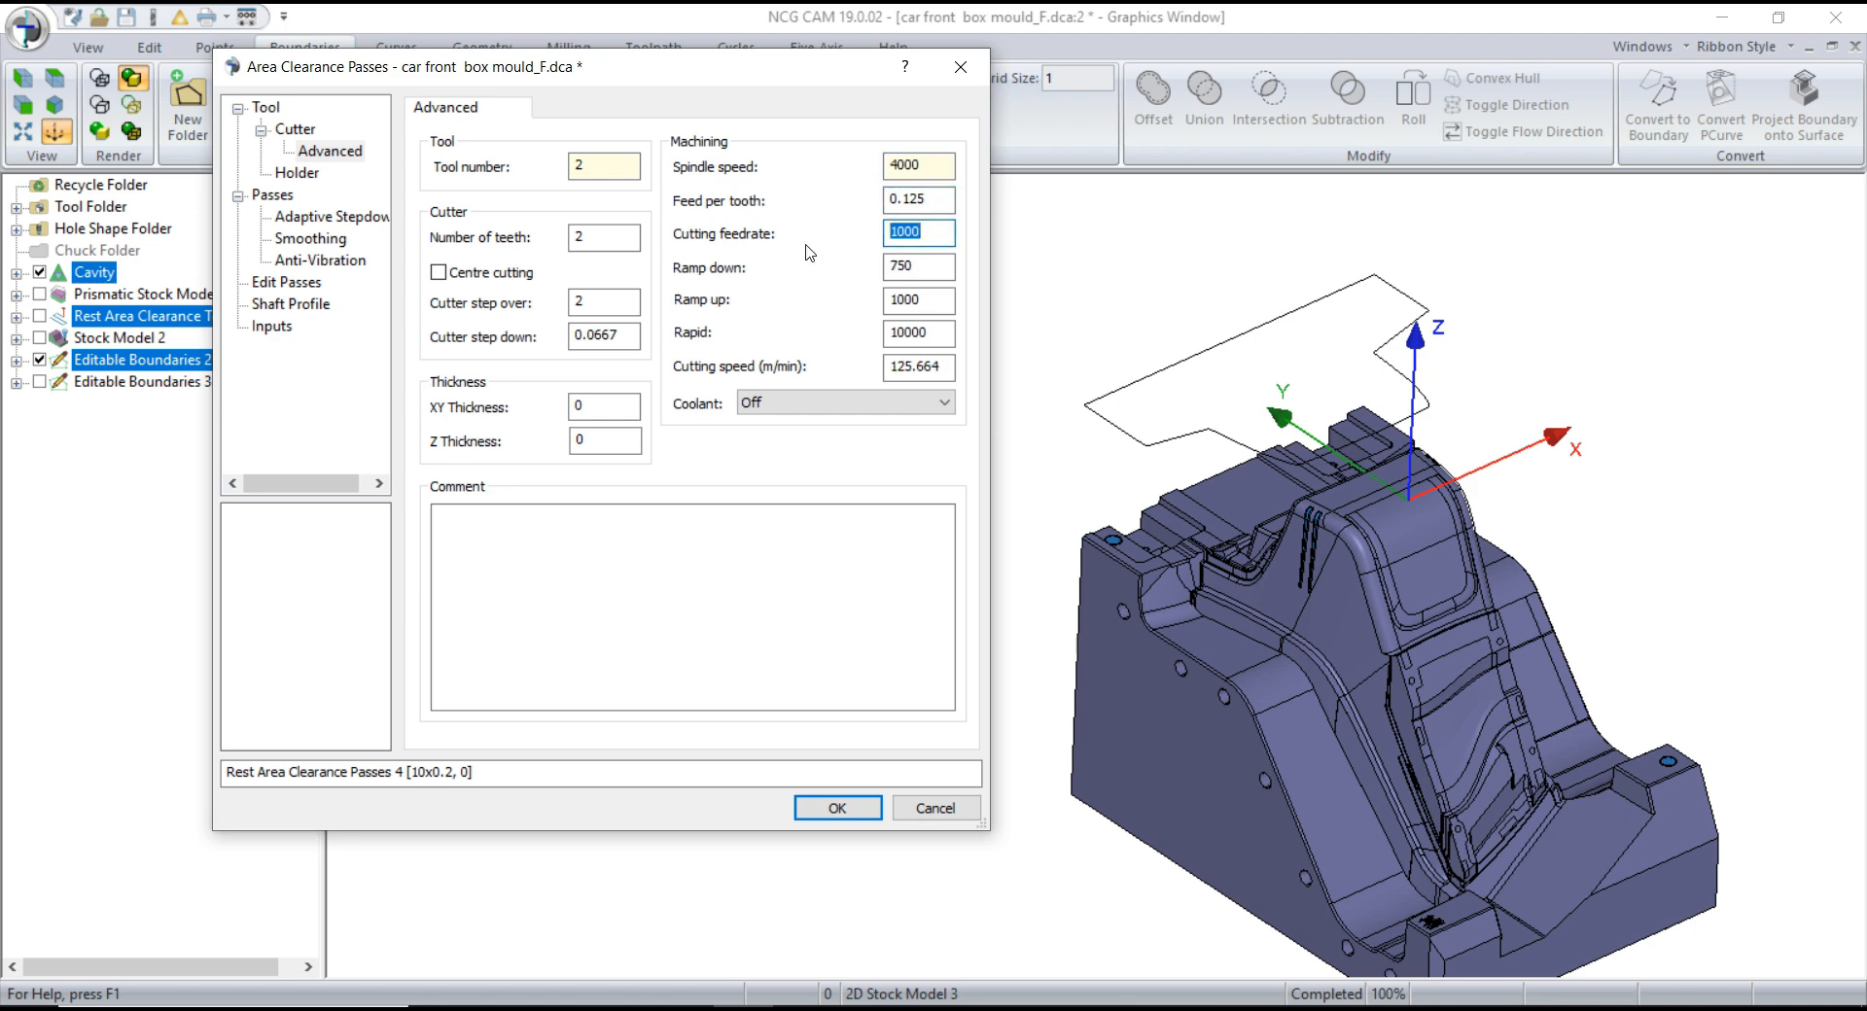
pyautogui.click(279, 202)
pyautogui.click(331, 151)
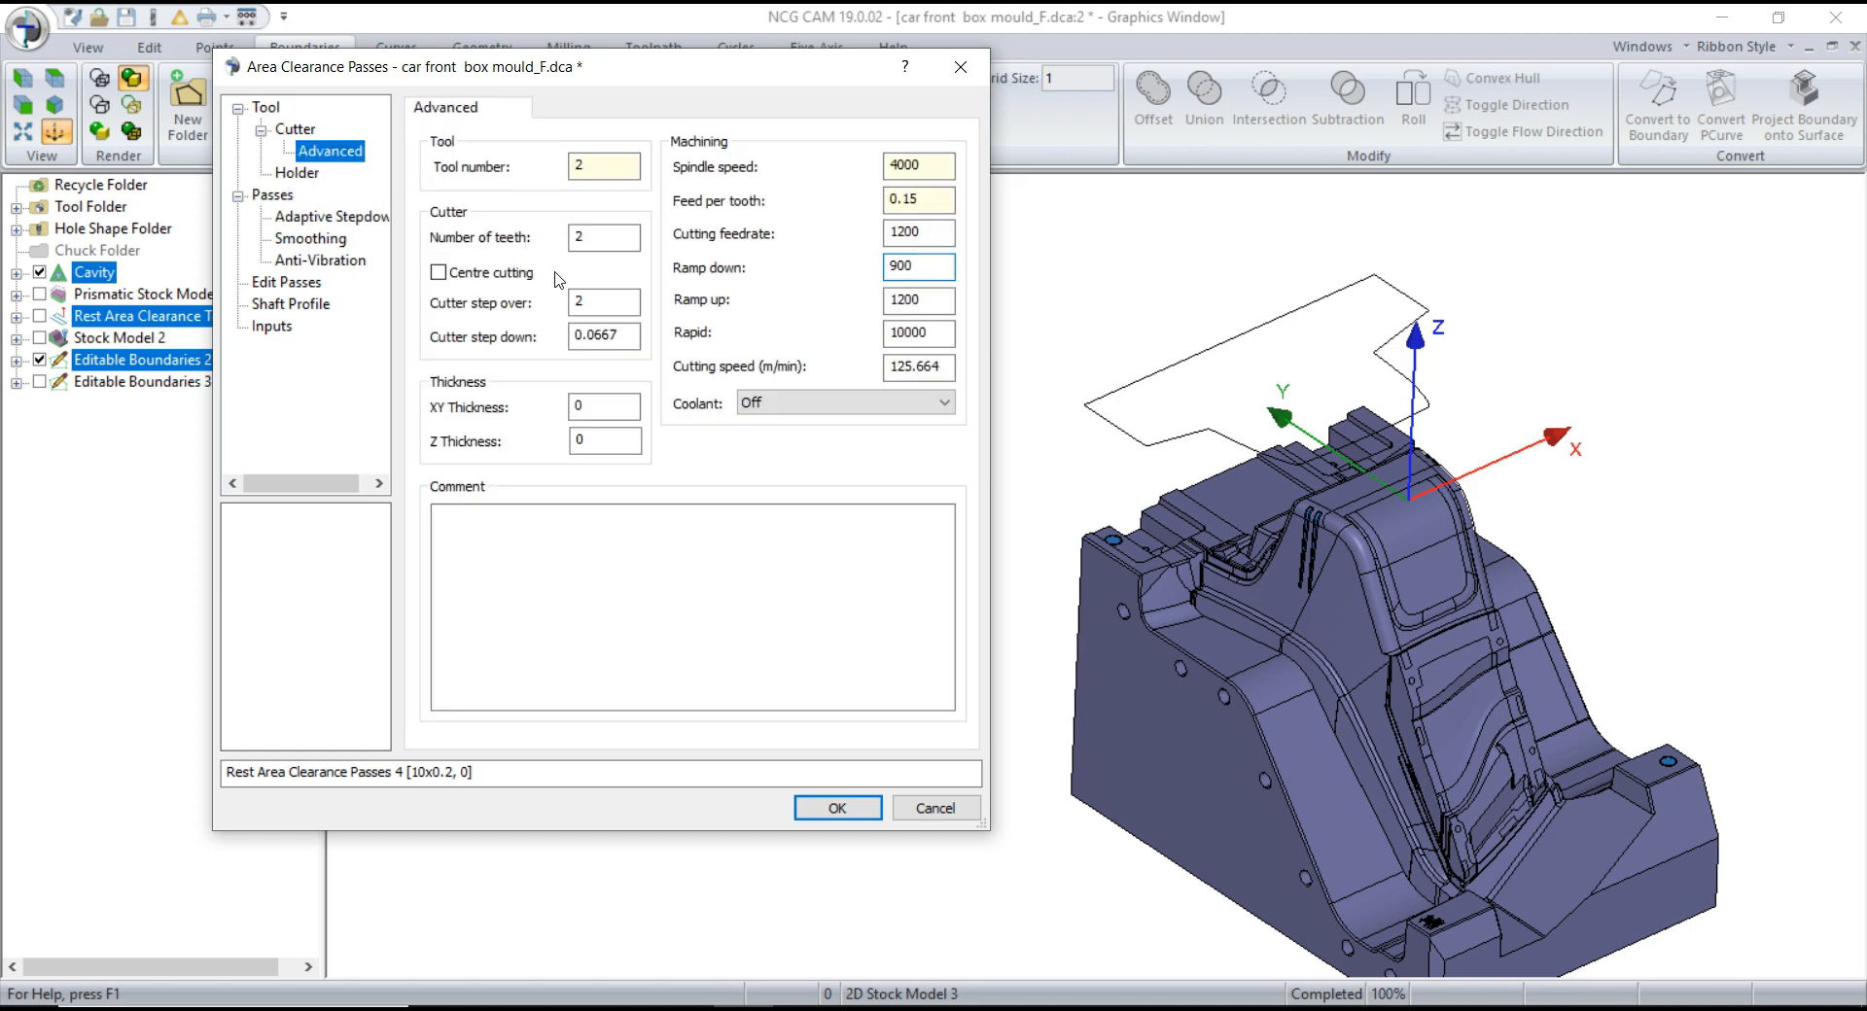
pyautogui.click(890, 402)
pyautogui.click(827, 436)
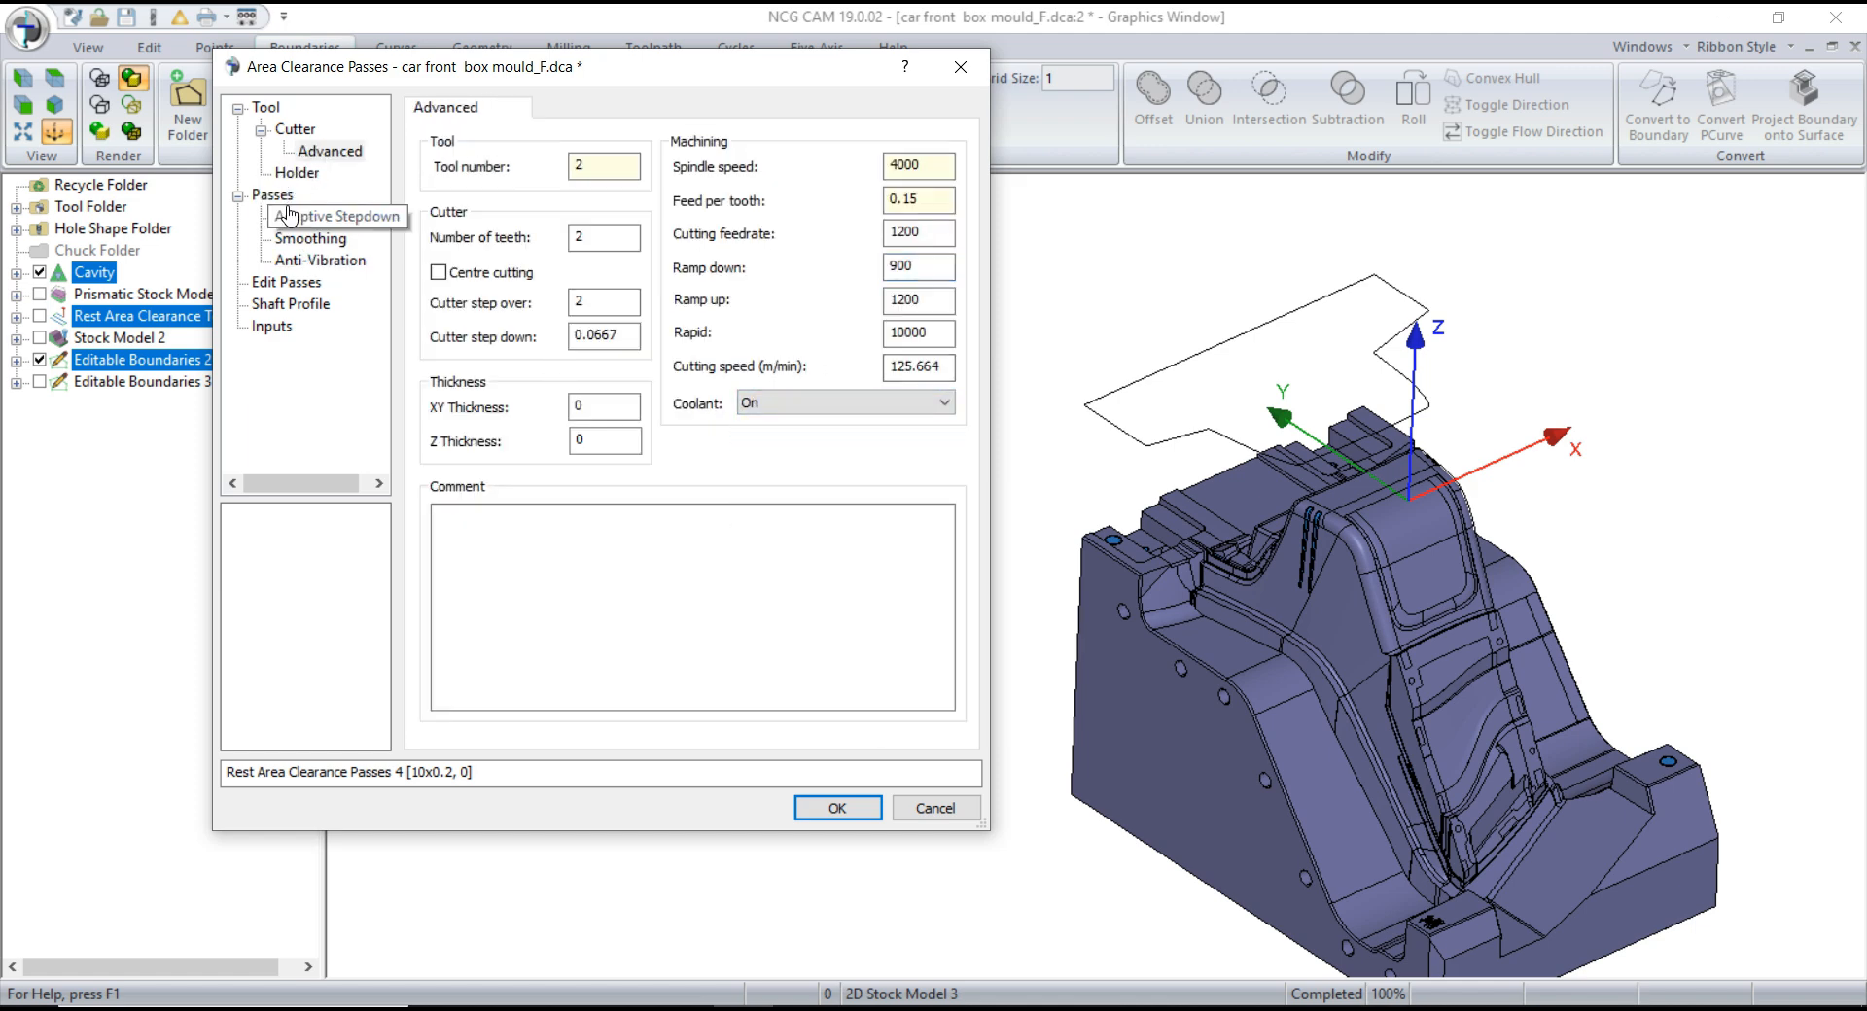
# - Set the passes' XY thickness to 0.25 and stepdown to 0.5, and enable Anti-vibration
pyautogui.click(291, 215)
pyautogui.click(272, 195)
pyautogui.click(610, 168)
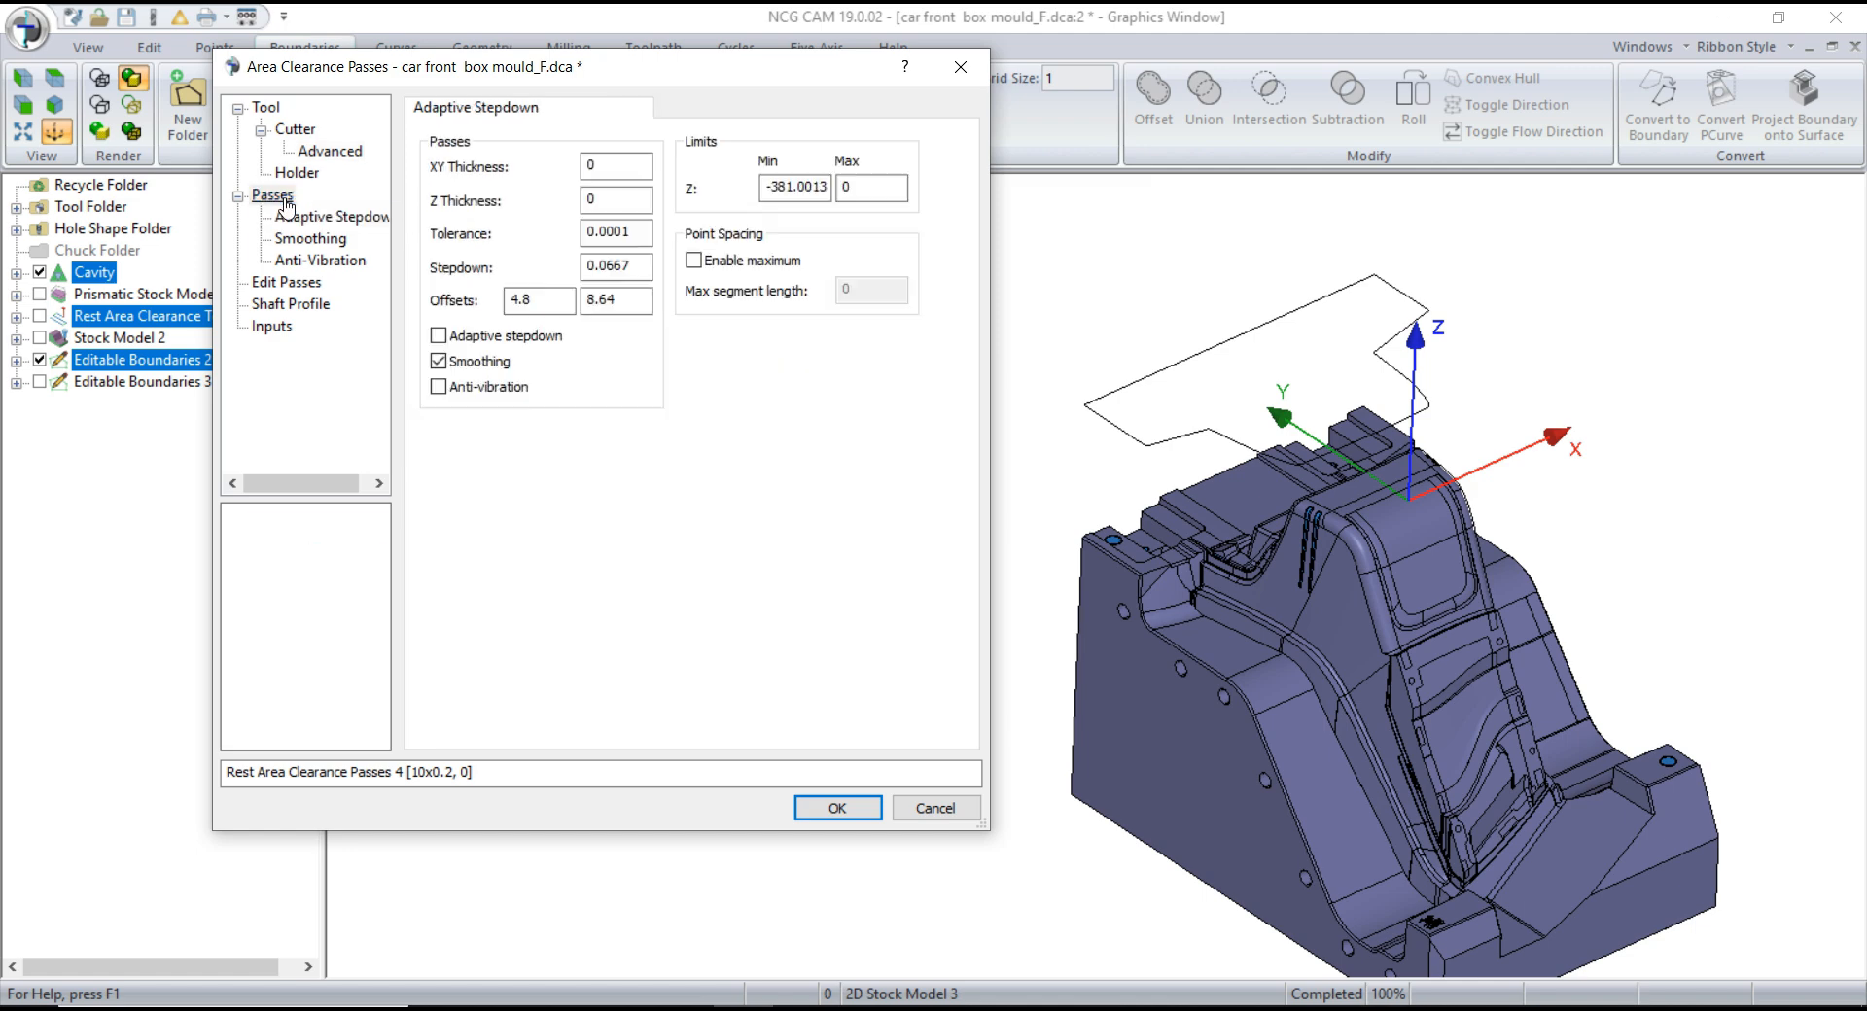
pyautogui.write('.25')
pyautogui.press('Tab')
pyautogui.moveTo(882, 190); pyautogui.dragTo(592, 270)
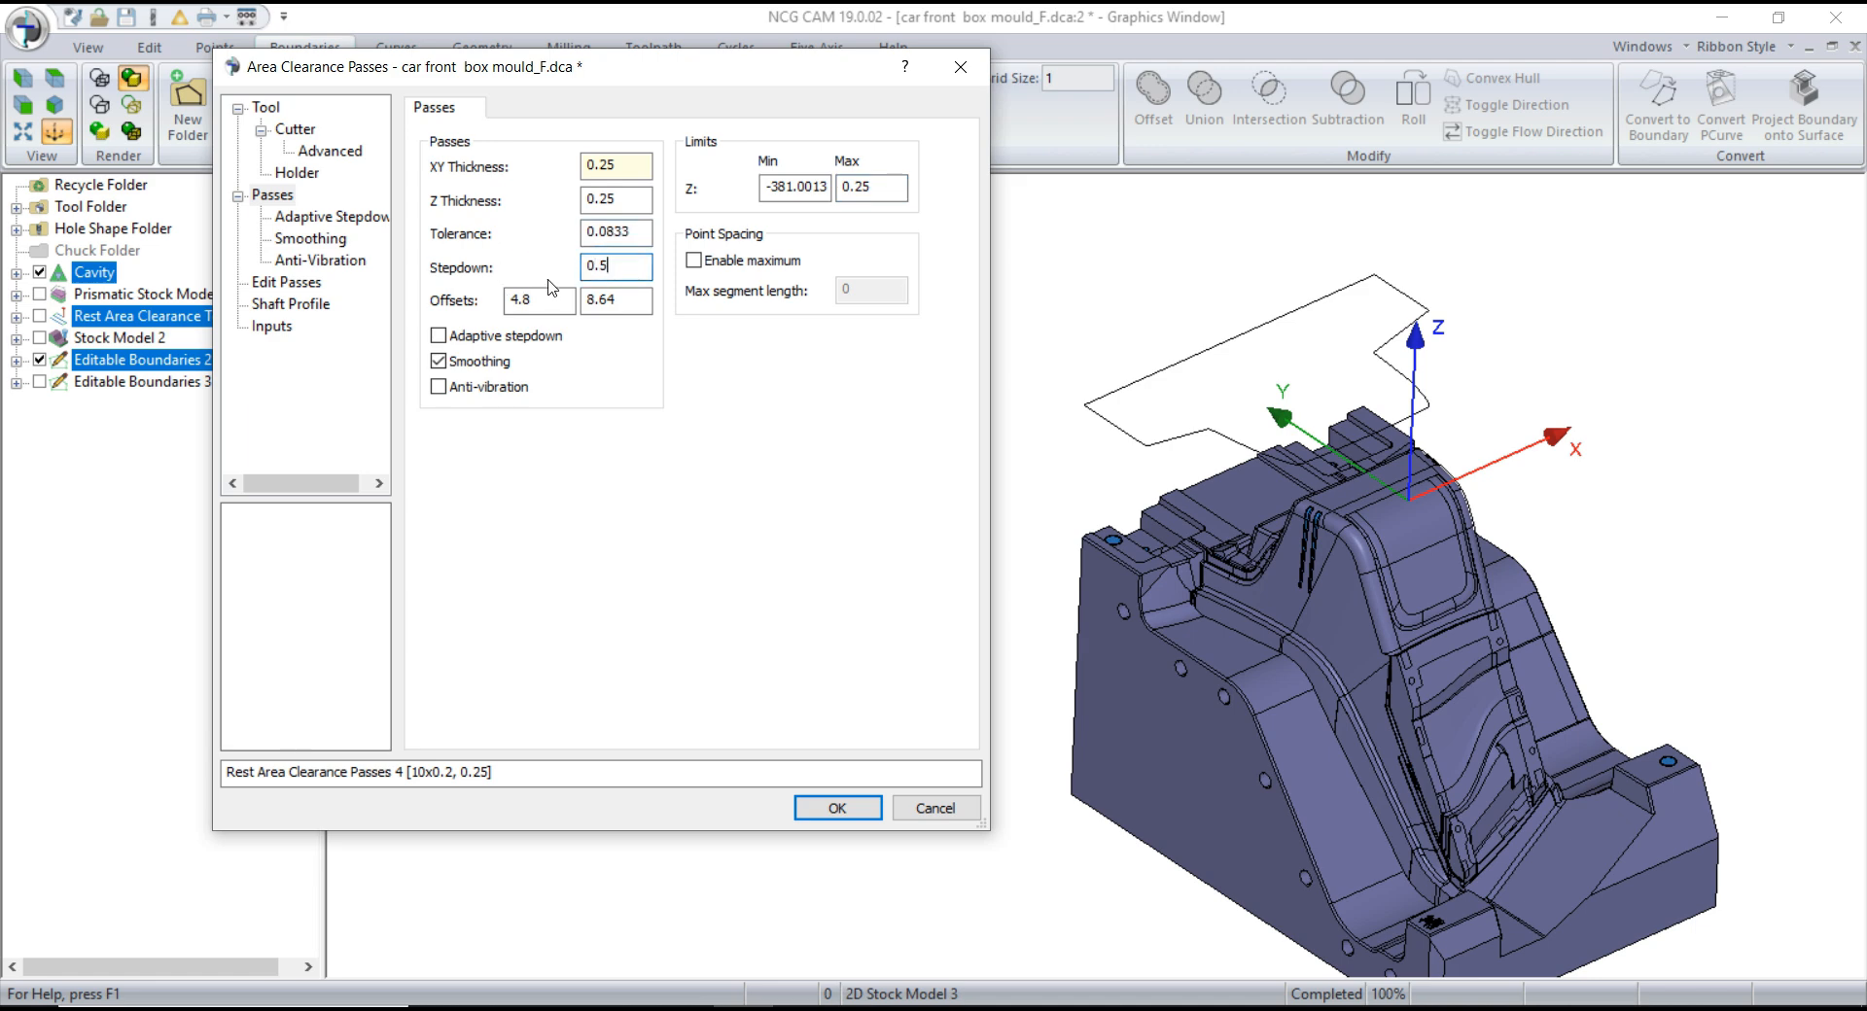
pyautogui.click(624, 229)
pyautogui.moveTo(551, 297); pyautogui.dragTo(508, 300)
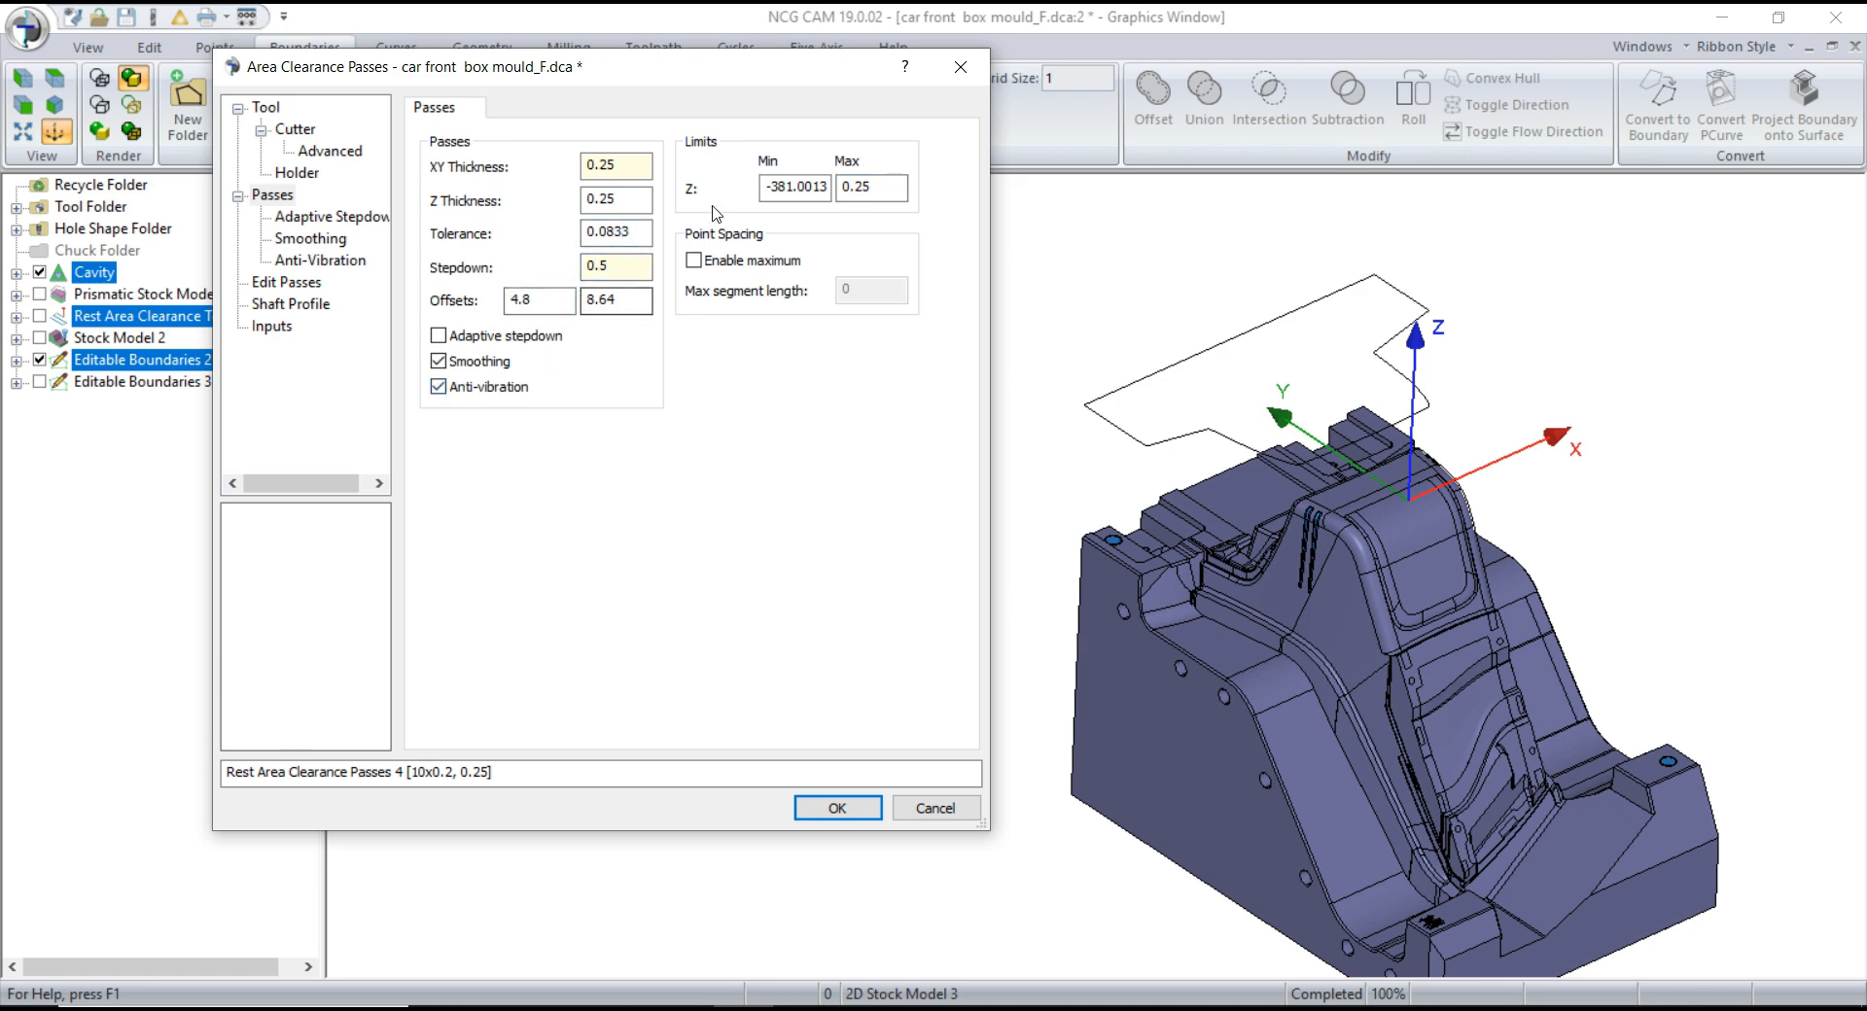
# - Set the minimum Z limit to -131.0013 by picking the floor of the corner pocket on the cavity
pyautogui.scroll(5, 1217, 550)
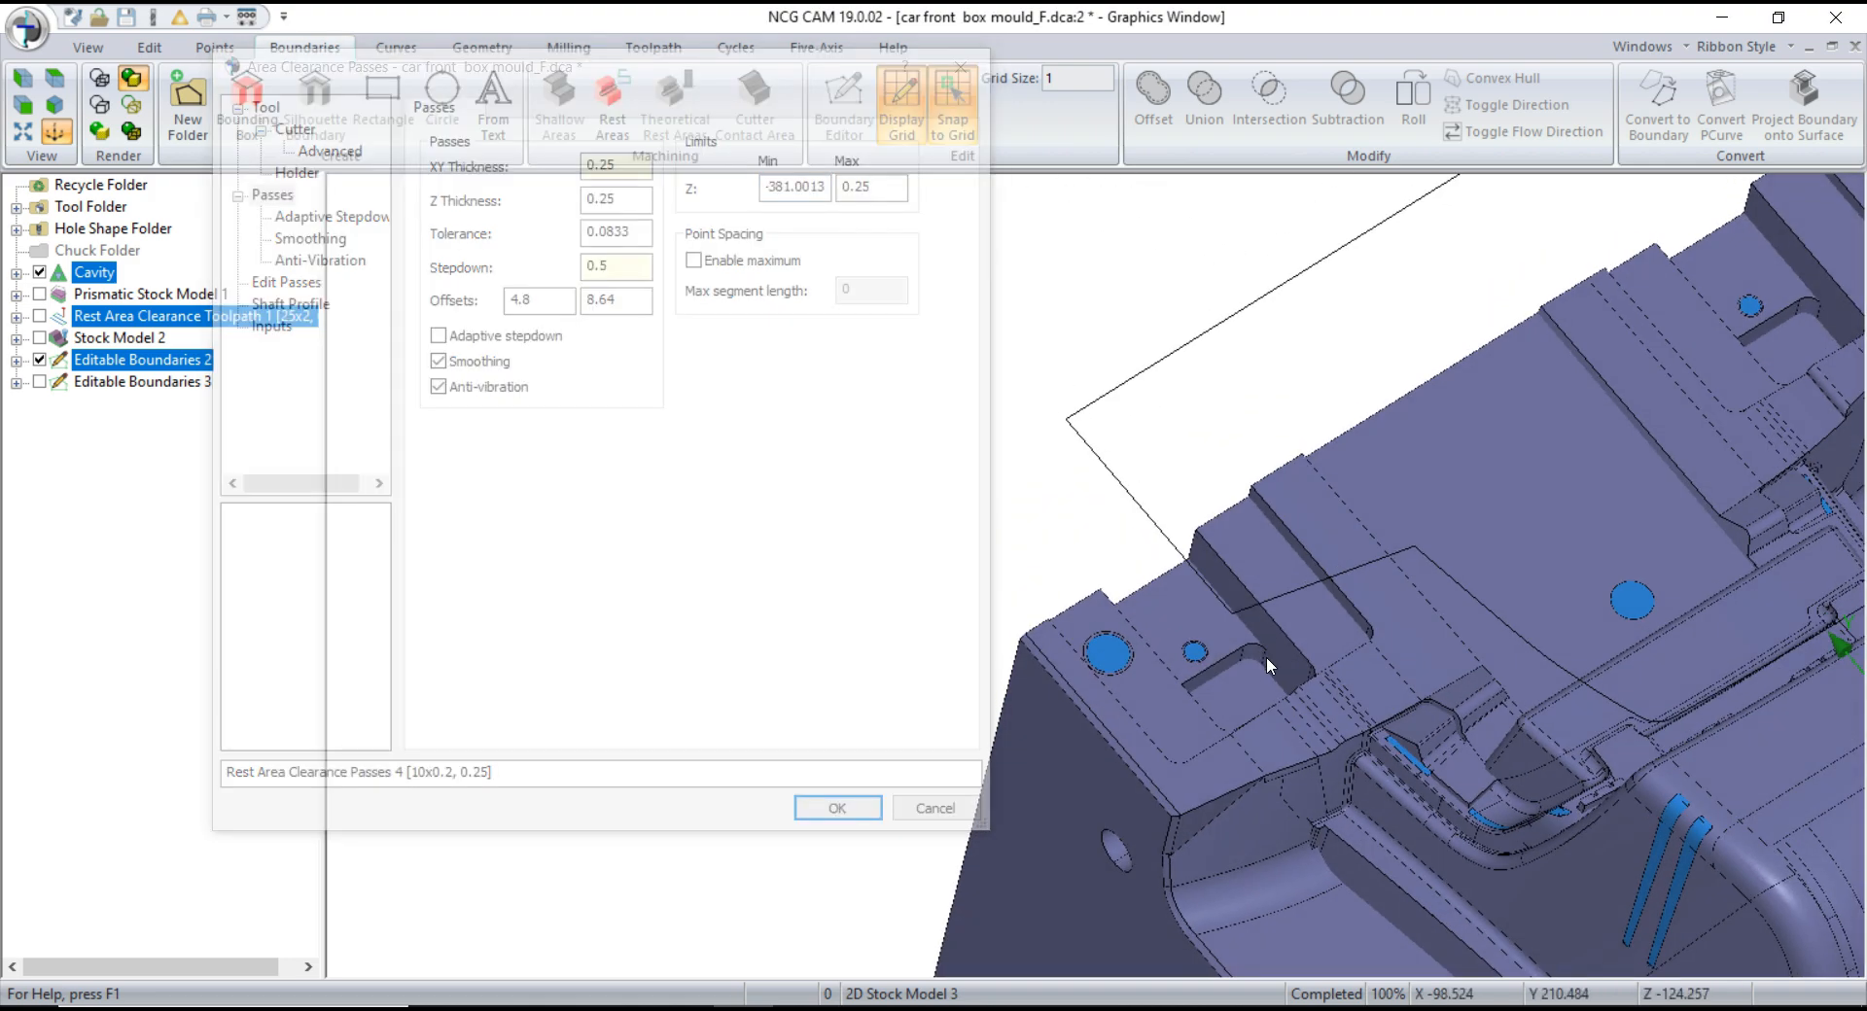
pyautogui.click(1247, 702)
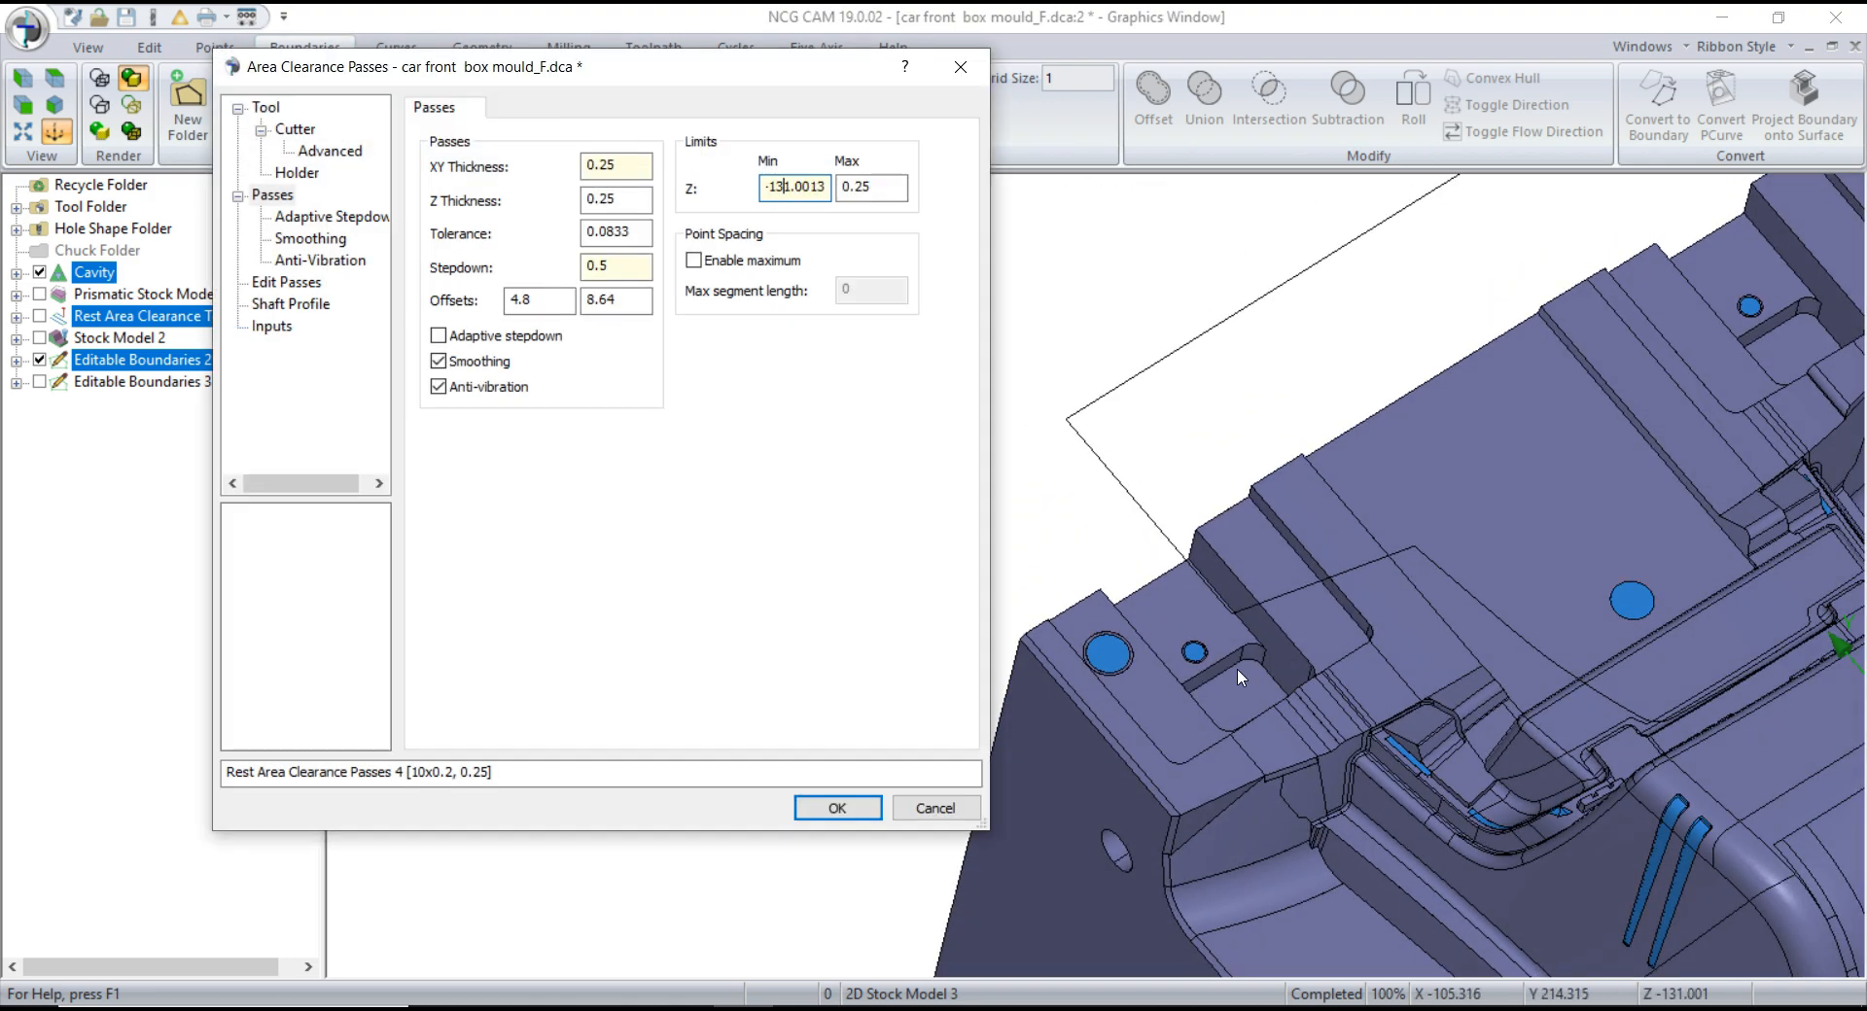
pyautogui.scroll(-5, 1264, 545)
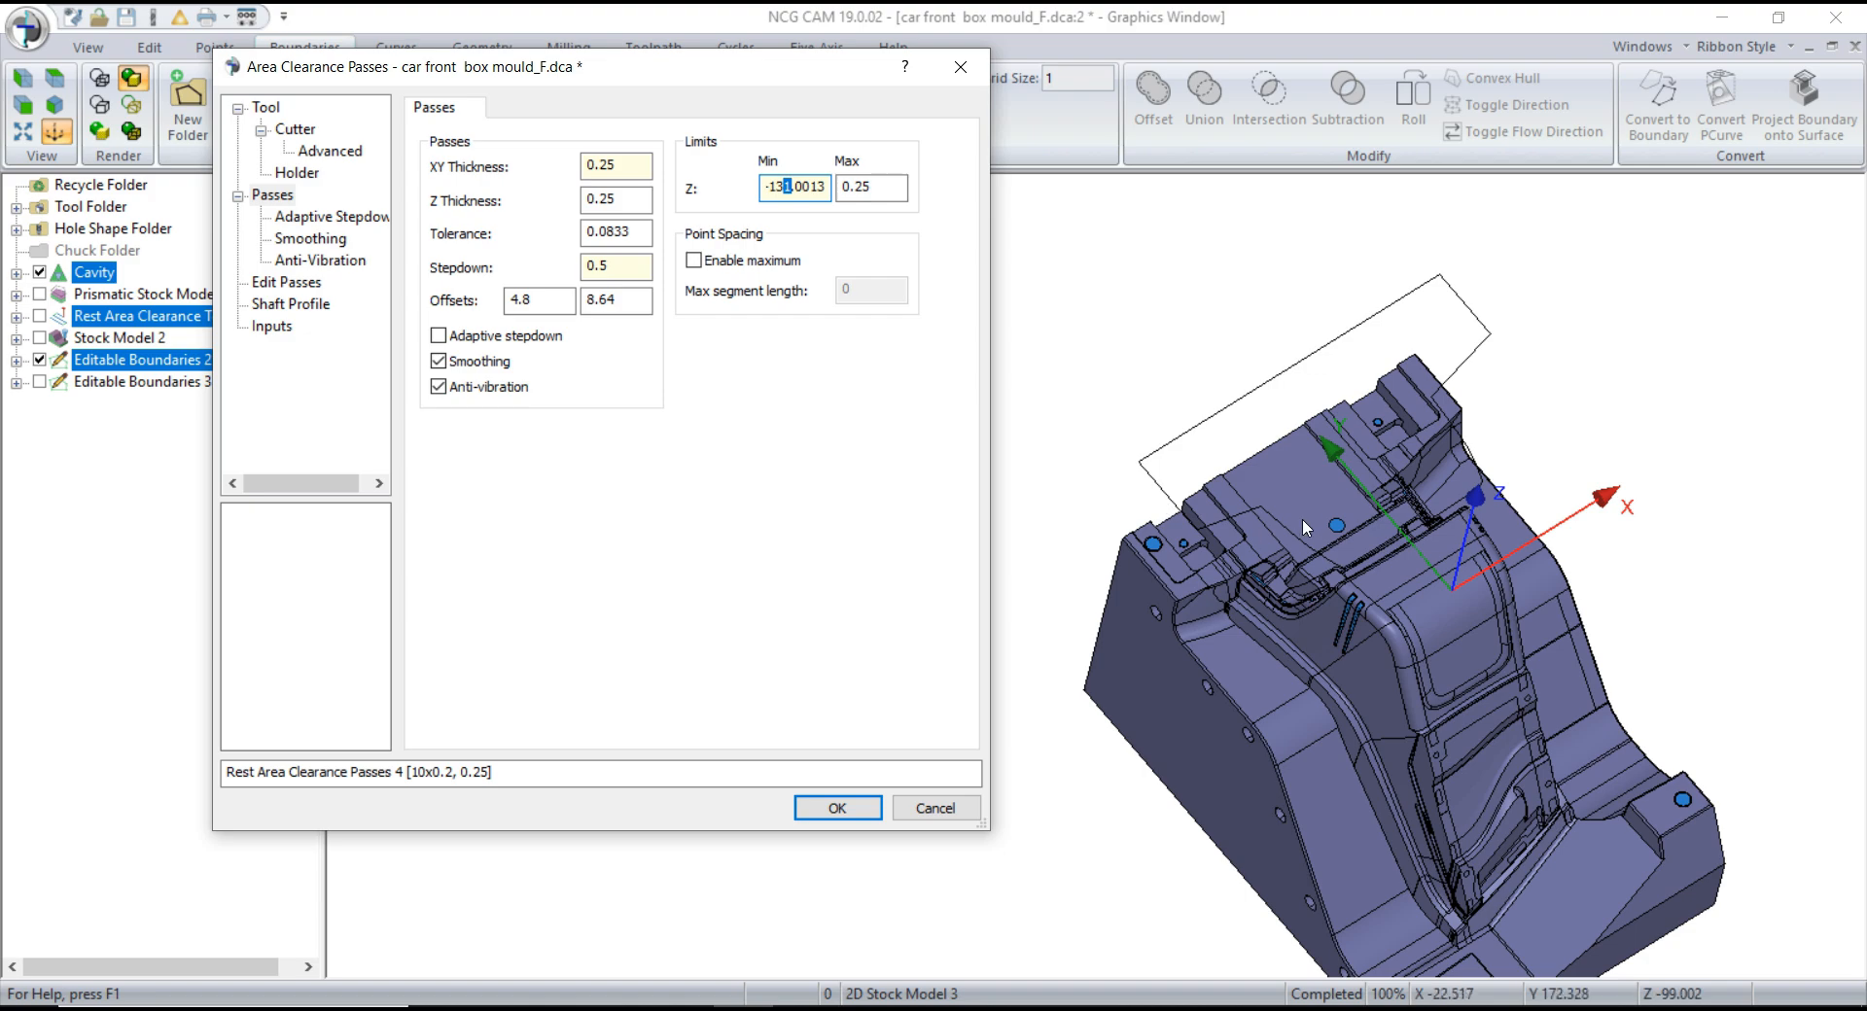
pyautogui.moveTo(1225, 385); pyautogui.dragTo(1208, 309)
pyautogui.moveTo(1617, 632); pyautogui.dragTo(1653, 665)
pyautogui.moveTo(1276, 516)
pyautogui.mouseDown()
pyautogui.moveTo(1249, 511)
pyautogui.moveTo(1270, 498)
pyautogui.mouseUp()
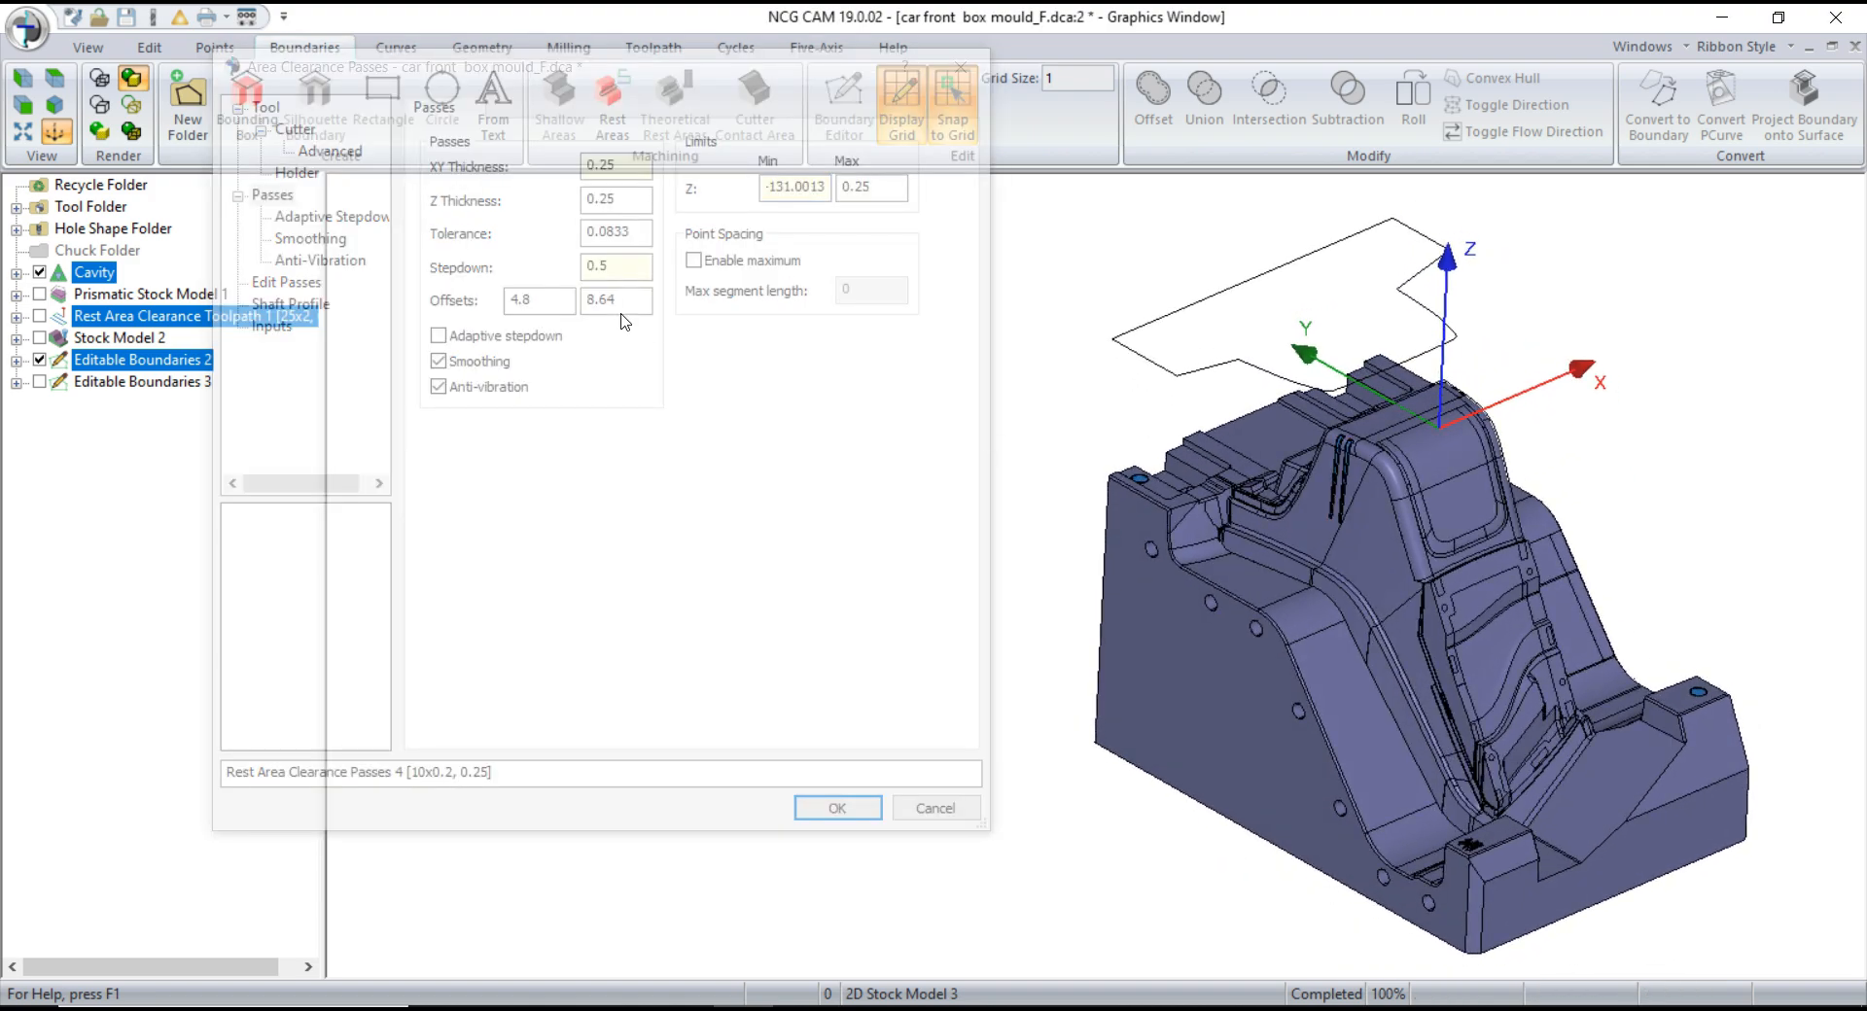
pyautogui.click(618, 199)
# - Check the adaptive stepdown, smoothing, anti-vibration, edit passes, shaft profile and inputs settings, and calculate the rest area clearance passes
pyautogui.click(301, 216)
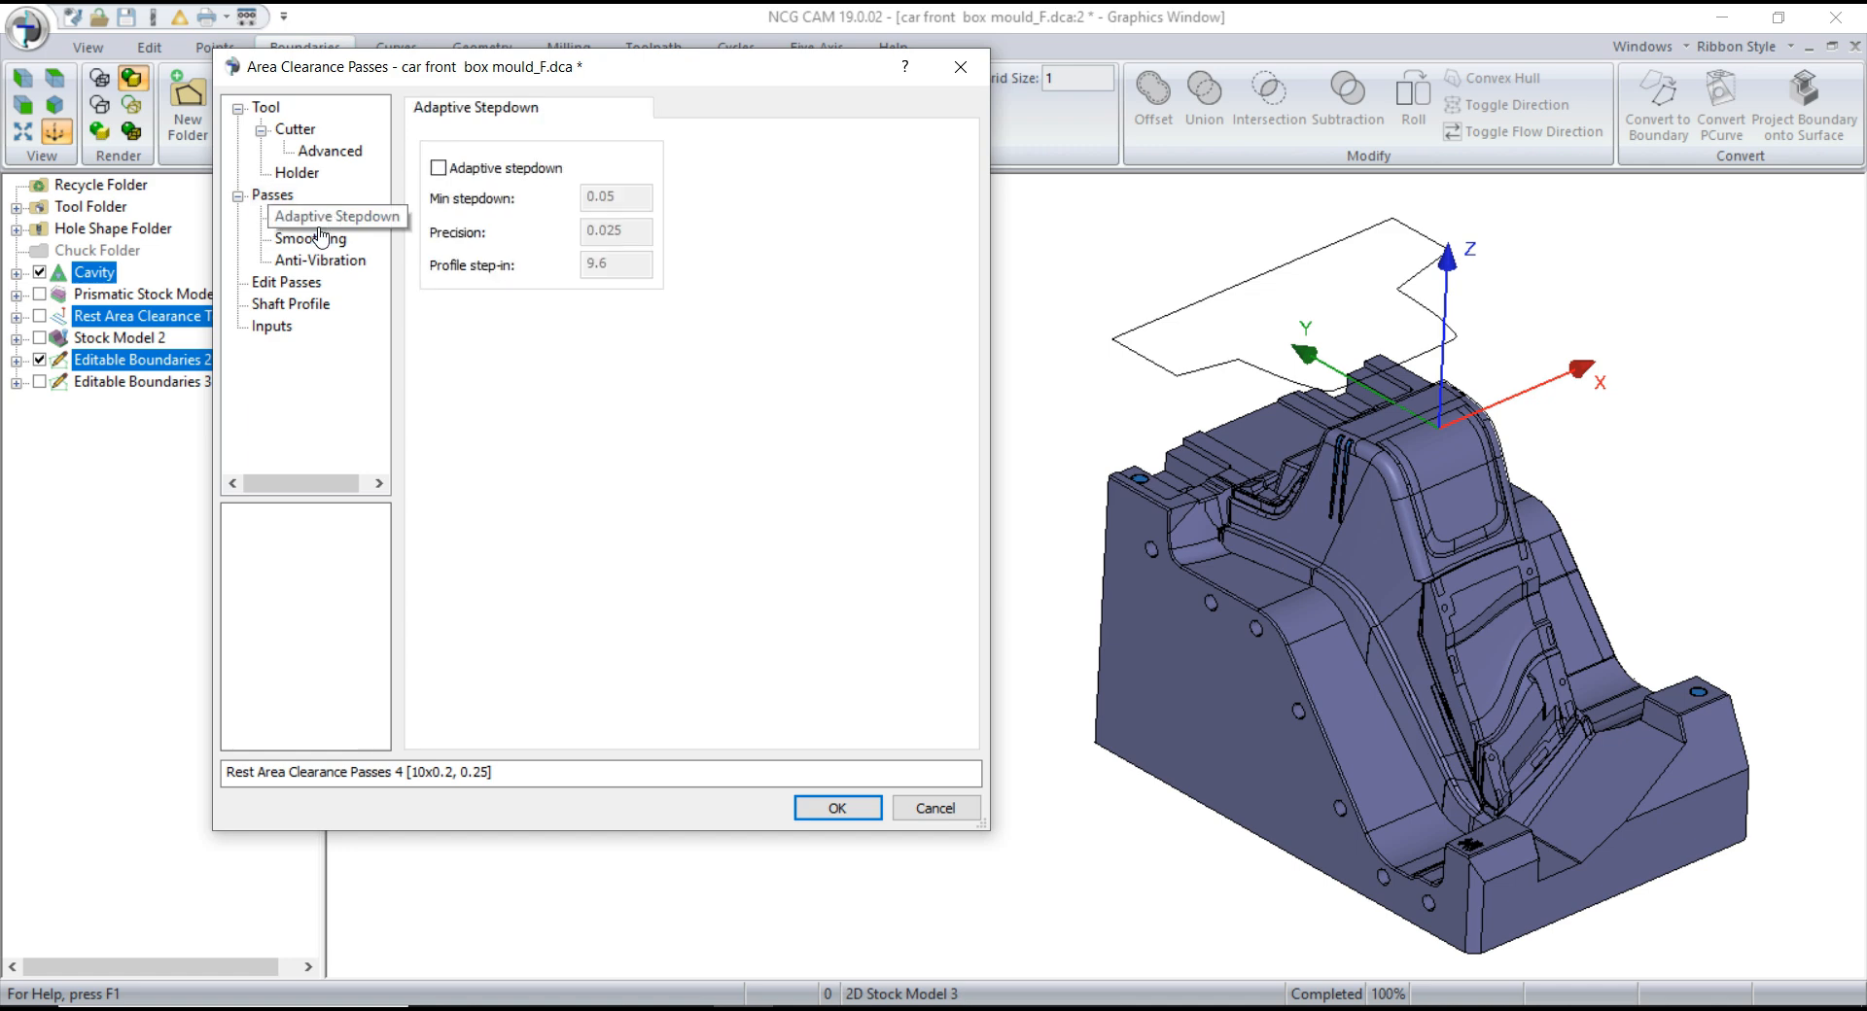
pyautogui.click(309, 239)
pyautogui.click(320, 260)
pyautogui.click(286, 282)
pyautogui.click(291, 303)
pyautogui.click(271, 325)
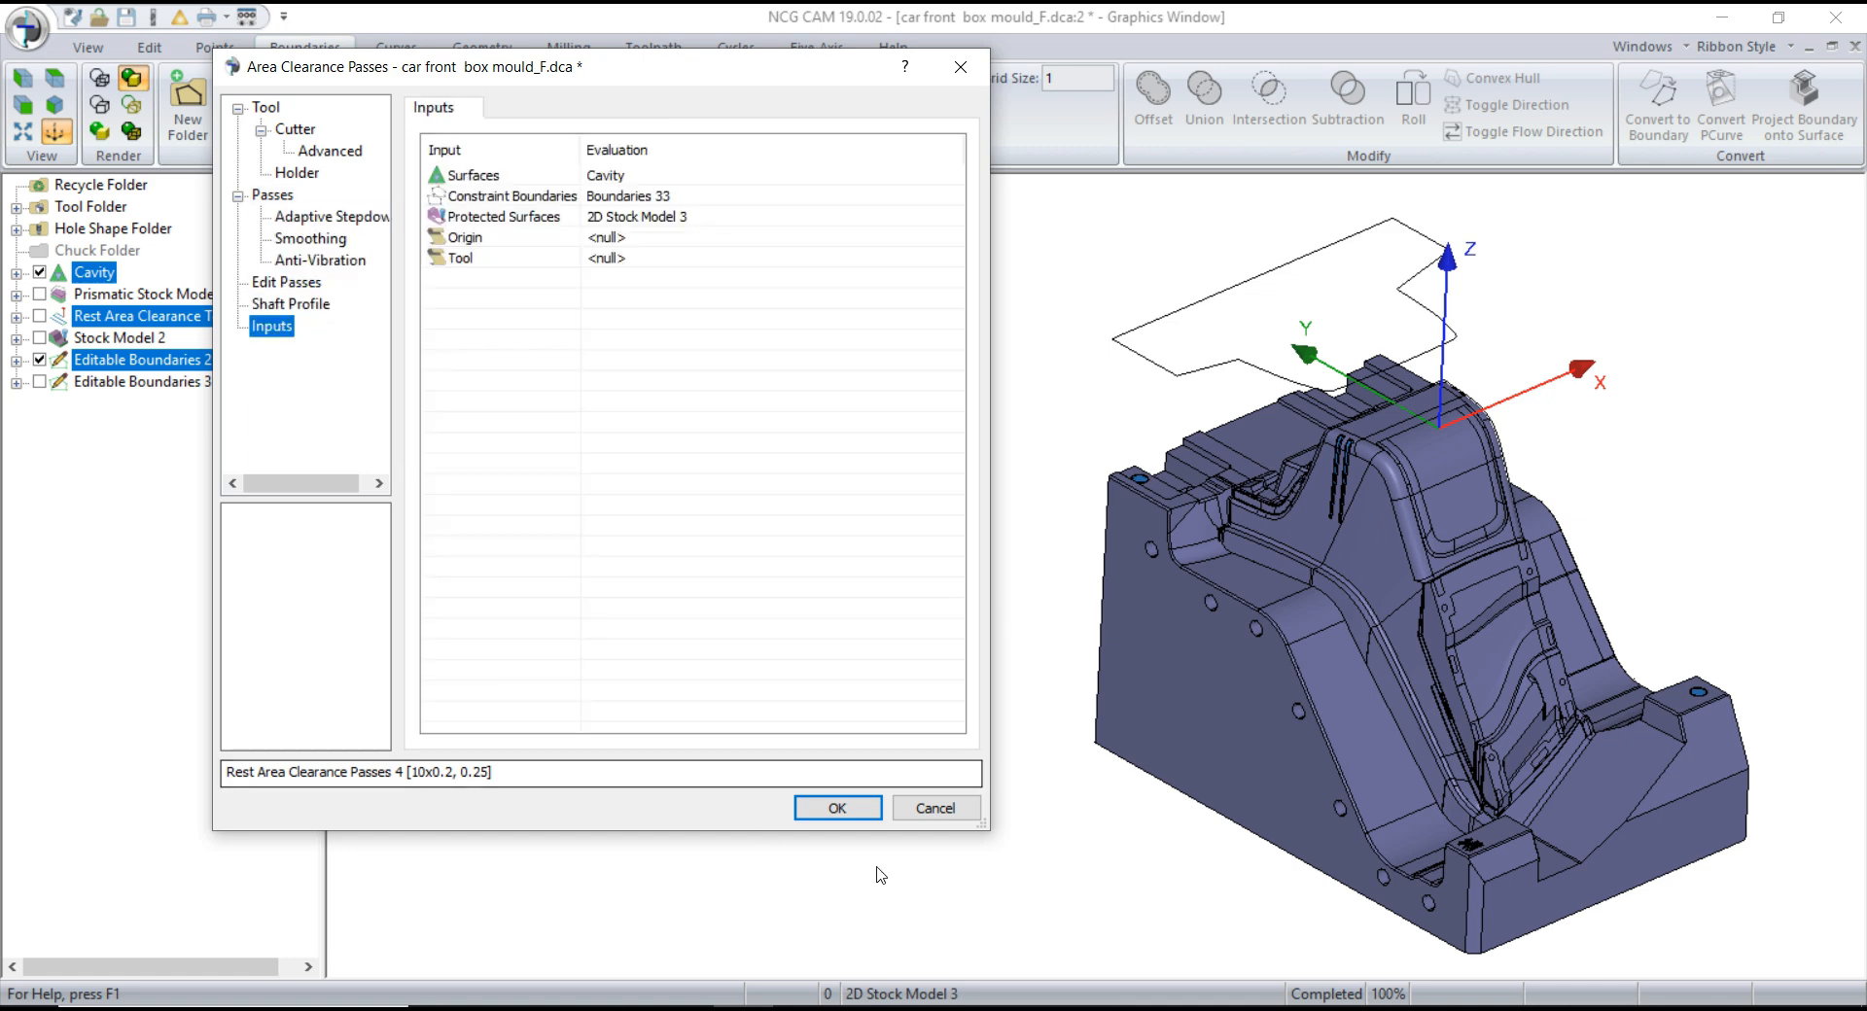
pyautogui.click(837, 809)
pyautogui.click(783, 510)
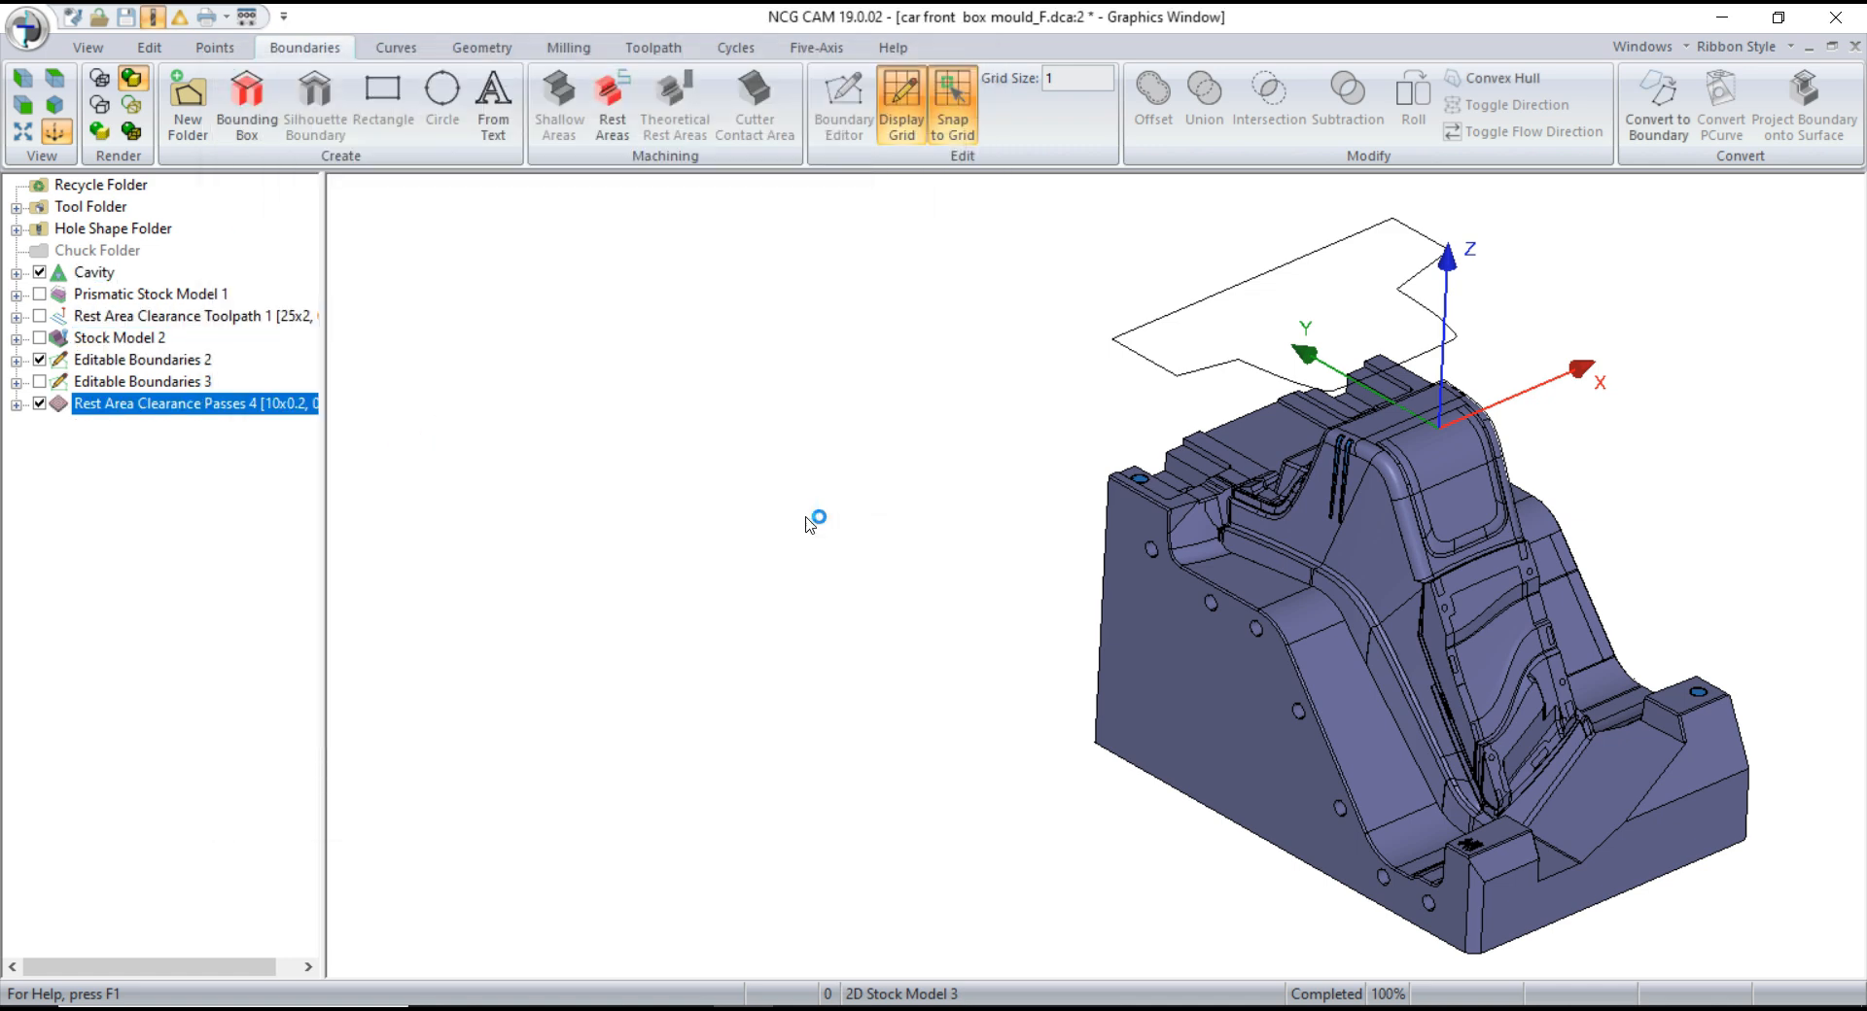
# - Display the Process Manager and place it beside the model
pyautogui.moveTo(734, 598); pyautogui.dragTo(1609, 773, button='middle')
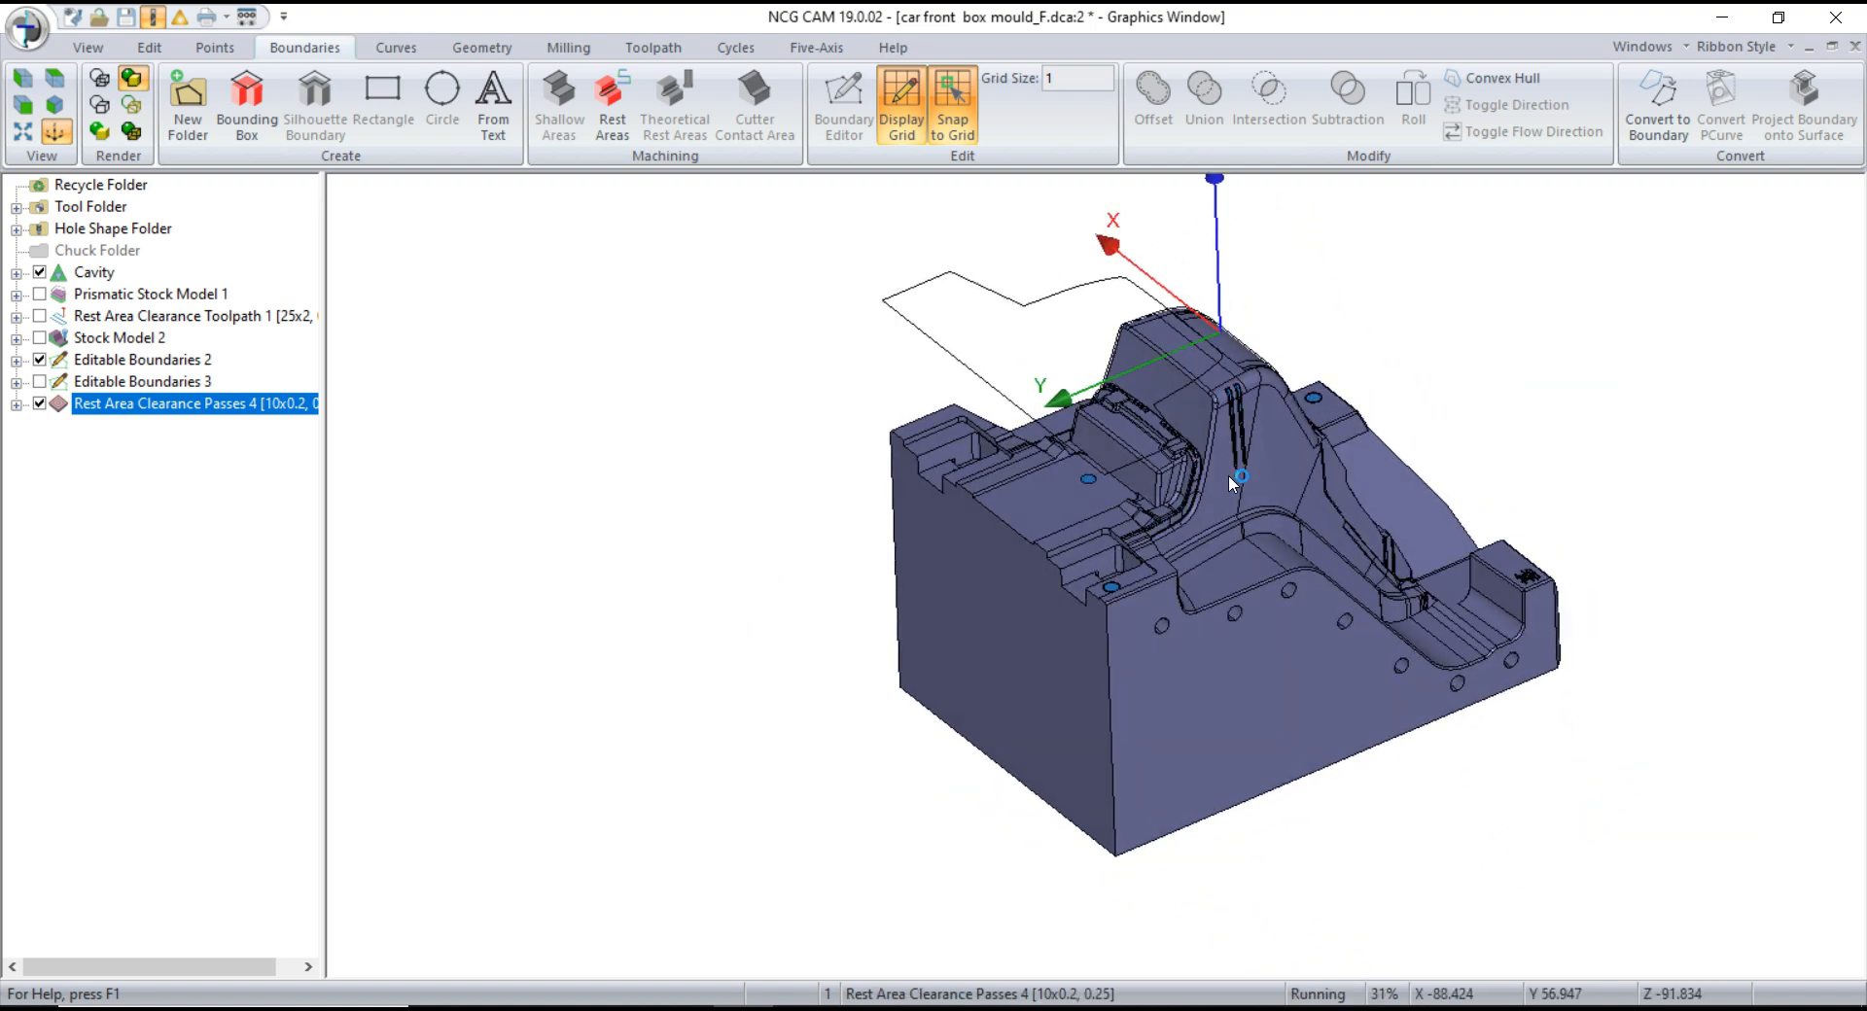
pyautogui.scroll(2, 1310, 313)
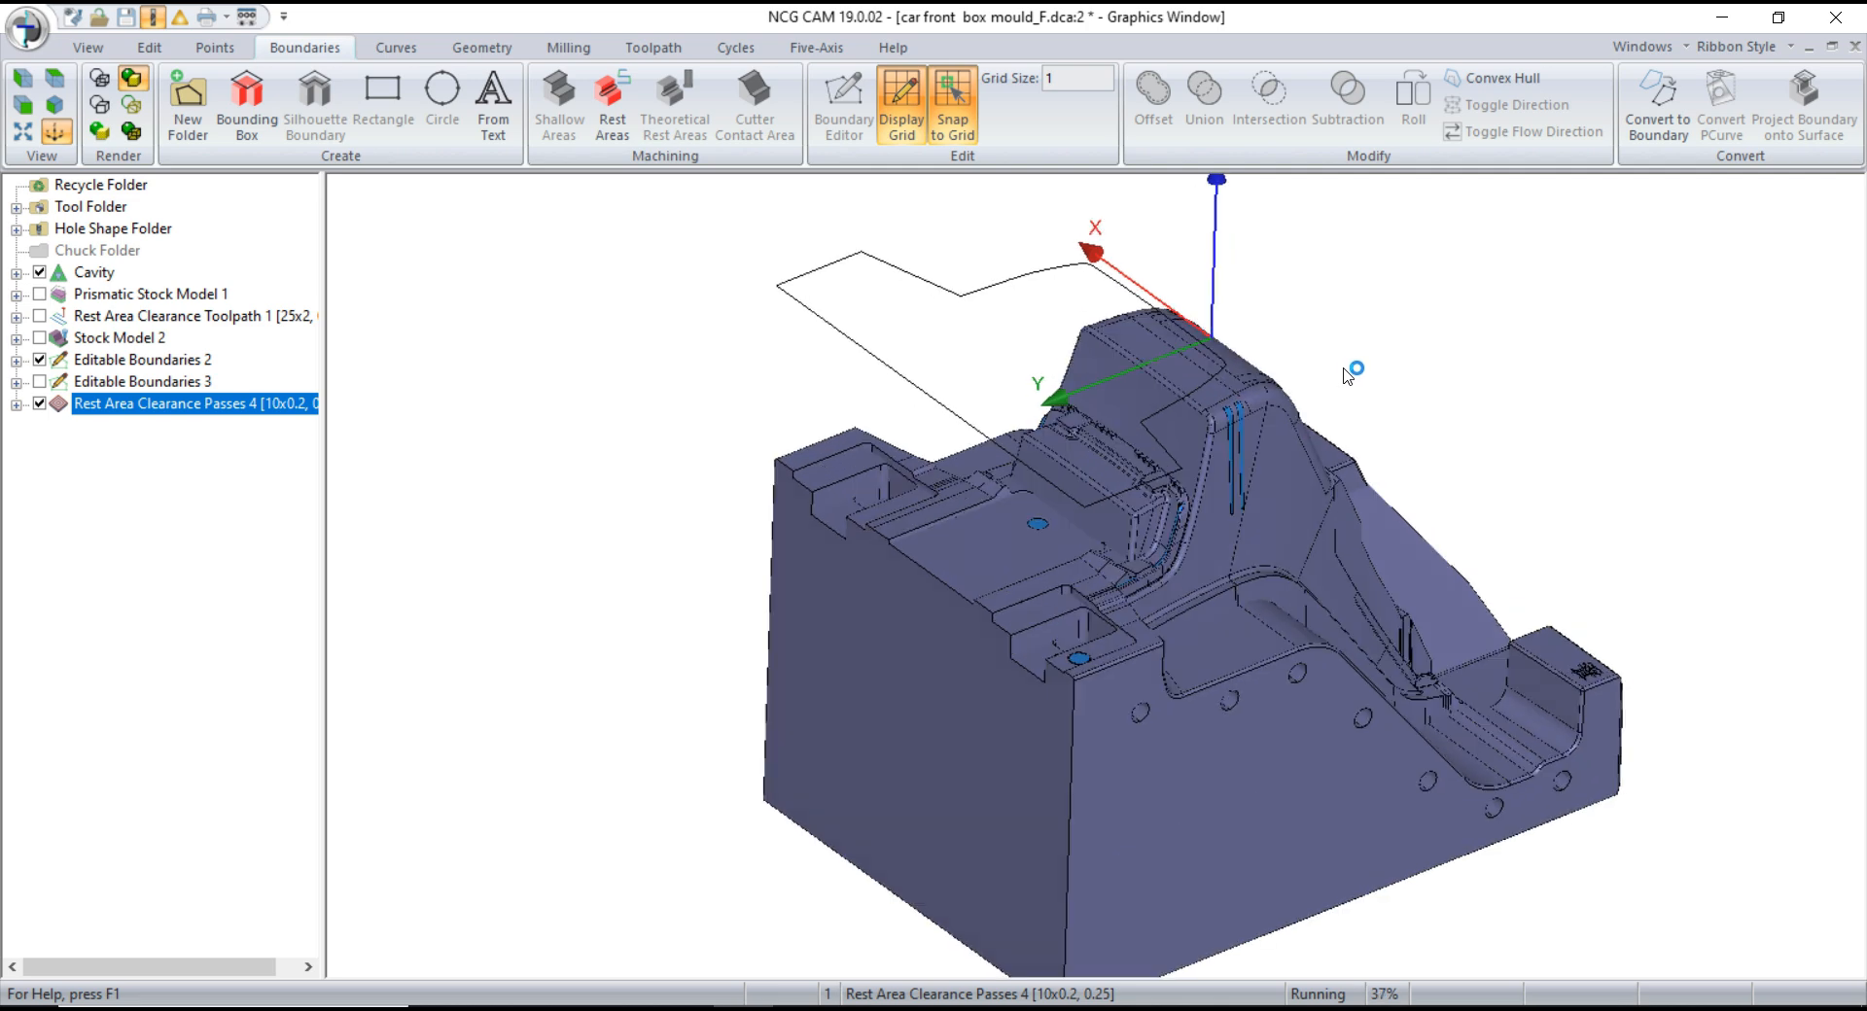
pyautogui.scroll(-2, 1330, 373)
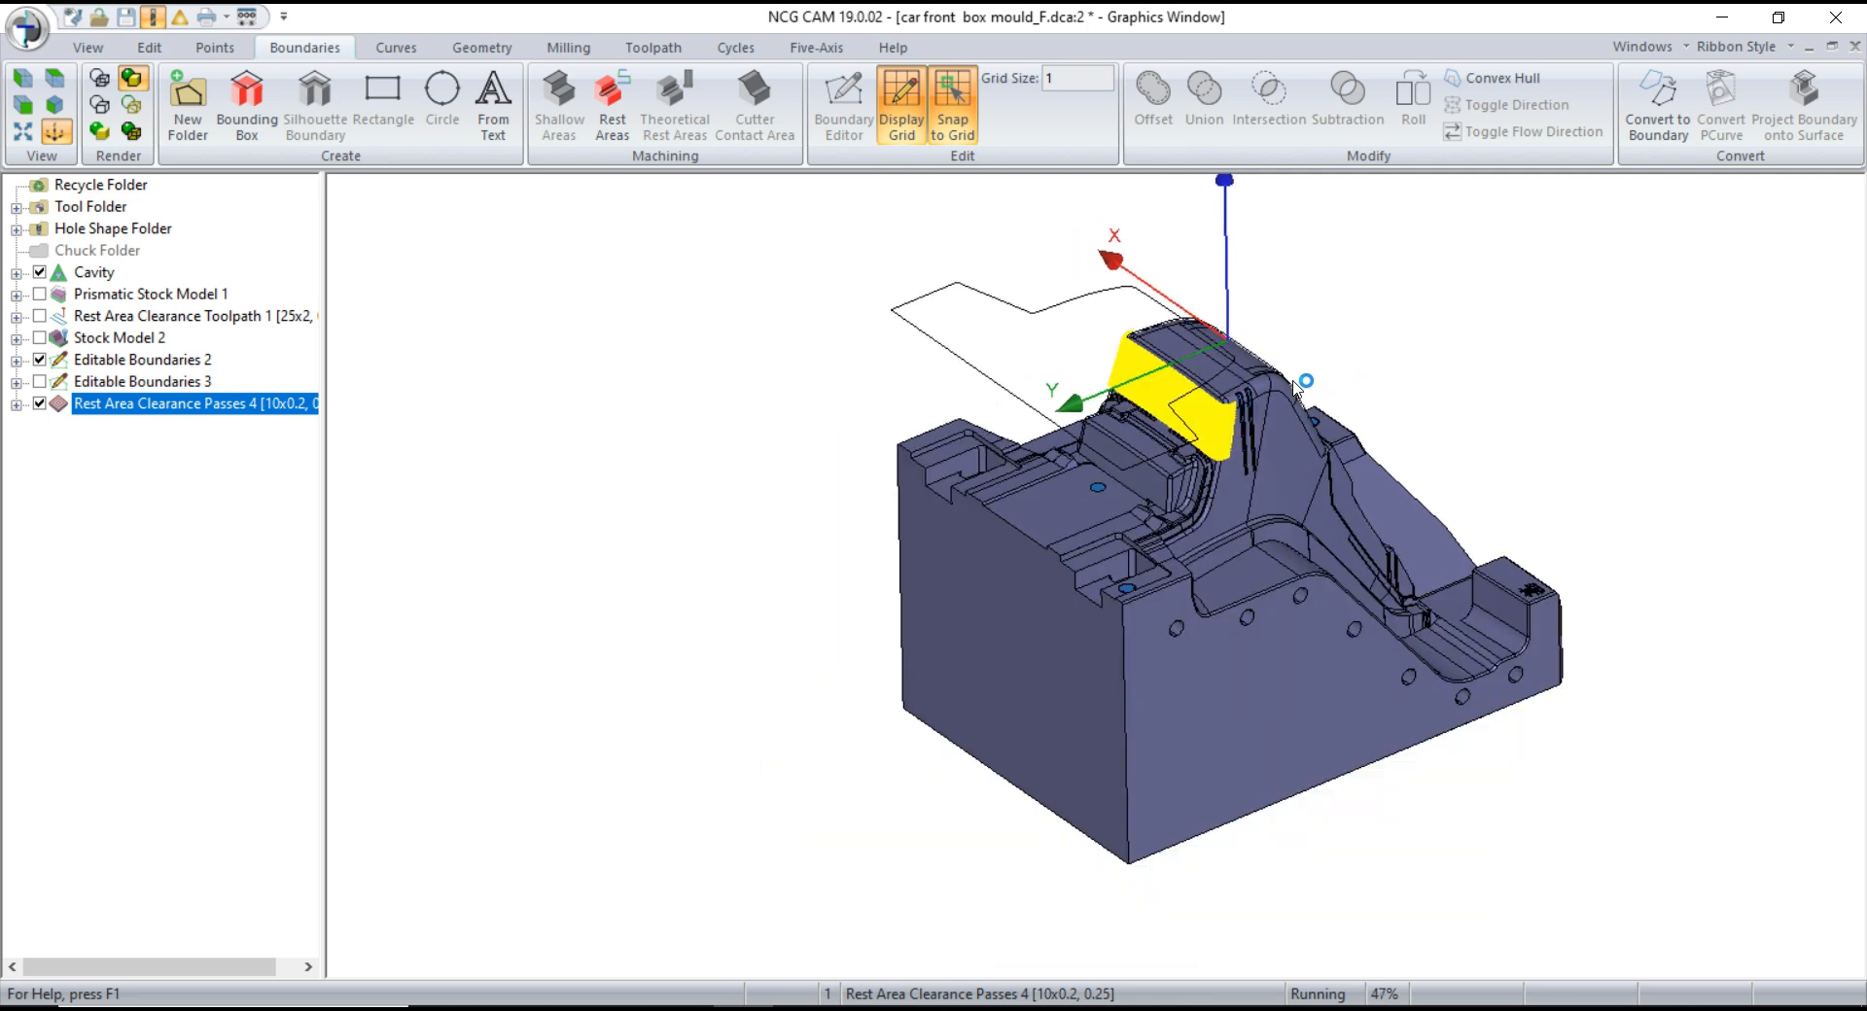
pyautogui.scroll(3, 1134, 438)
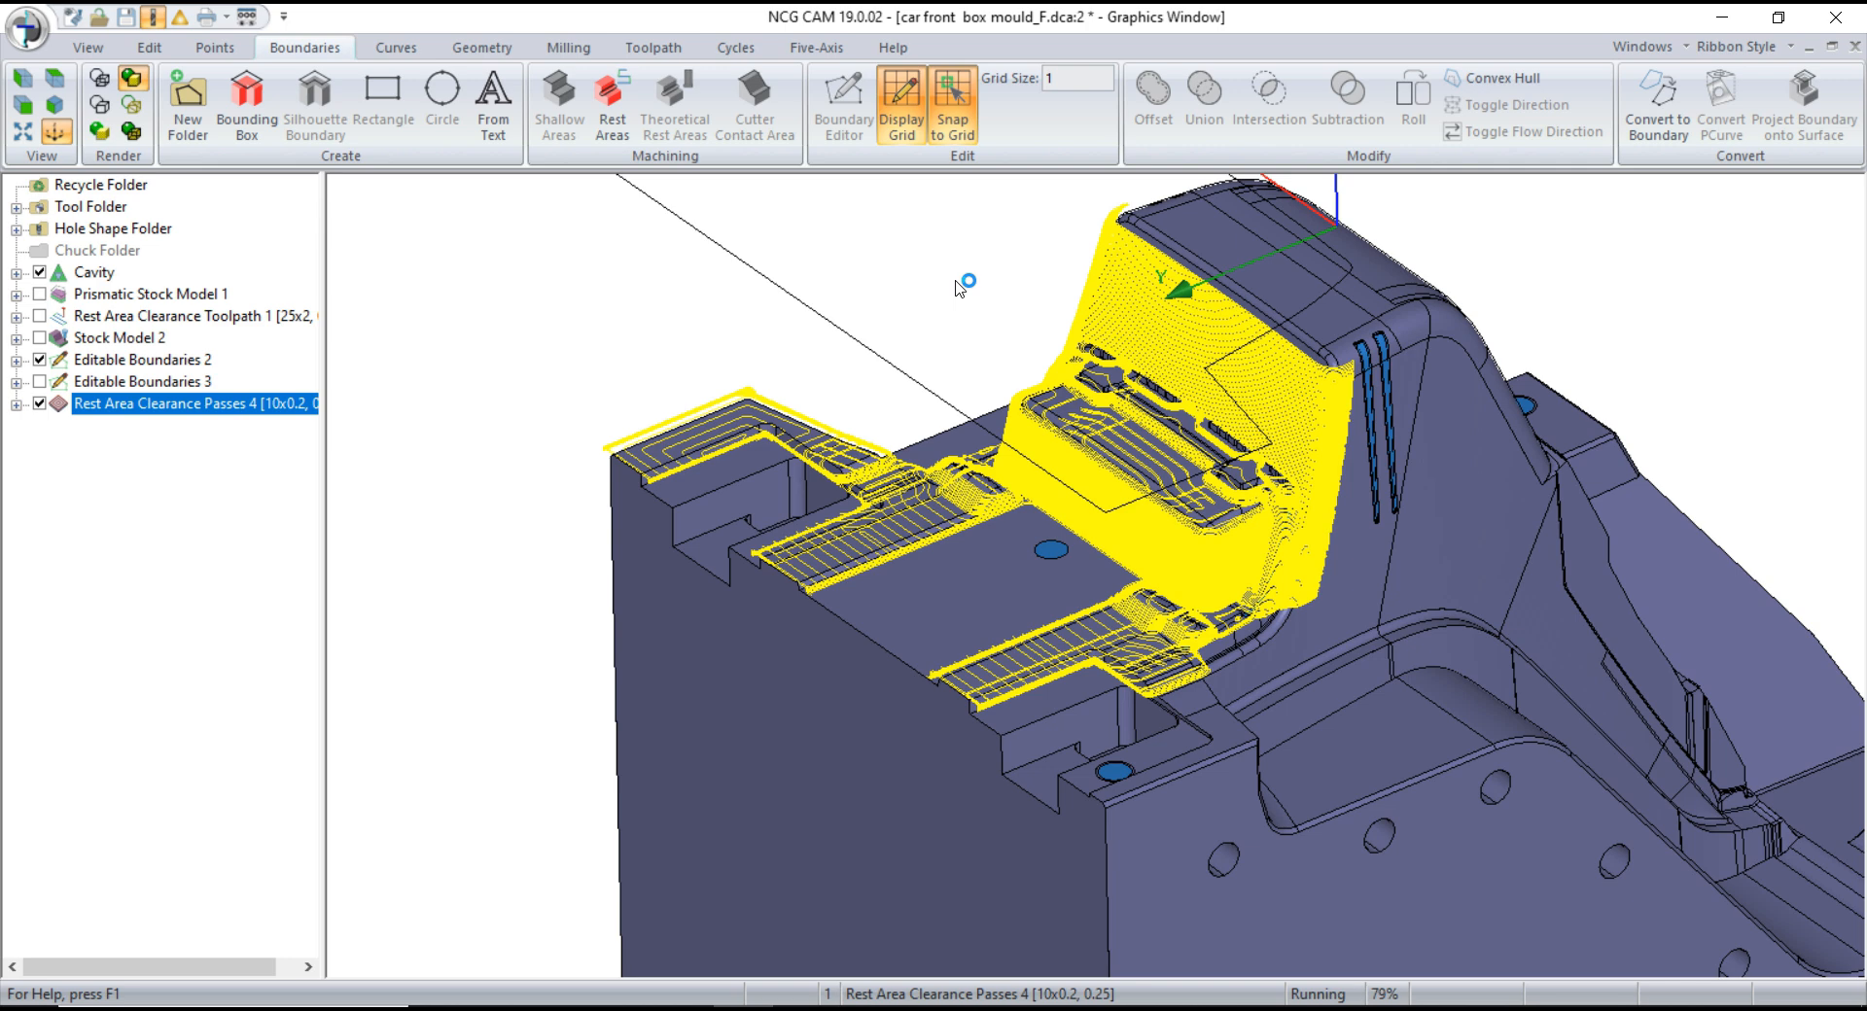
pyautogui.scroll(-1, 555, 462)
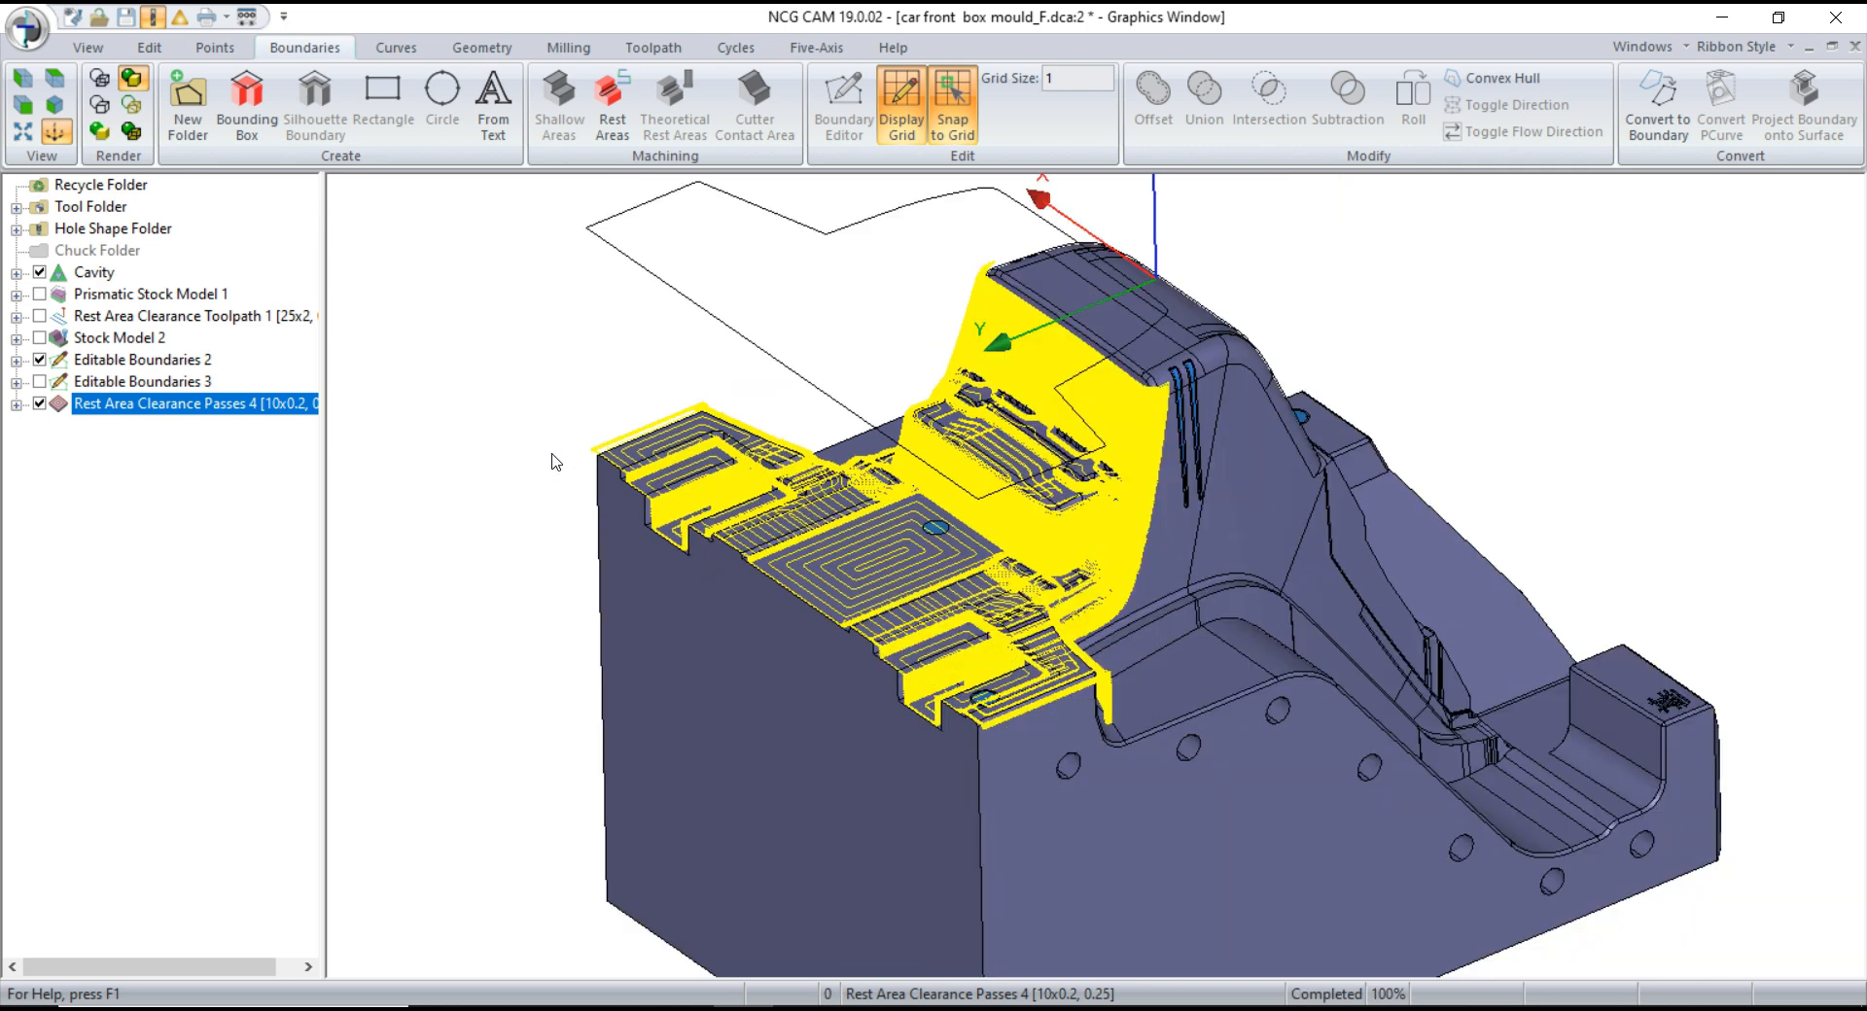
pyautogui.click(27, 27)
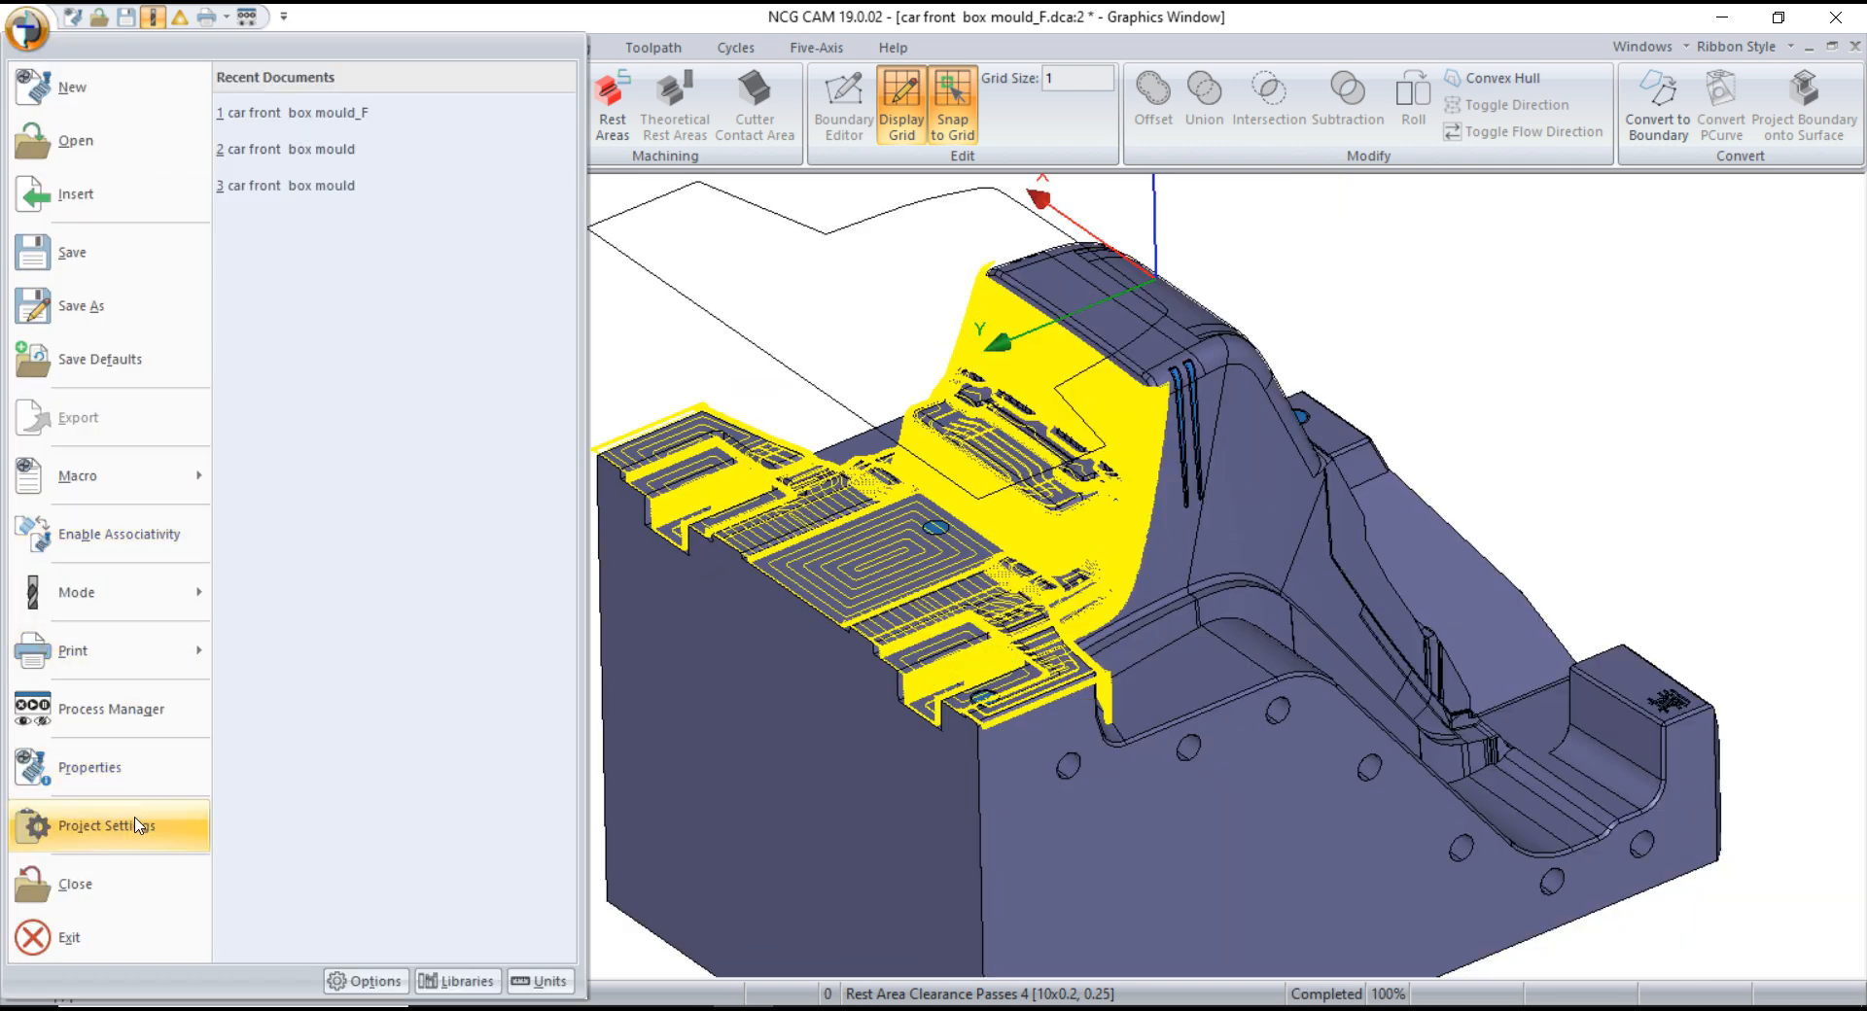
pyautogui.click(97, 709)
pyautogui.moveTo(1614, 218); pyautogui.dragTo(1635, 209)
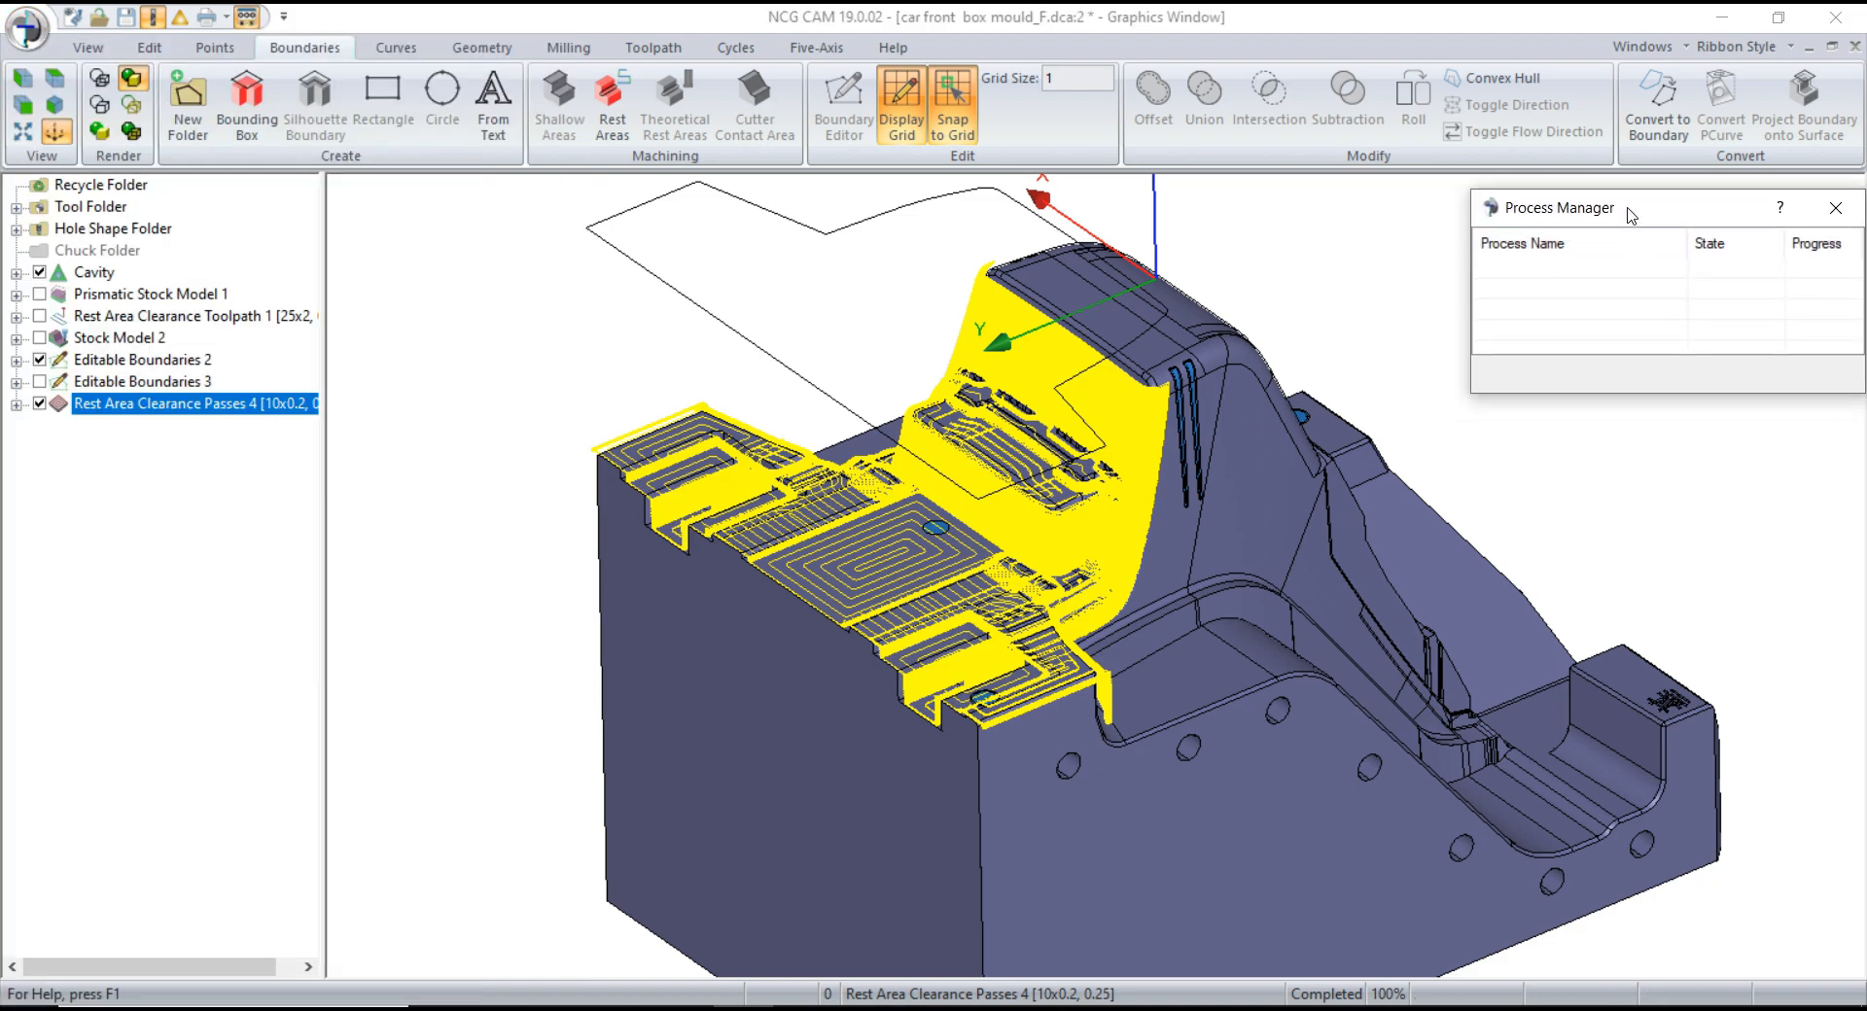
# - Hide Editable Boundaries 2 so that only the cavity and the rest area clearance passes are displayed
pyautogui.scroll(3, 1046, 785)
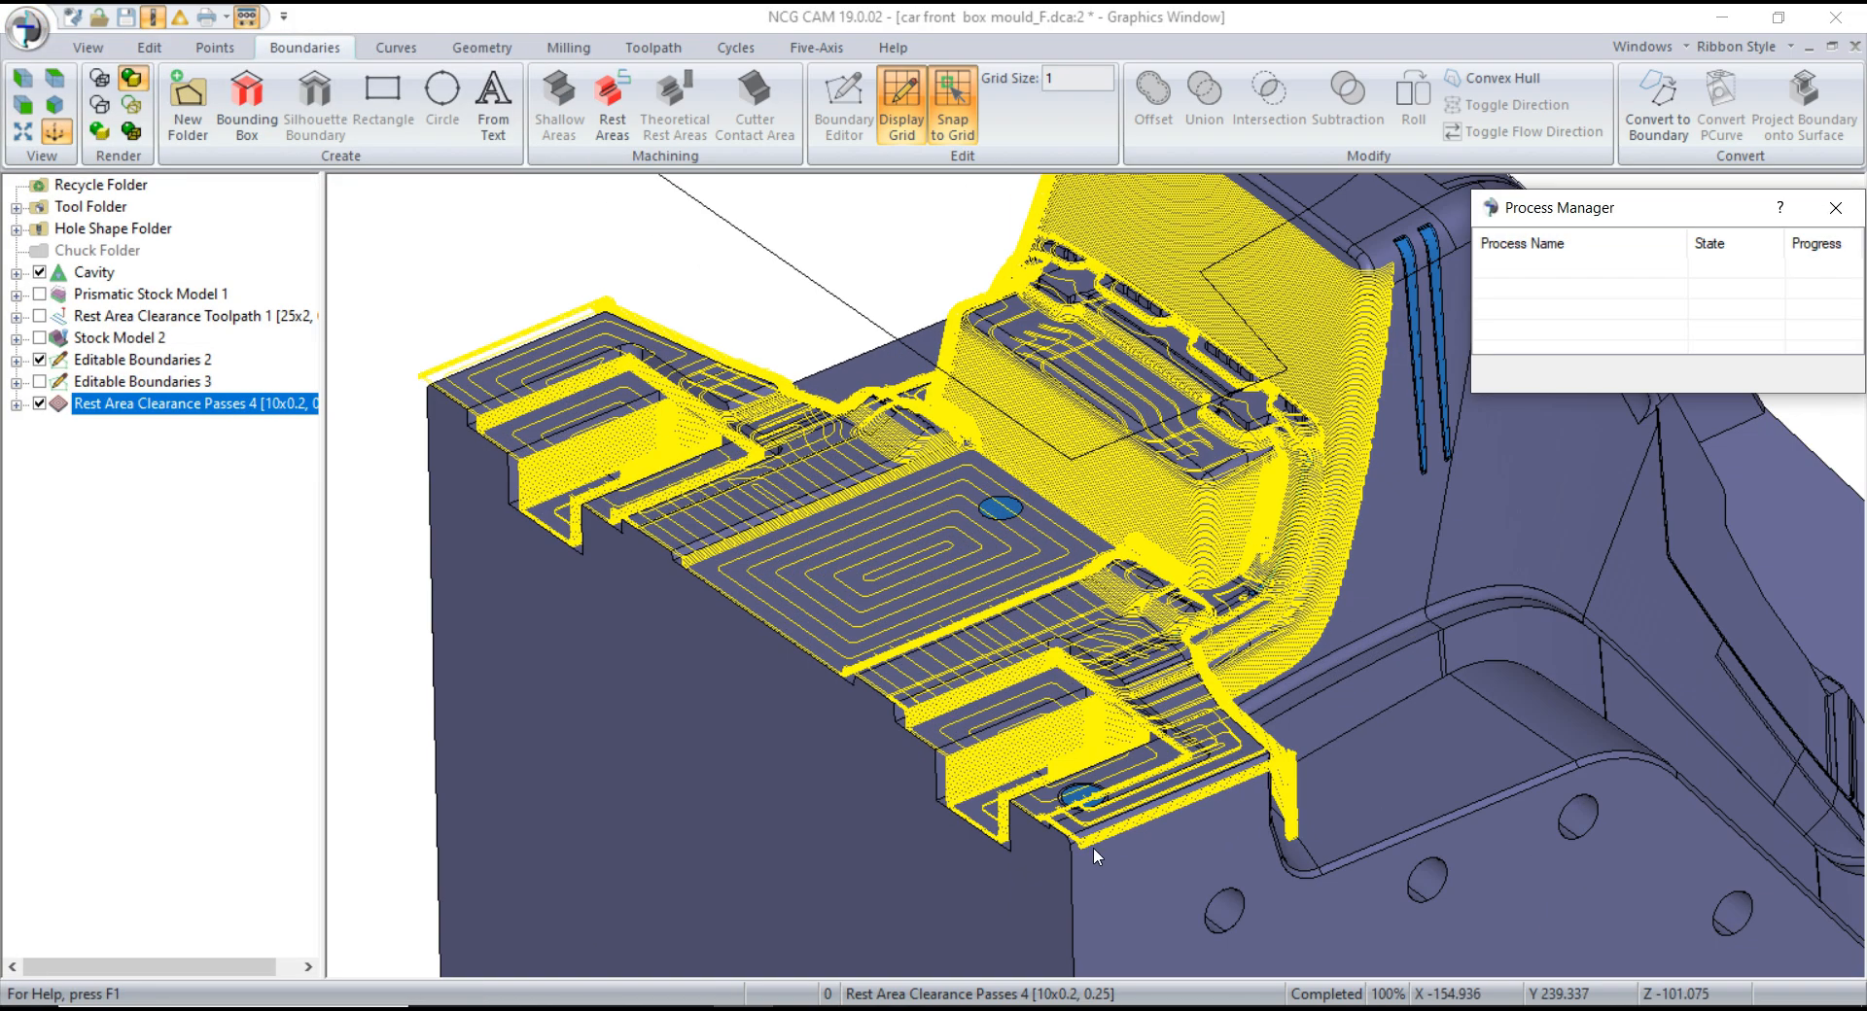
pyautogui.doubleClick(102, 361)
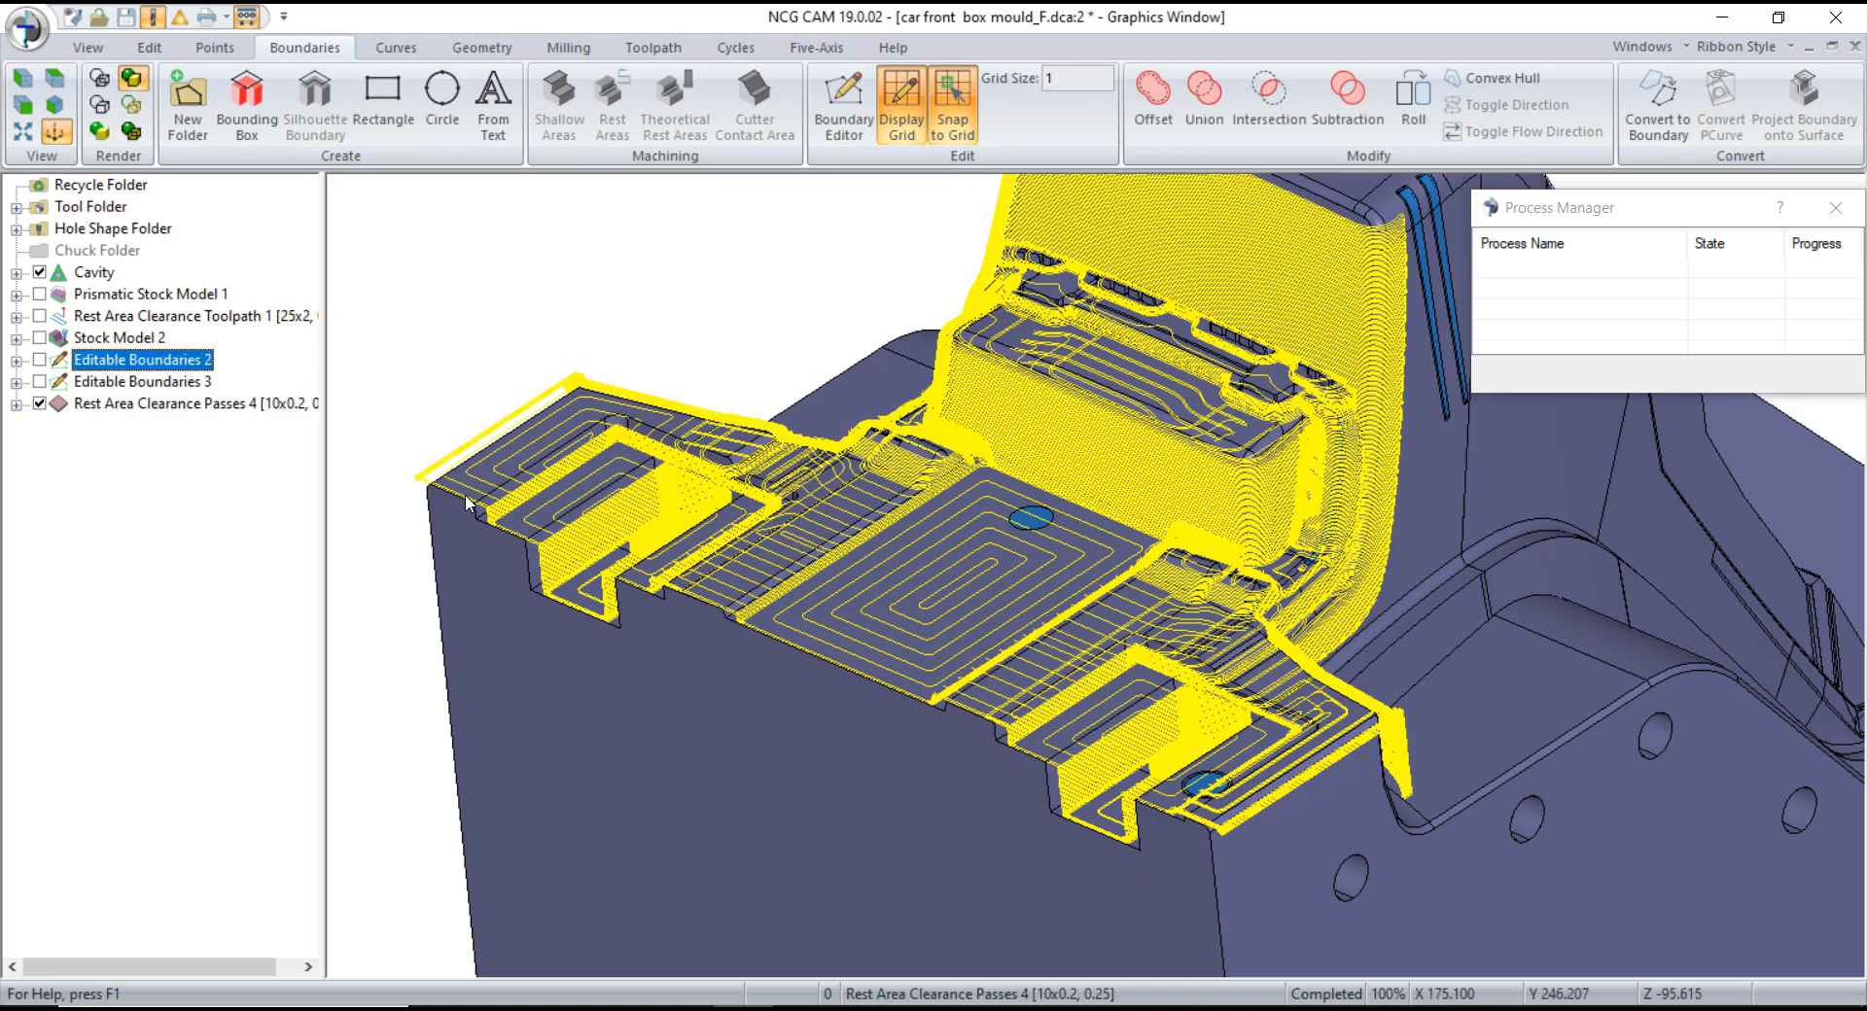
pyautogui.scroll(-3, 758, 660)
pyautogui.moveTo(808, 671); pyautogui.dragTo(890, 585, button='middle')
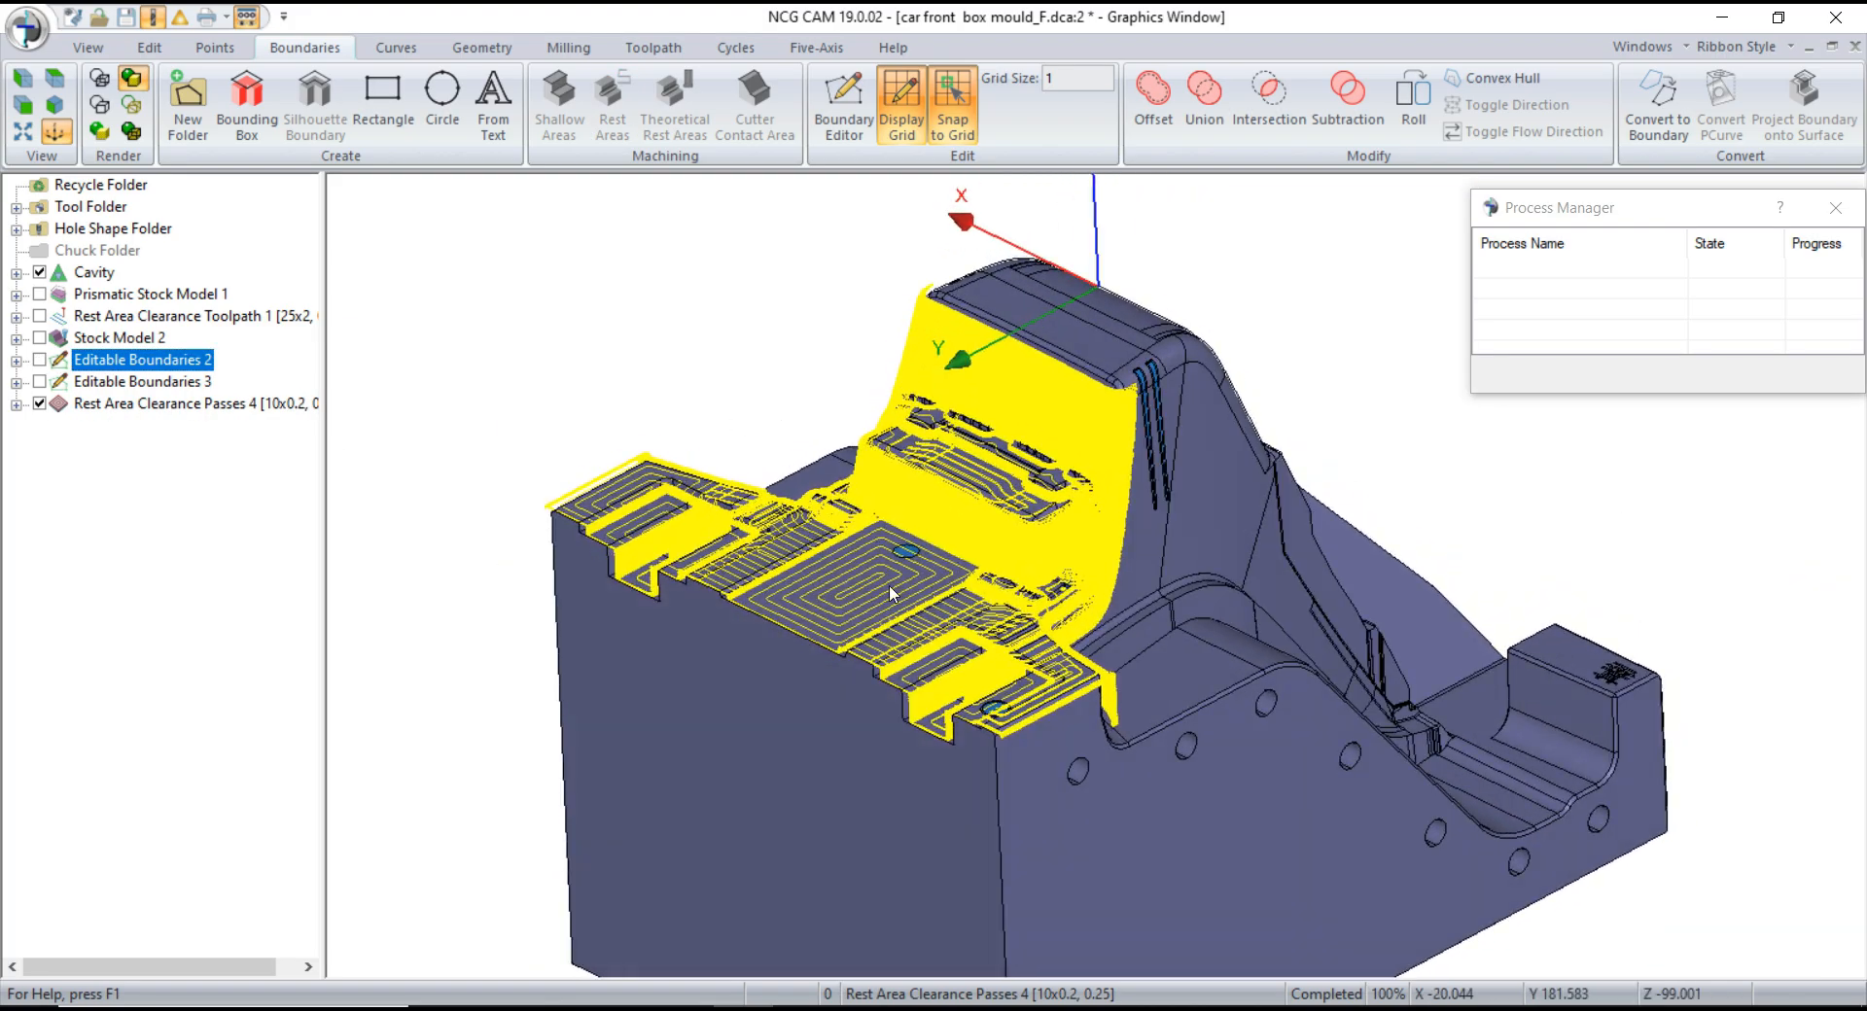
# - Examine the rest area clearance passes around the pockets, inner corners and steep wall of the cavity
pyautogui.scroll(3, 1004, 488)
pyautogui.scroll(6, 1011, 490)
pyautogui.scroll(-4, 1030, 461)
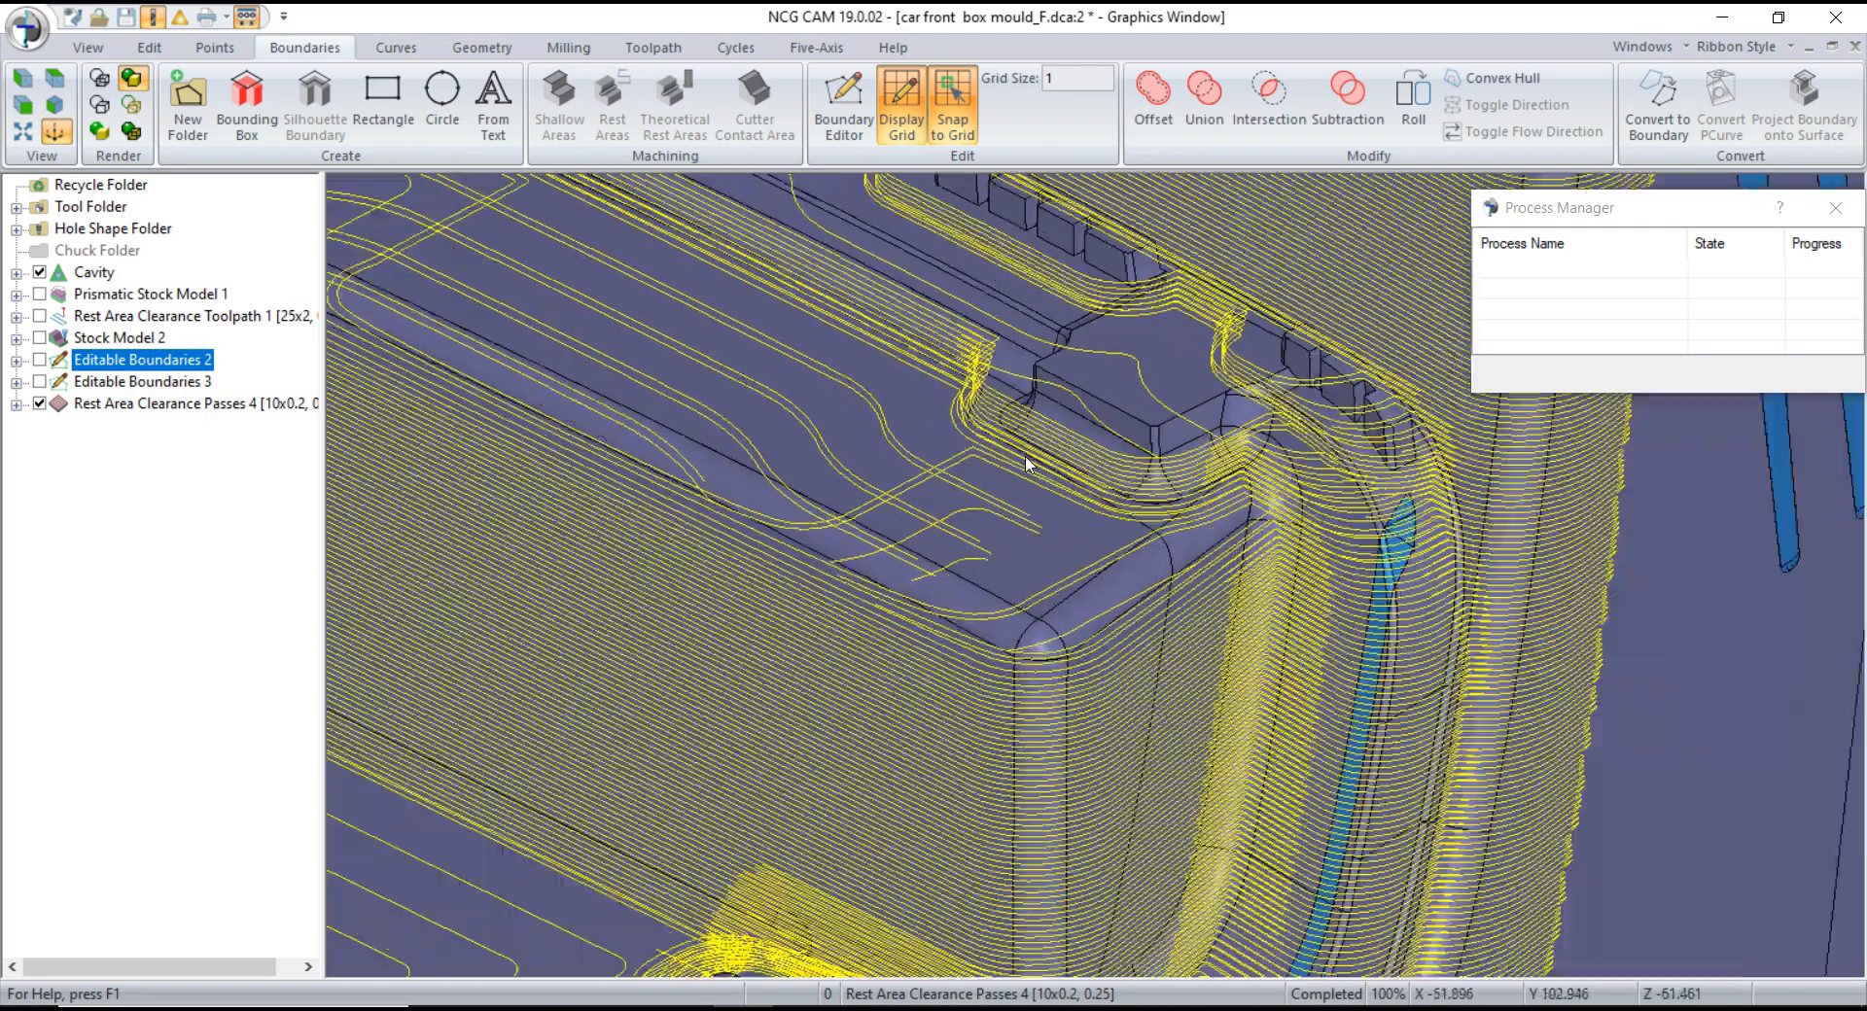
pyautogui.scroll(3, 953, 778)
pyautogui.moveTo(937, 783); pyautogui.dragTo(1012, 611, button='middle')
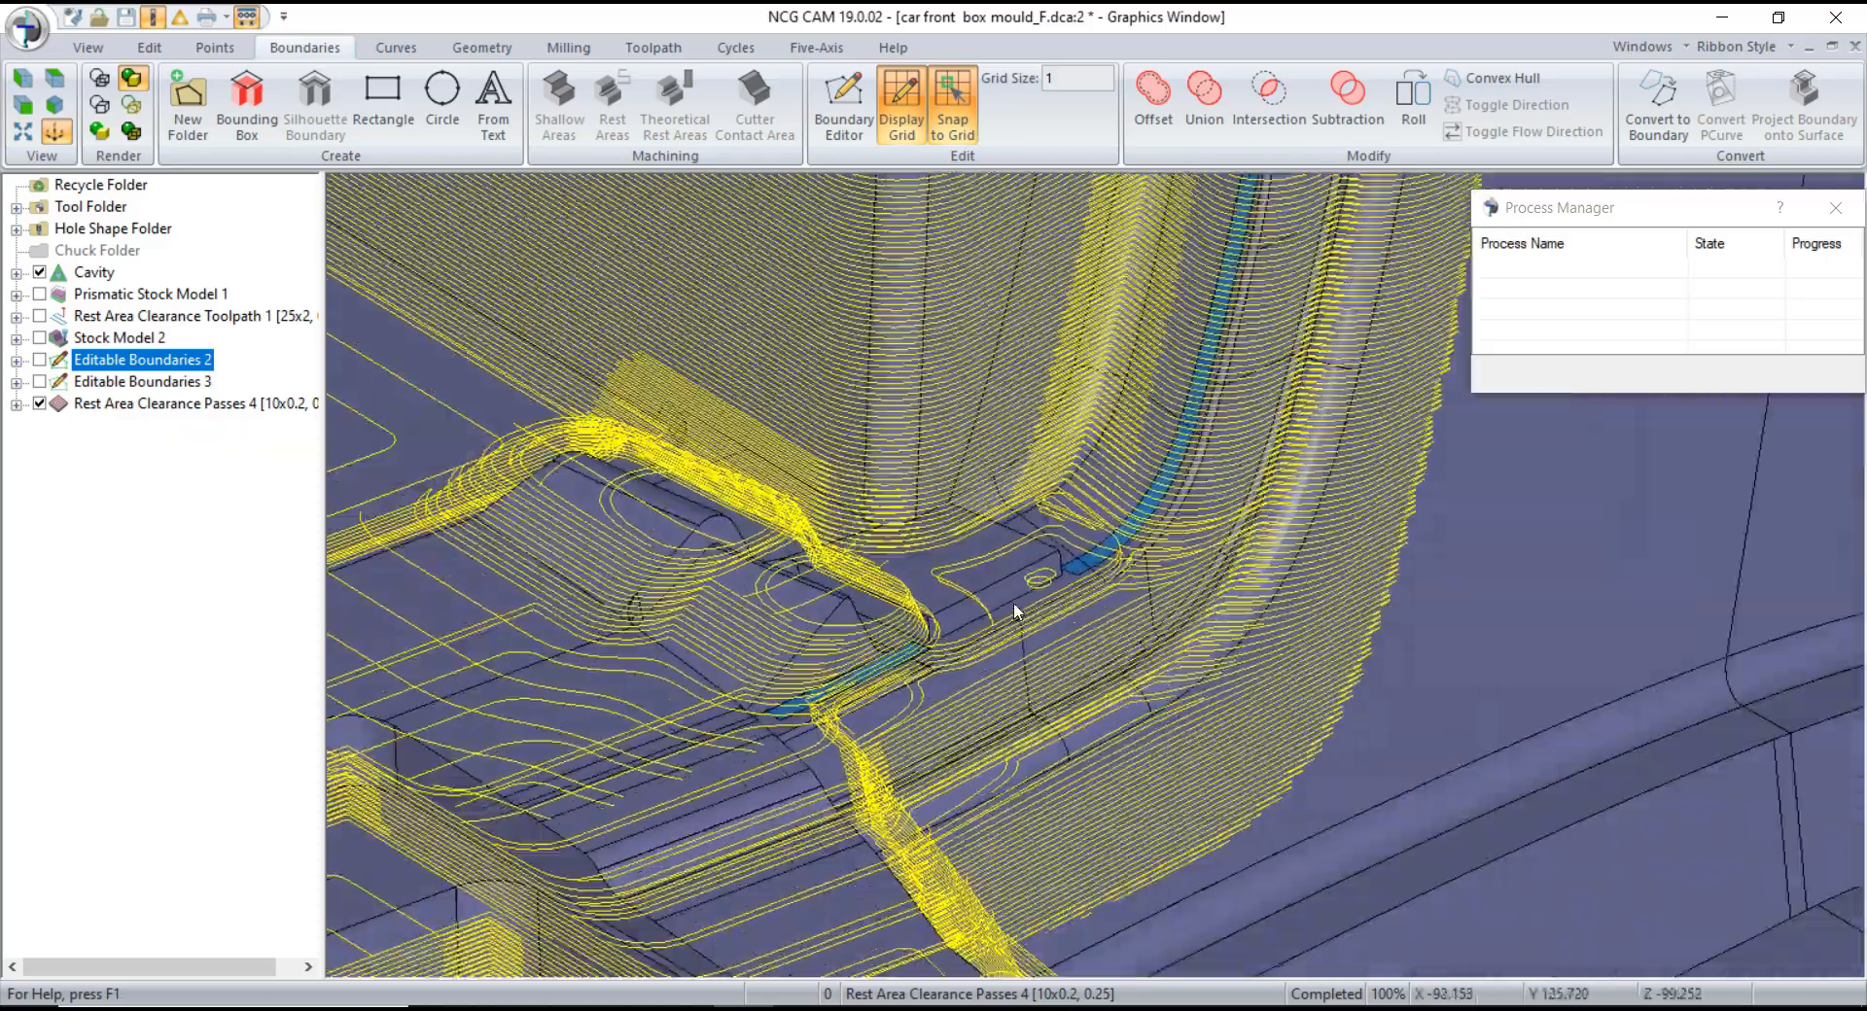
pyautogui.scroll(-4, 1126, 579)
pyautogui.moveTo(1126, 579); pyautogui.dragTo(1021, 669, button='middle')
pyautogui.scroll(6, 1118, 505)
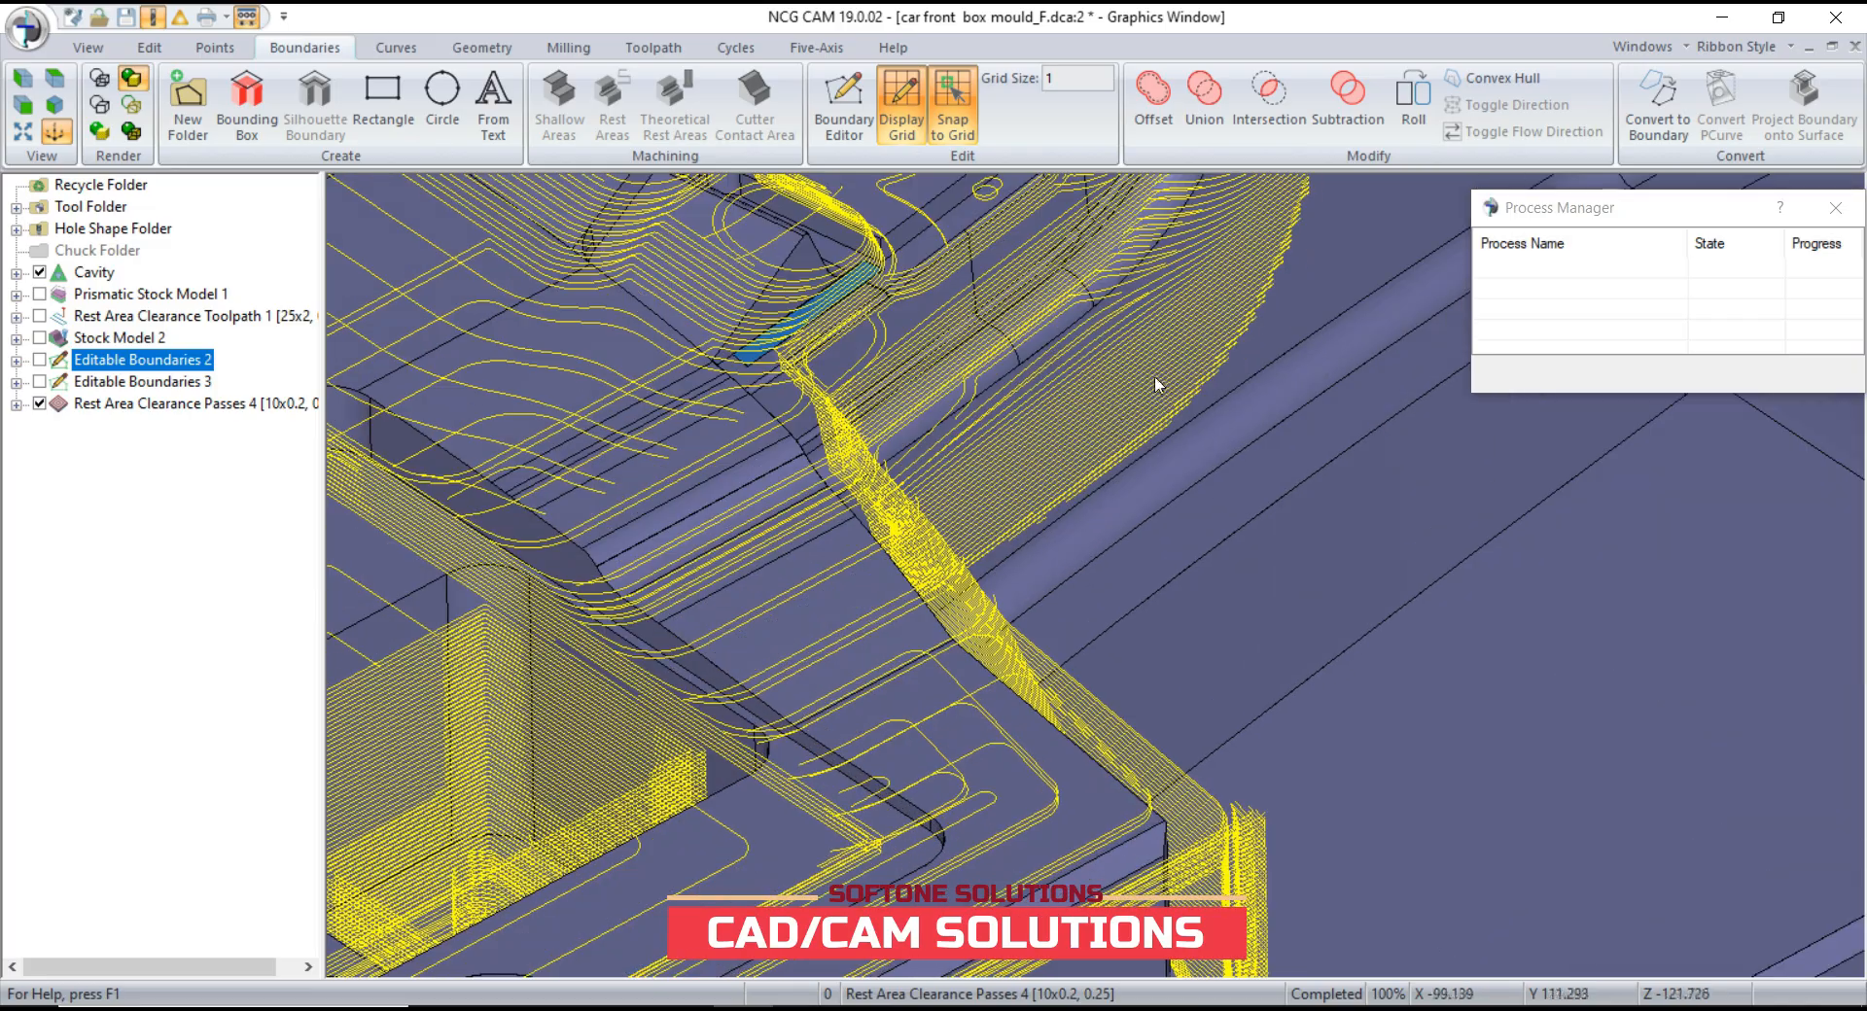
pyautogui.scroll(-6, 1083, 554)
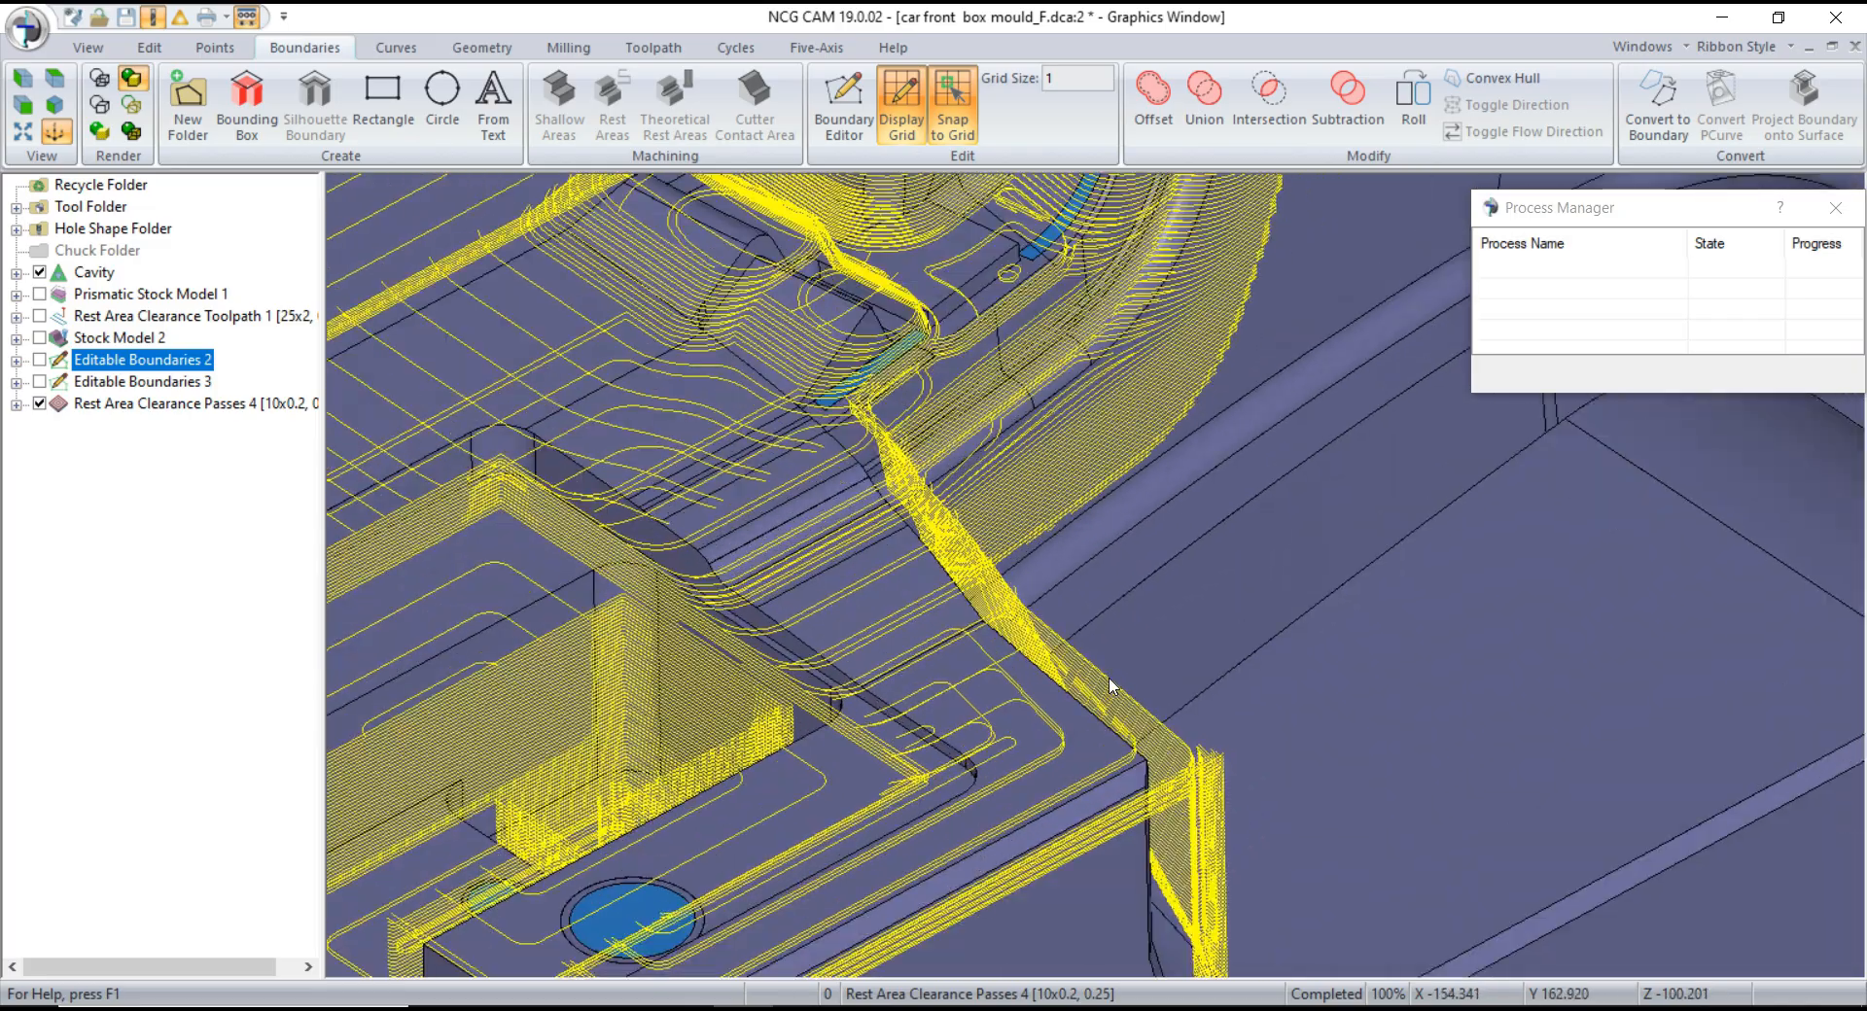
pyautogui.scroll(-4, 1112, 686)
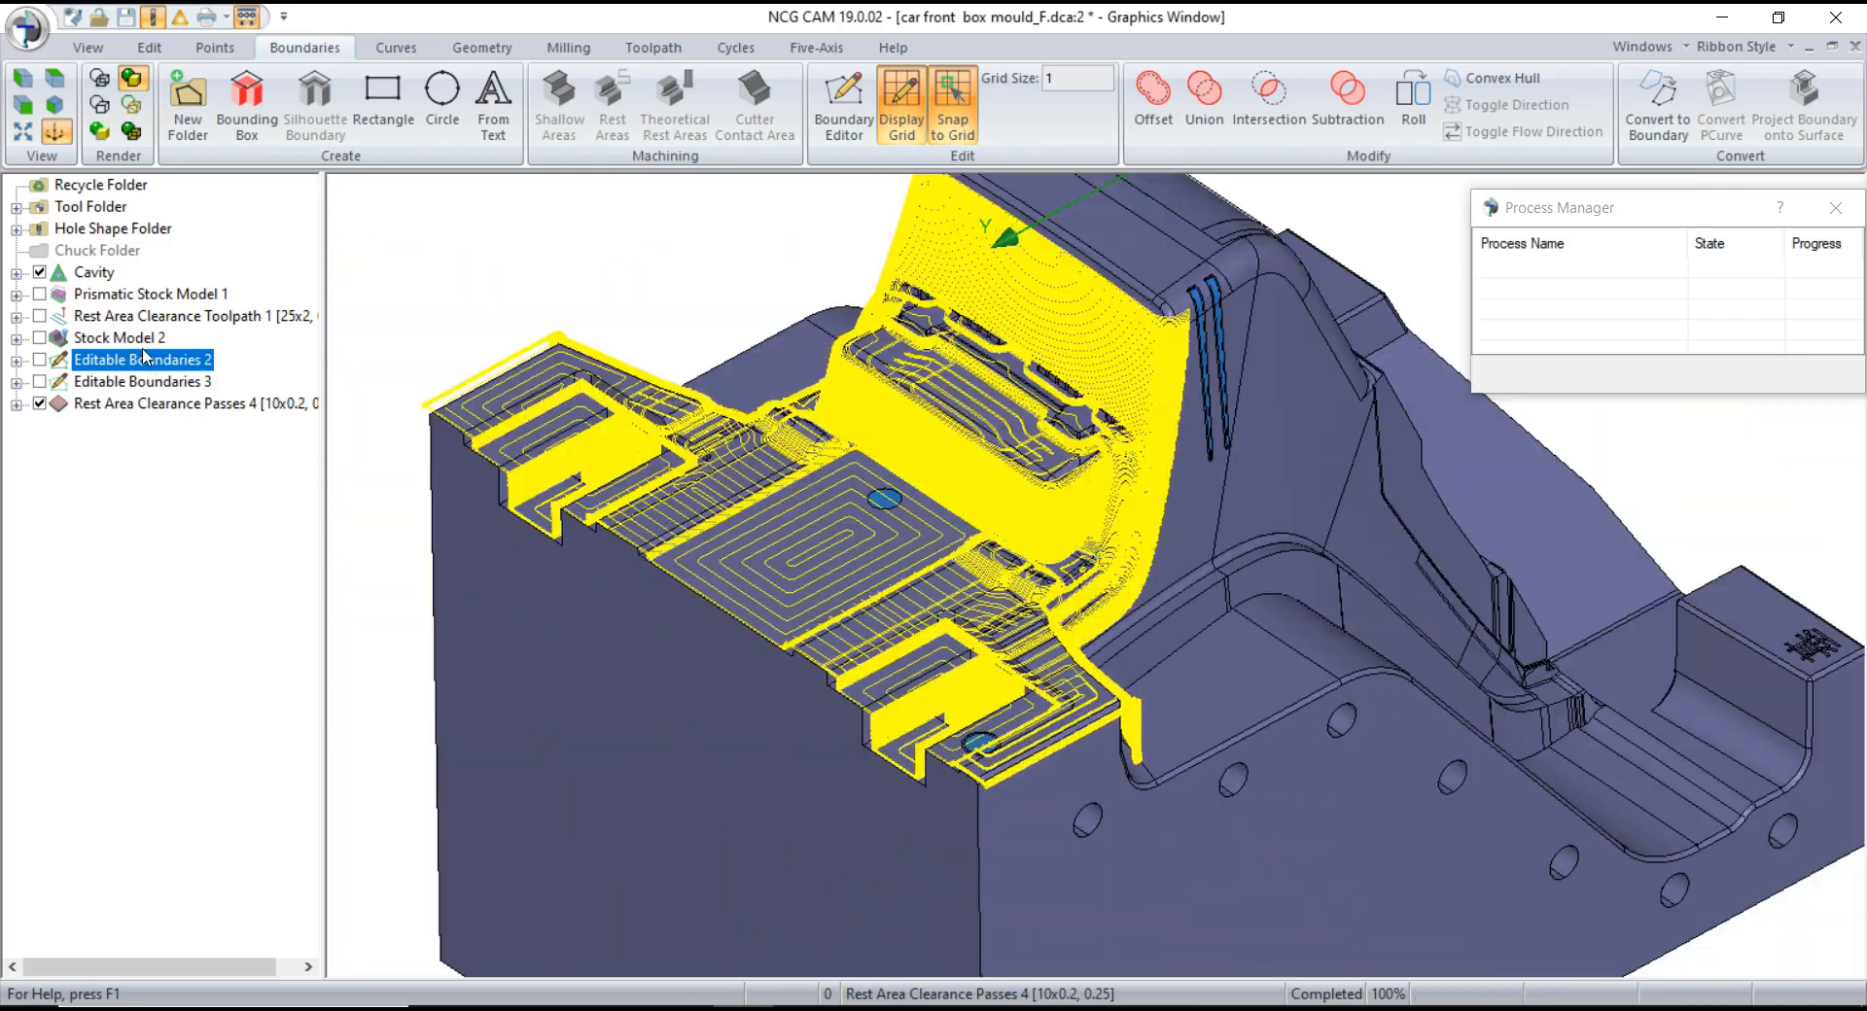
pyautogui.click(126, 403)
pyautogui.moveTo(871, 637); pyautogui.dragTo(700, 584, button='middle')
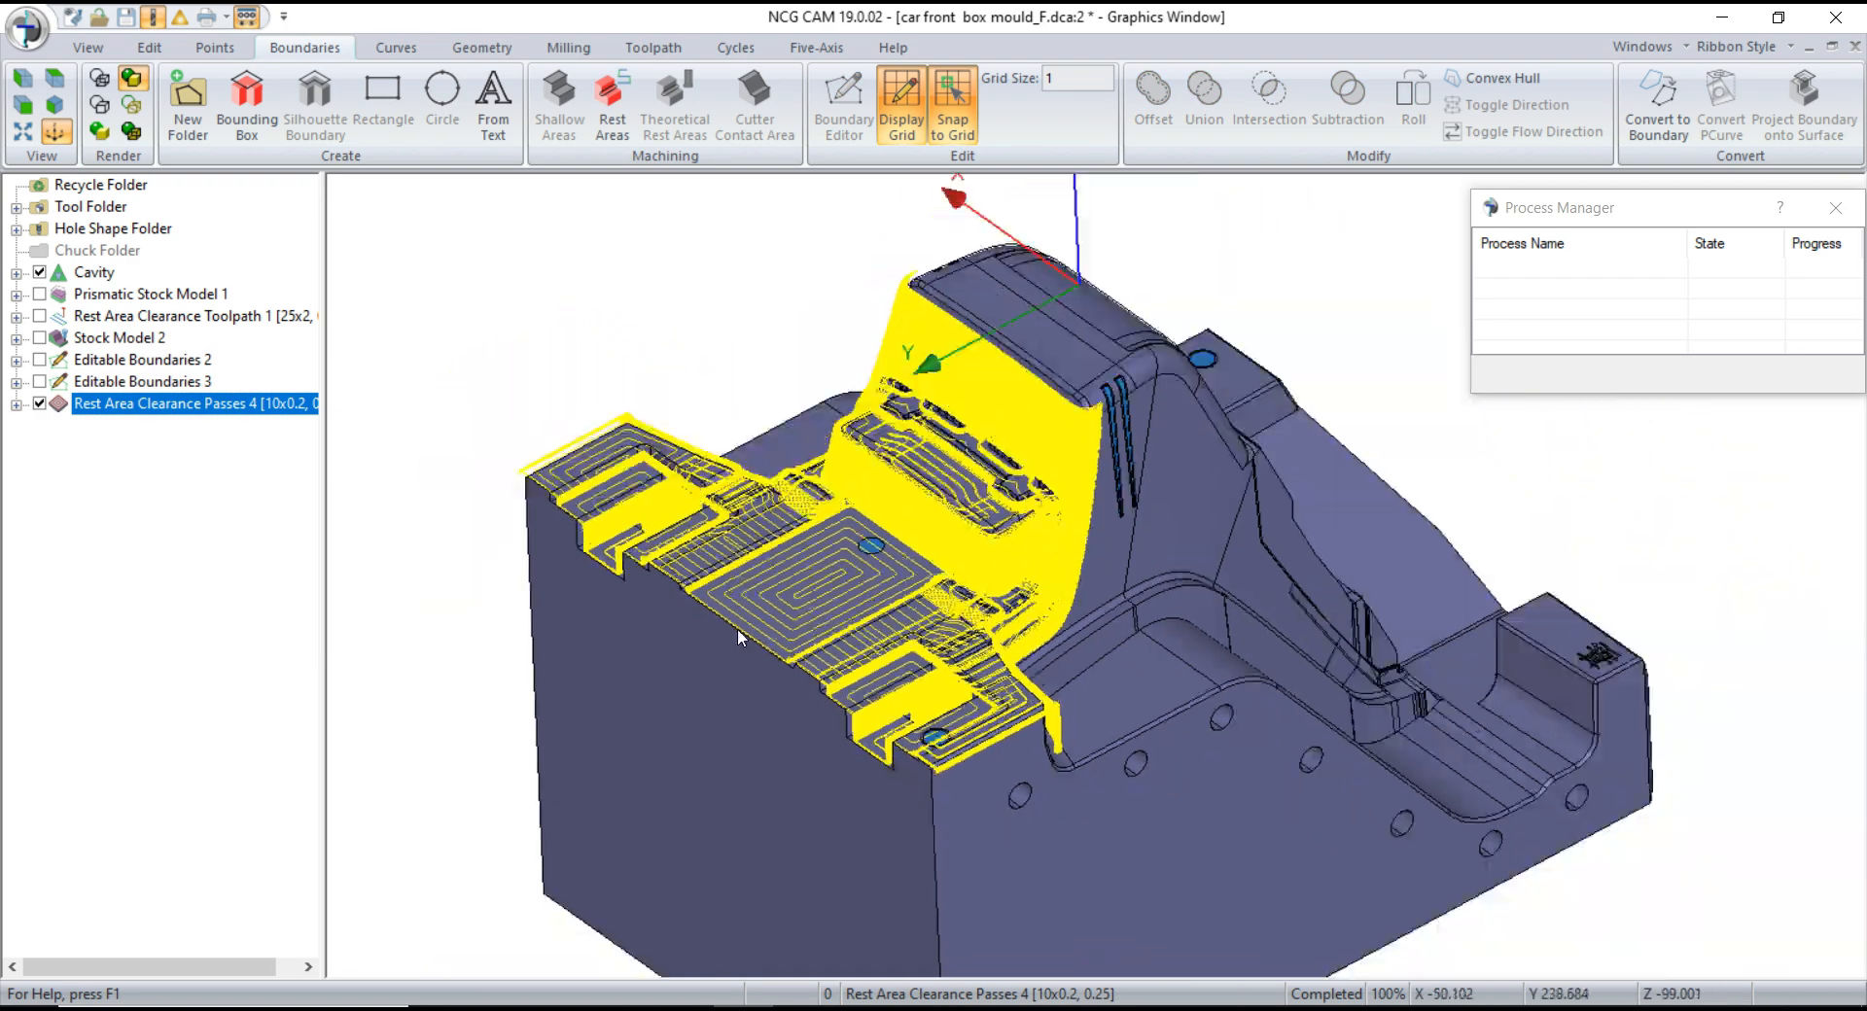
# - Hide the Cavity and inspect the rest area clearance passes on their own
pyautogui.click(91, 274)
pyautogui.click(40, 272)
pyautogui.scroll(6, 948, 768)
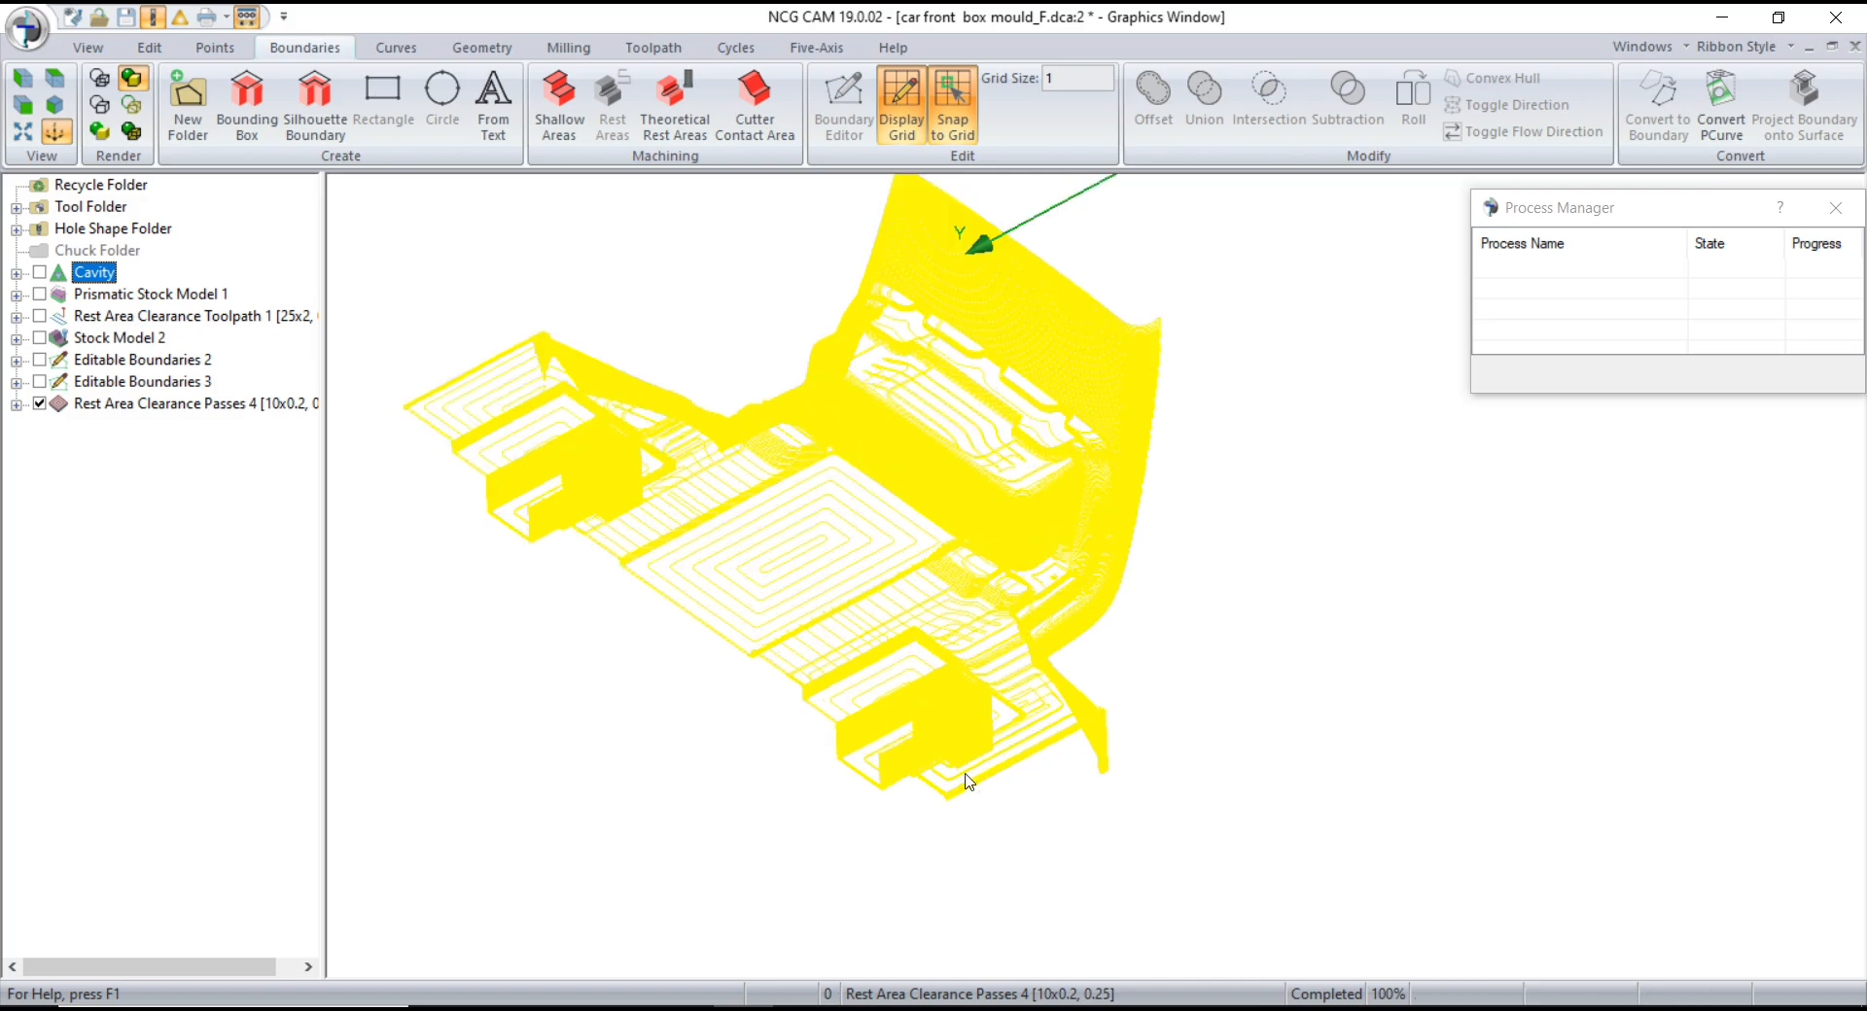
pyautogui.moveTo(885, 665); pyautogui.dragTo(1088, 724, button='middle')
pyautogui.scroll(5, 717, 467)
pyautogui.scroll(-10, 759, 432)
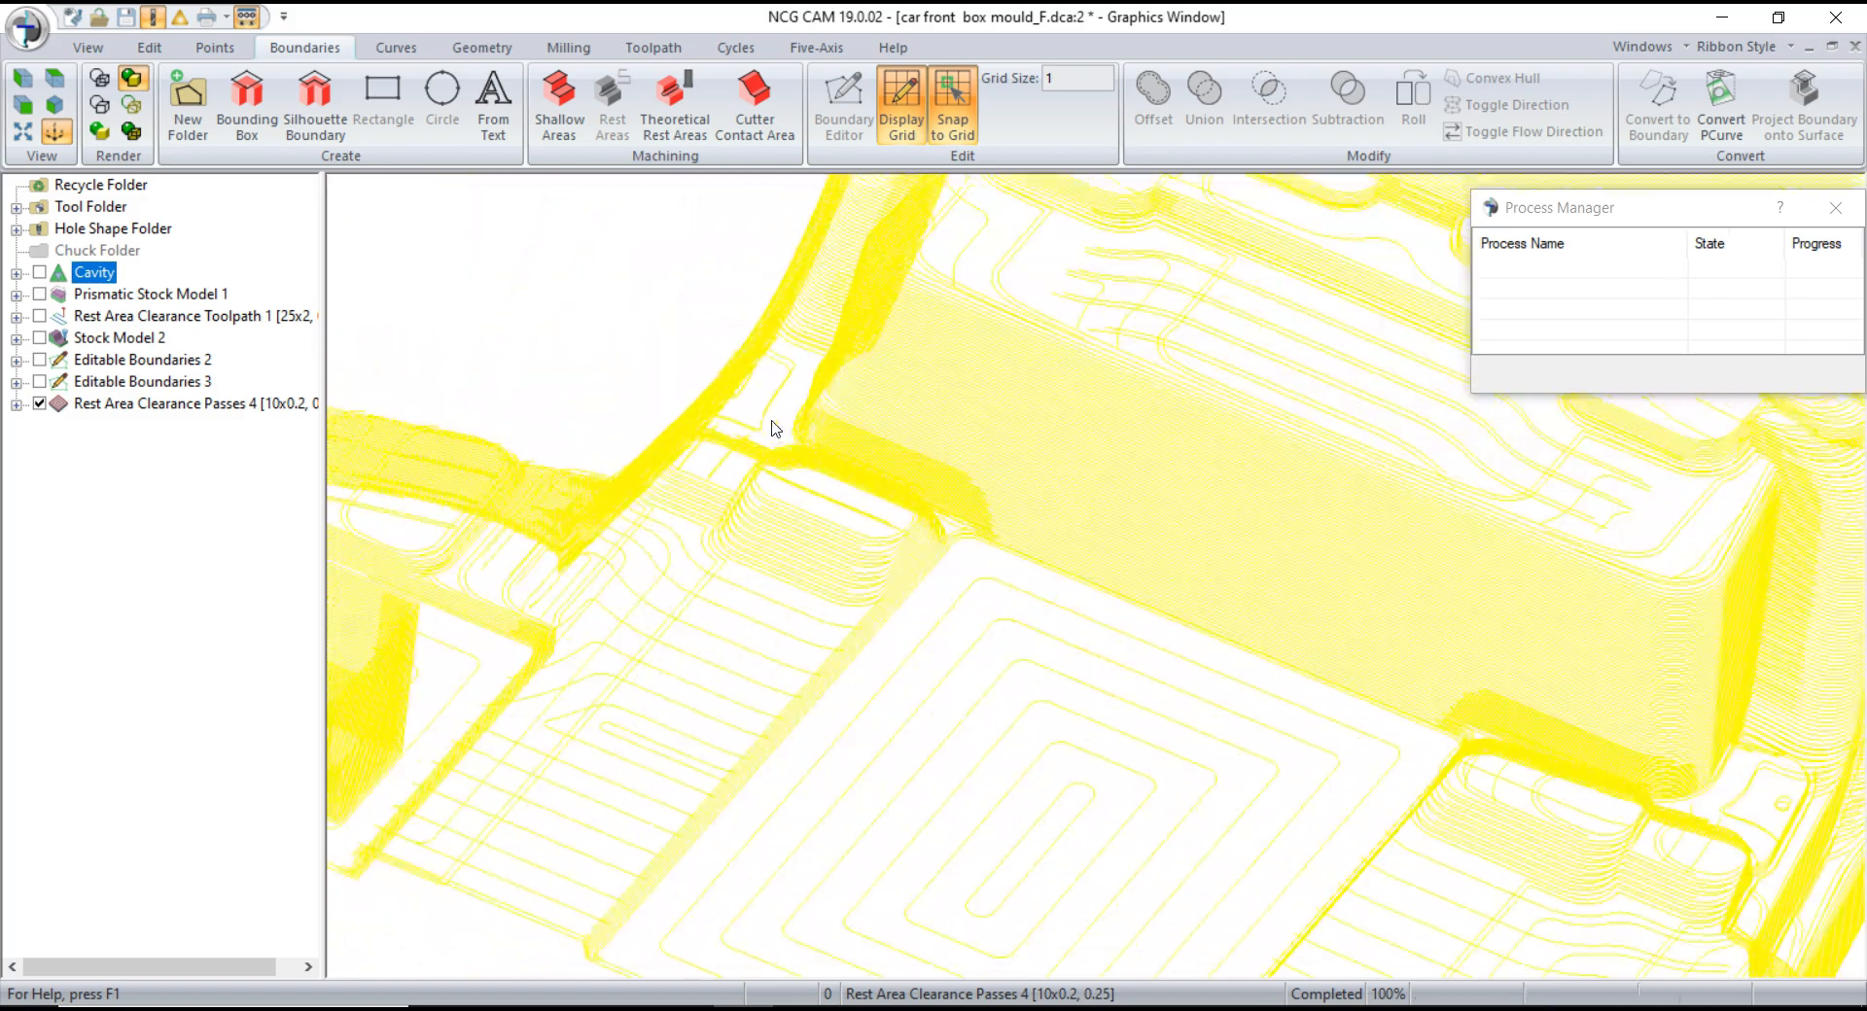
pyautogui.scroll(4, 822, 614)
# - Start a toolpath from Rest Area Clearance Passes 4 with bidirectional milling of open passes, Safe Z 100 and clearance plane 20
pyautogui.rightClick(99, 404)
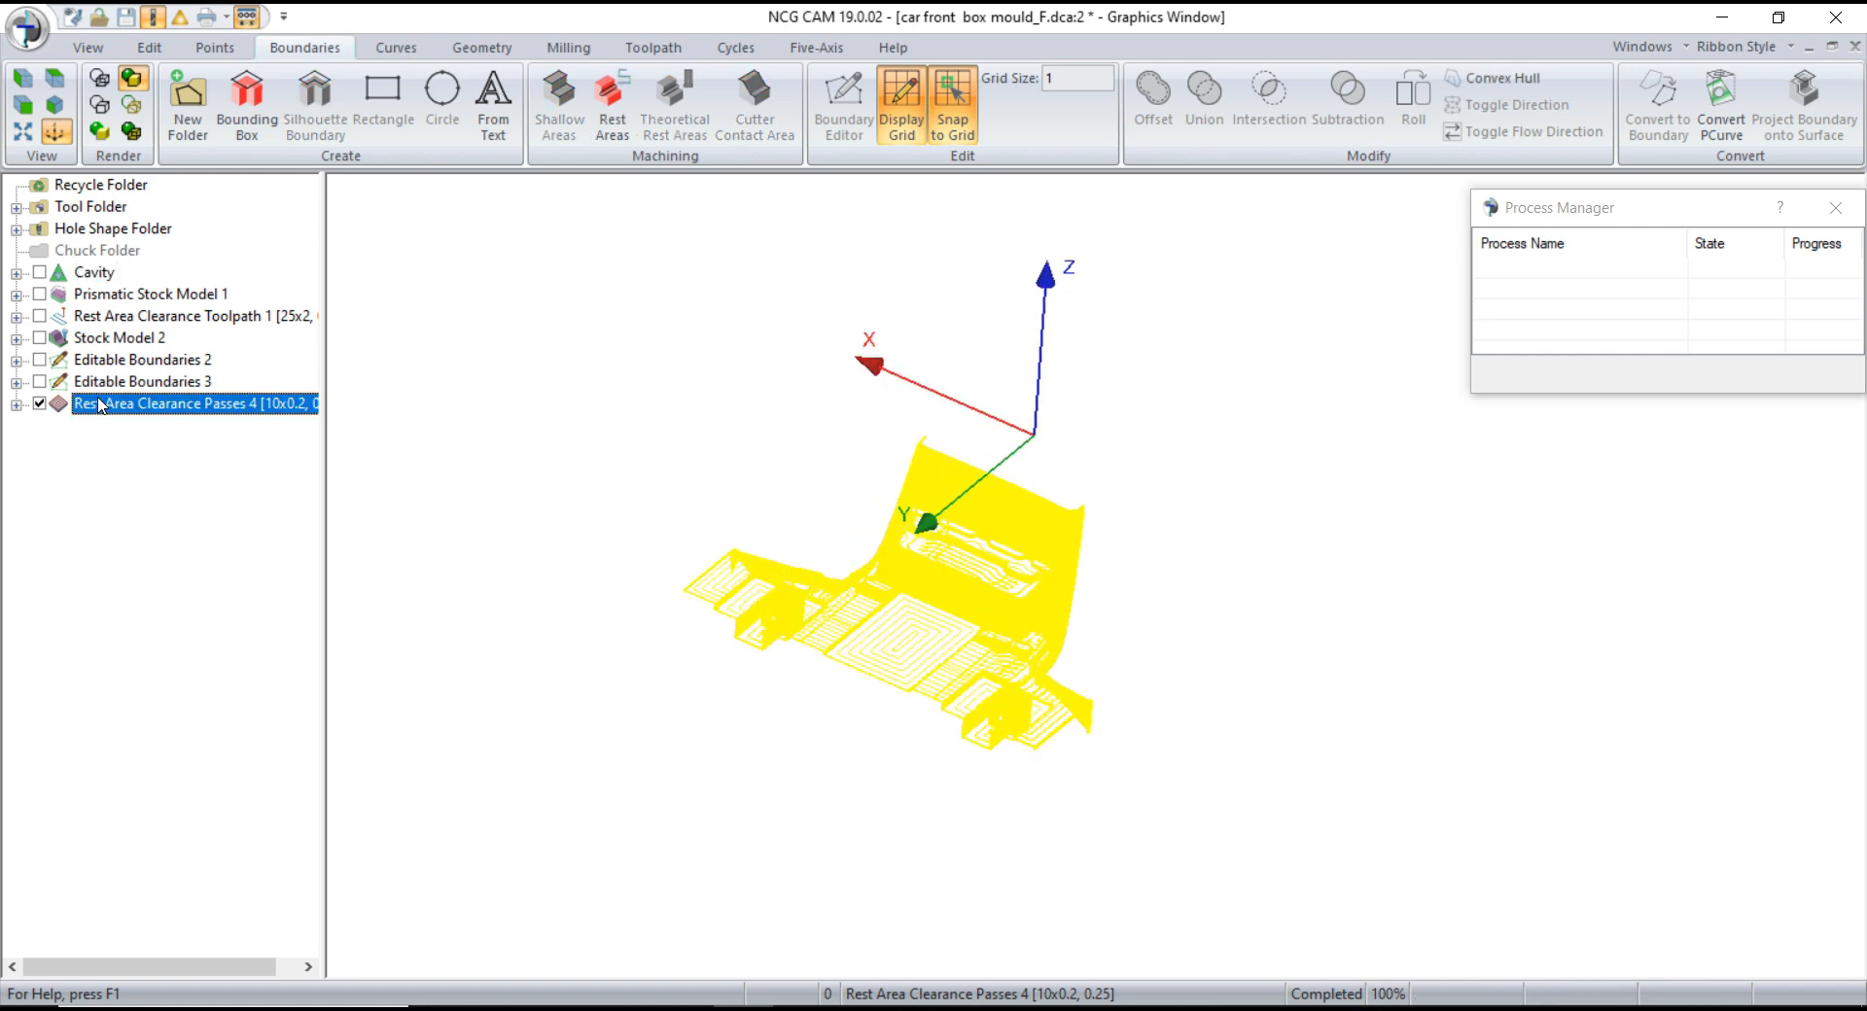
pyautogui.click(147, 279)
pyautogui.click(449, 278)
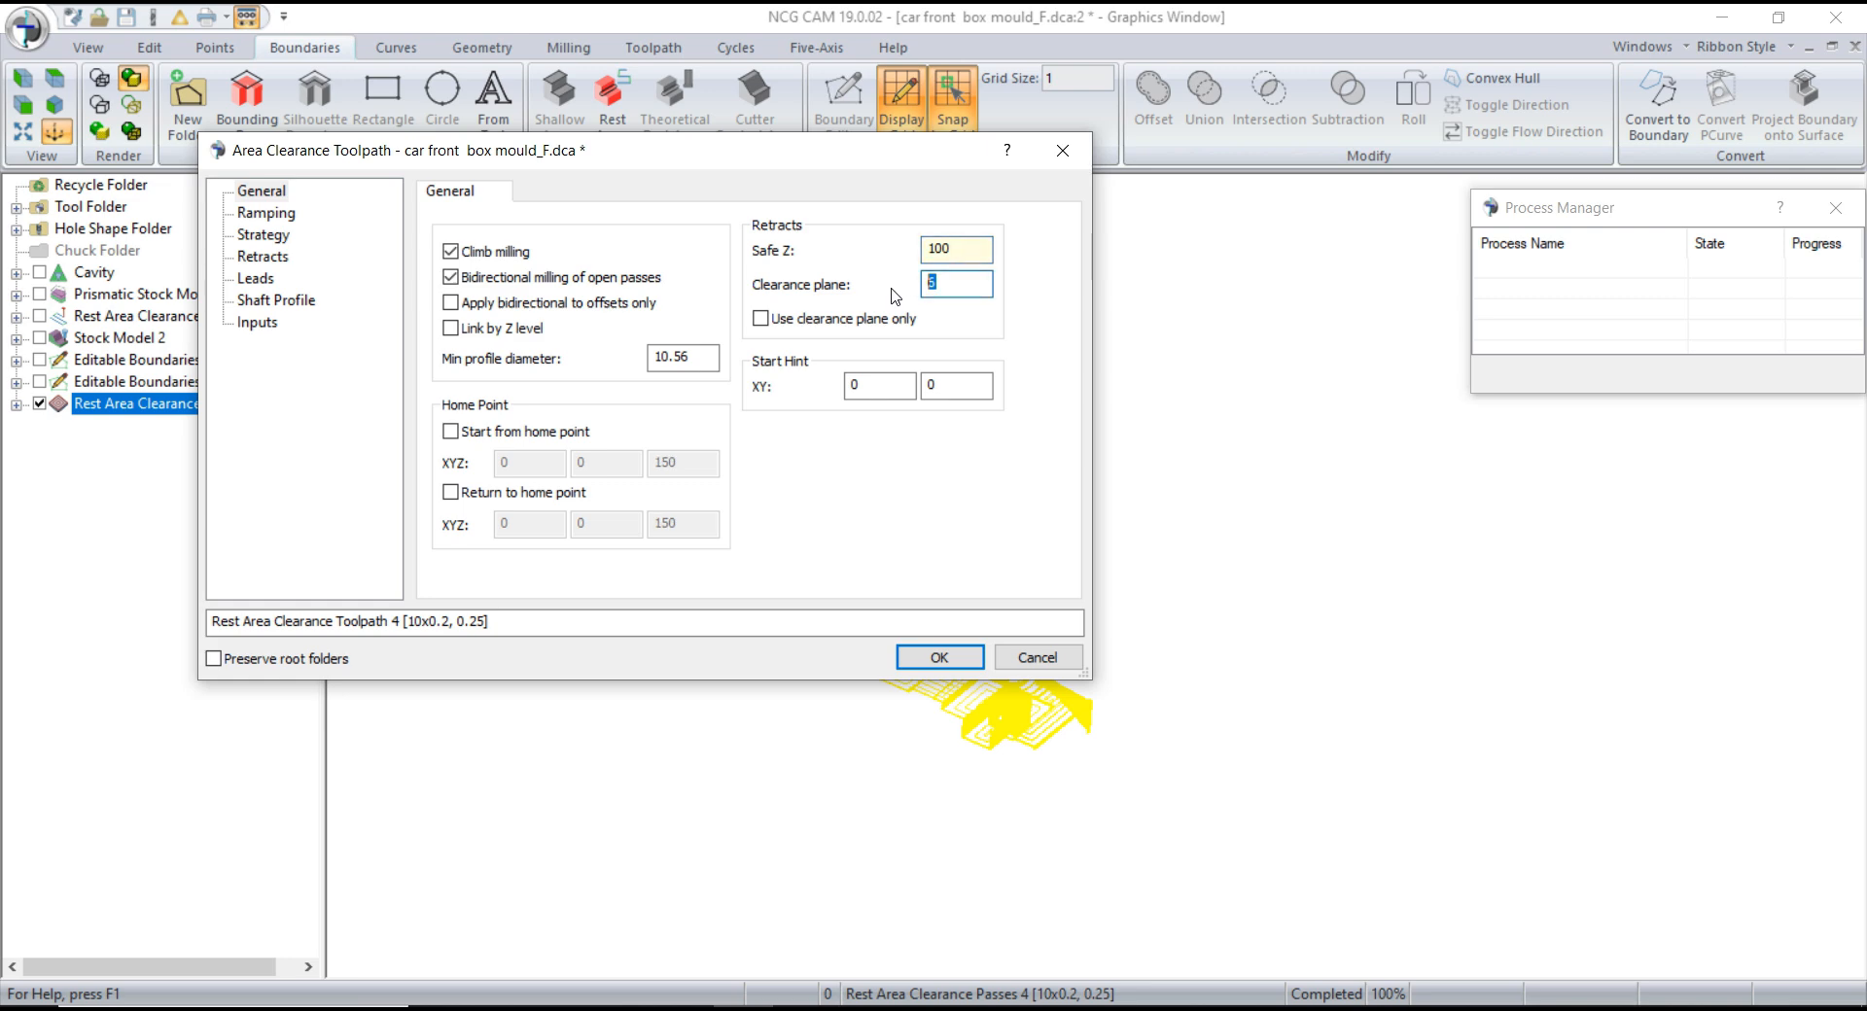
# - Set the maximum ramp angle to 1 and the ramp height offset to 2 with helix ramping, and calculate the toolpath
pyautogui.click(265, 213)
pyautogui.doubleClick(695, 279)
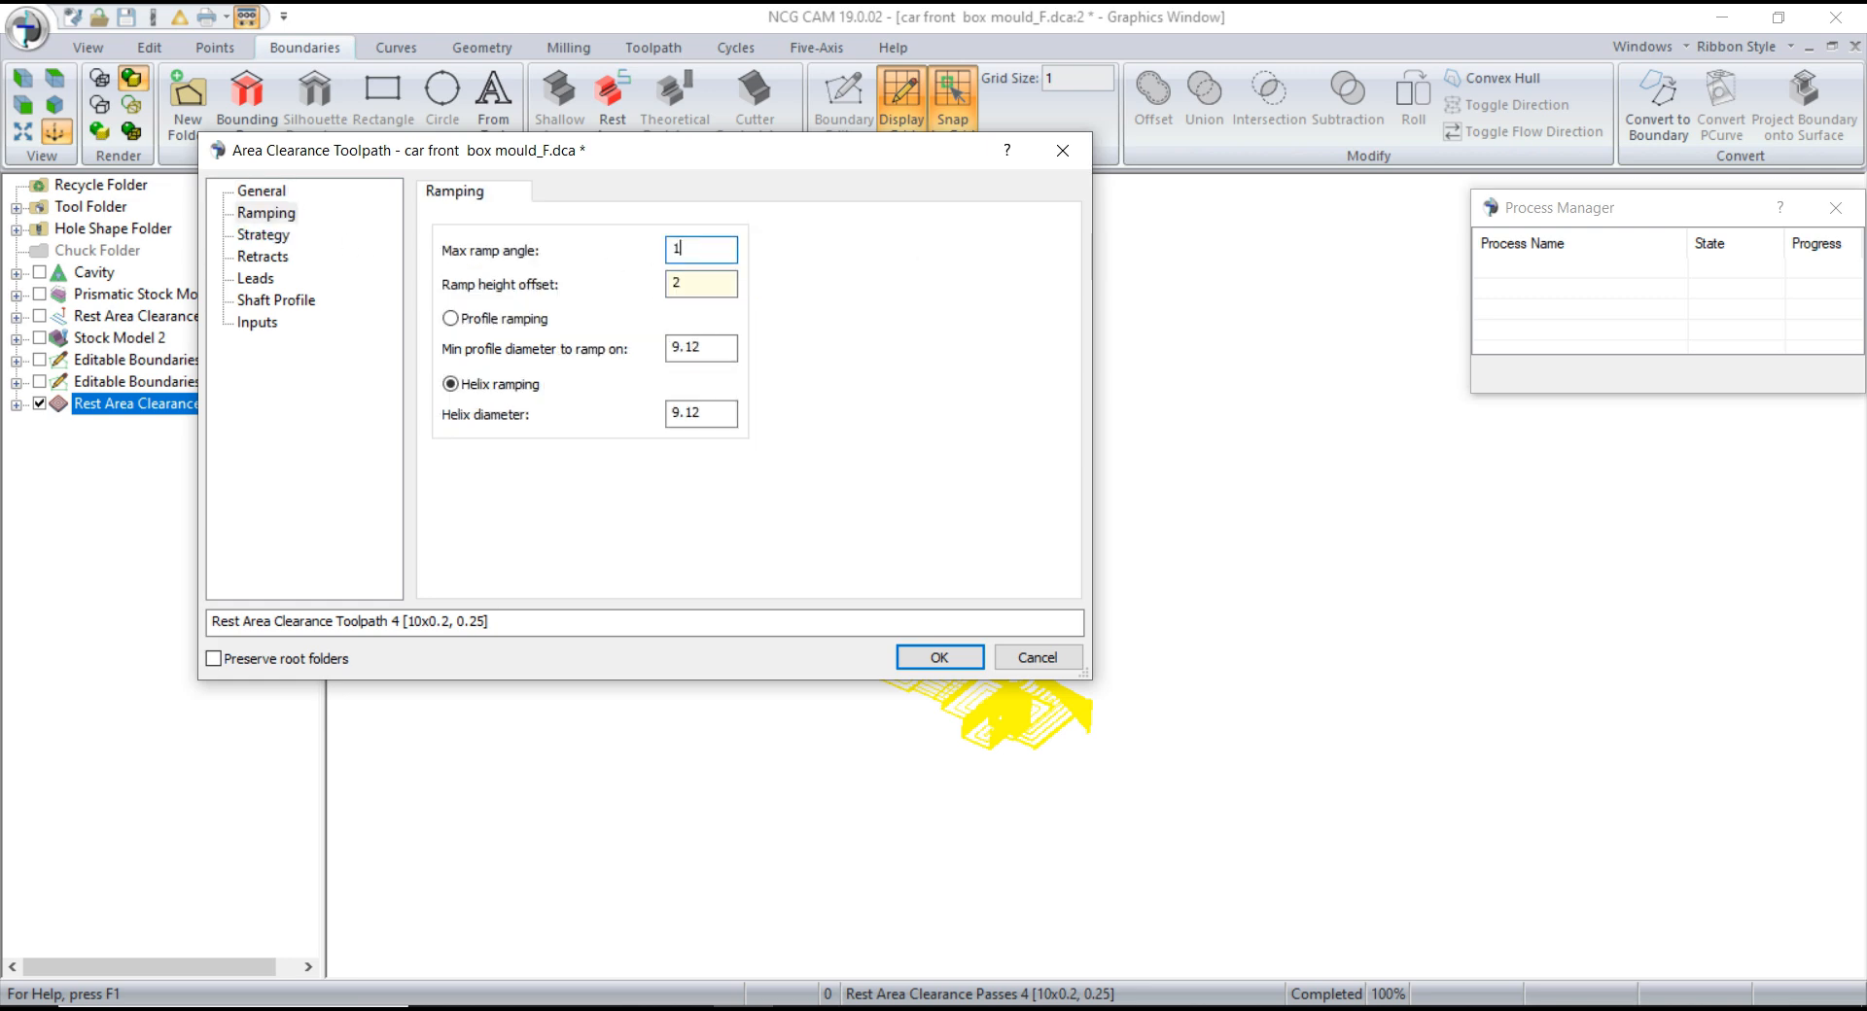
pyautogui.click(919, 656)
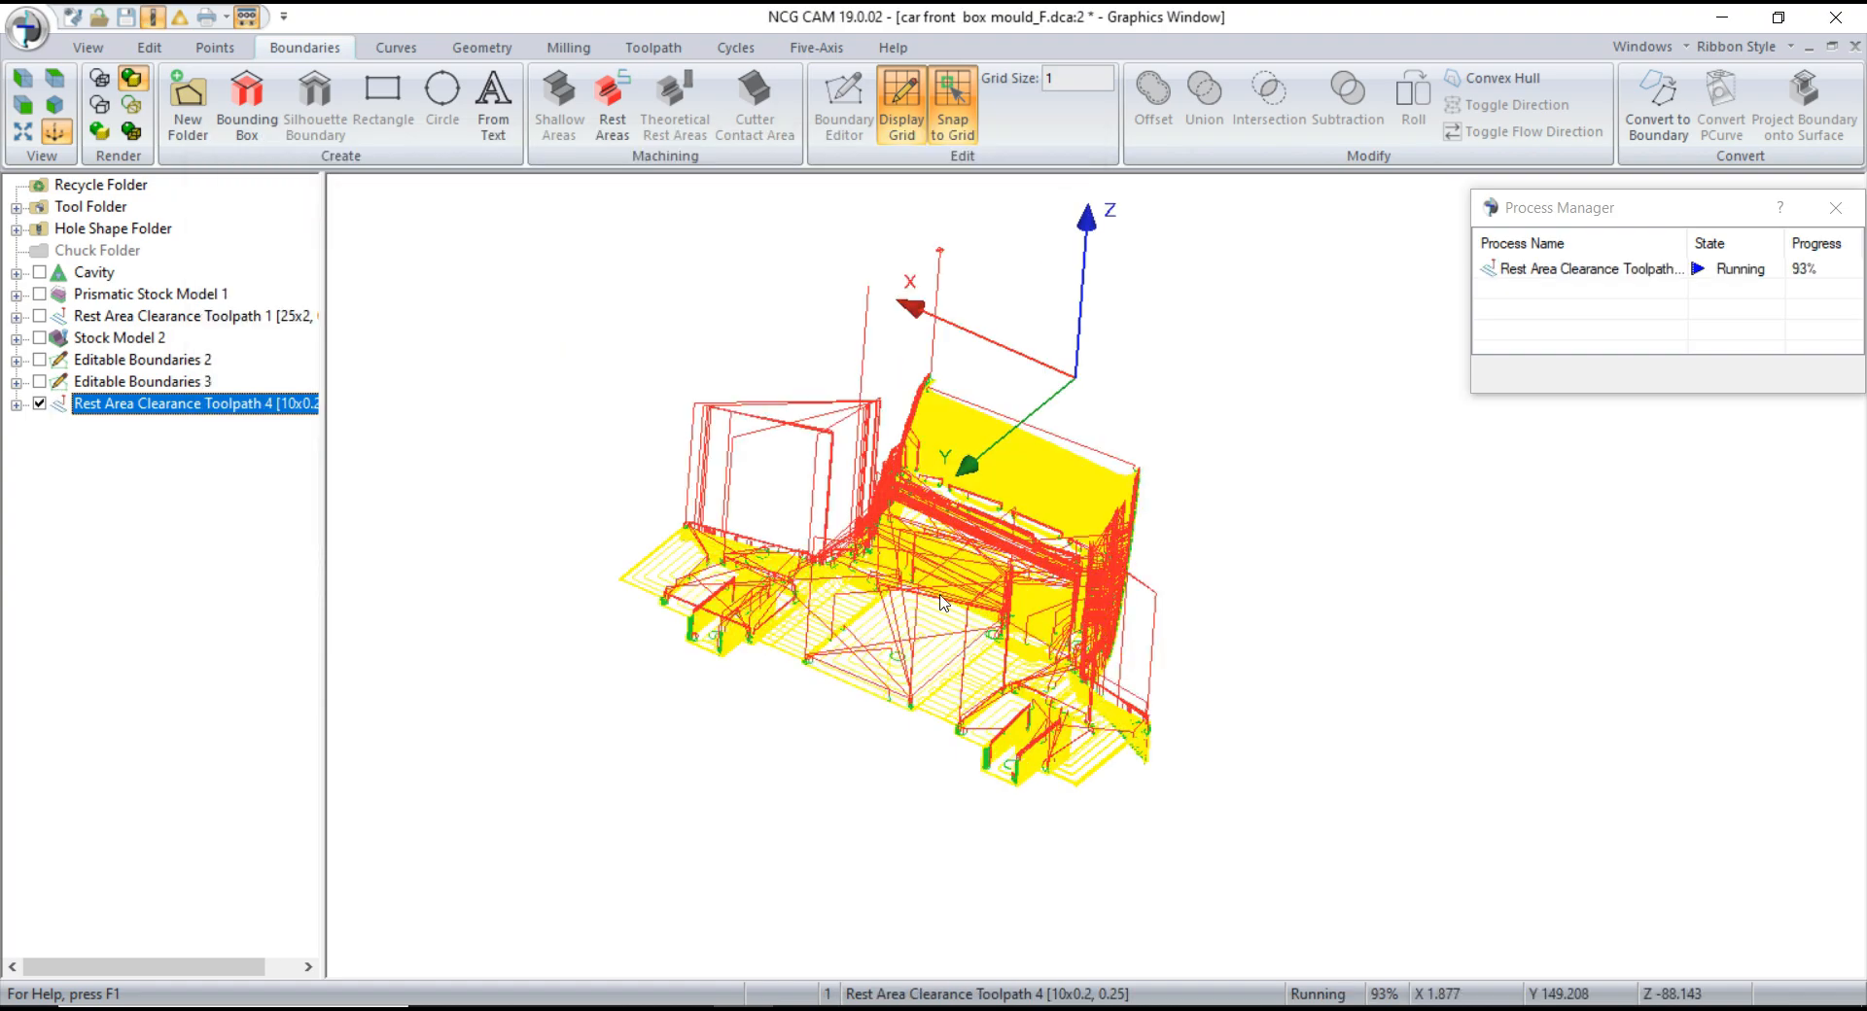
# - Restrict the rest area clearance toolpath's bidirectional milling to offsets only and recalculate it
pyautogui.scroll(5, 924, 610)
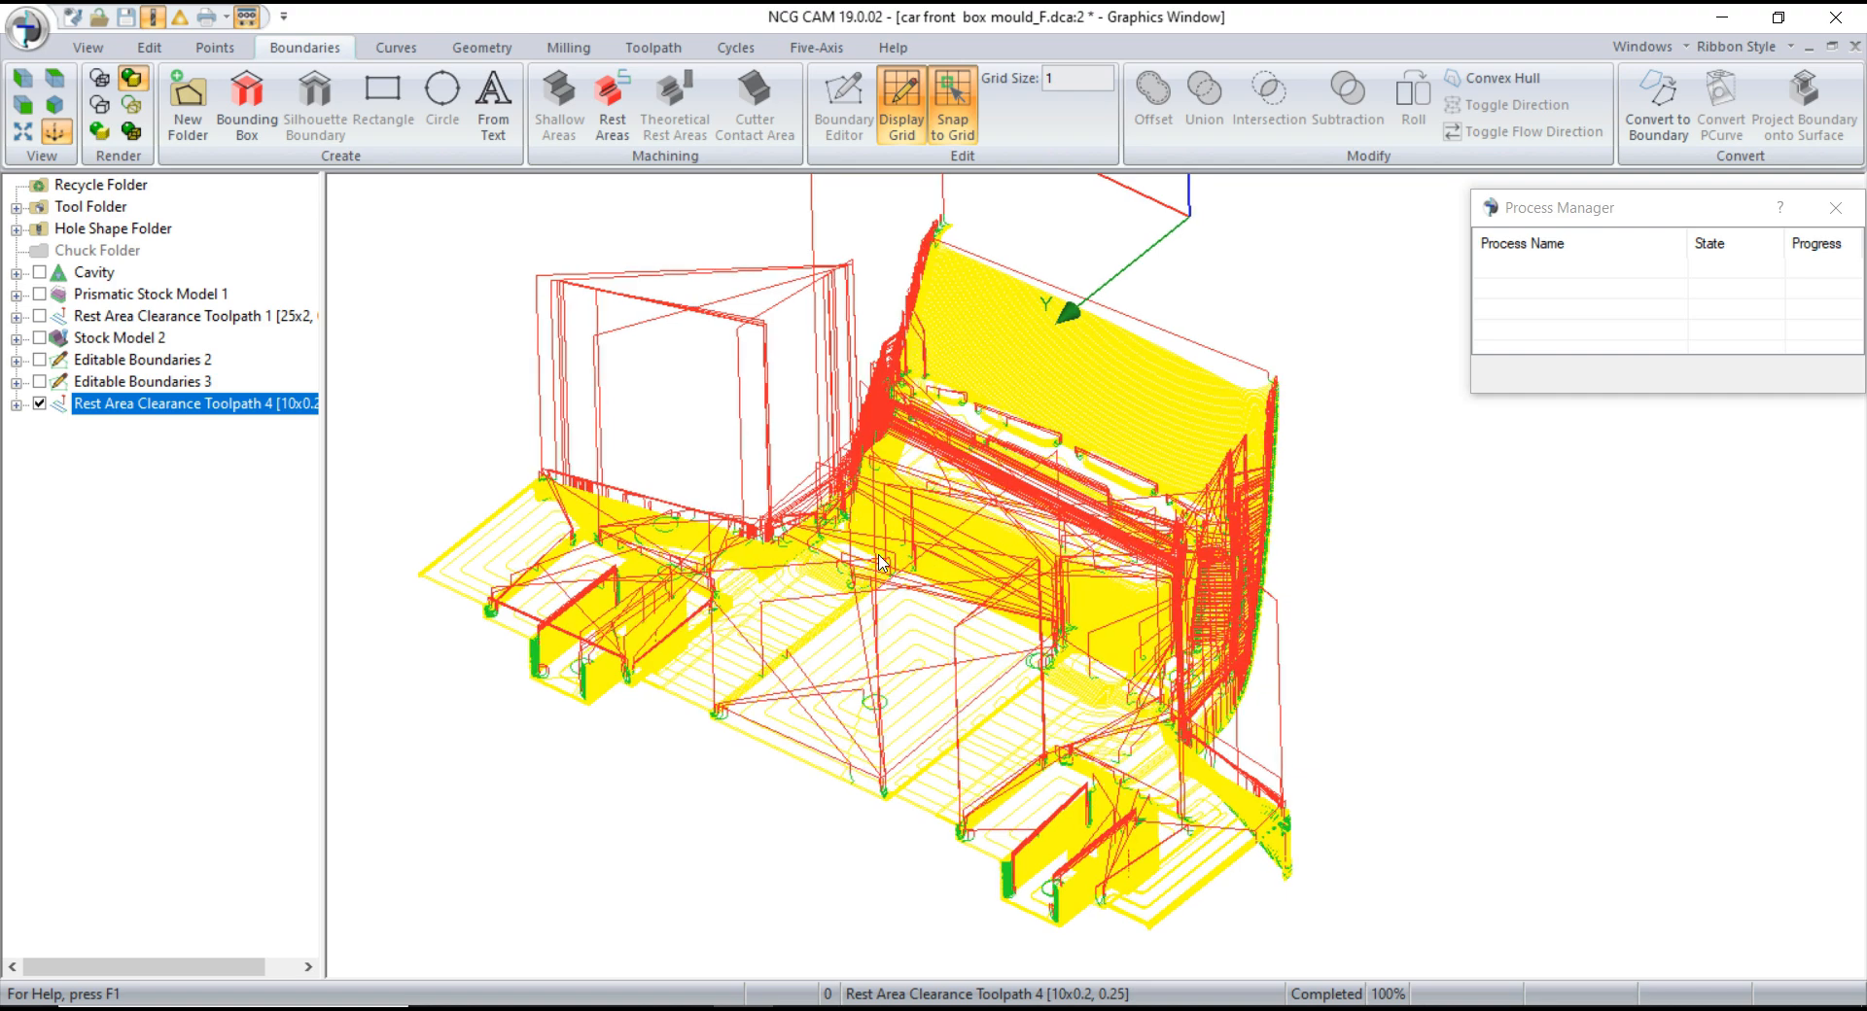
pyautogui.rightClick(178, 423)
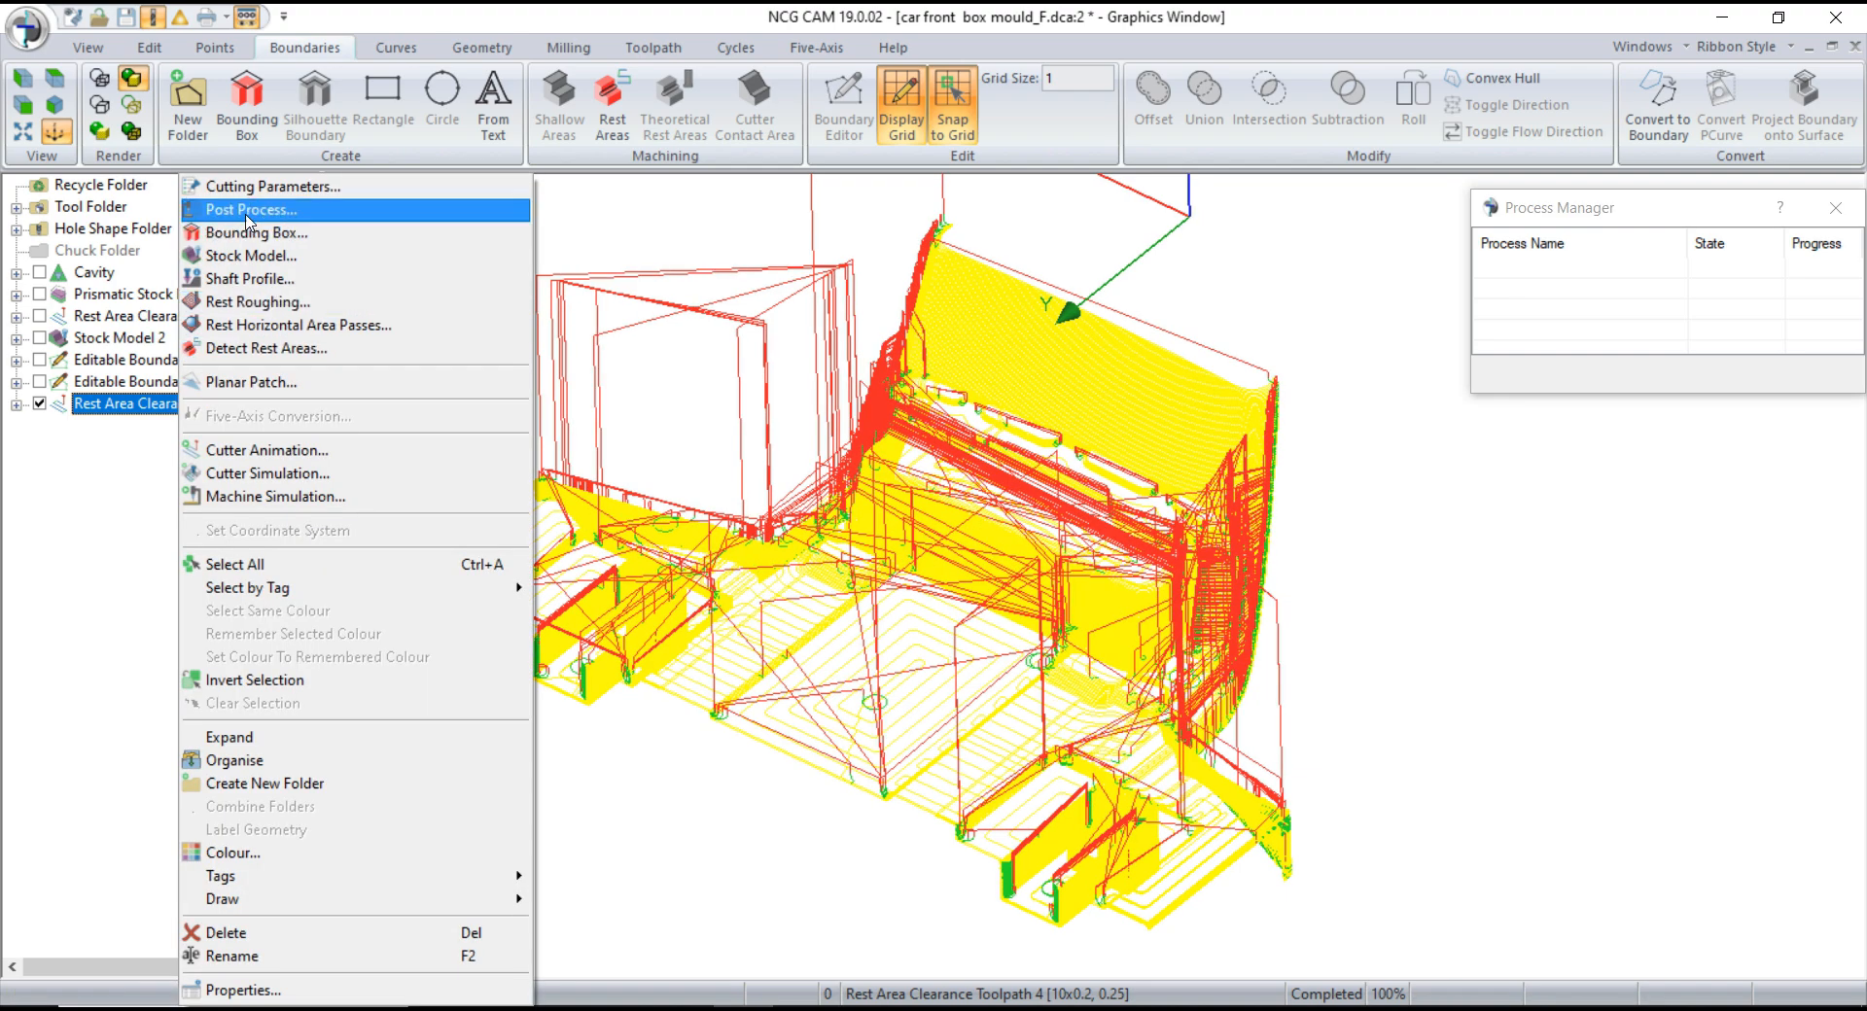
pyautogui.click(255, 992)
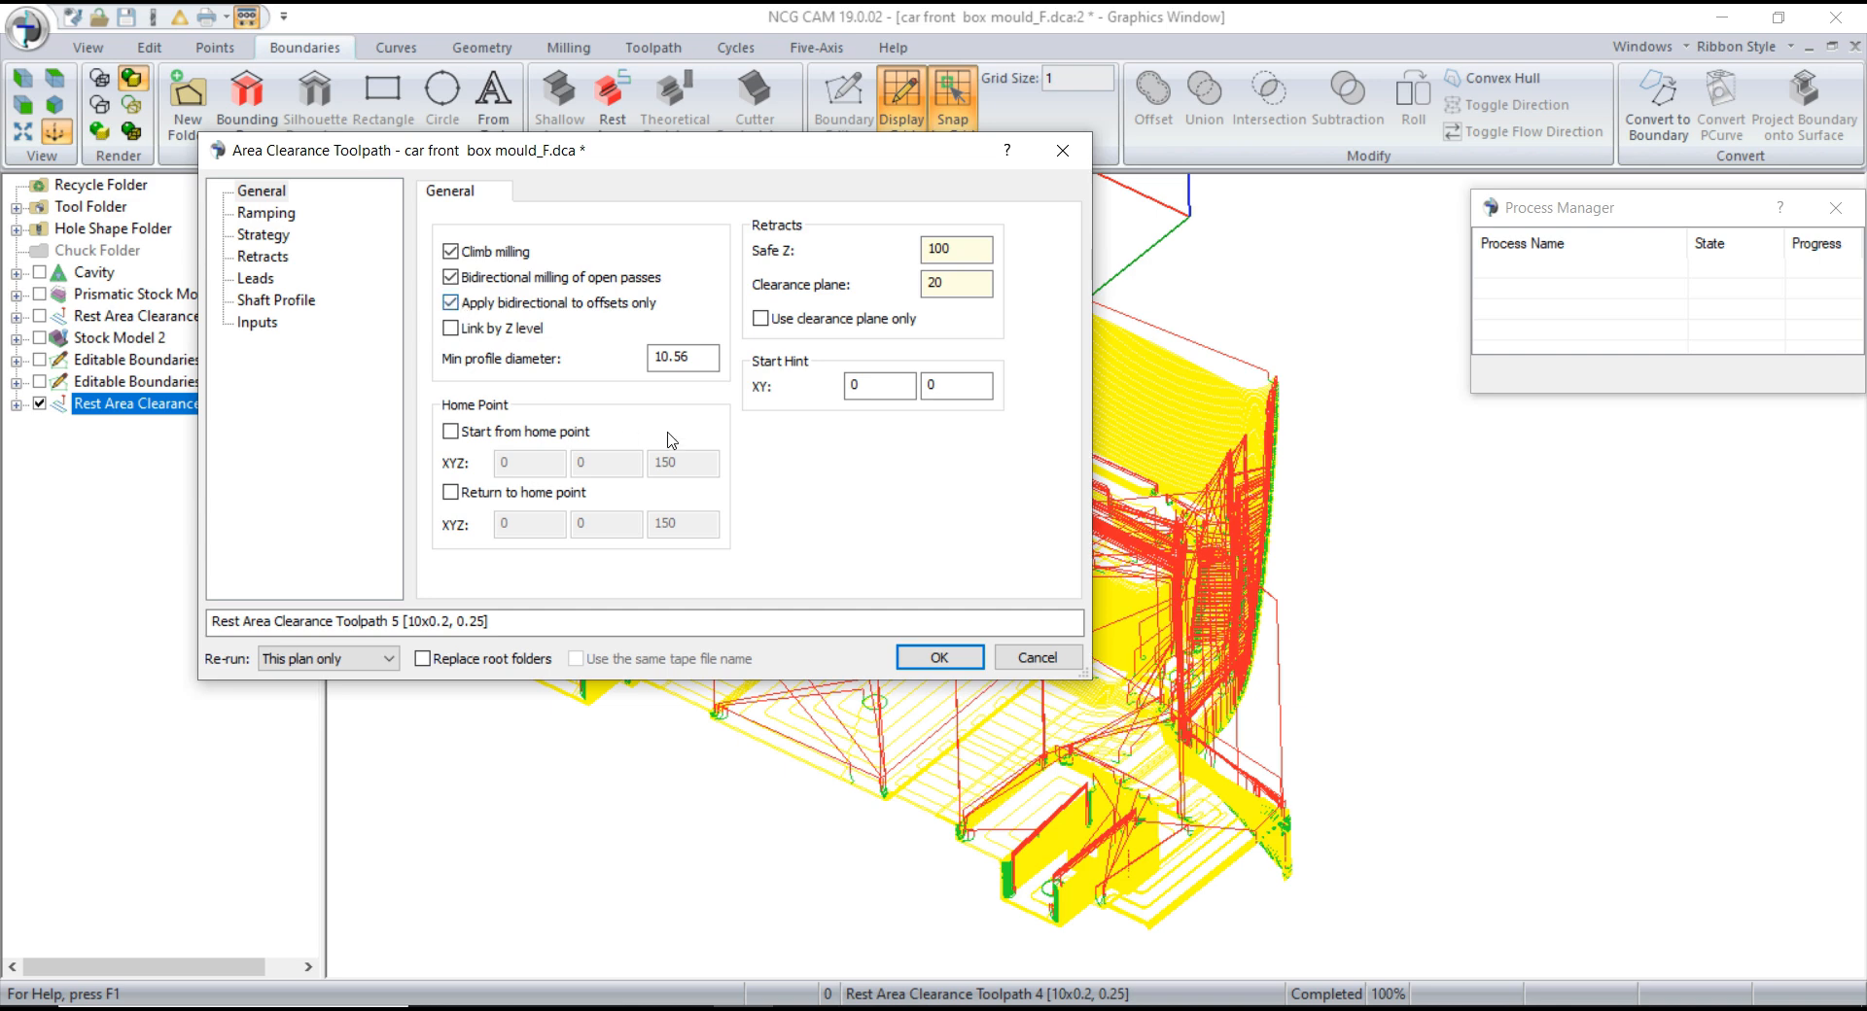
pyautogui.click(266, 213)
pyautogui.click(263, 235)
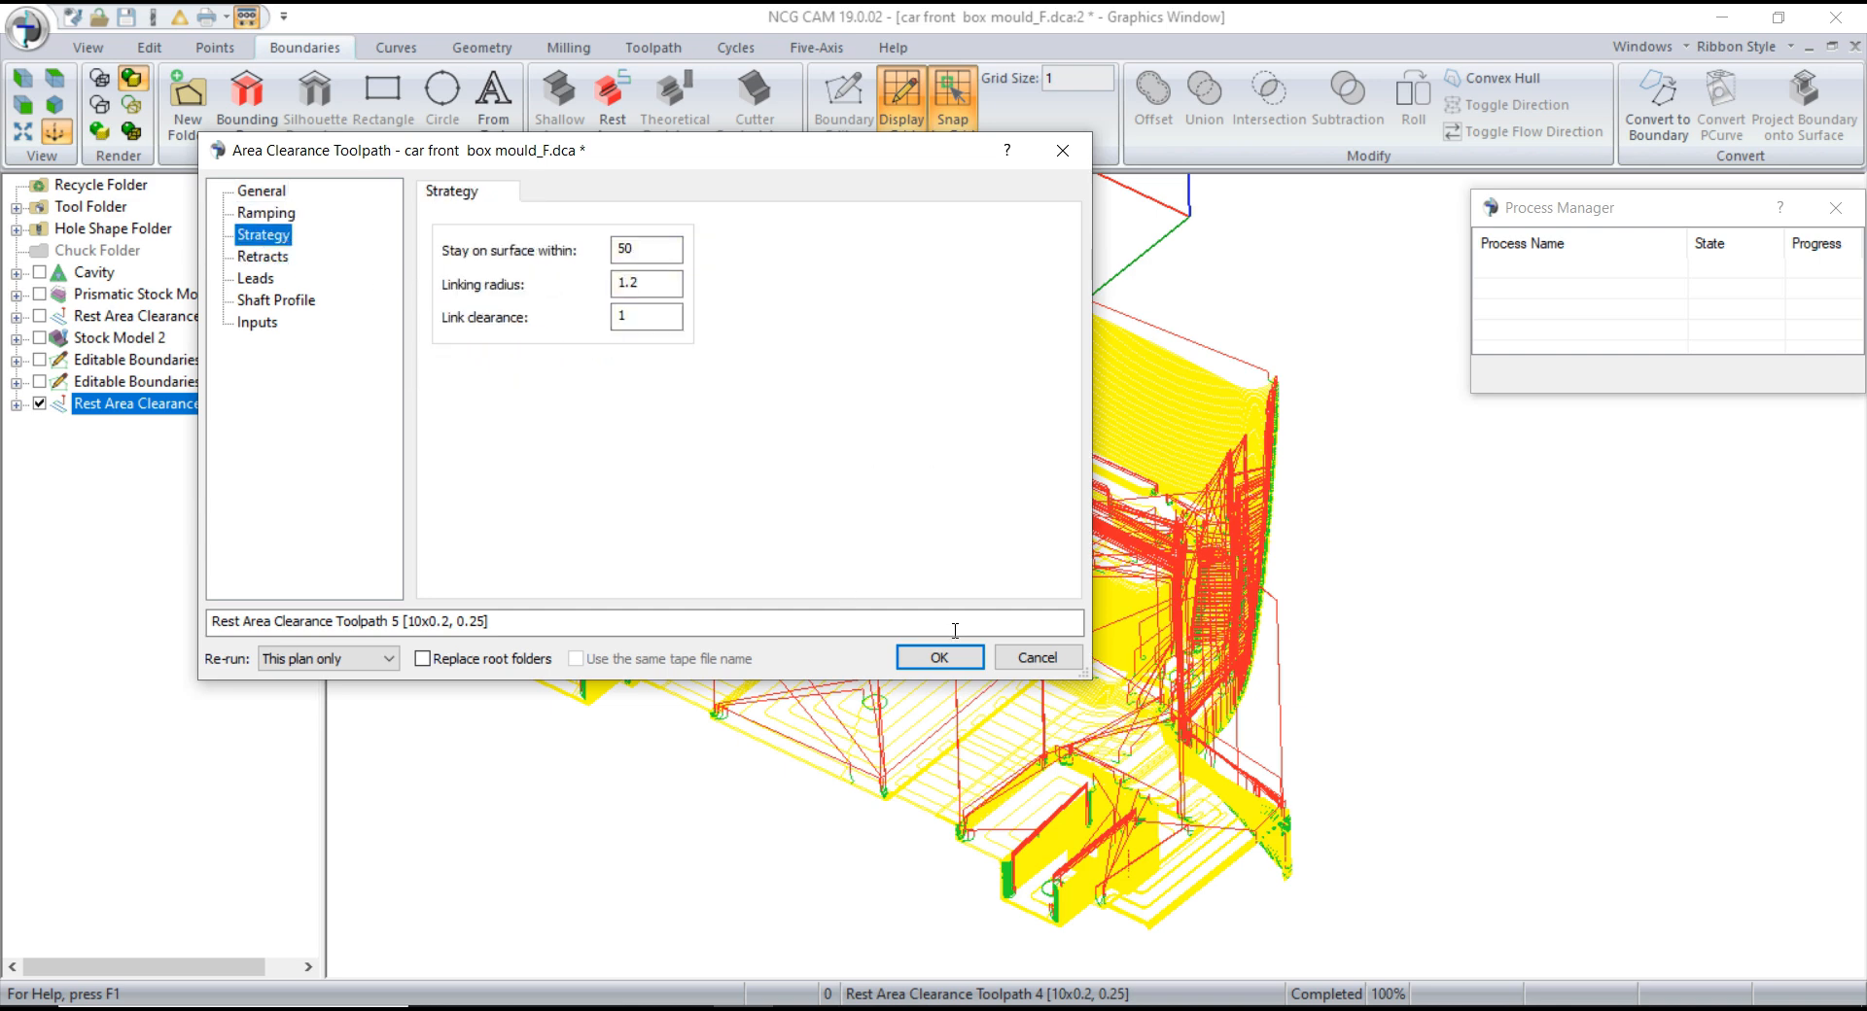
pyautogui.click(941, 660)
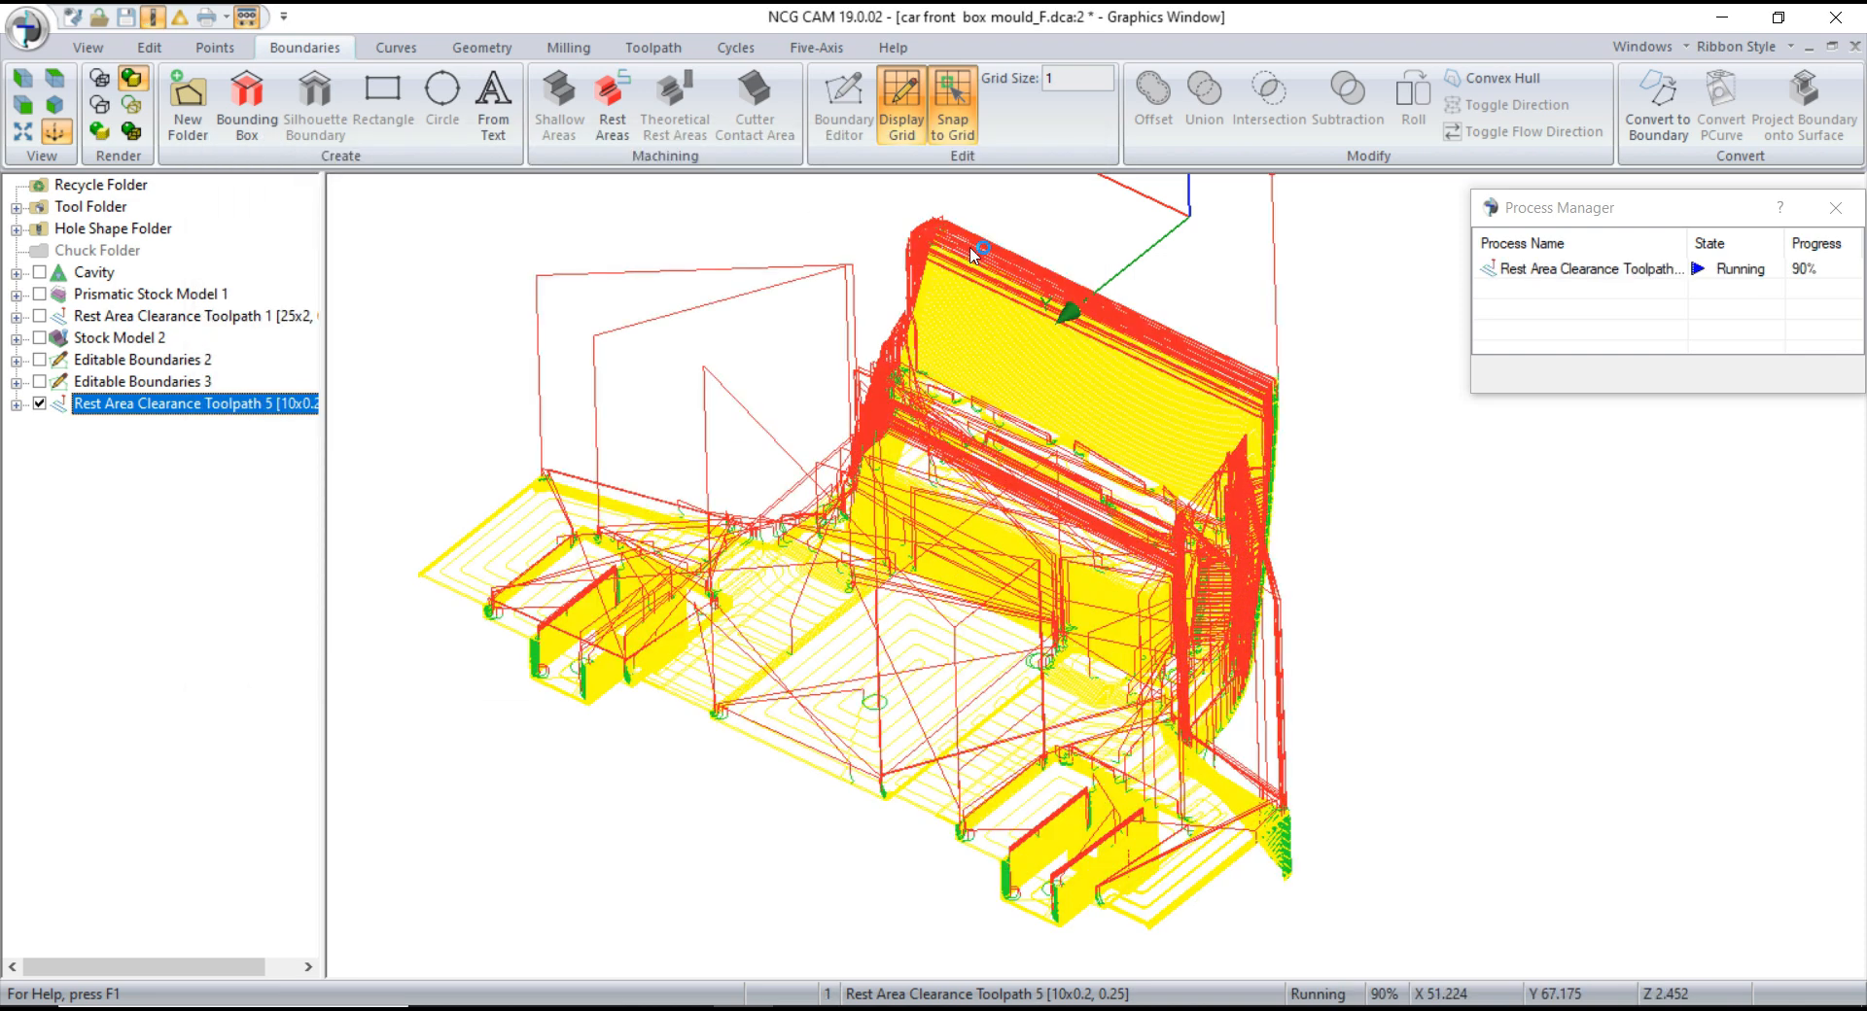
pyautogui.scroll(-3, 1132, 484)
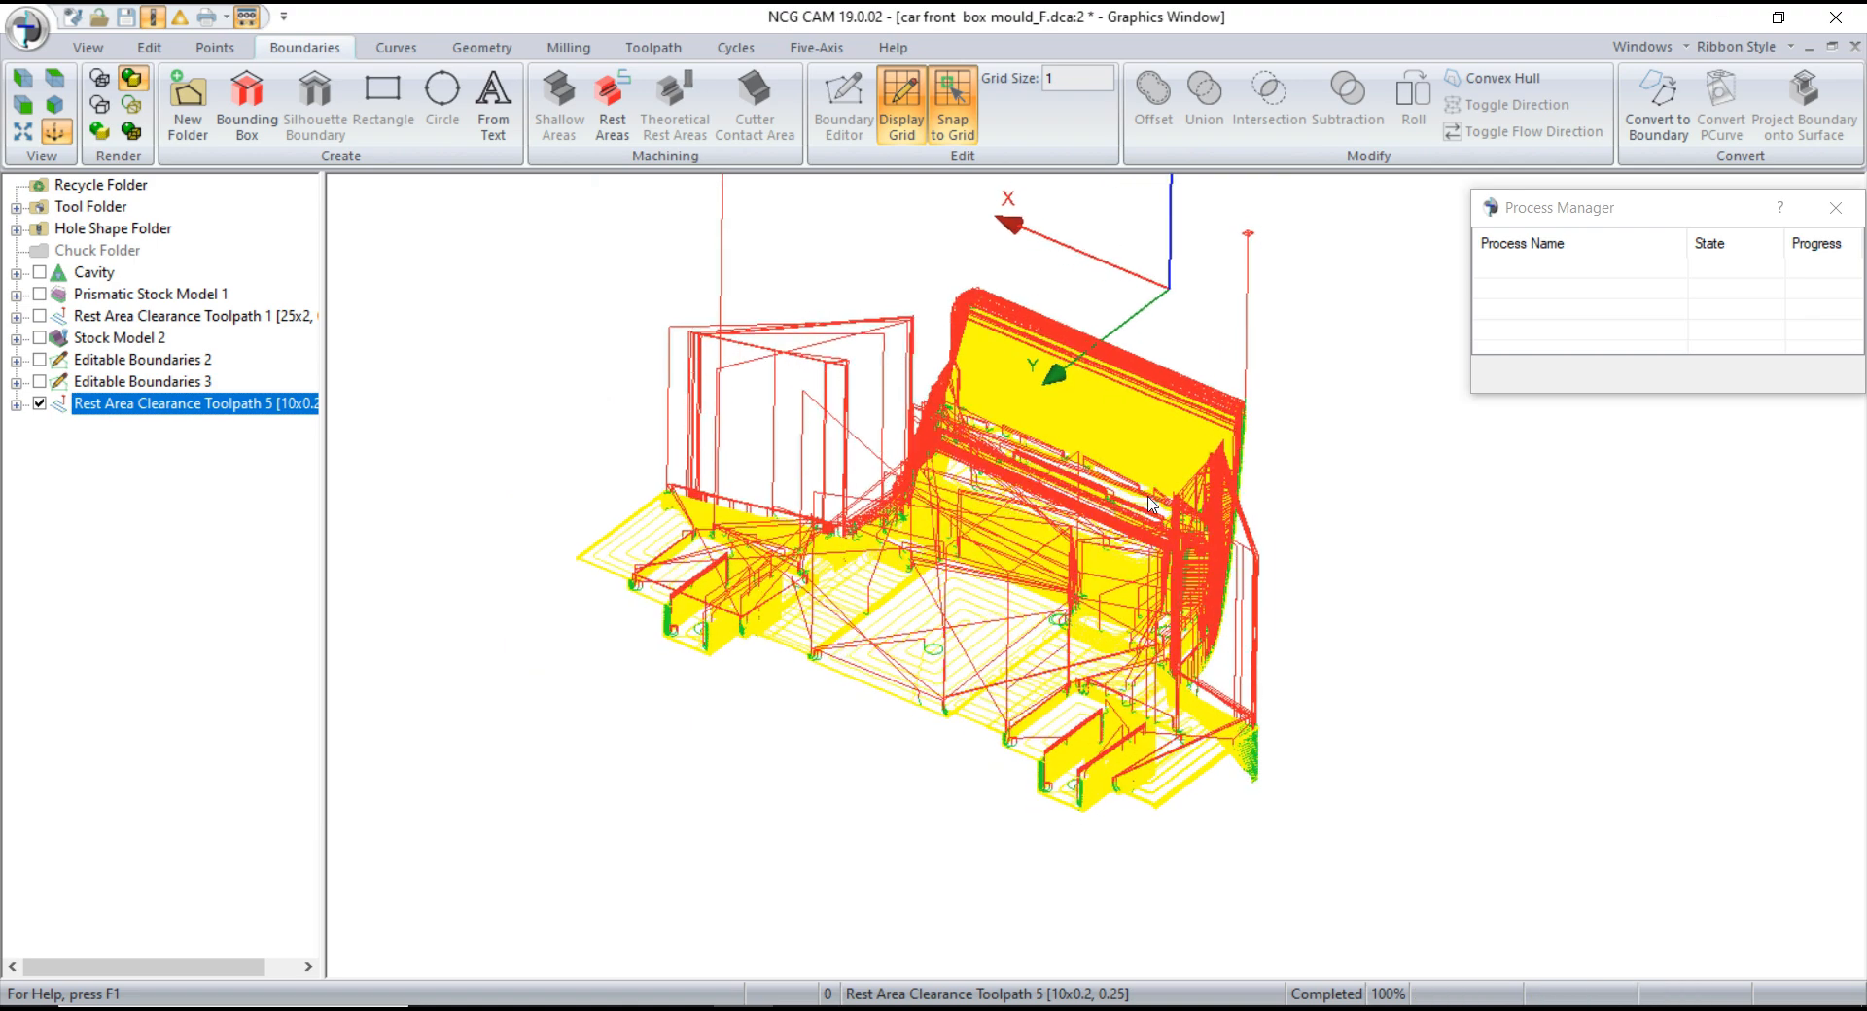
# - Turn off bidirectional milling of open passes for the rest area clearance toolpath and recalculate it
pyautogui.rightClick(184, 411)
pyautogui.click(253, 992)
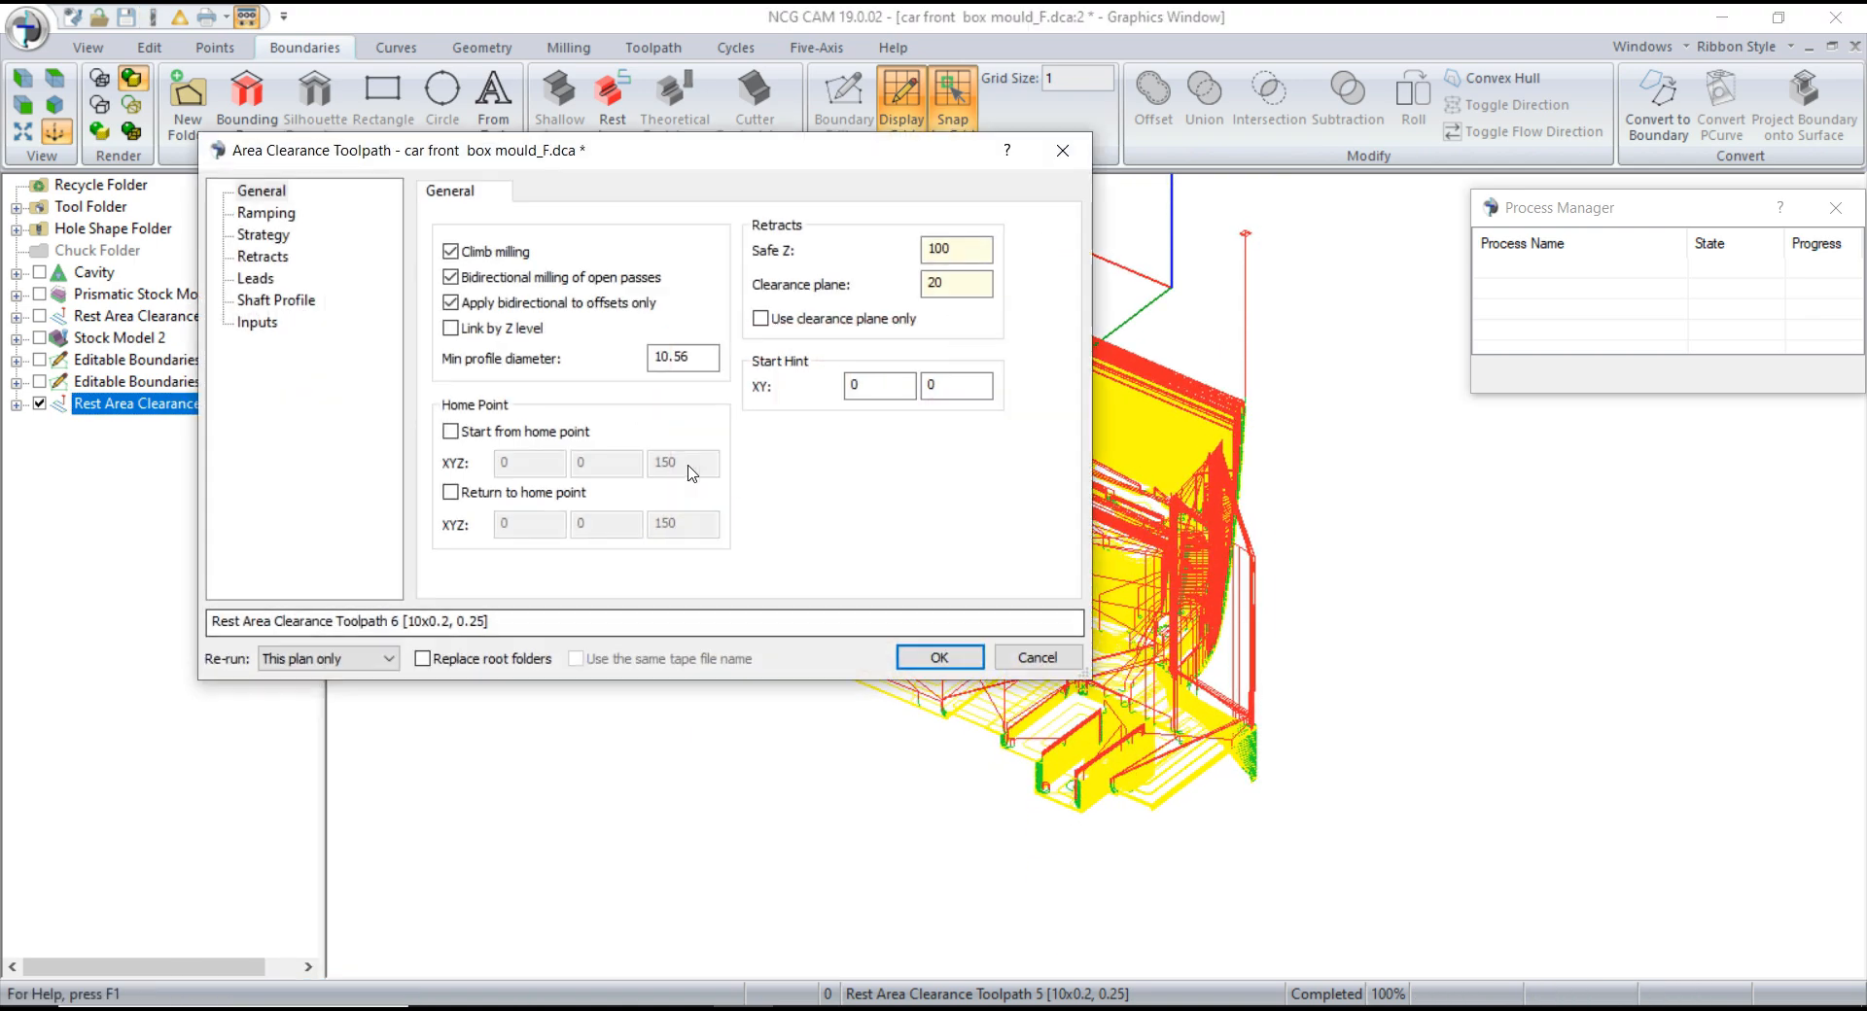
pyautogui.click(450, 278)
pyautogui.click(424, 659)
pyautogui.click(976, 662)
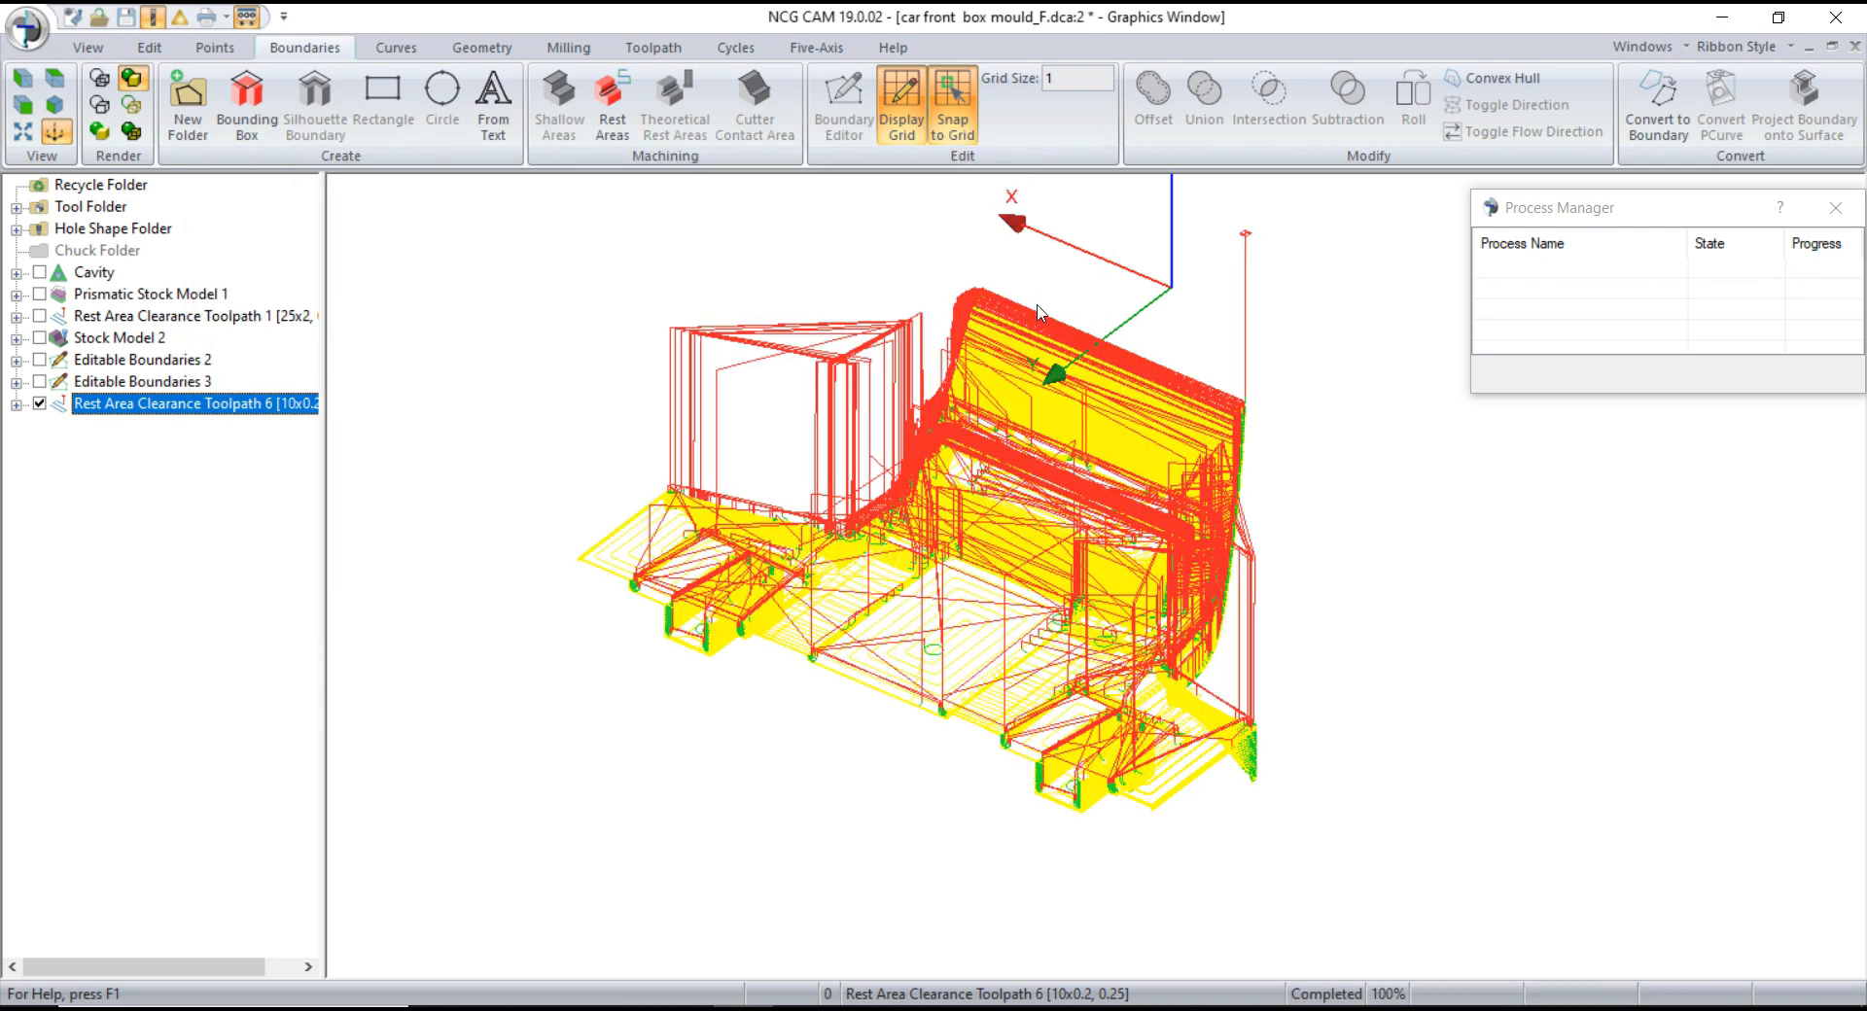
# - Enable bidirectional milling of open passes without the offsets-only restriction, set minimal vertical retracts to clear the surface by 5, and recalculate the toolpath
pyautogui.rightClick(188, 416)
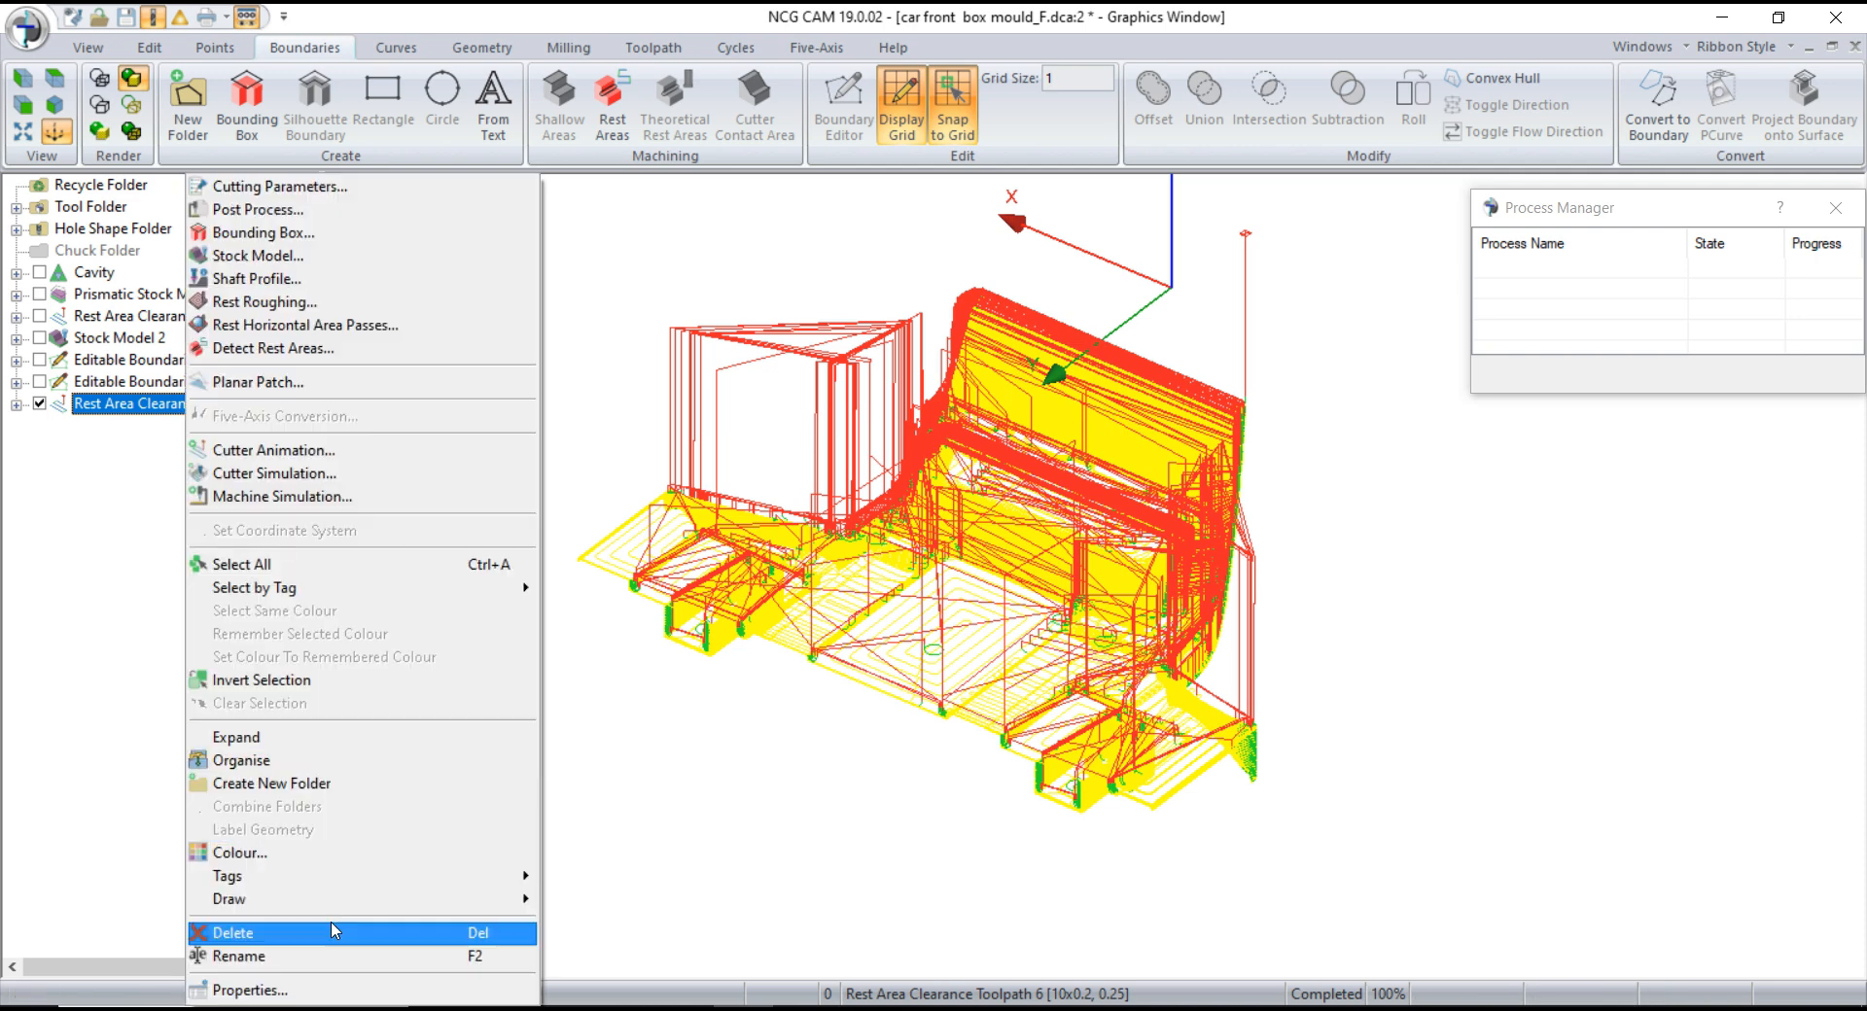
pyautogui.click(341, 992)
pyautogui.click(451, 278)
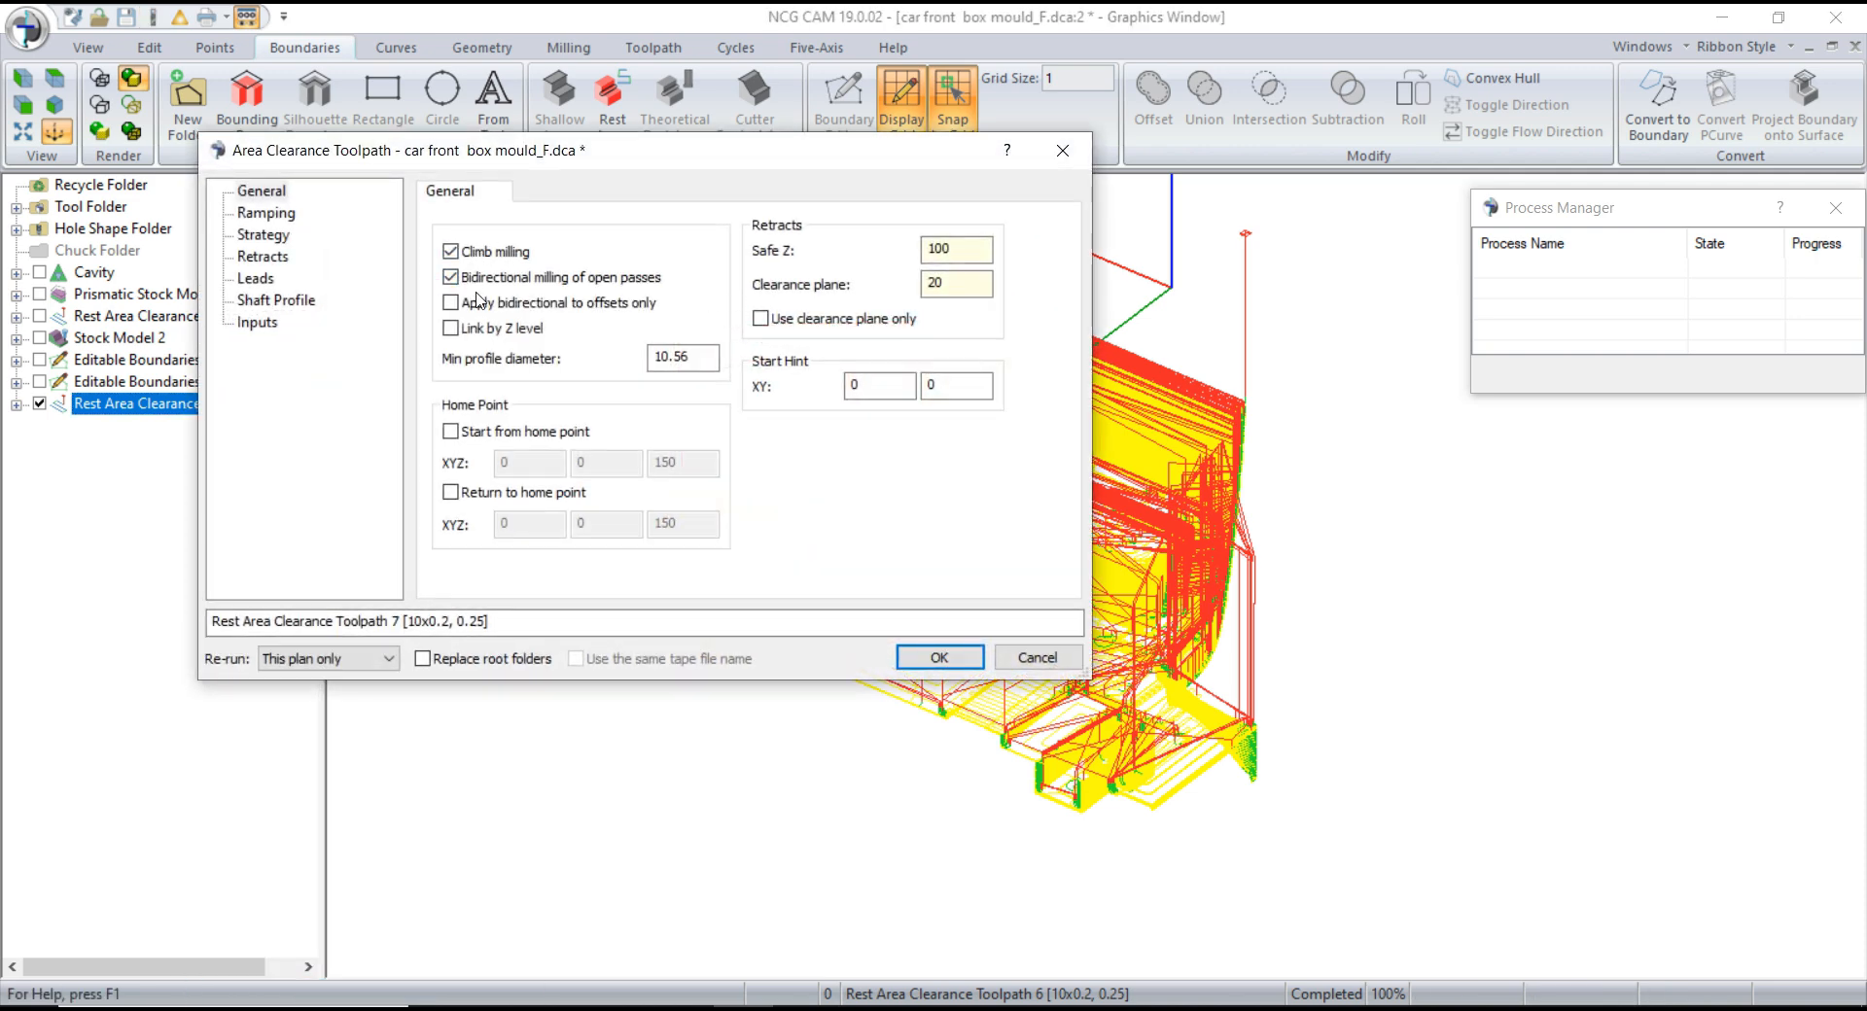
pyautogui.click(266, 213)
pyautogui.click(265, 235)
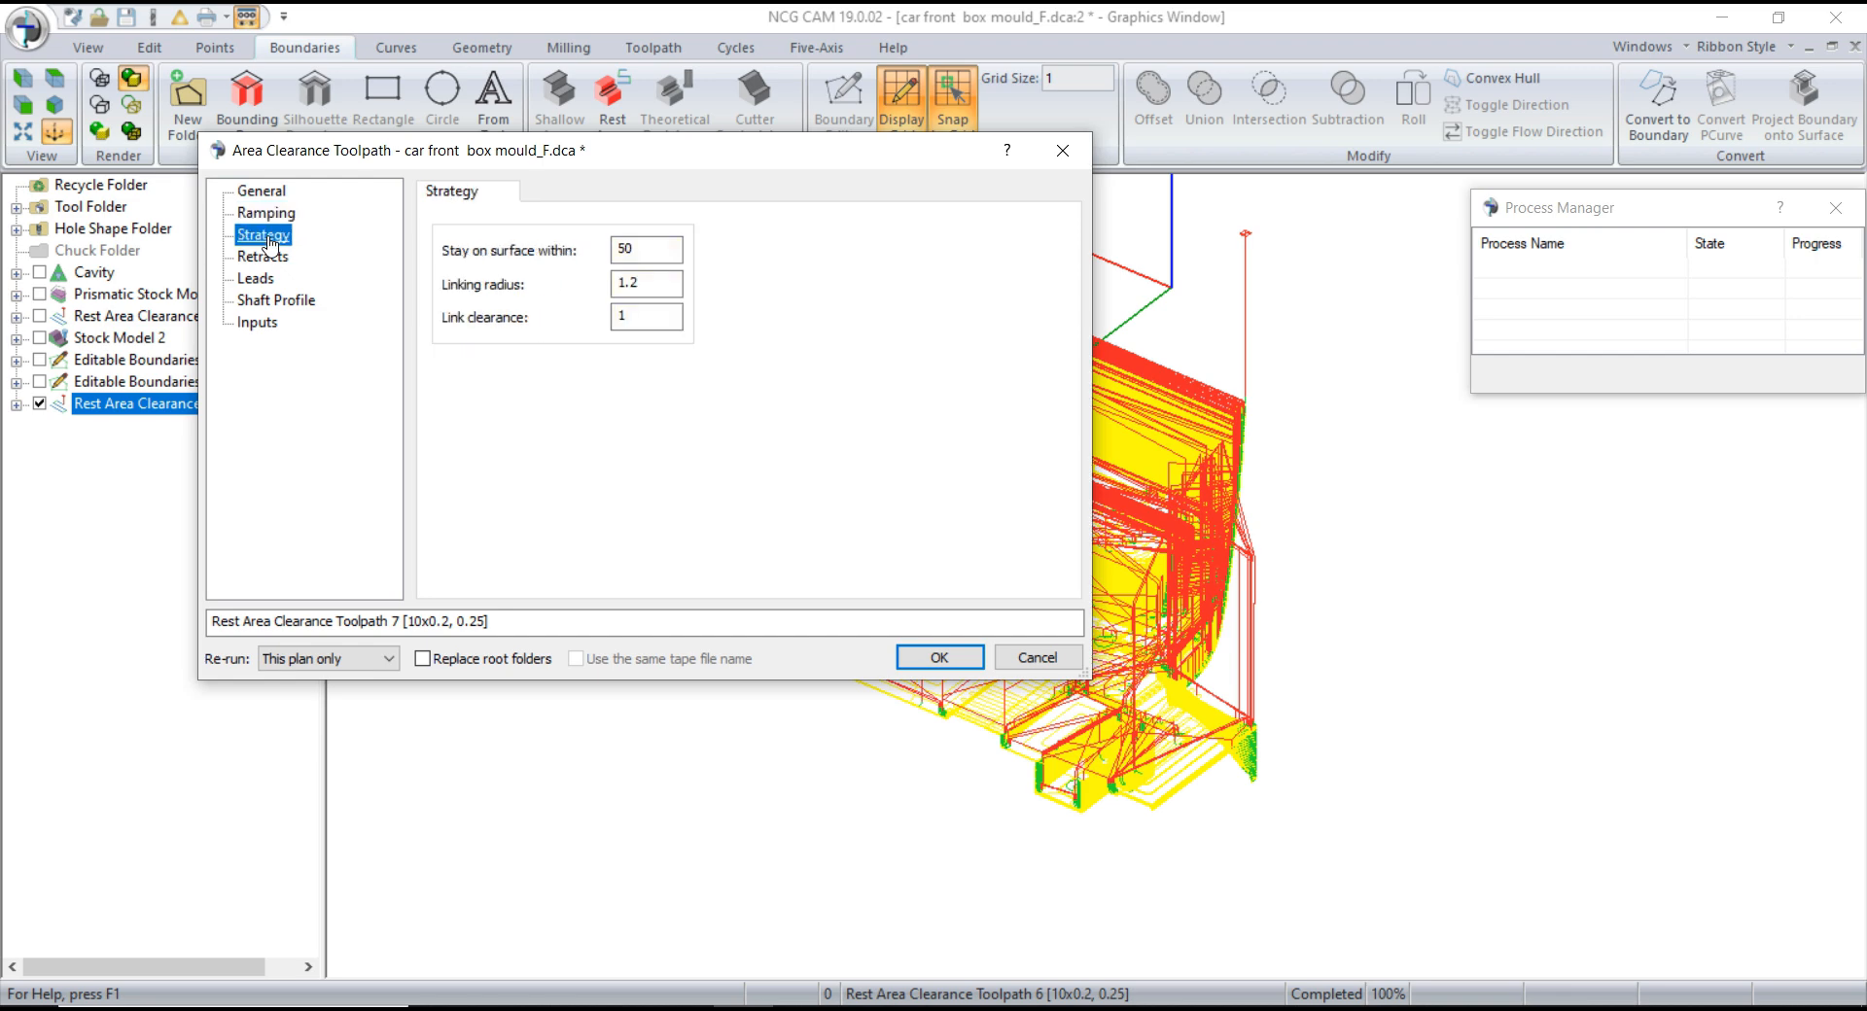
pyautogui.click(269, 261)
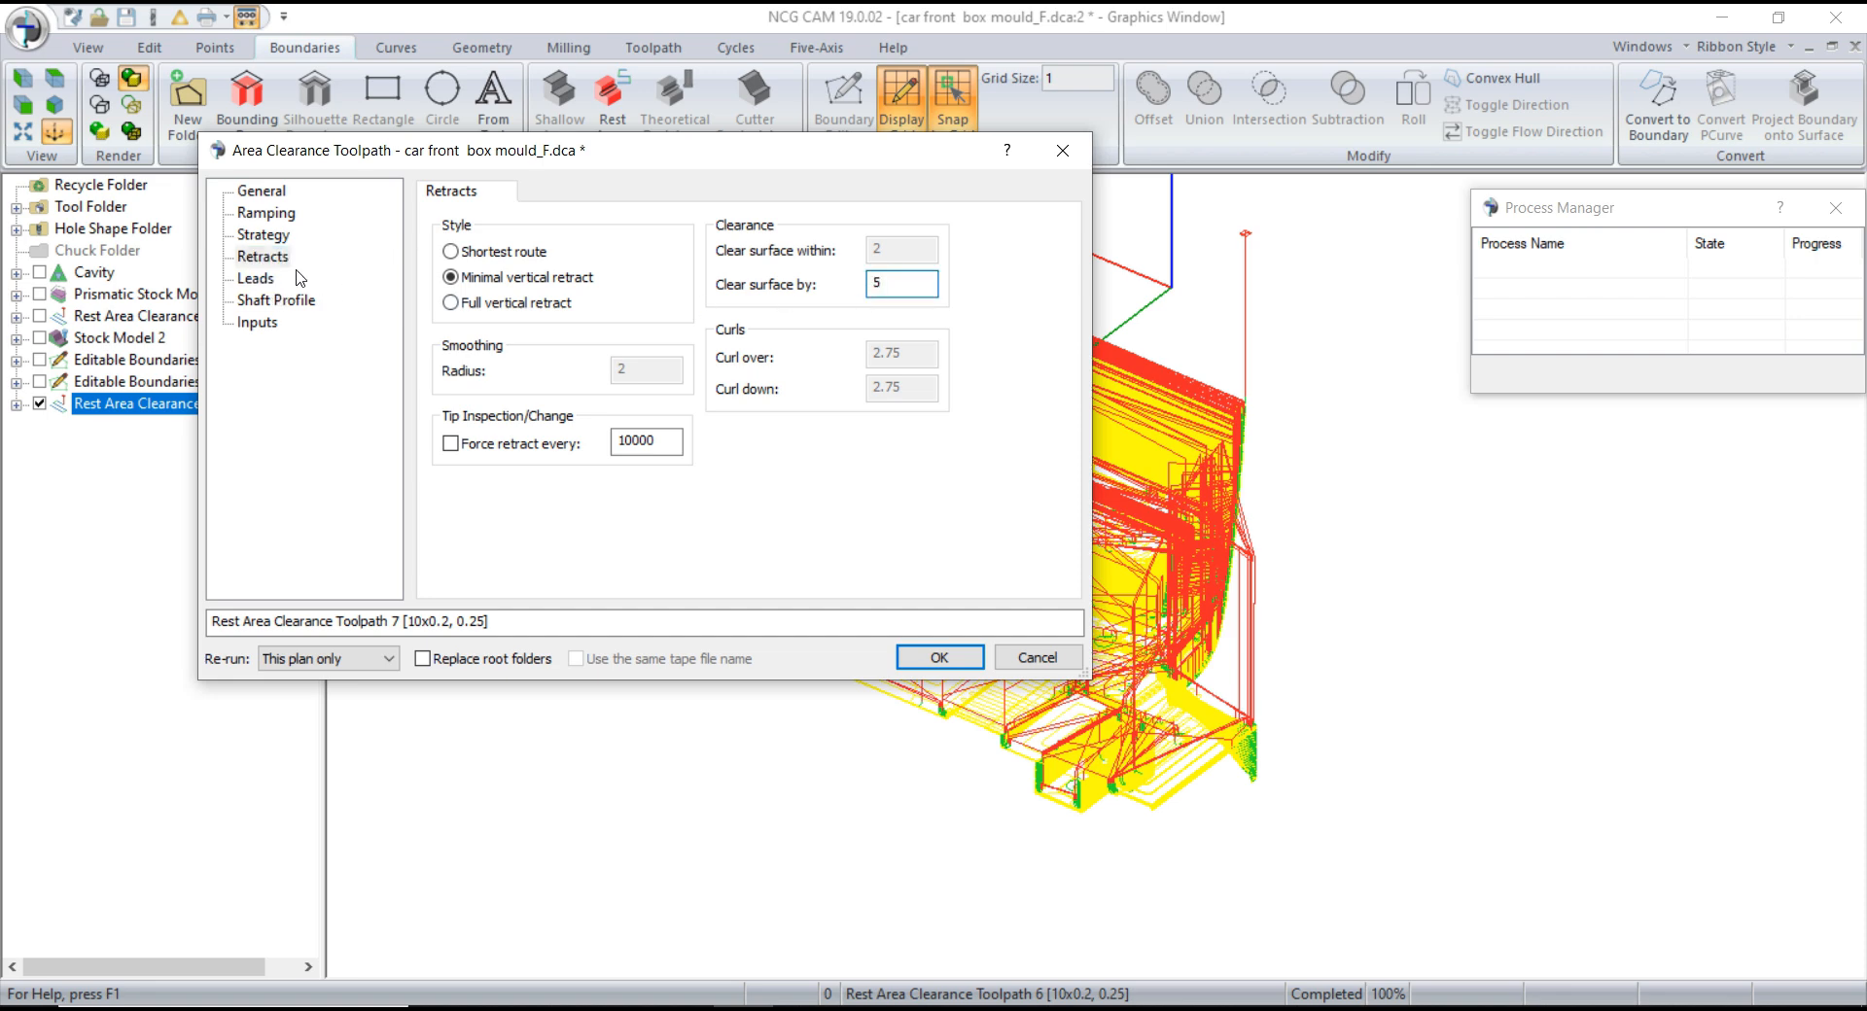
pyautogui.click(260, 281)
pyautogui.click(270, 302)
pyautogui.click(259, 323)
pyautogui.click(923, 663)
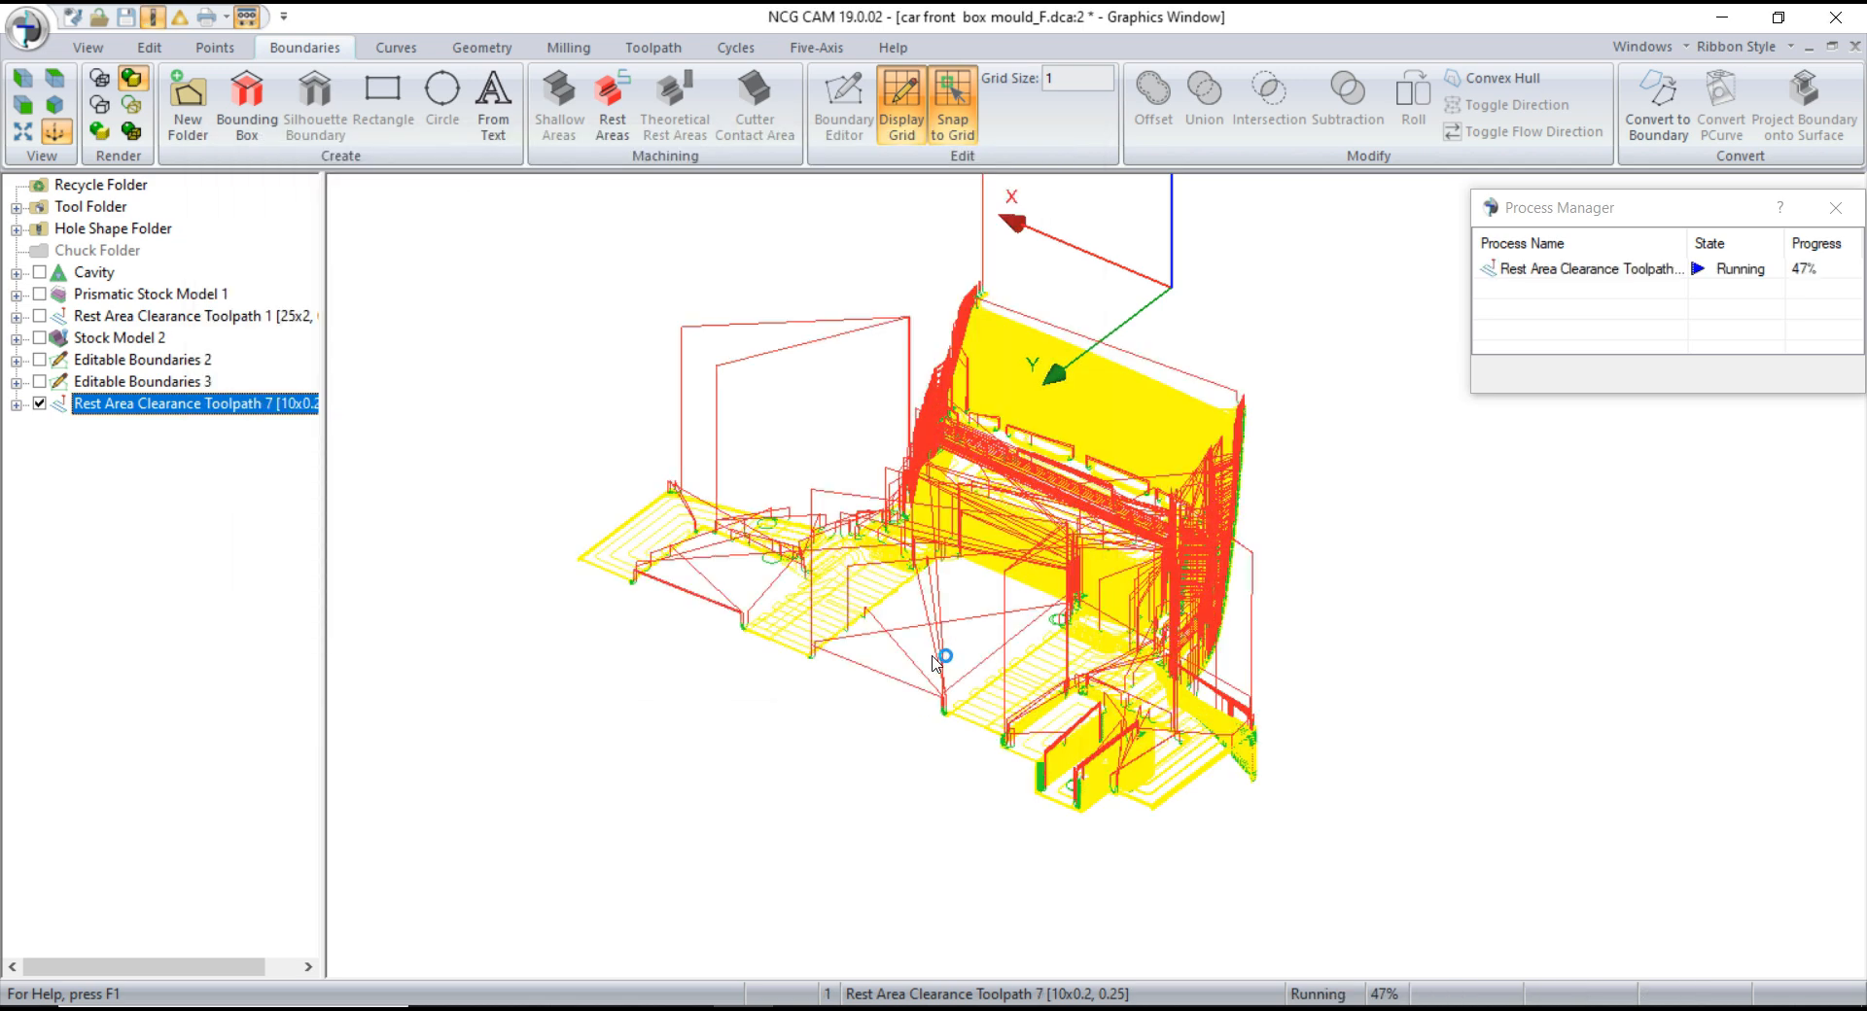
# - Examine the toolpath's retracts and links along the steep wall and inner corners, and display the Cavity with it
pyautogui.scroll(8, 1164, 617)
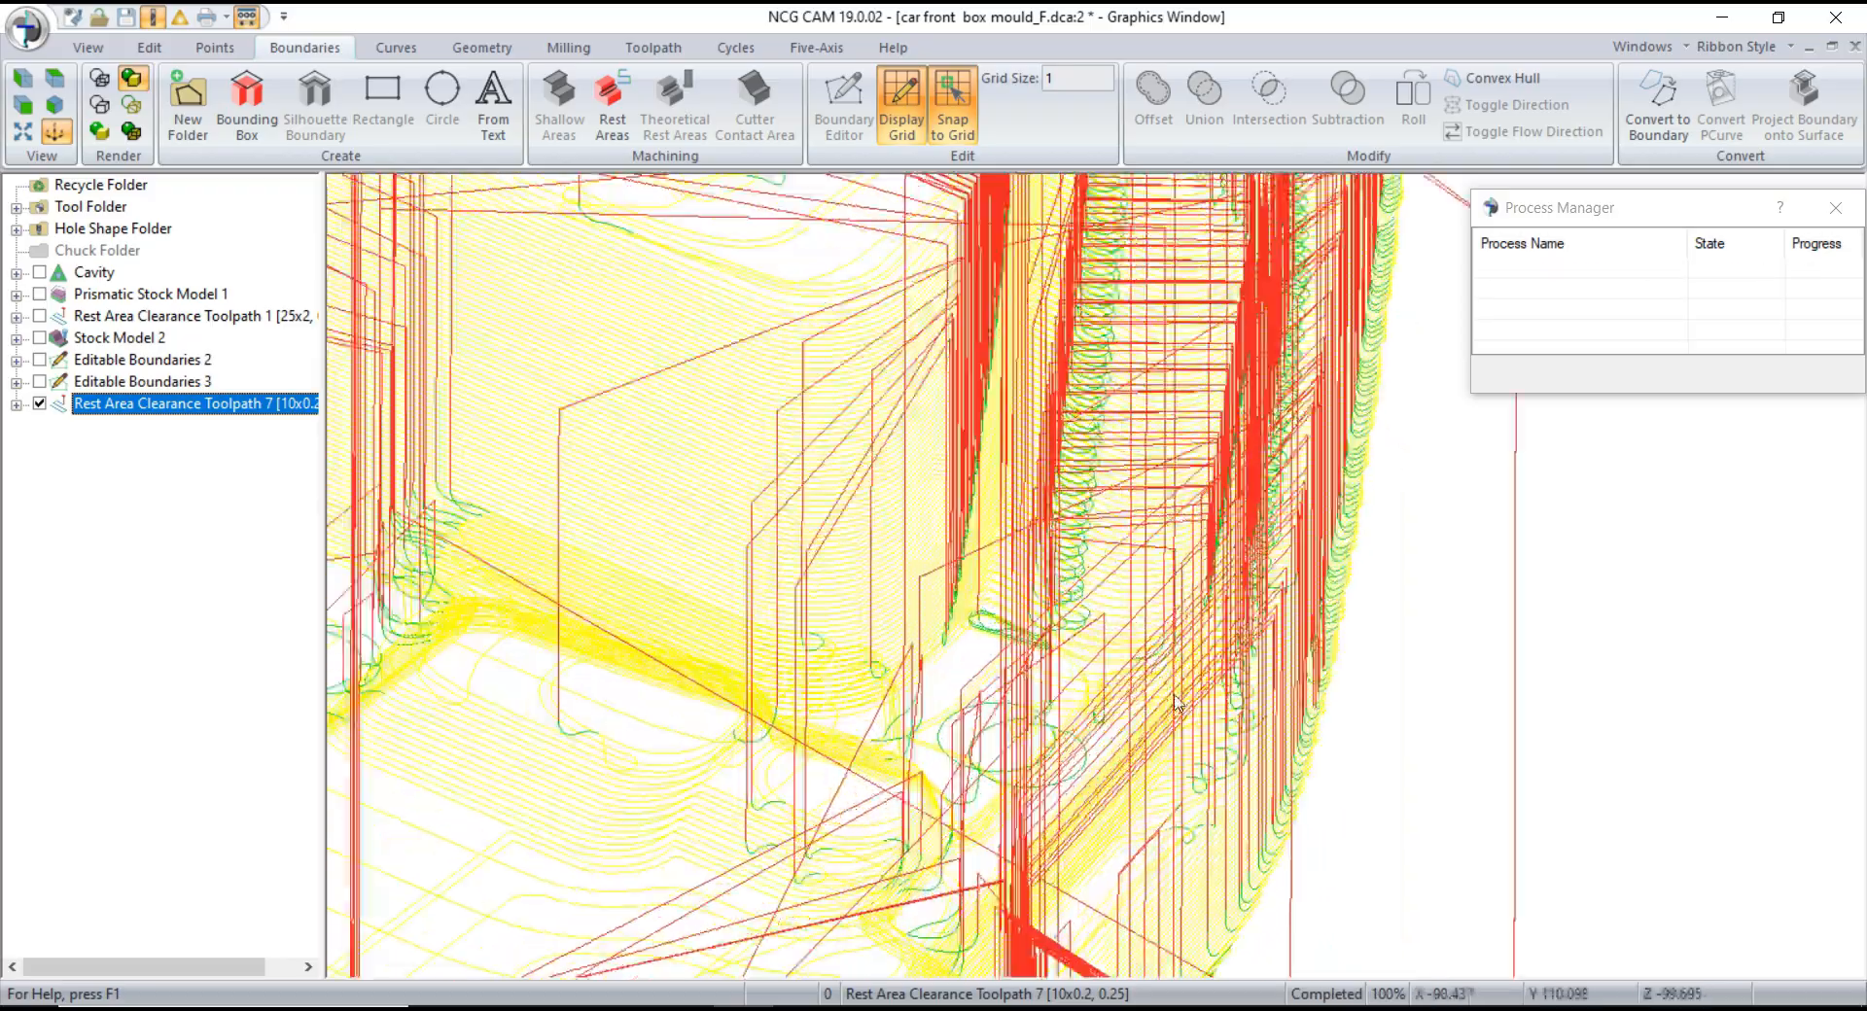
pyautogui.scroll(-3, 1251, 448)
pyautogui.moveTo(1249, 451); pyautogui.dragTo(1231, 588, button='middle')
pyautogui.scroll(-5, 1231, 589)
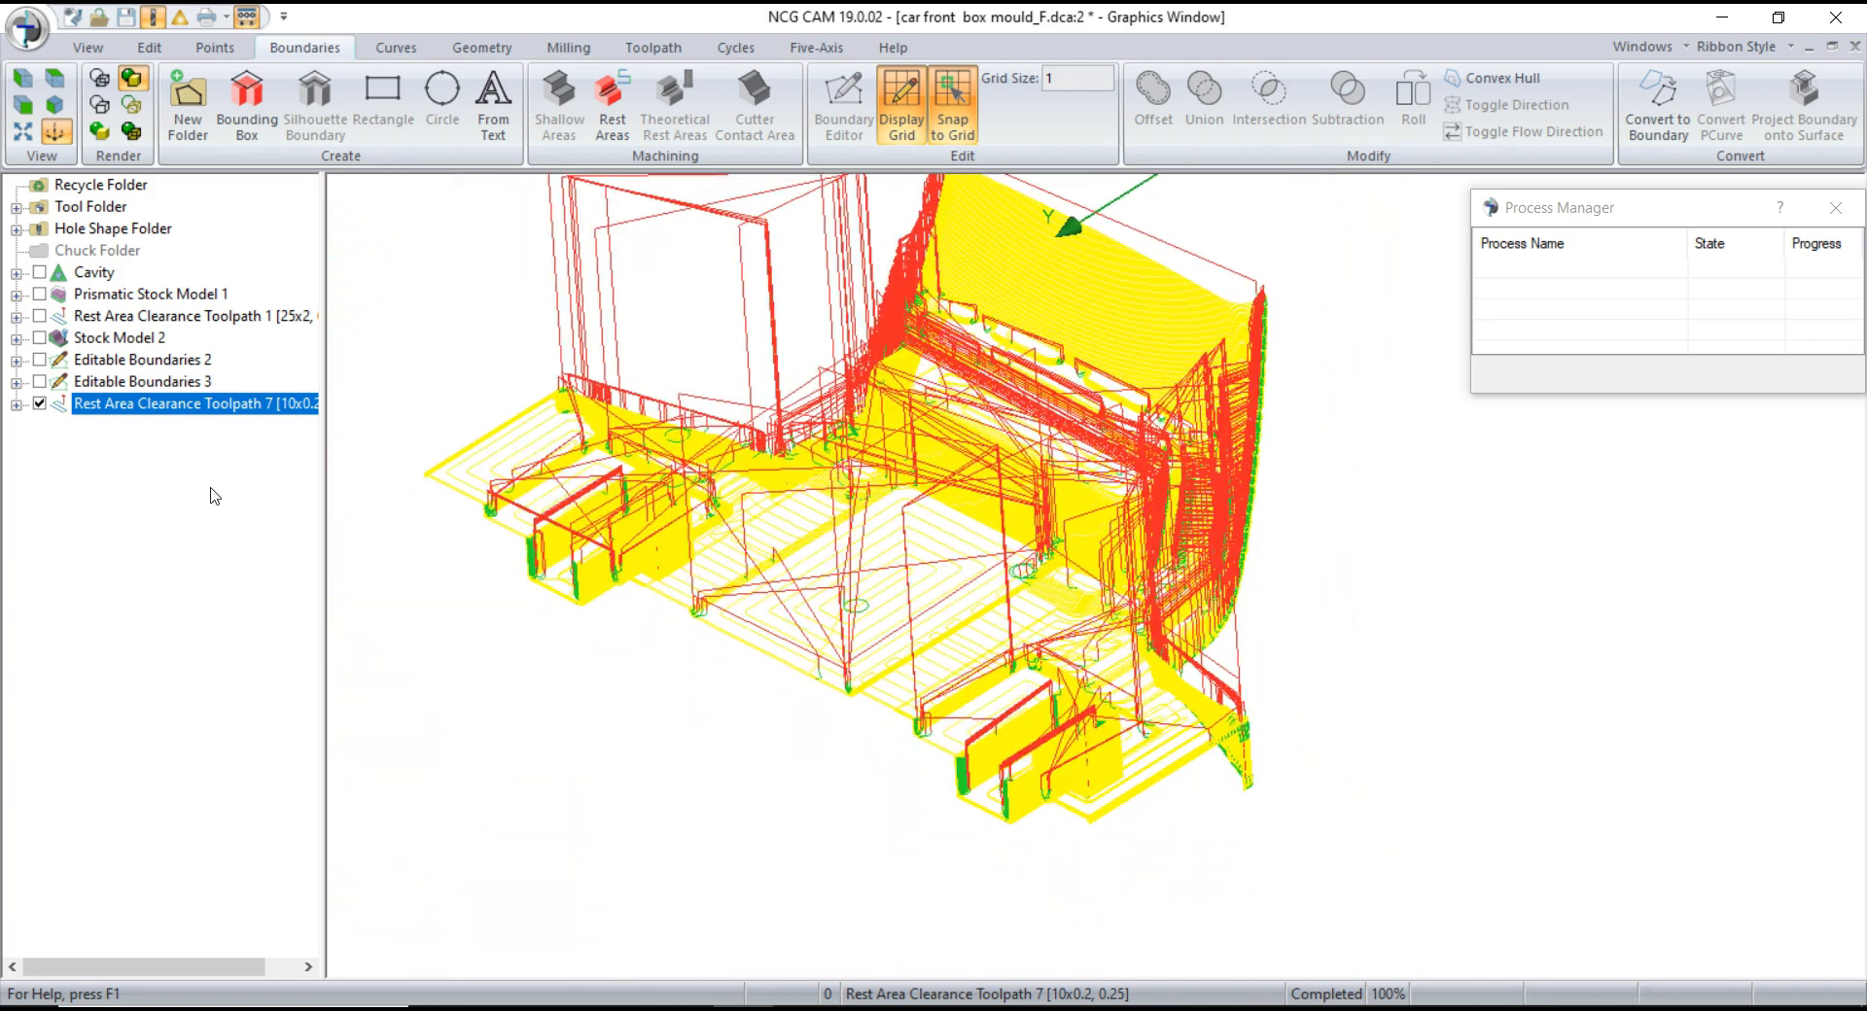
pyautogui.moveTo(580, 544); pyautogui.dragTo(945, 610, button='middle')
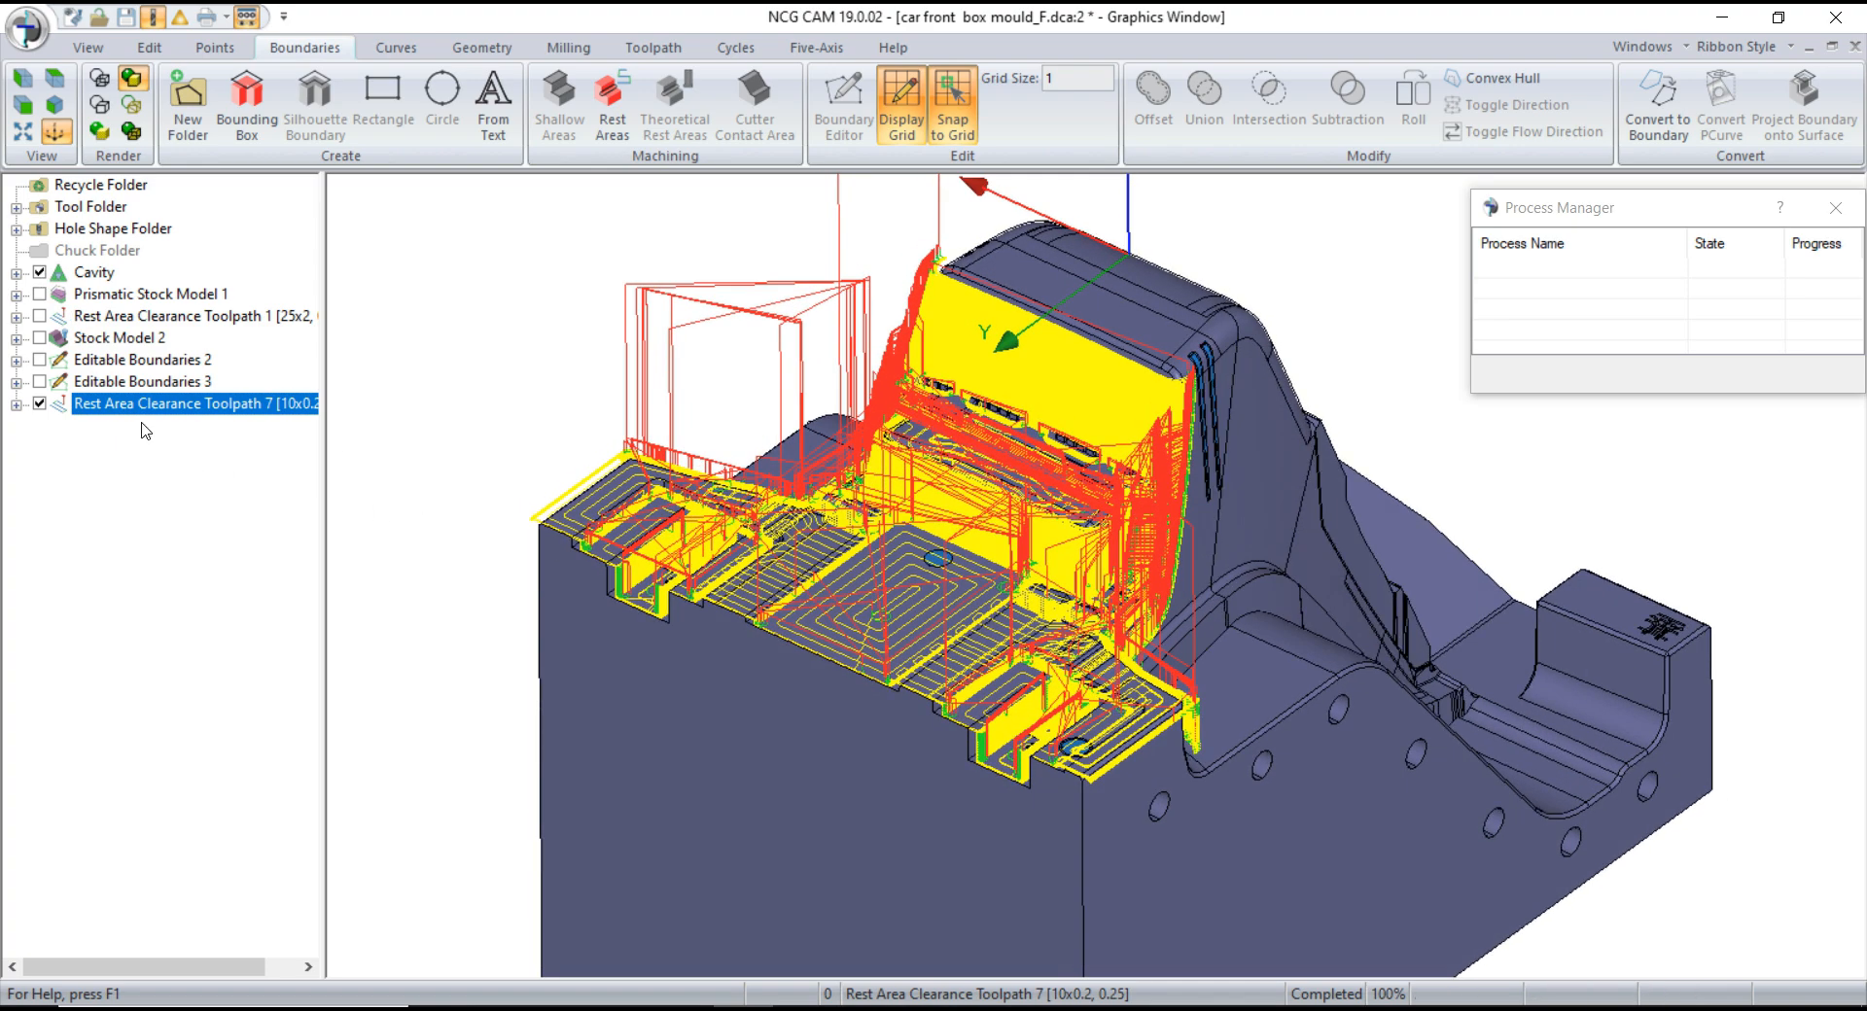
# - Start a cutter simulation of Rest Area Clearance Toolpath 7 using the Cavity and Stock Model 2
pyautogui.click(97, 277)
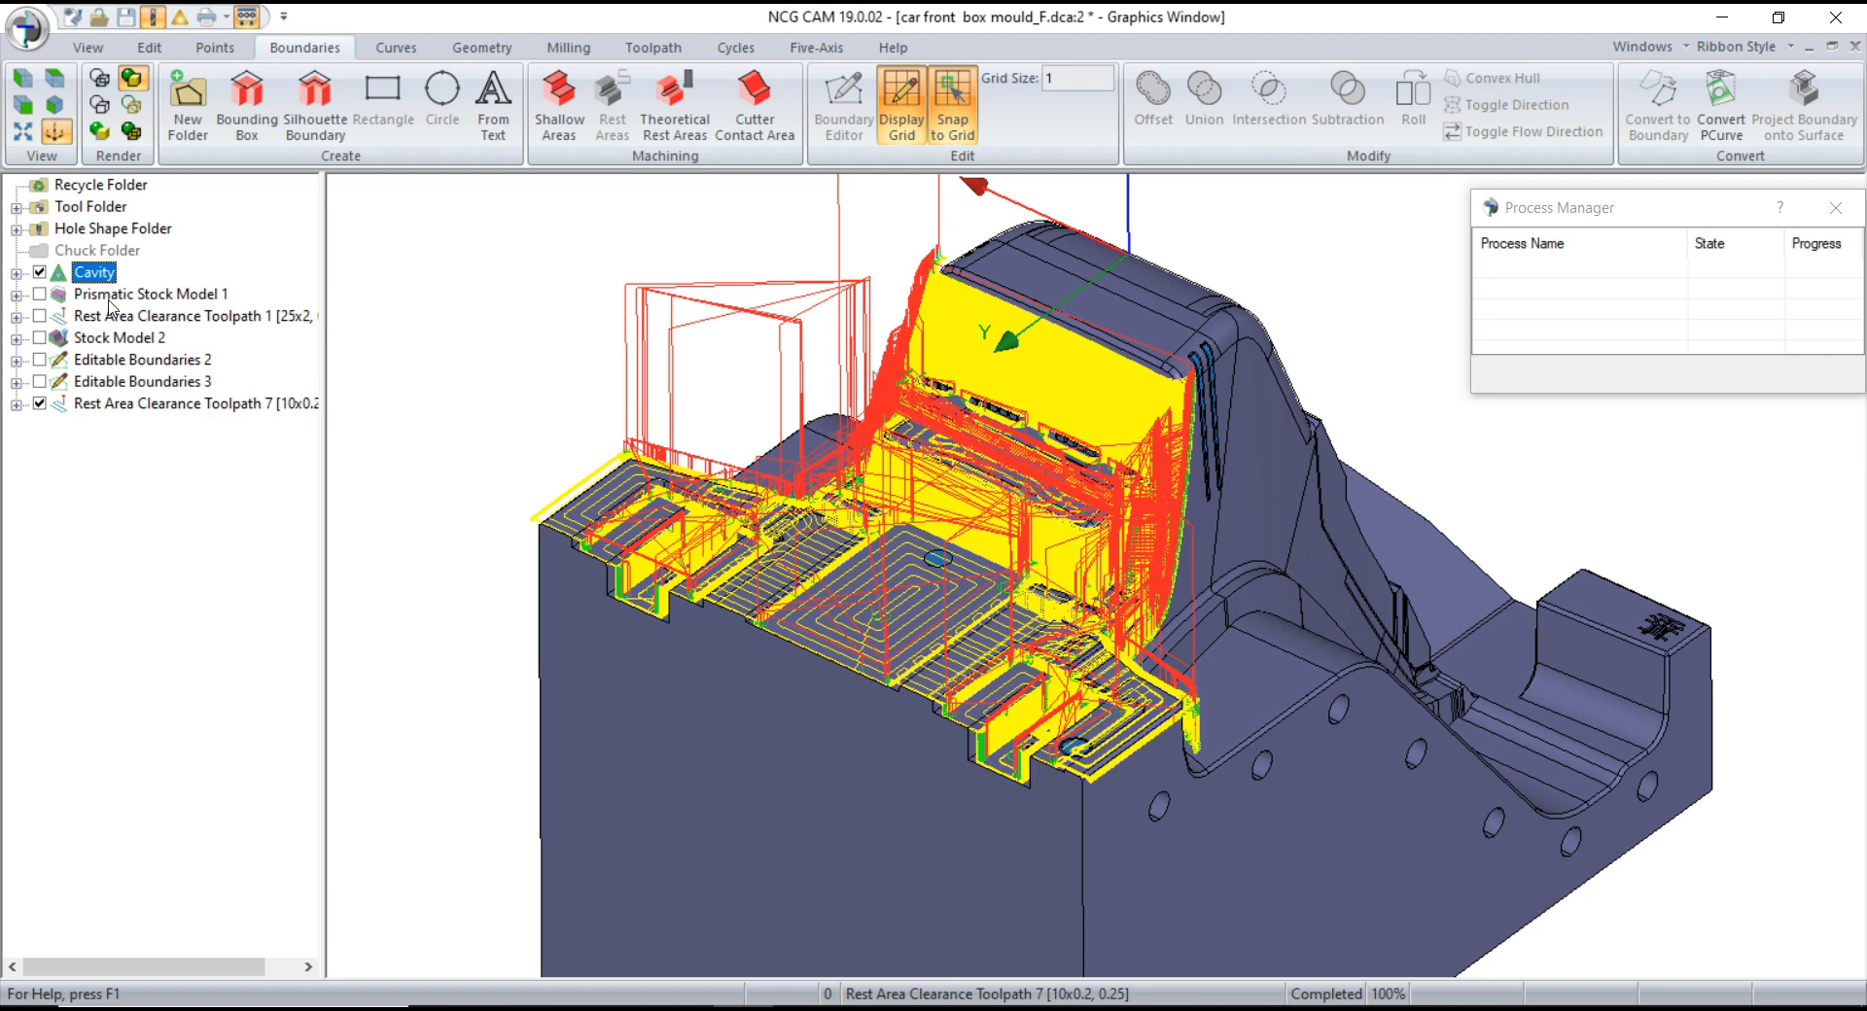
pyautogui.keyDown('ctrl'); pyautogui.click(112, 337); pyautogui.keyUp('ctrl')
pyautogui.keyDown('ctrl'); pyautogui.click(117, 404); pyautogui.keyUp('ctrl')
pyautogui.rightClick(120, 407)
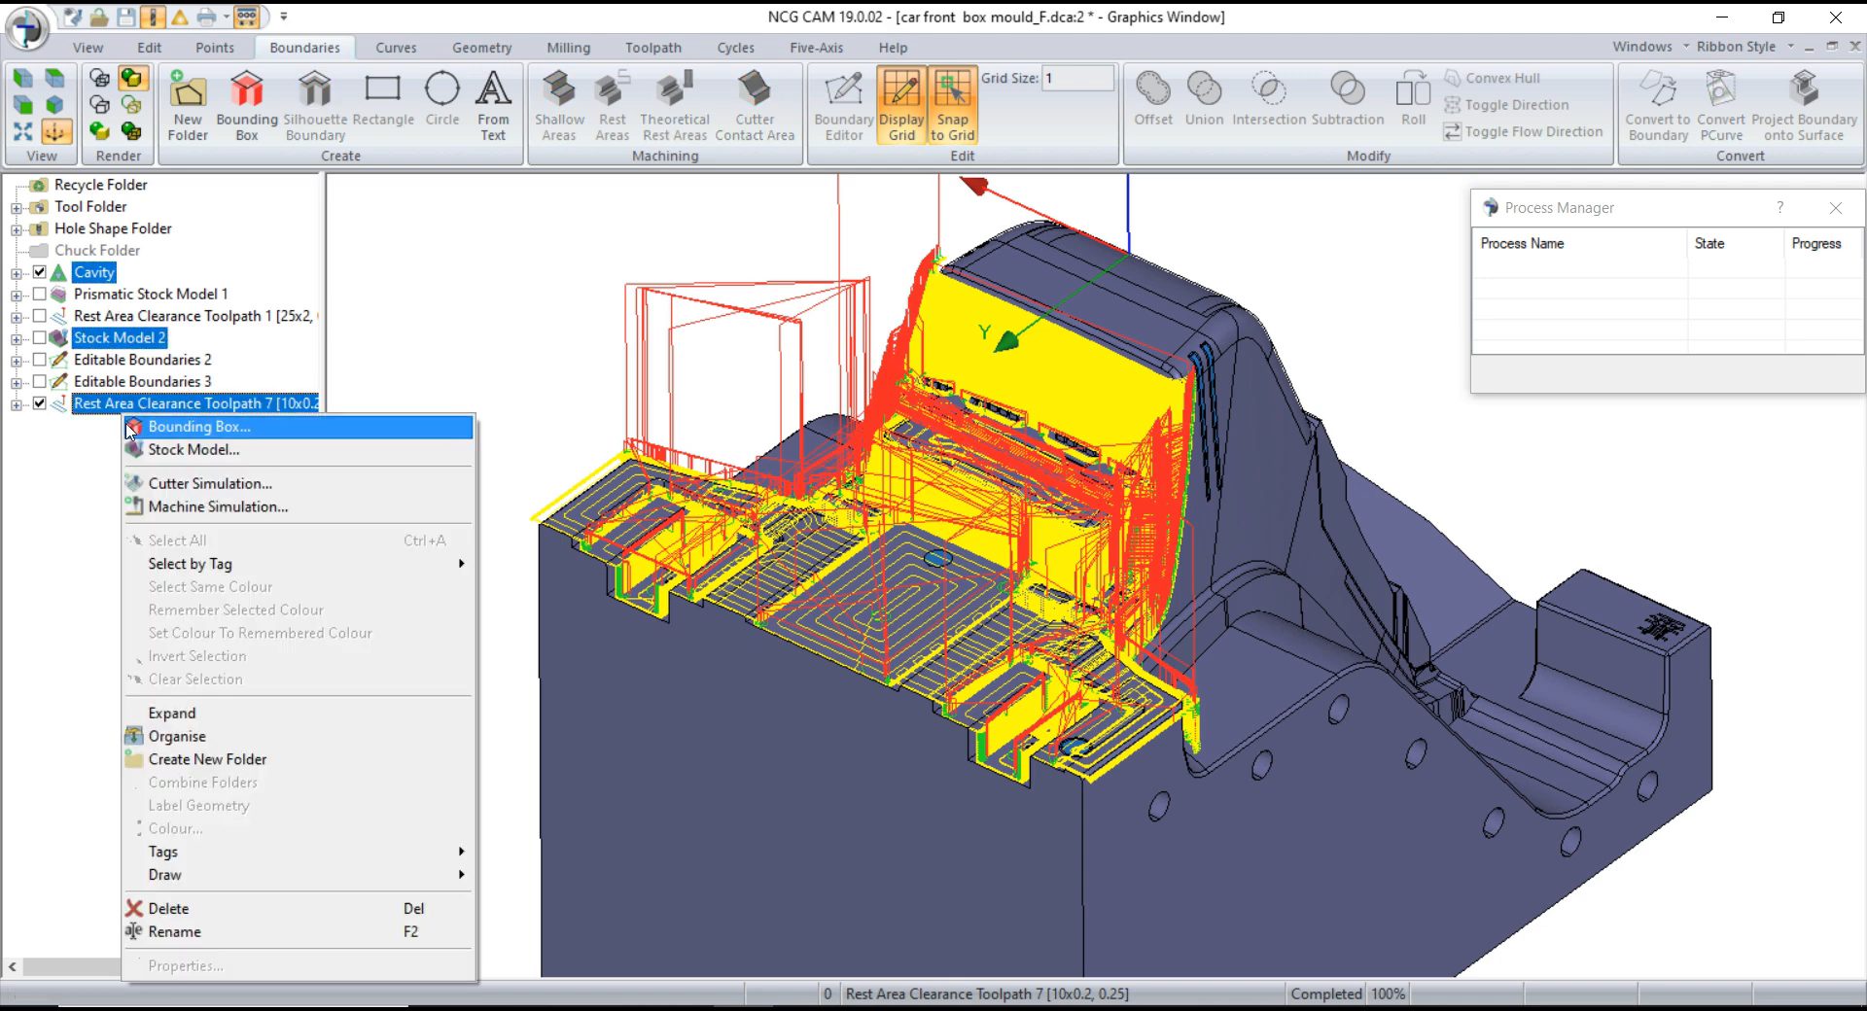
pyautogui.click(168, 494)
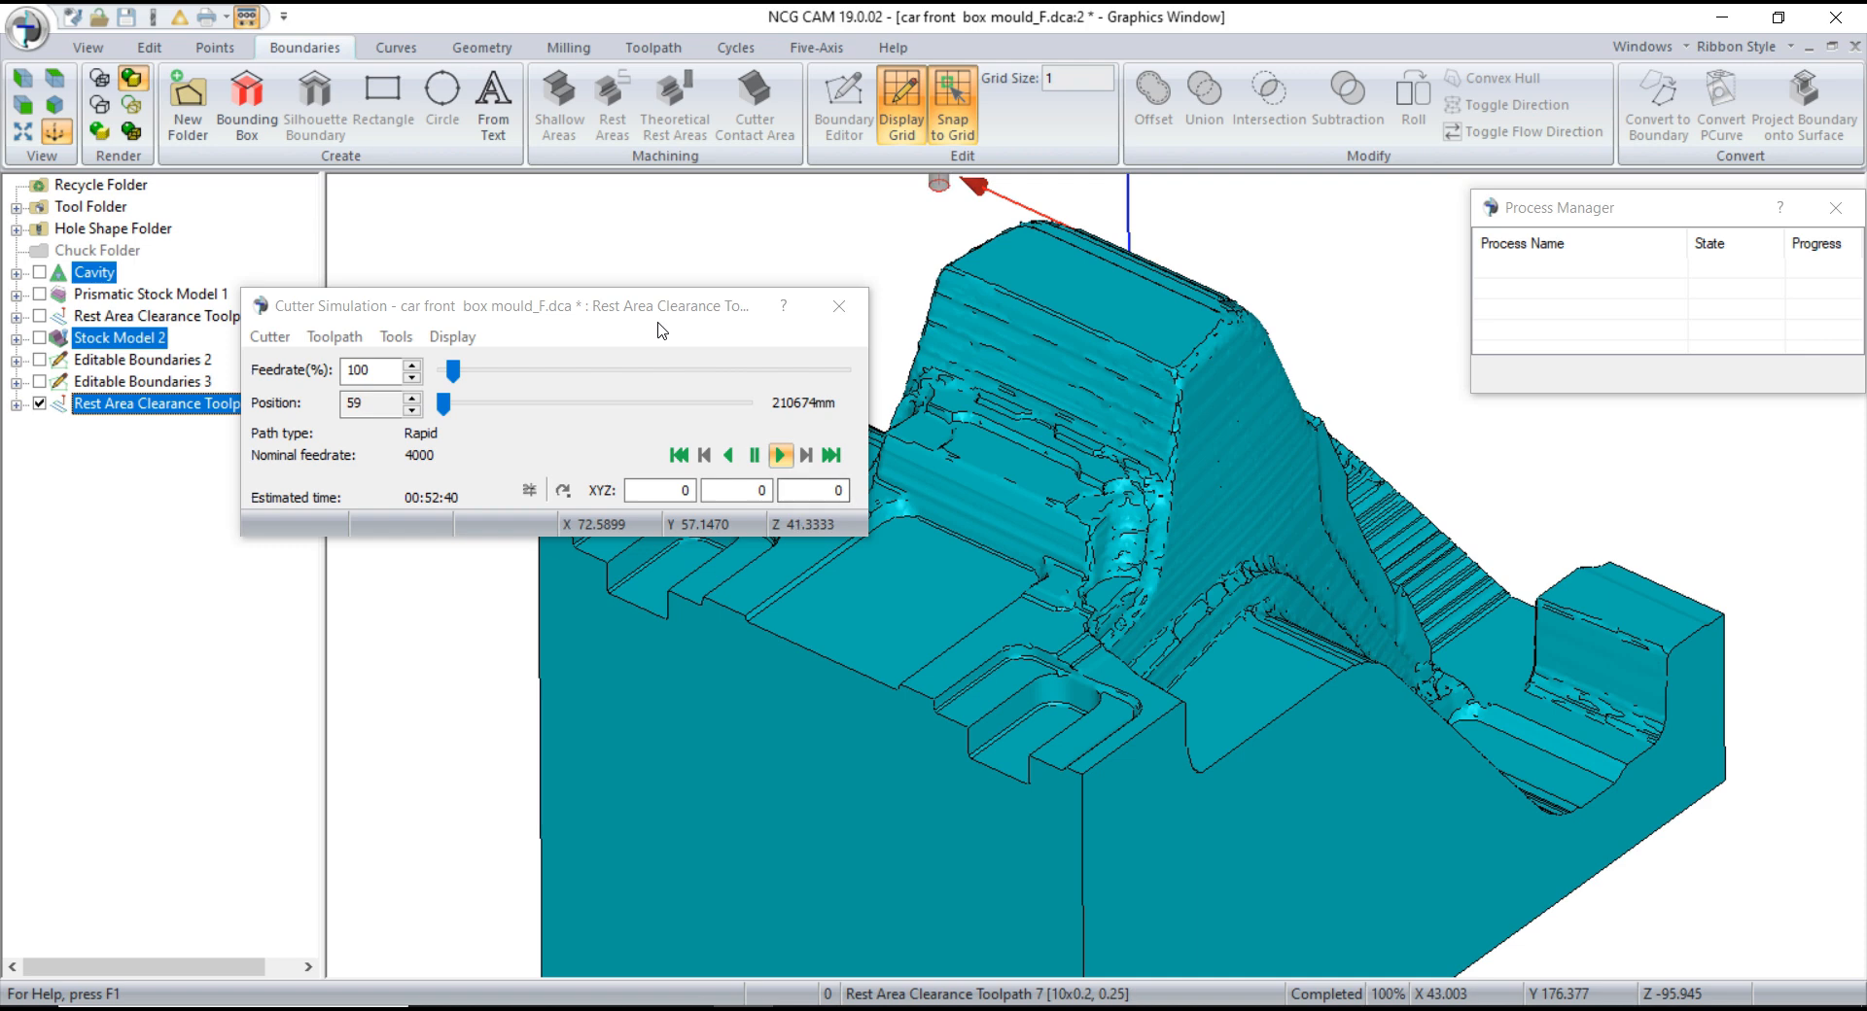
pyautogui.moveTo(662, 331); pyautogui.dragTo(483, 264)
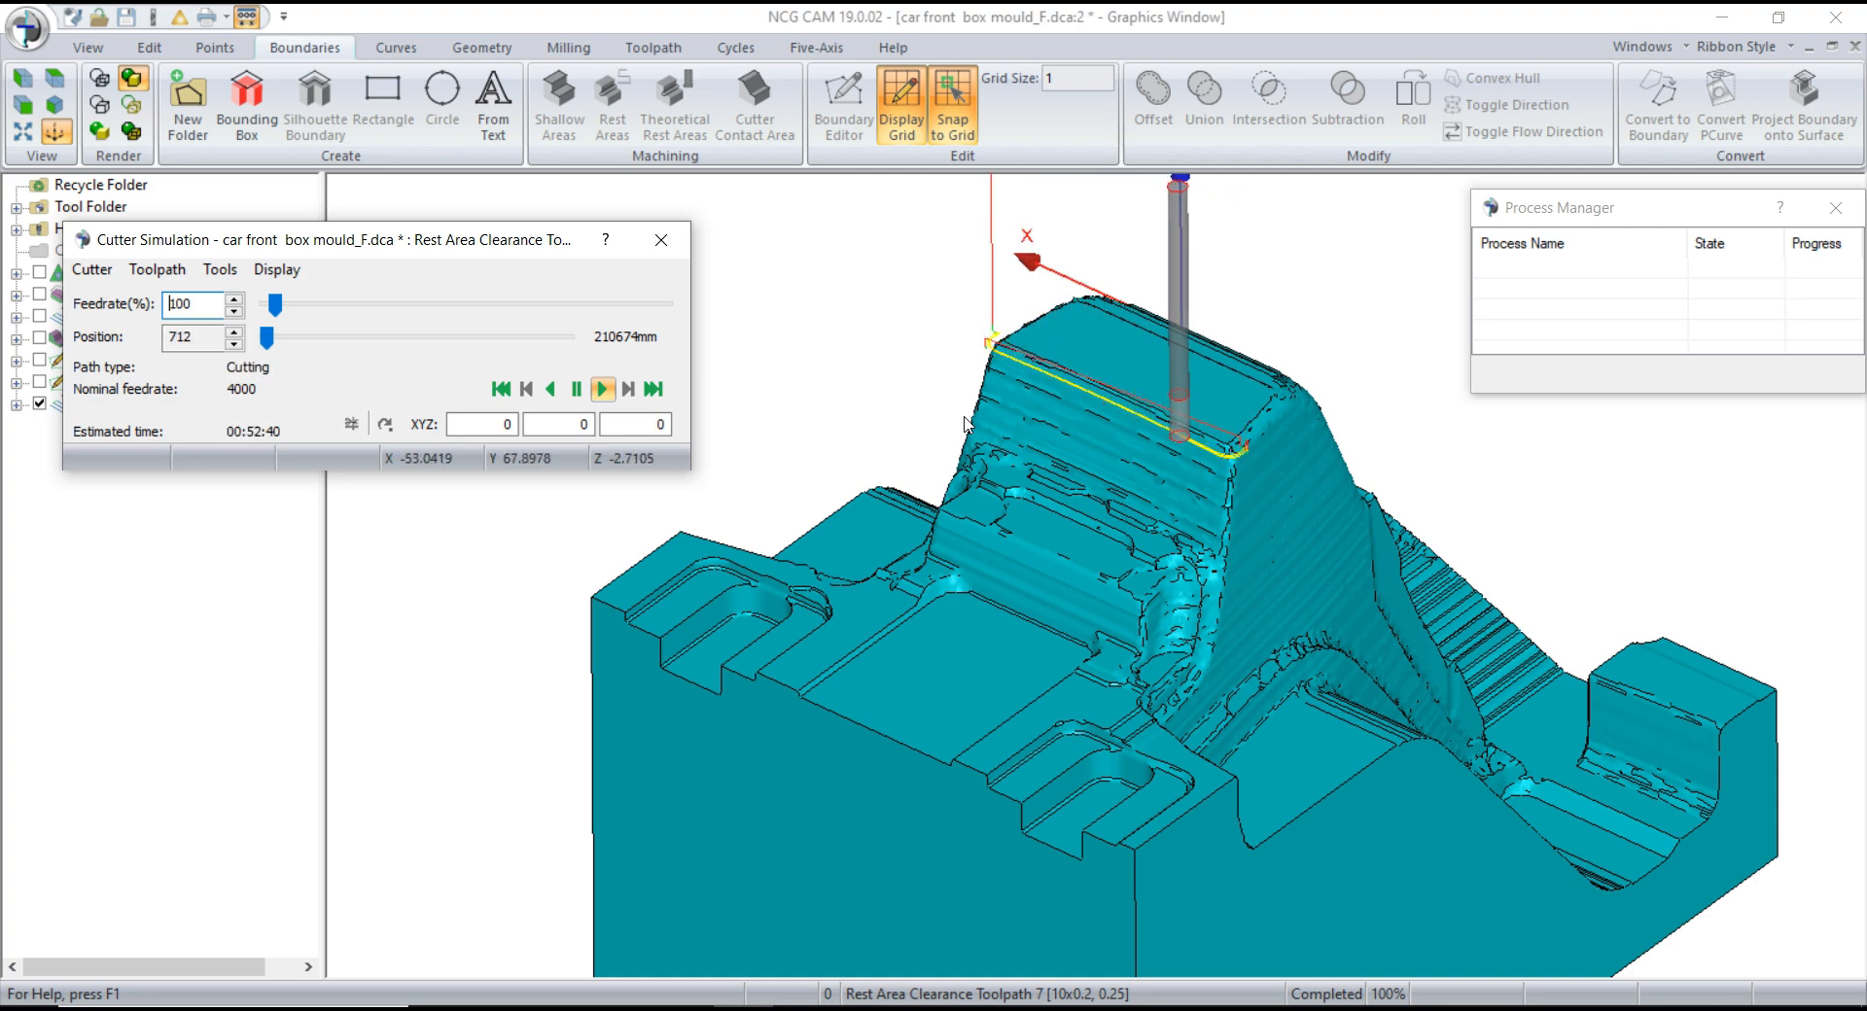
# - Inspect the simulated cutting along the upper edge and corner of the steep wall and close the simulation
pyautogui.scroll(5, 1241, 447)
pyautogui.scroll(5, 1268, 466)
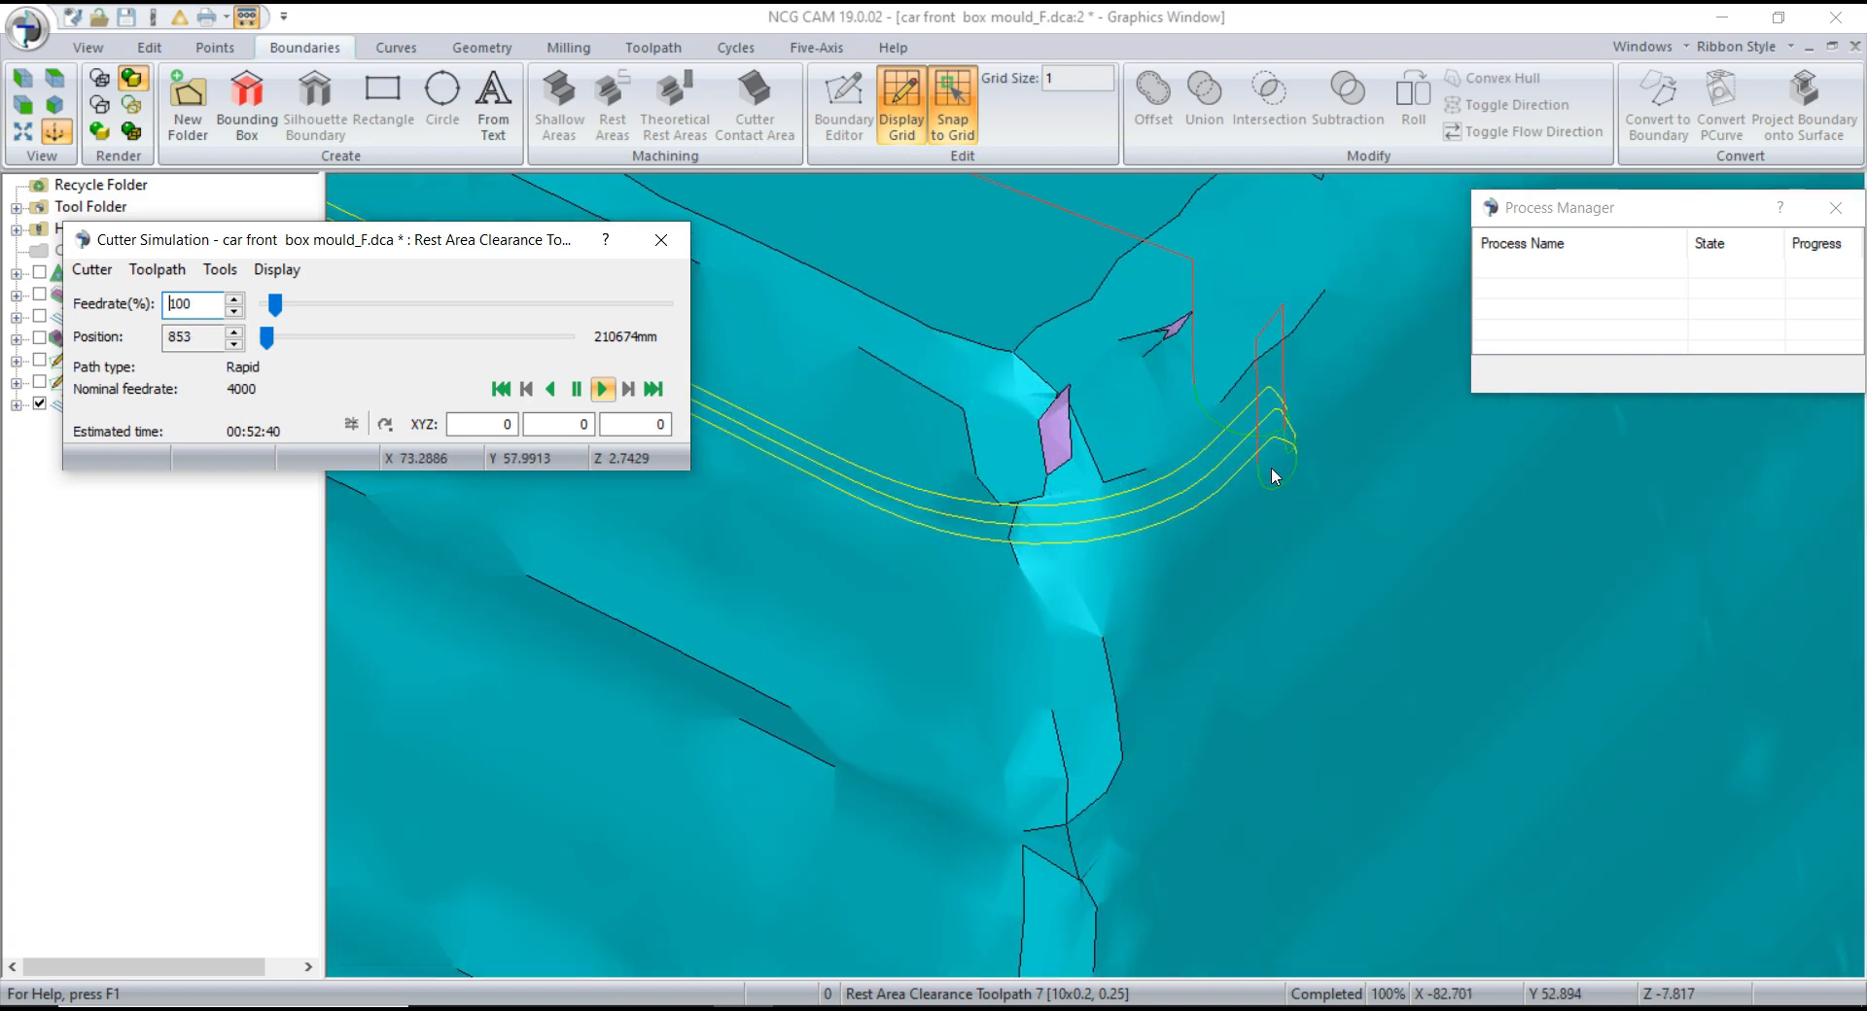
pyautogui.scroll(-5, 1268, 466)
pyautogui.scroll(-3, 1258, 504)
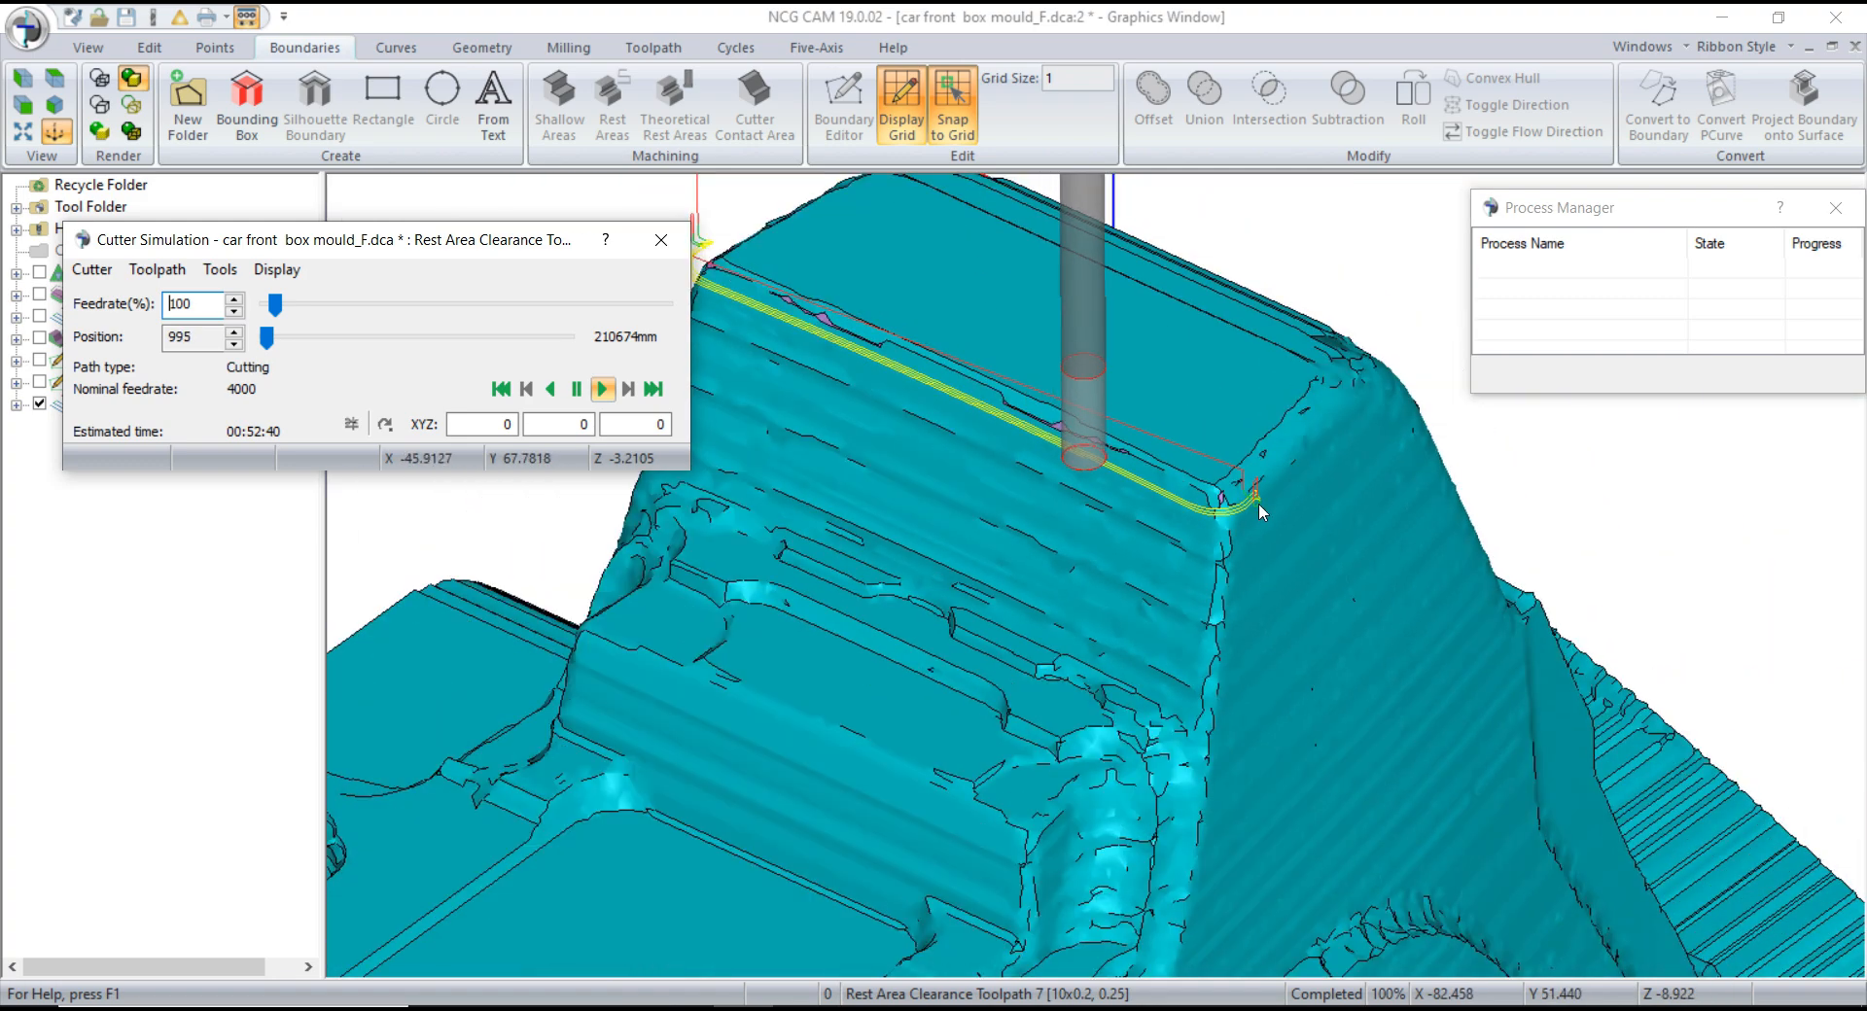
pyautogui.scroll(5, 1259, 504)
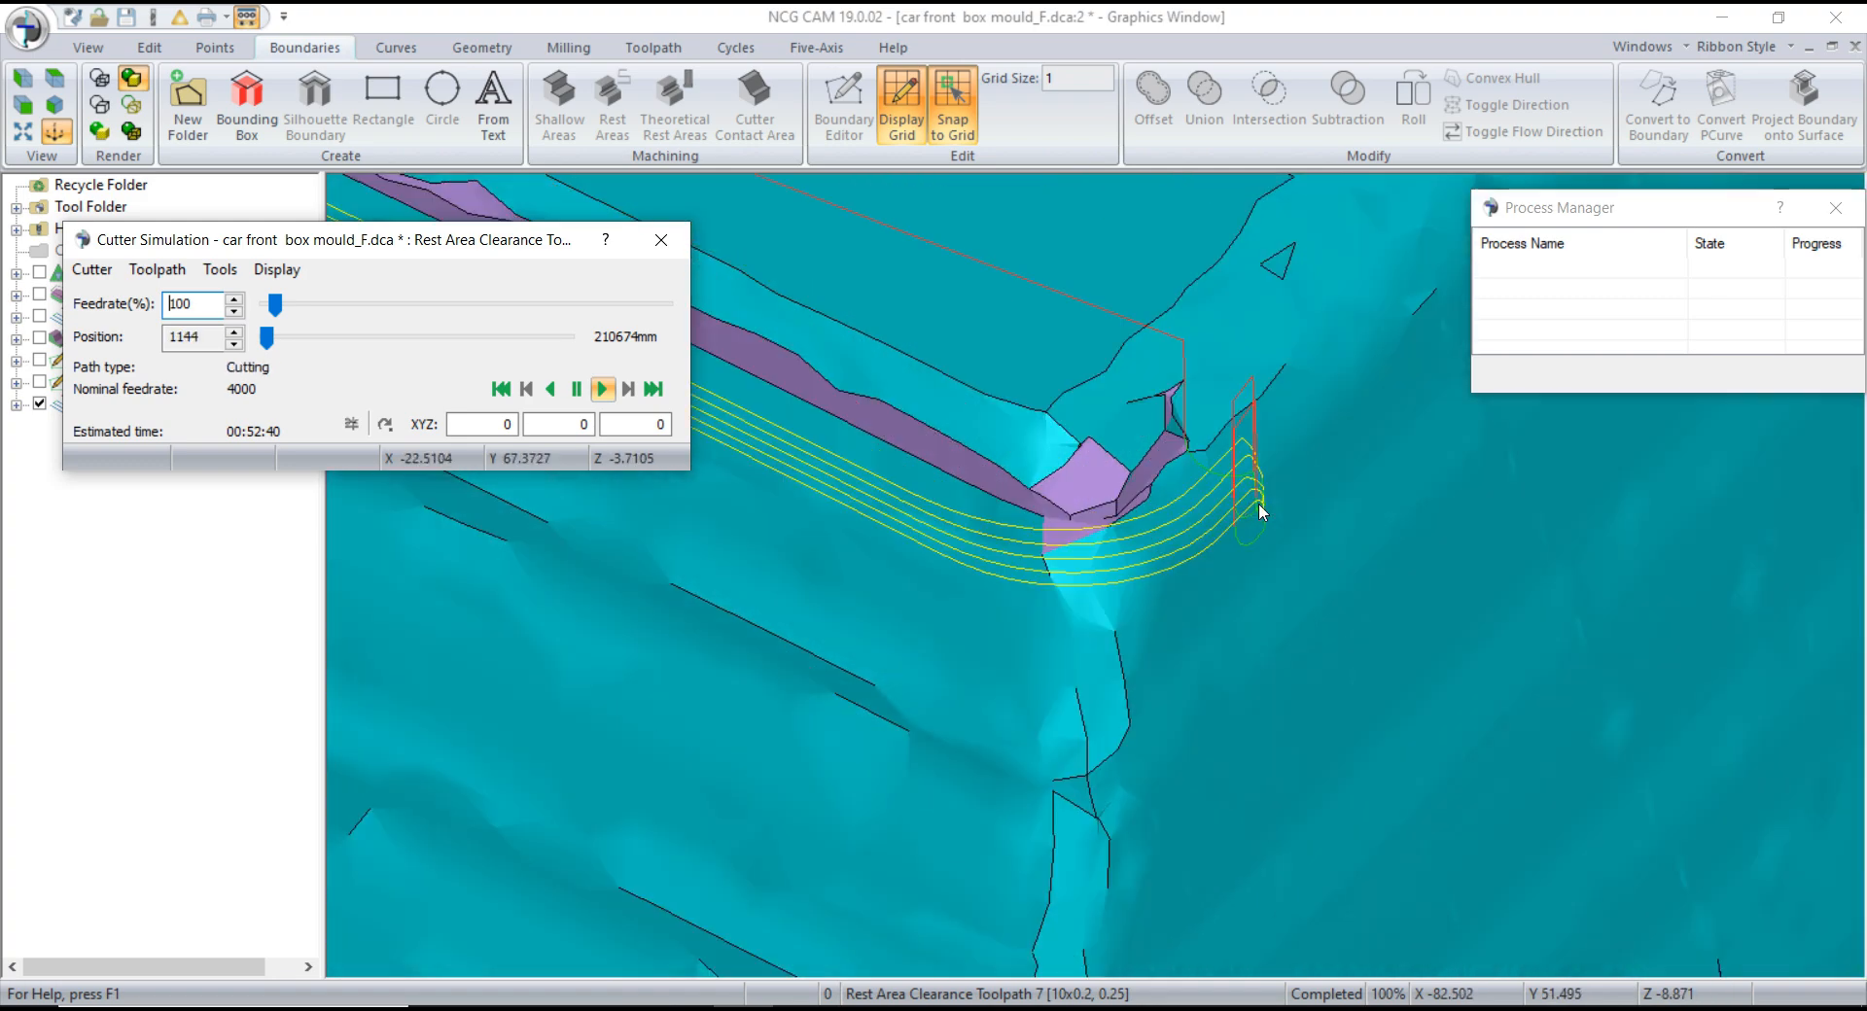
pyautogui.scroll(-5, 1256, 516)
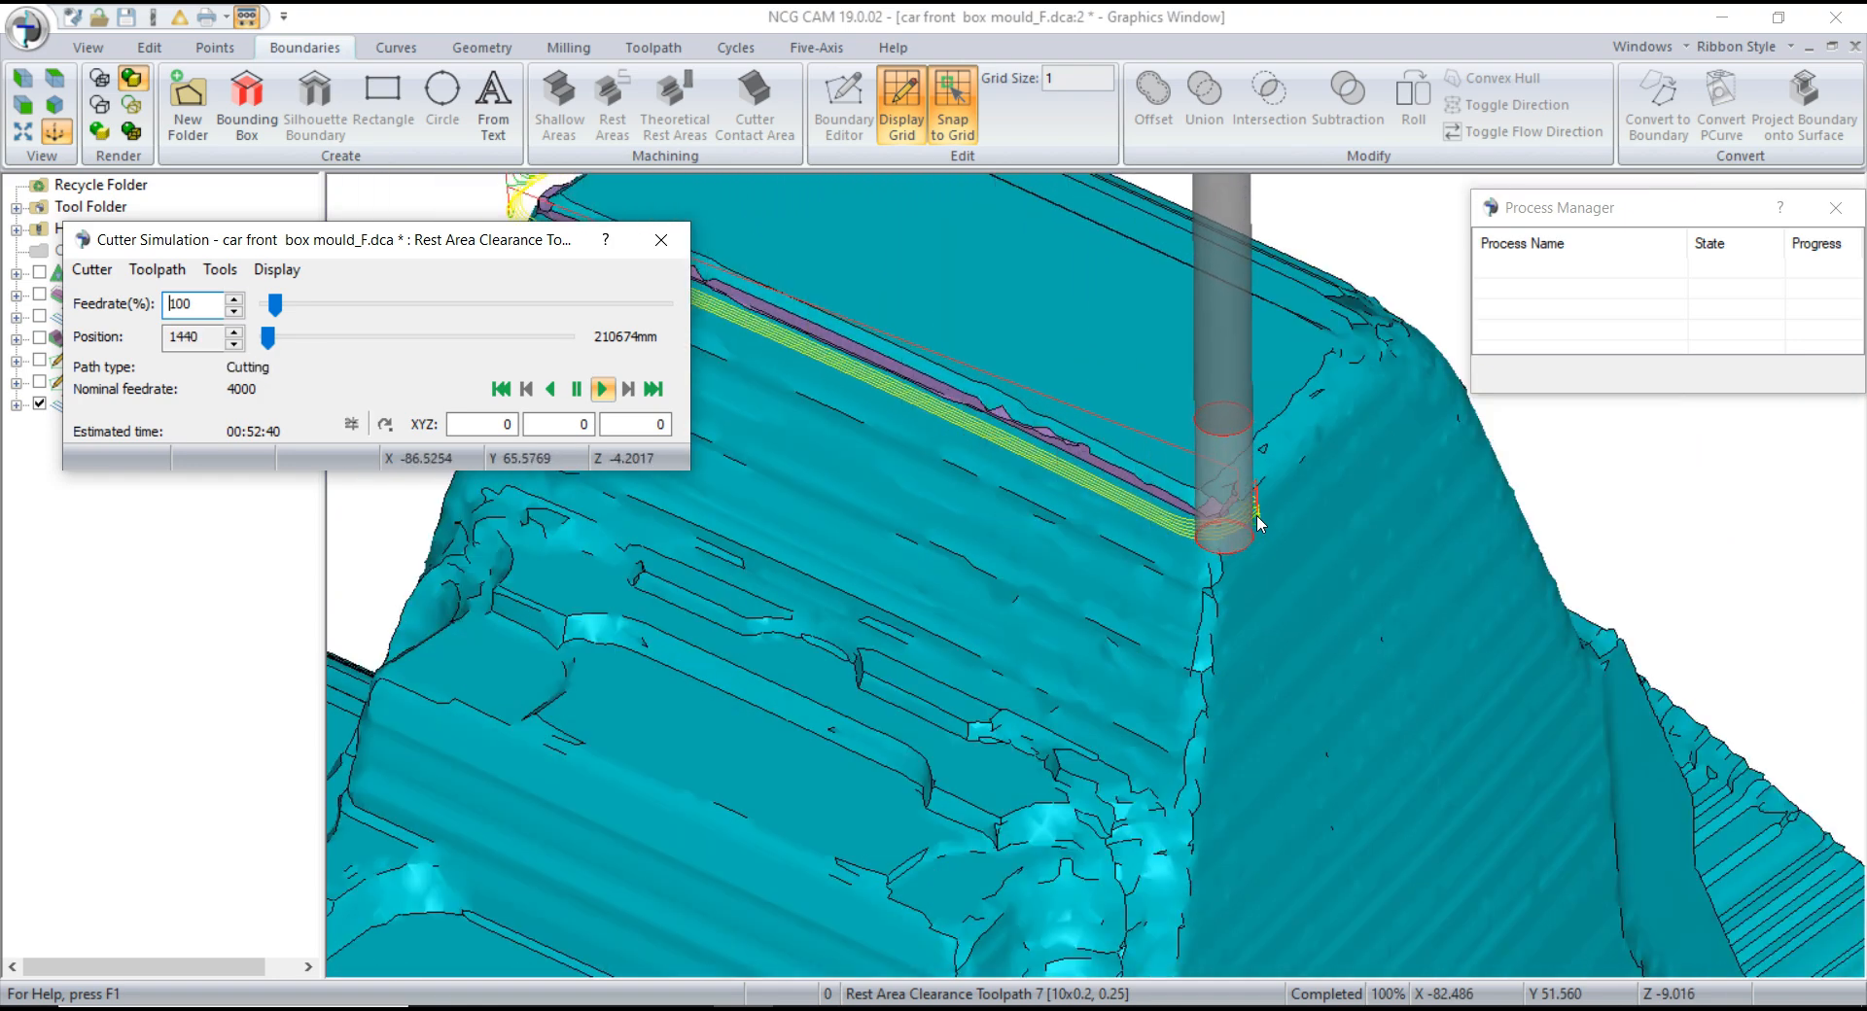
pyautogui.scroll(-3, 1257, 516)
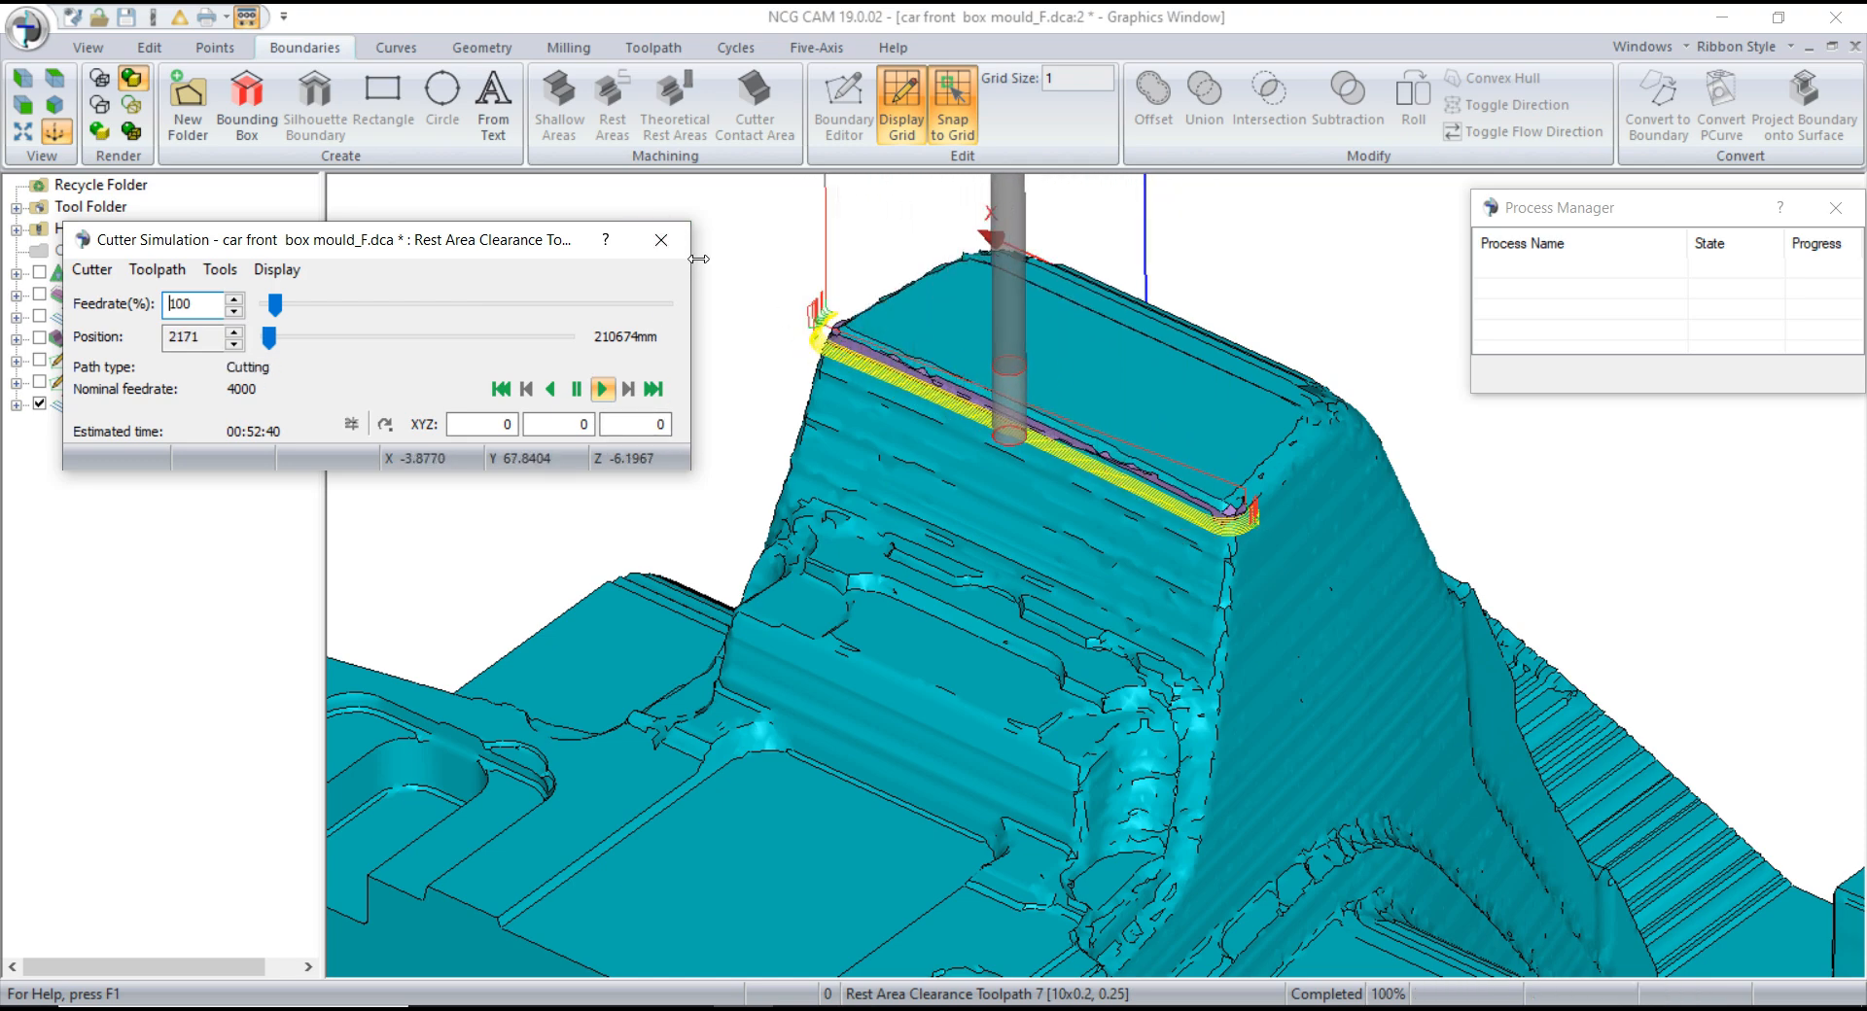
pyautogui.click(661, 237)
# - Inspect the rest area clearance toolpath against the Cavity around the pockets, holes and outer edges
pyautogui.scroll(-3, 841, 353)
pyautogui.scroll(8, 556, 510)
pyautogui.scroll(-5, 510, 447)
pyautogui.click(95, 273)
pyautogui.click(39, 272)
pyautogui.scroll(3, 1565, 807)
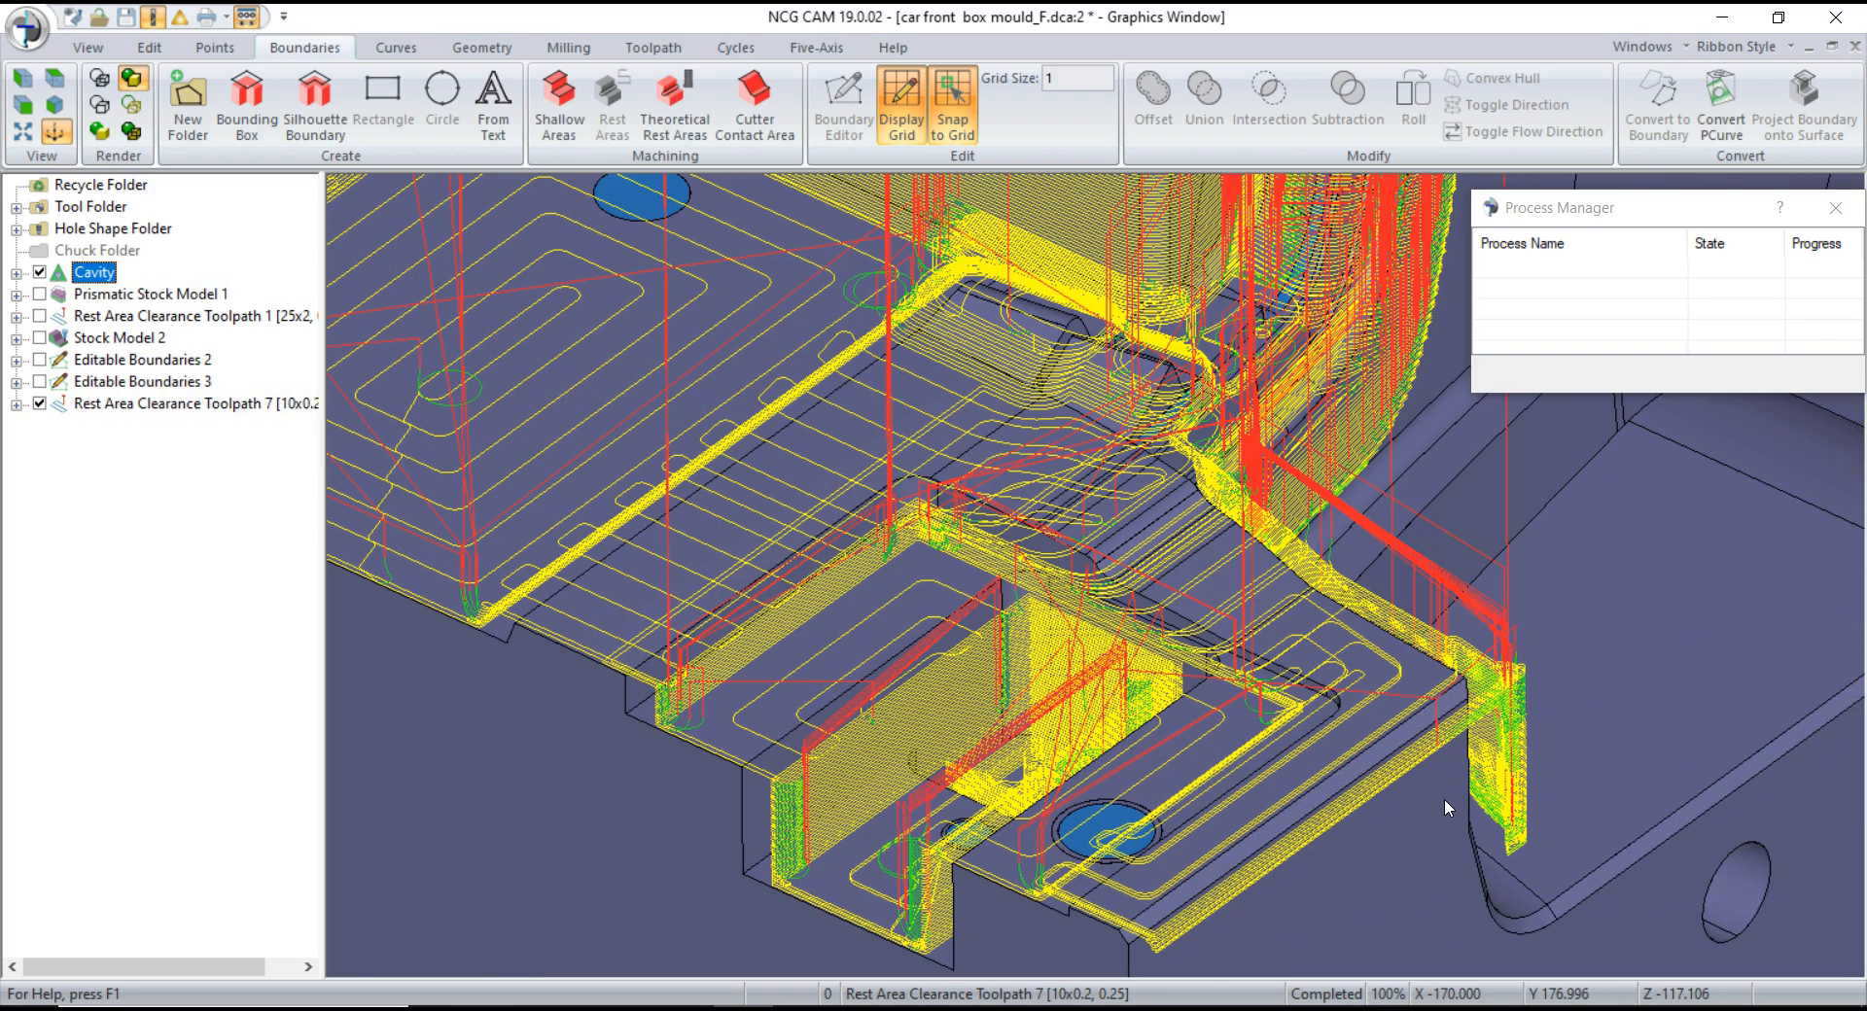
pyautogui.scroll(6, 1206, 807)
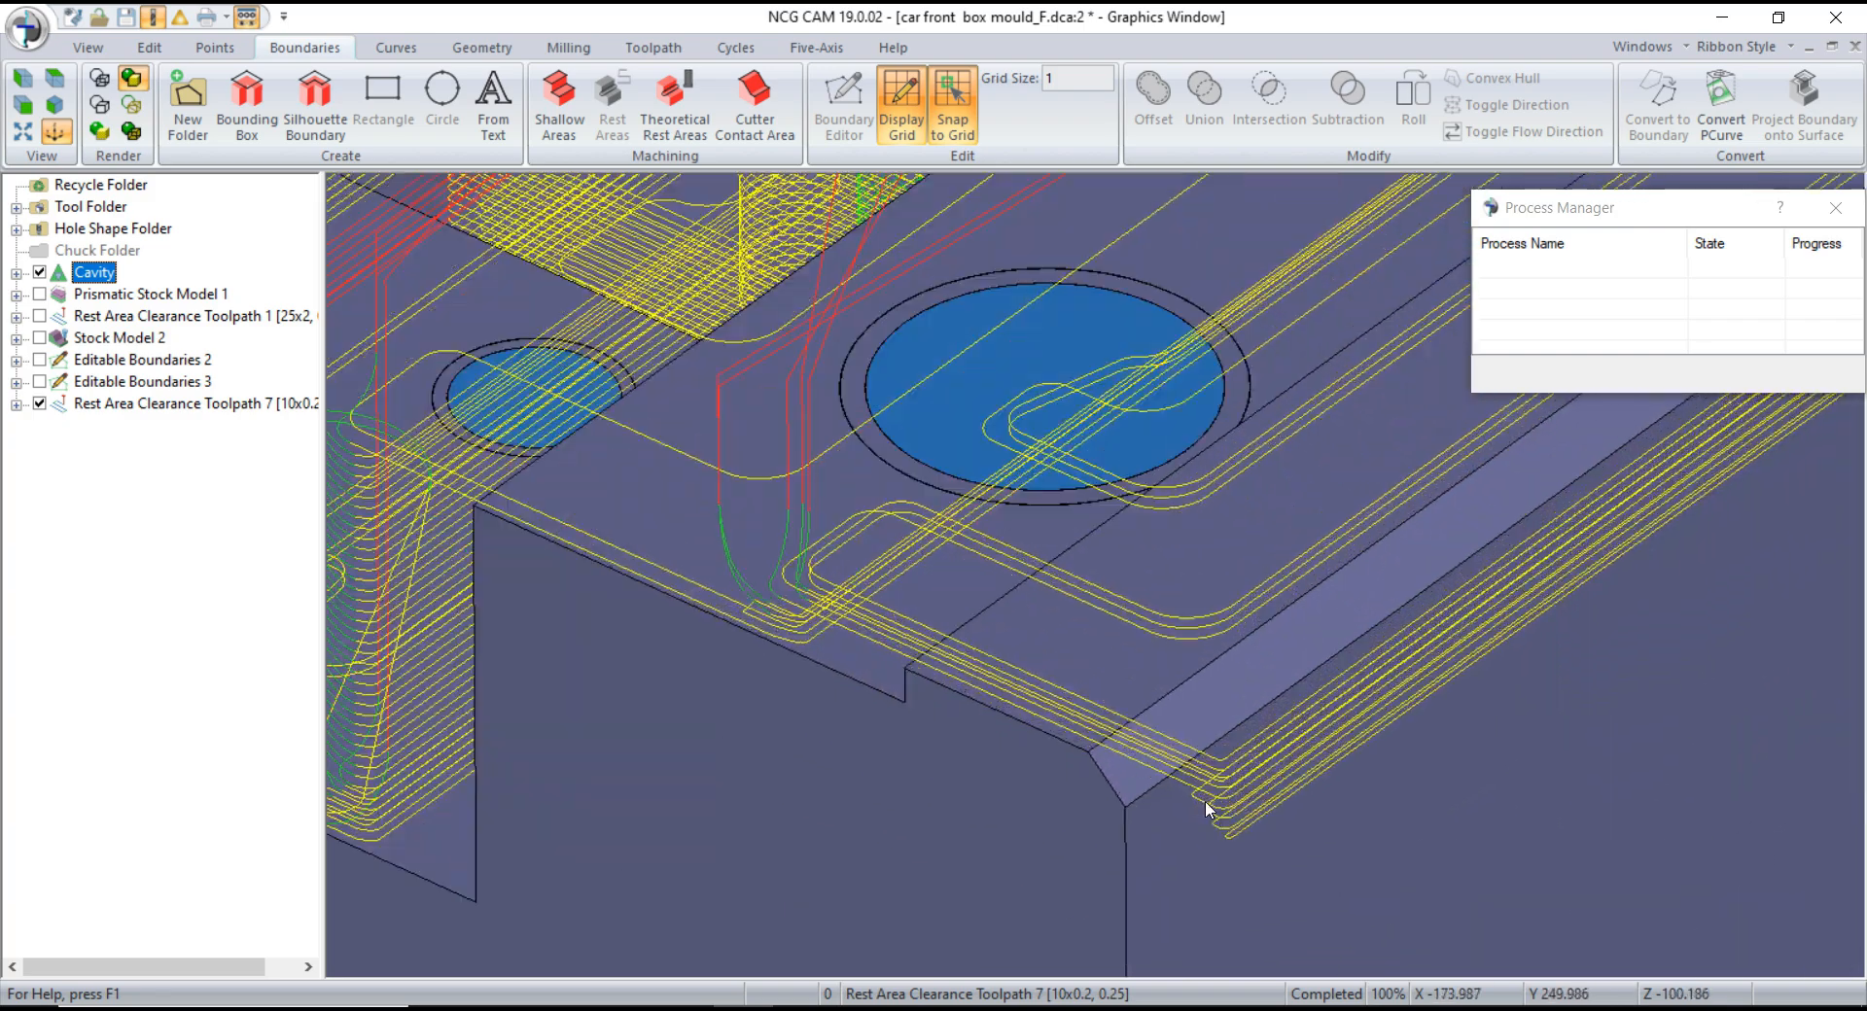
pyautogui.scroll(-10, 1208, 807)
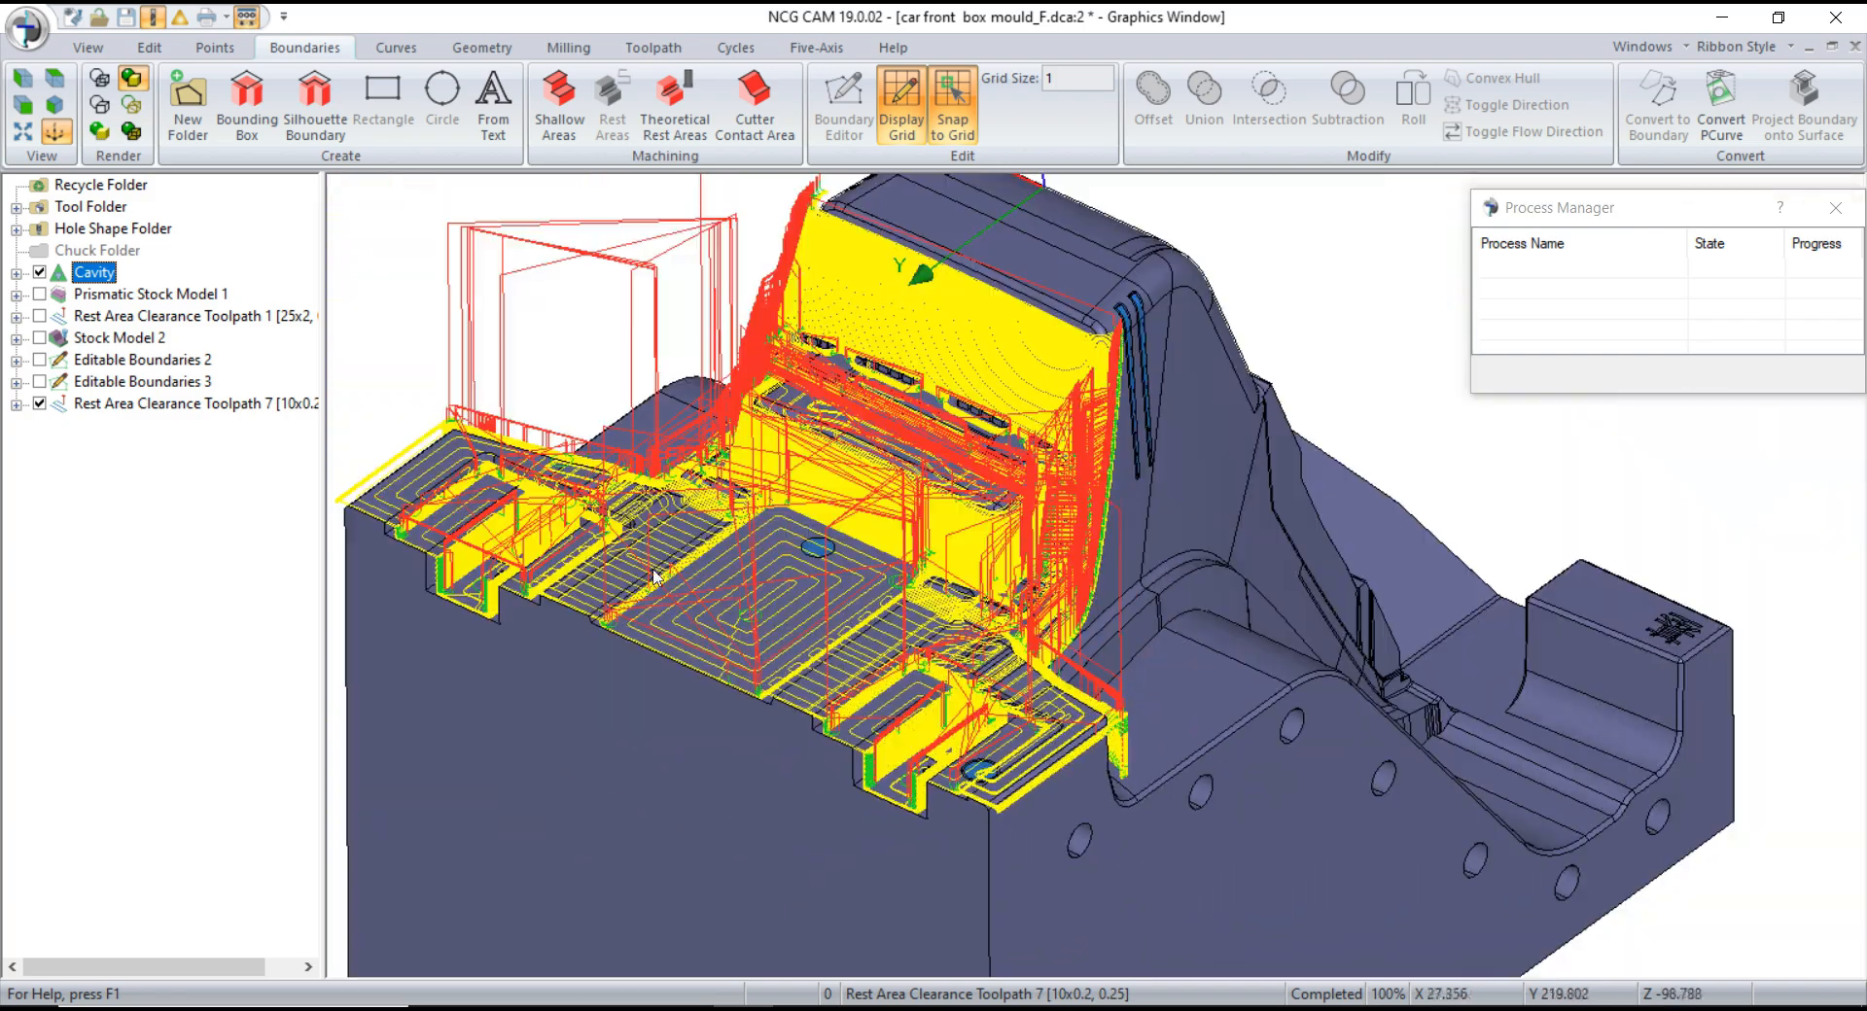
# - Hide Rest Area Clearance Toolpath 7 and display Editable Boundaries 3 over the opposite side of the Cavity
pyautogui.click(40, 403)
pyautogui.moveTo(1374, 762); pyautogui.dragTo(943, 447, button='middle')
pyautogui.scroll(-3, 935, 556)
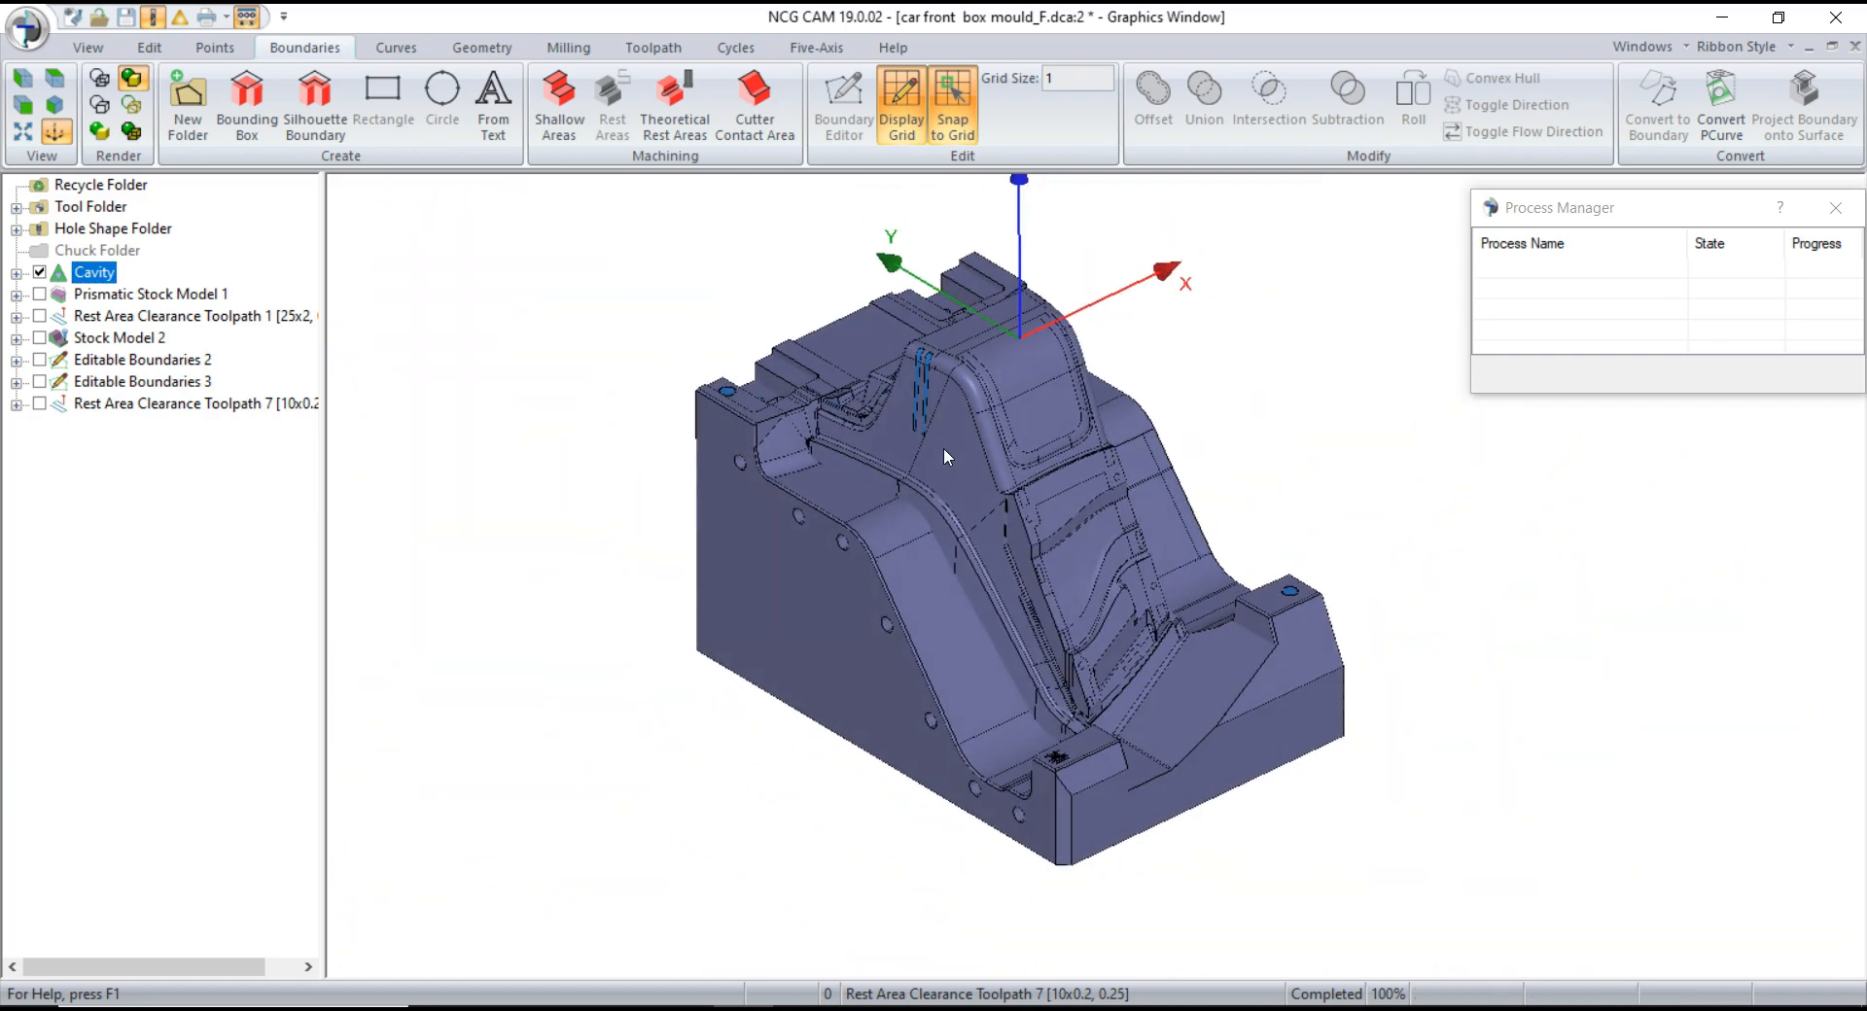
pyautogui.click(40, 382)
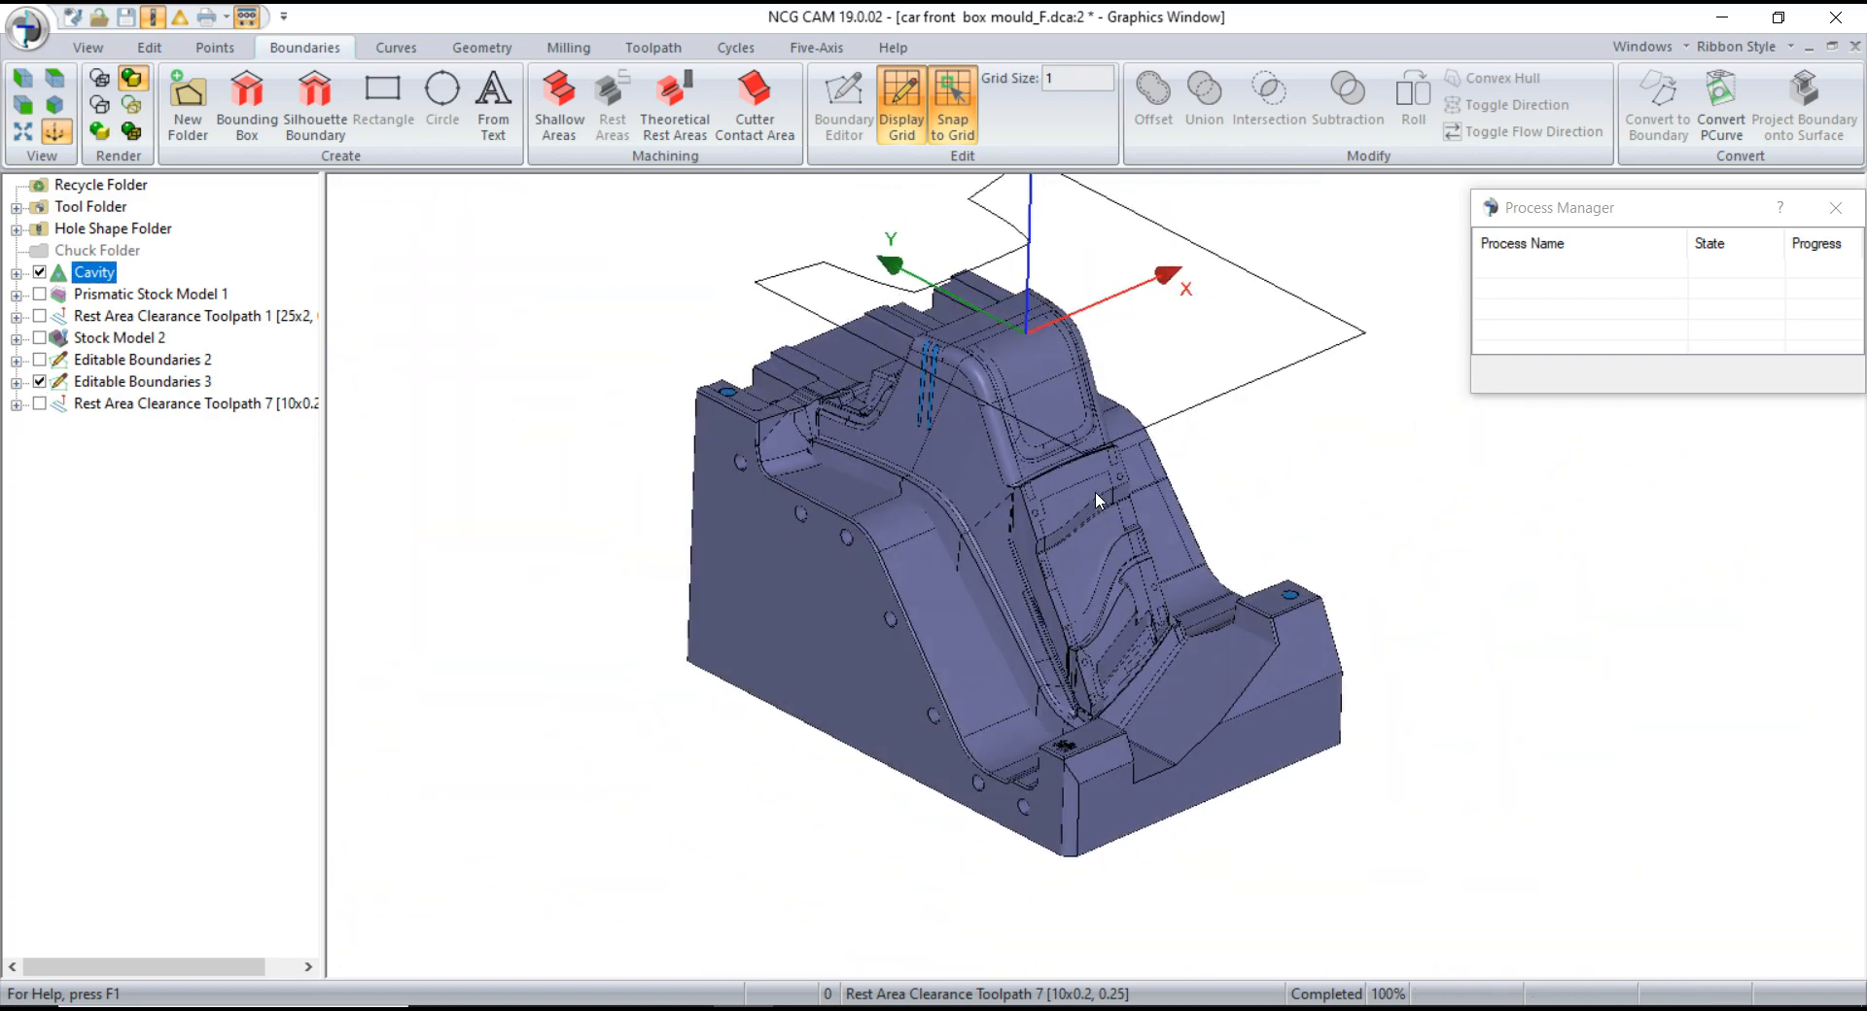
# - Start rest roughing from the Cavity, Rest Area Clearance Toolpath 1 and Editable Boundaries 3
pyautogui.click(127, 317)
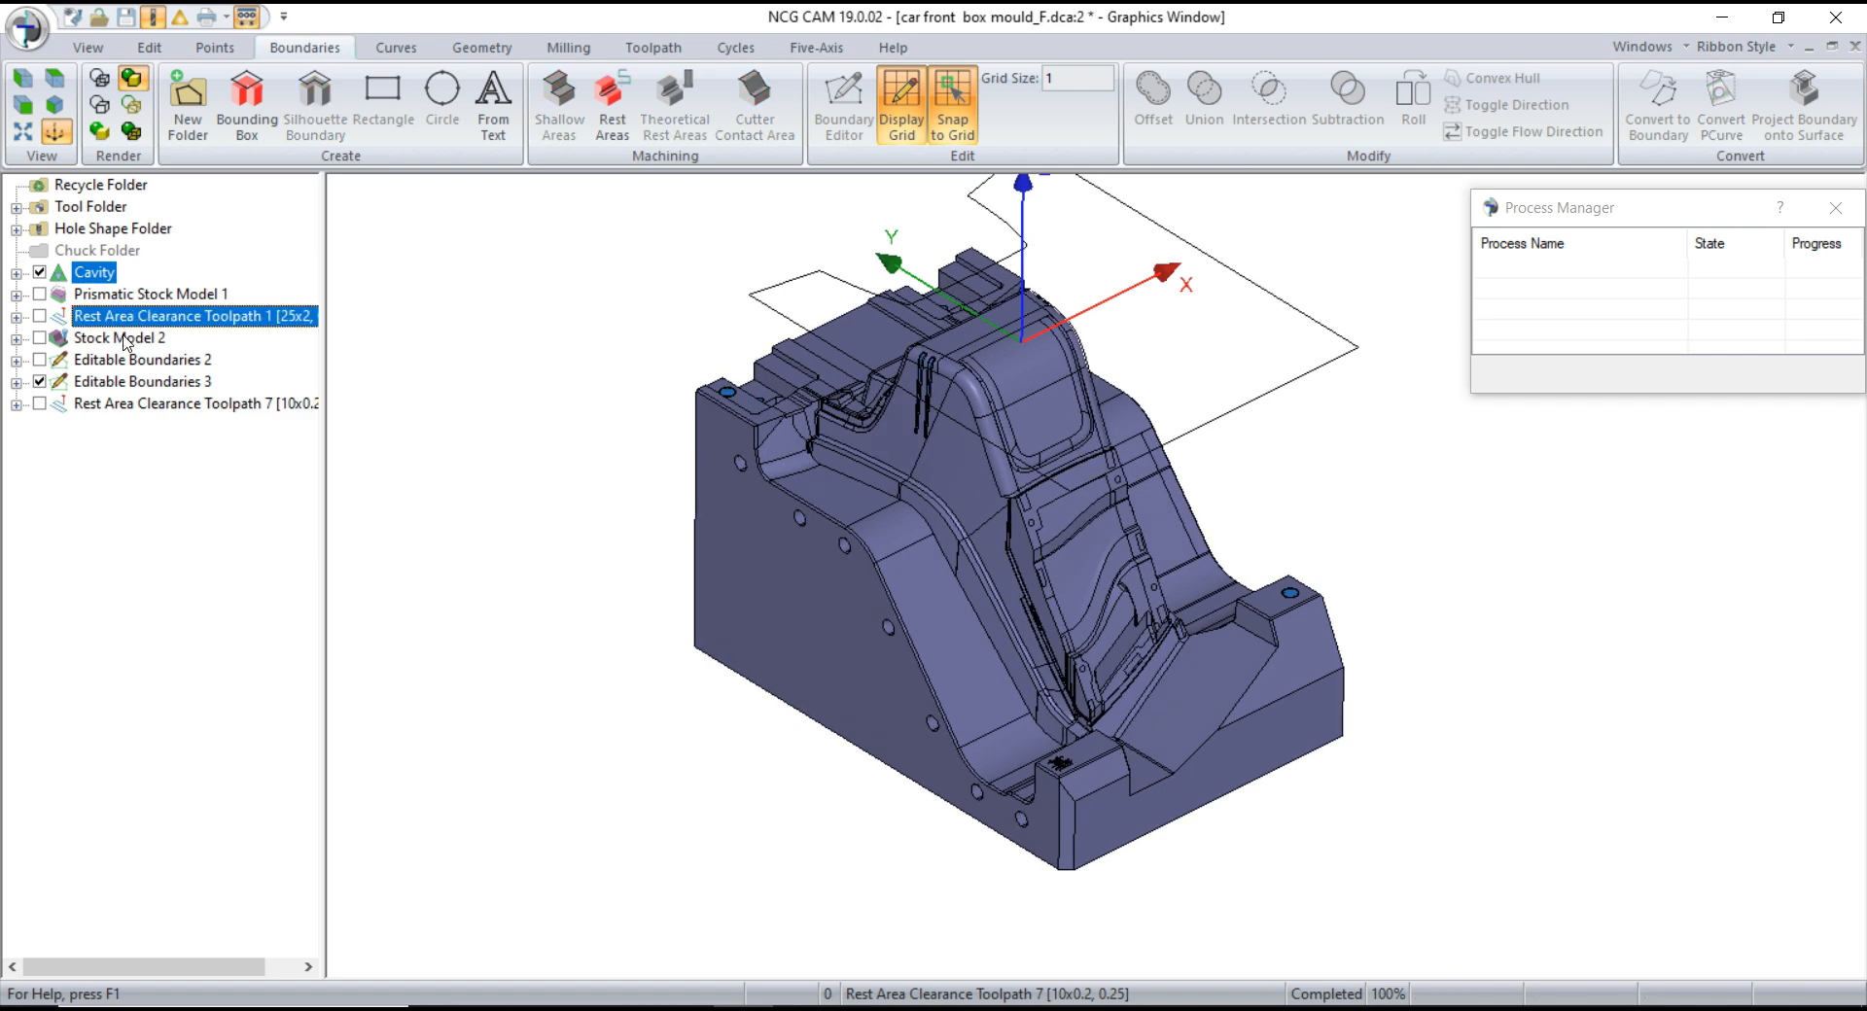
pyautogui.keyDown('ctrl'); pyautogui.click(126, 381); pyautogui.keyUp('ctrl')
pyautogui.rightClick(124, 381)
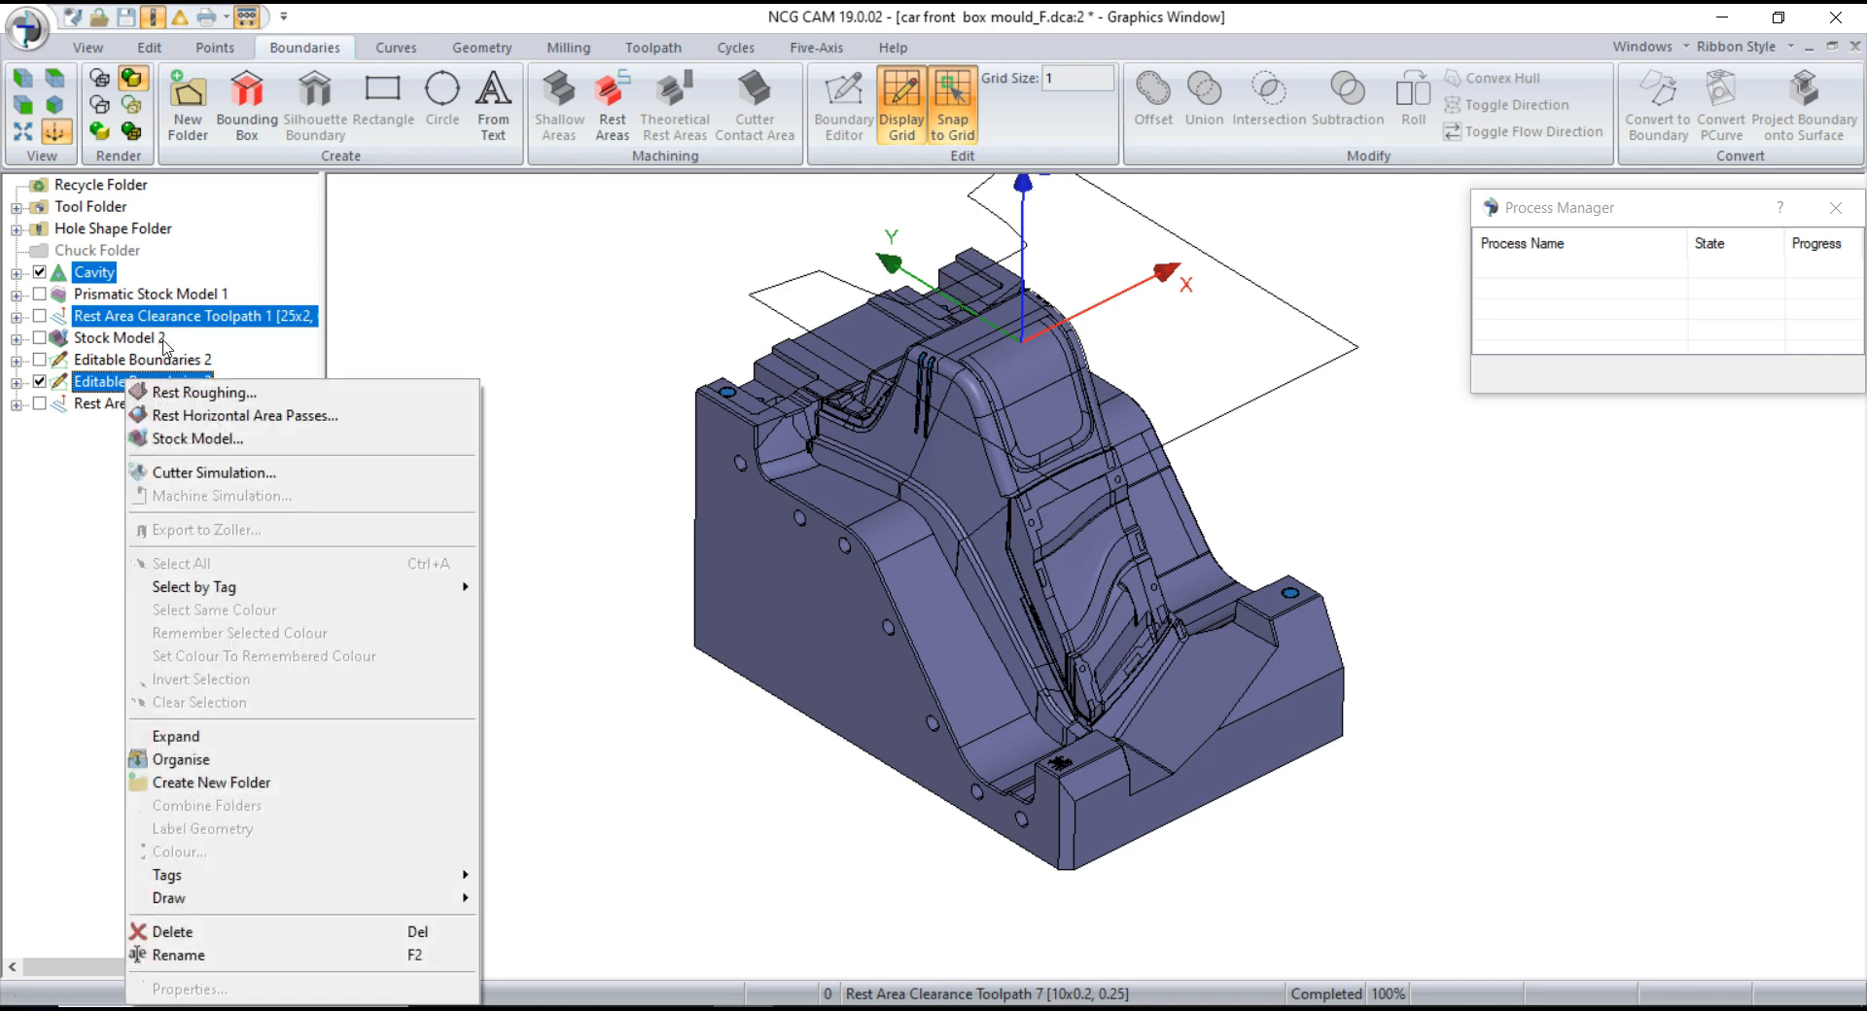
pyautogui.click(612, 459)
pyautogui.click(622, 146)
pyautogui.click(640, 74)
# - Name the rest roughing tool D14R0.5 and set its cutter diameter to 14 and corner radius to 0.5
pyautogui.moveTo(715, 180); pyautogui.dragTo(350, 197)
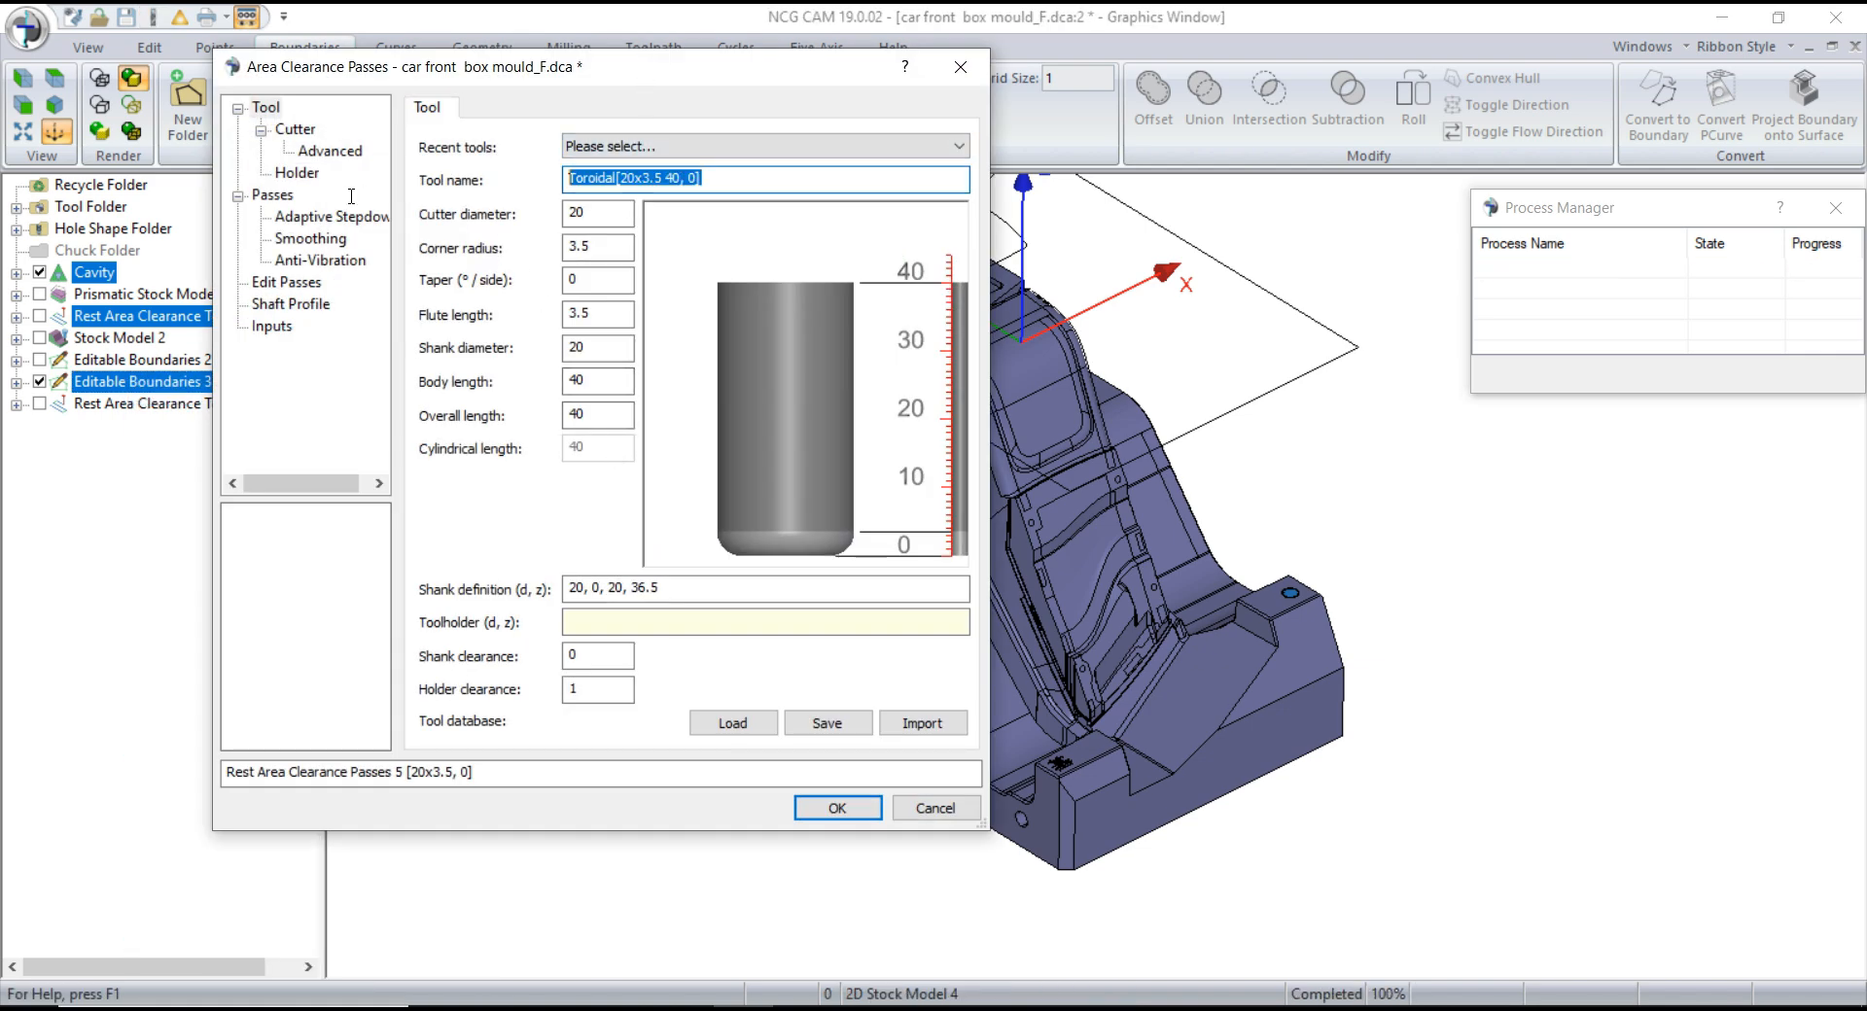
pyautogui.write('D14R0.5')
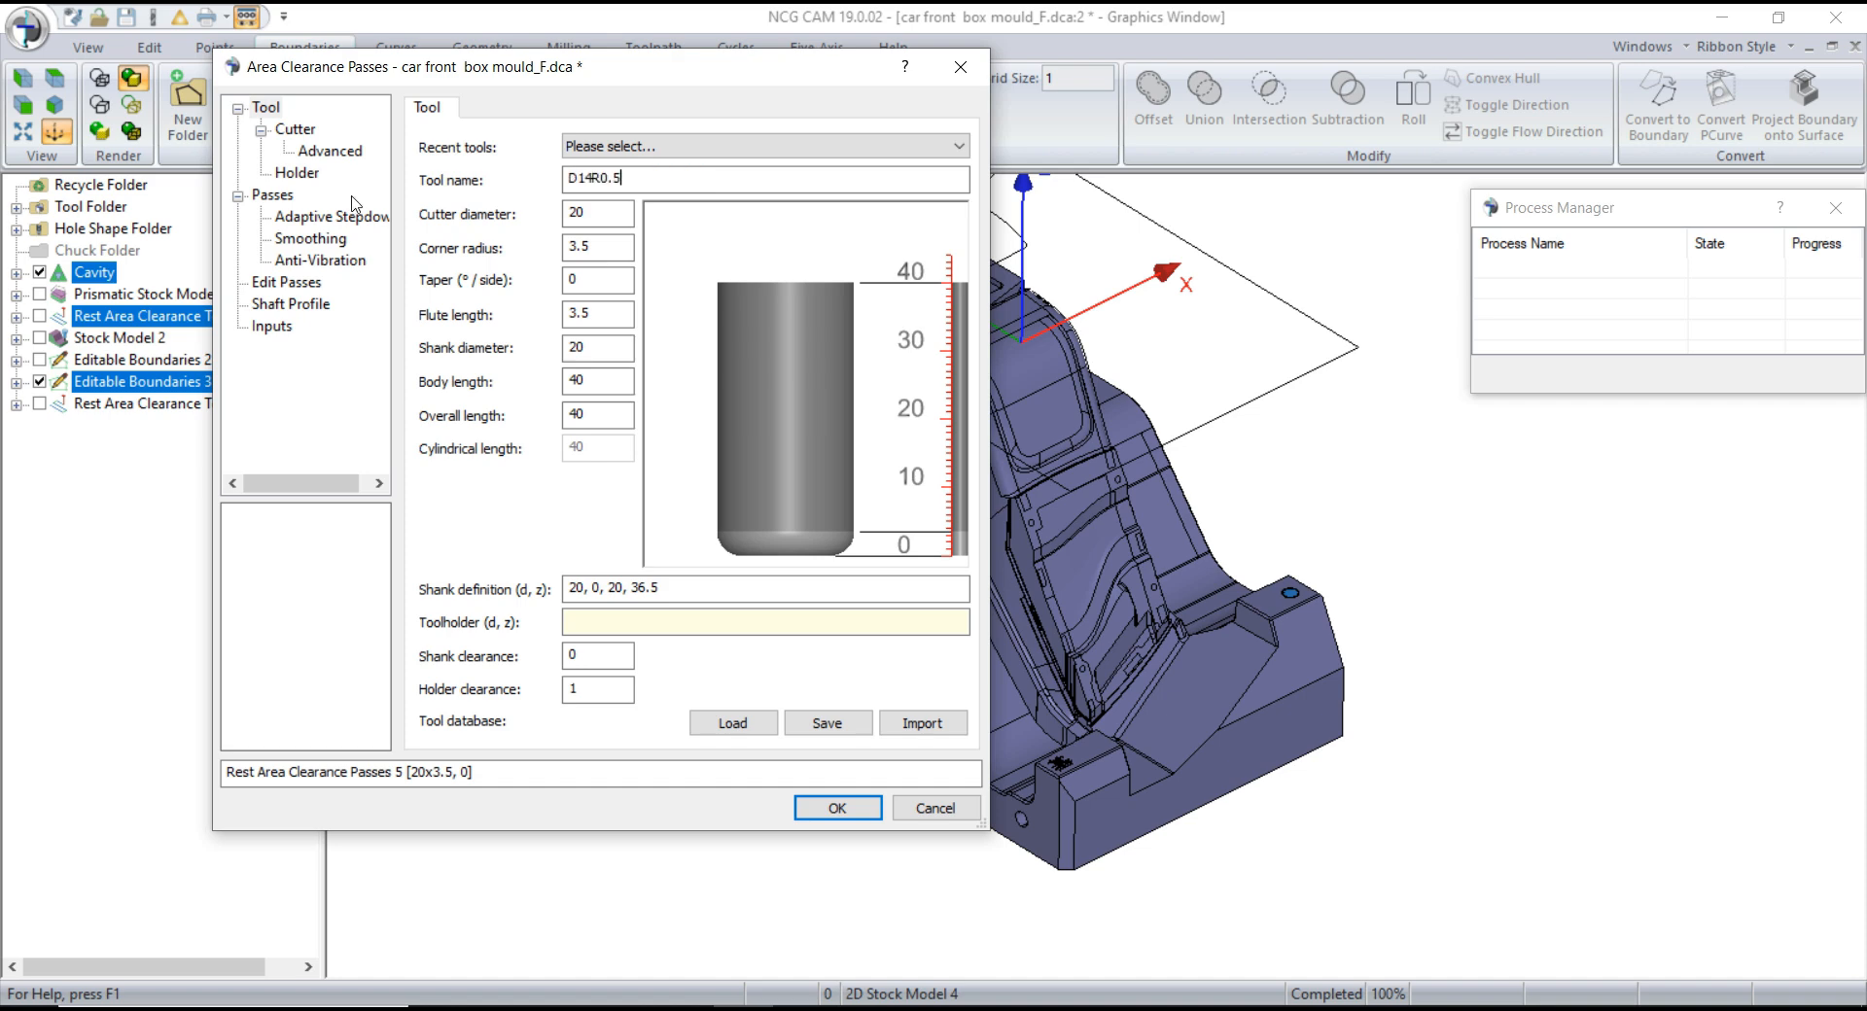
pyautogui.press('Tab')
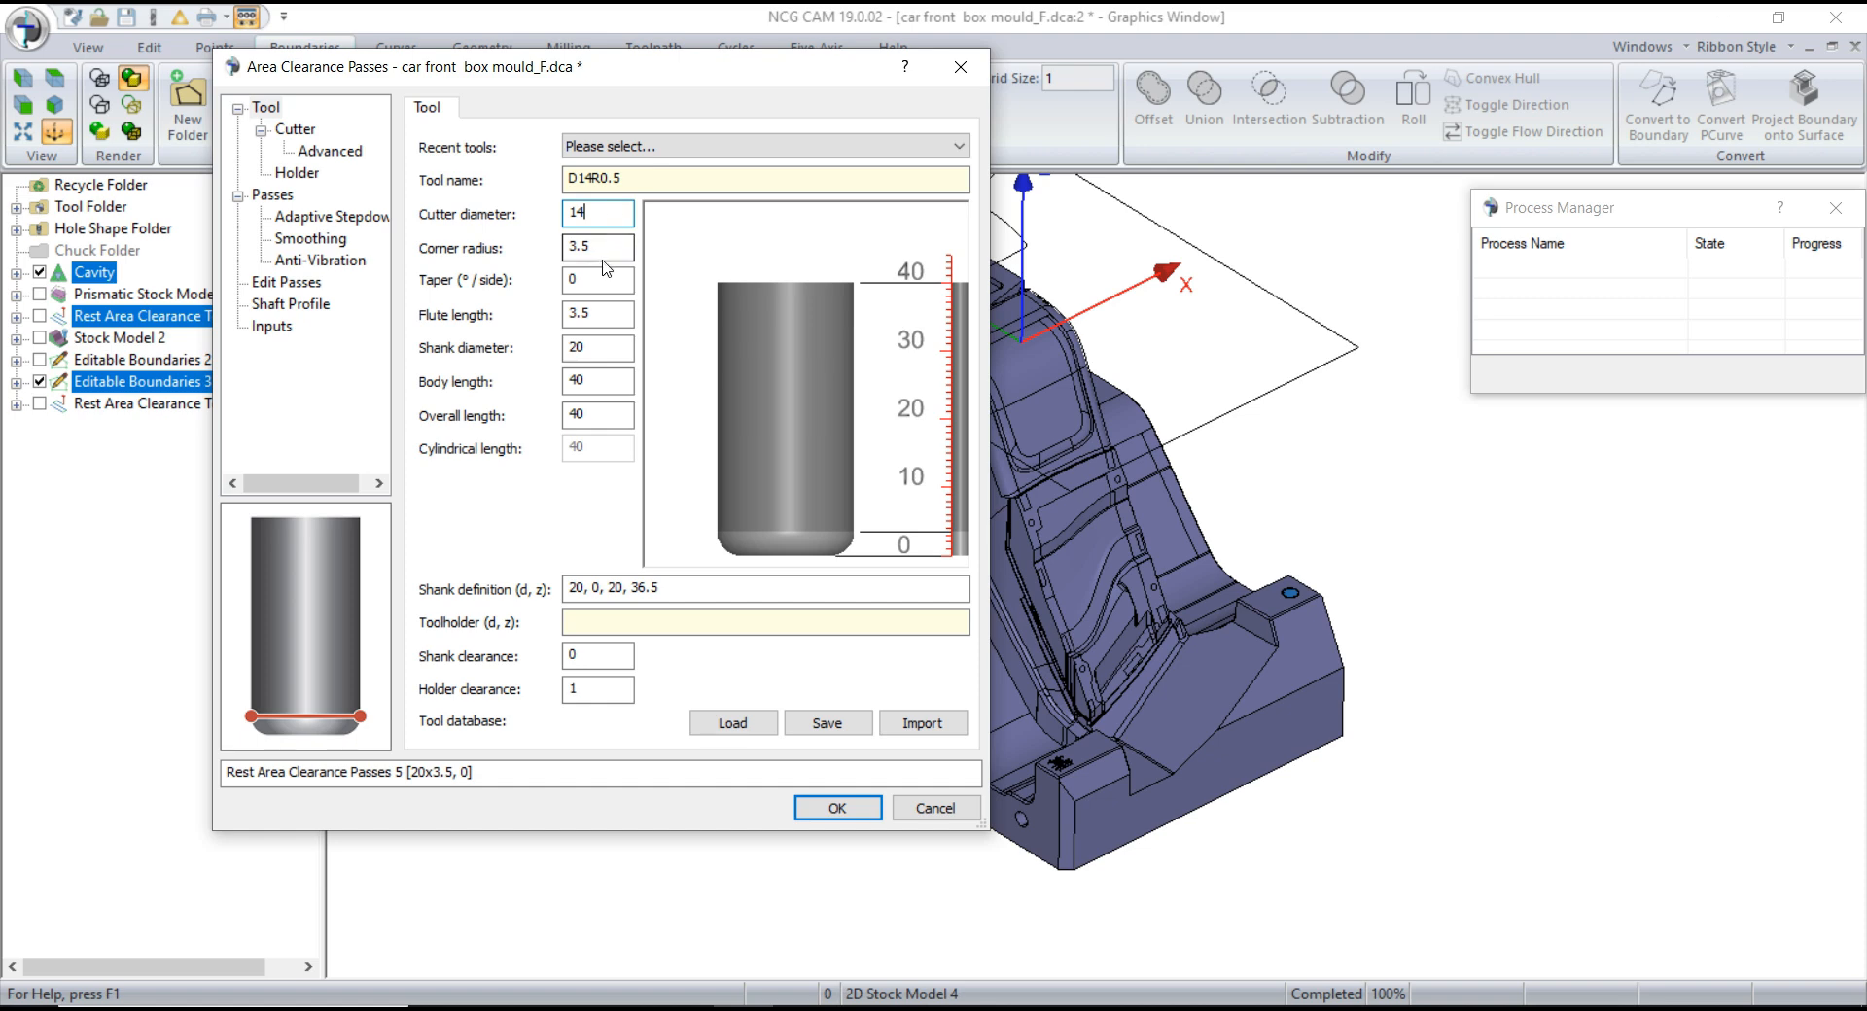
pyautogui.press('Tab')
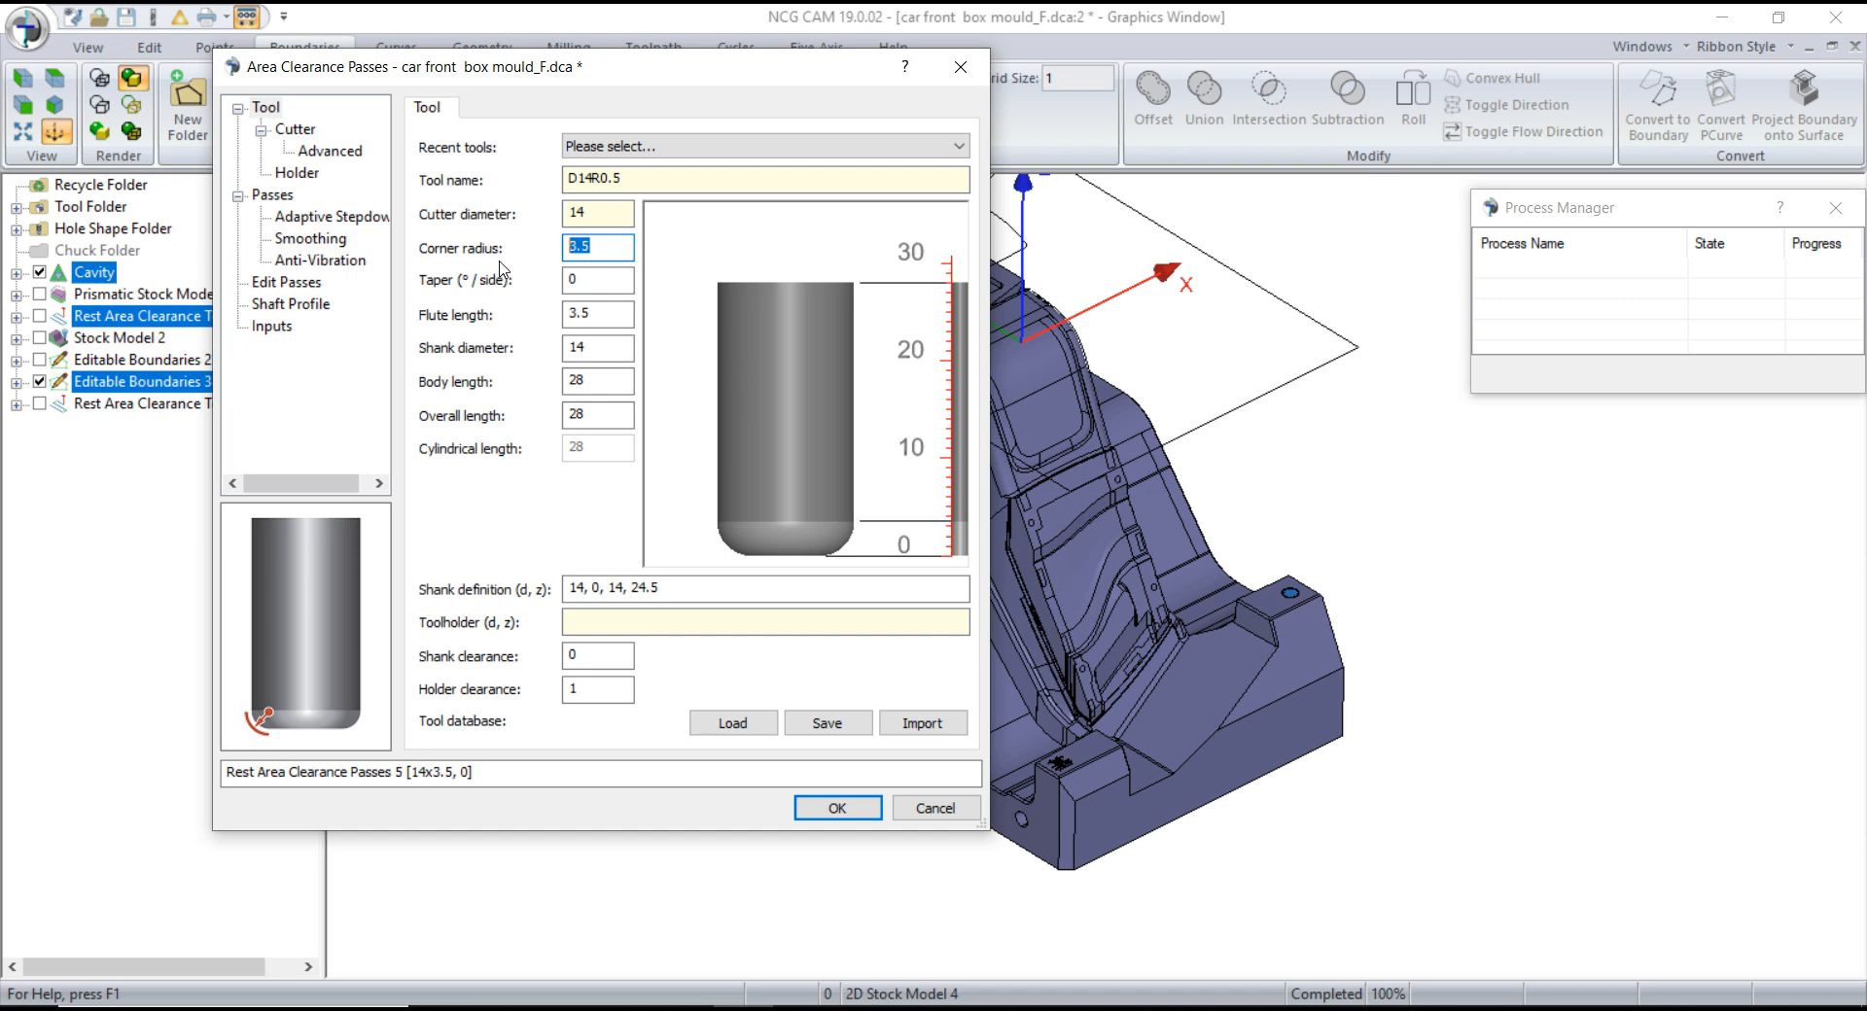
pyautogui.write('0.5')
pyautogui.press('Tab')
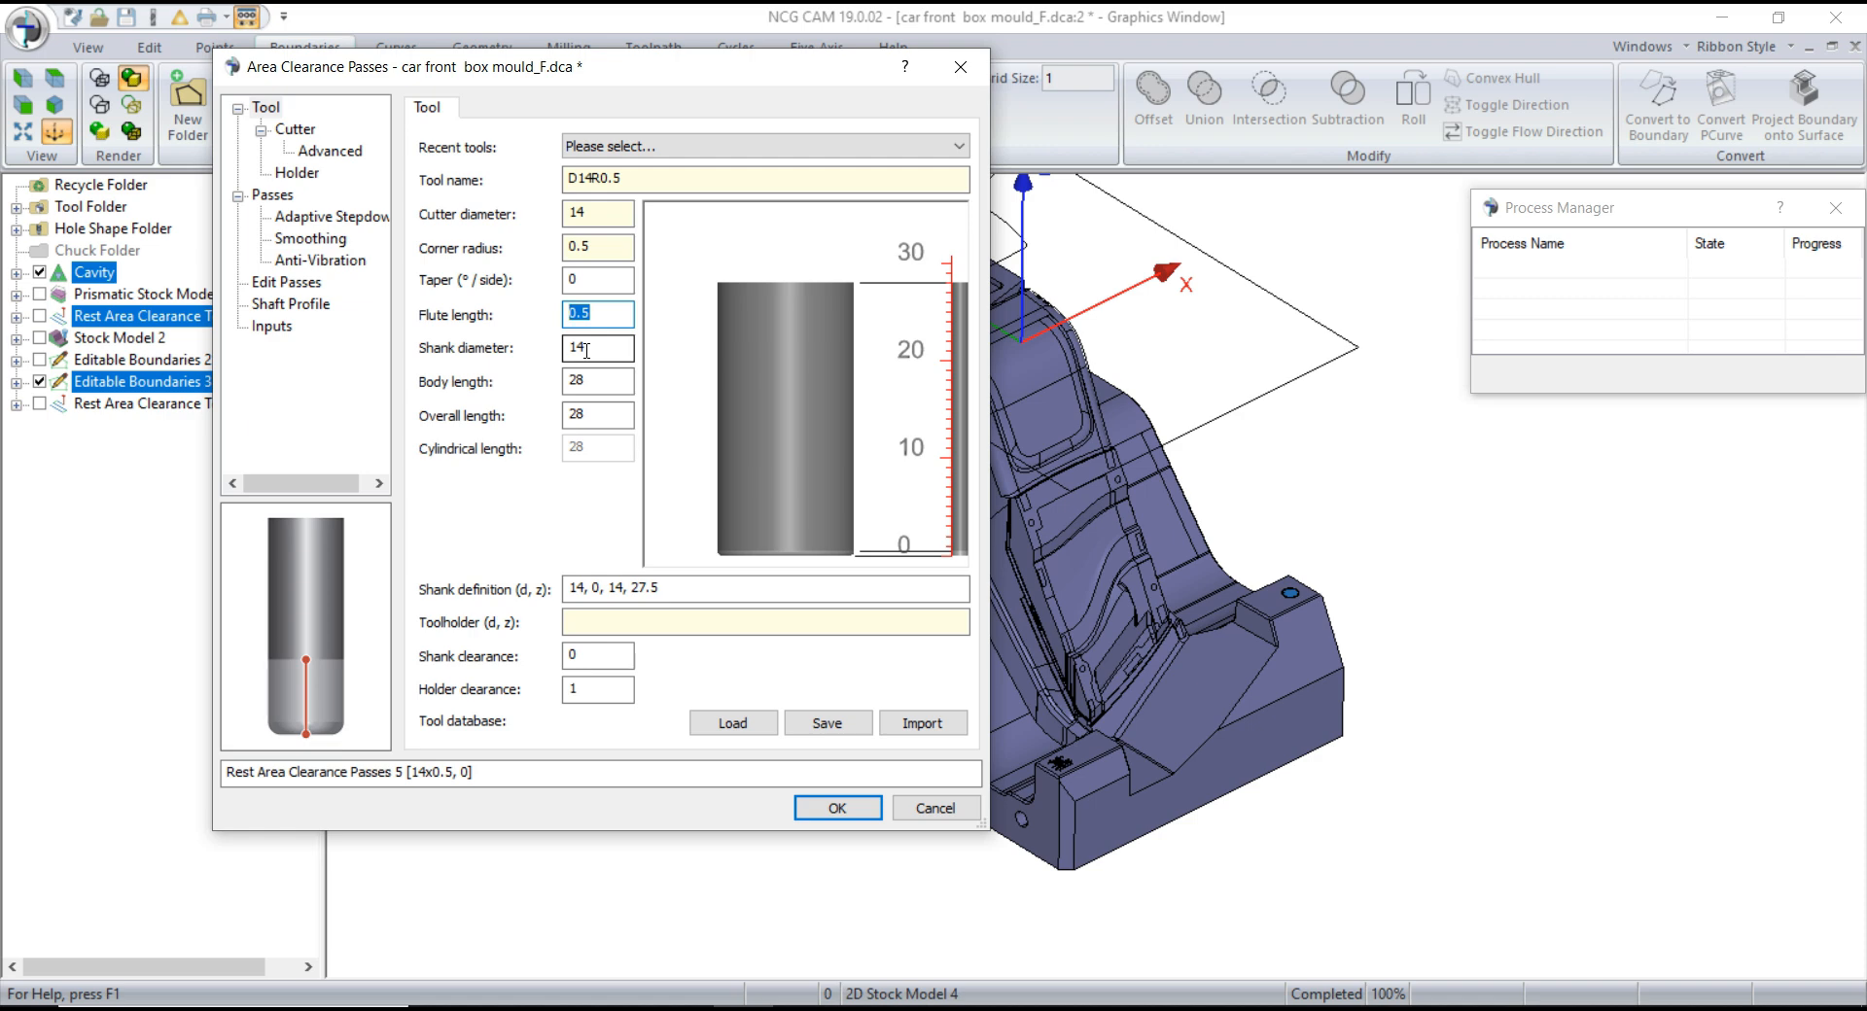
# - Set the D14R0.5 tool's flute length to 10, shank diameter to 13 and body length to 250
pyautogui.write('10')
pyautogui.click(593, 352)
pyautogui.doubleClick(615, 315)
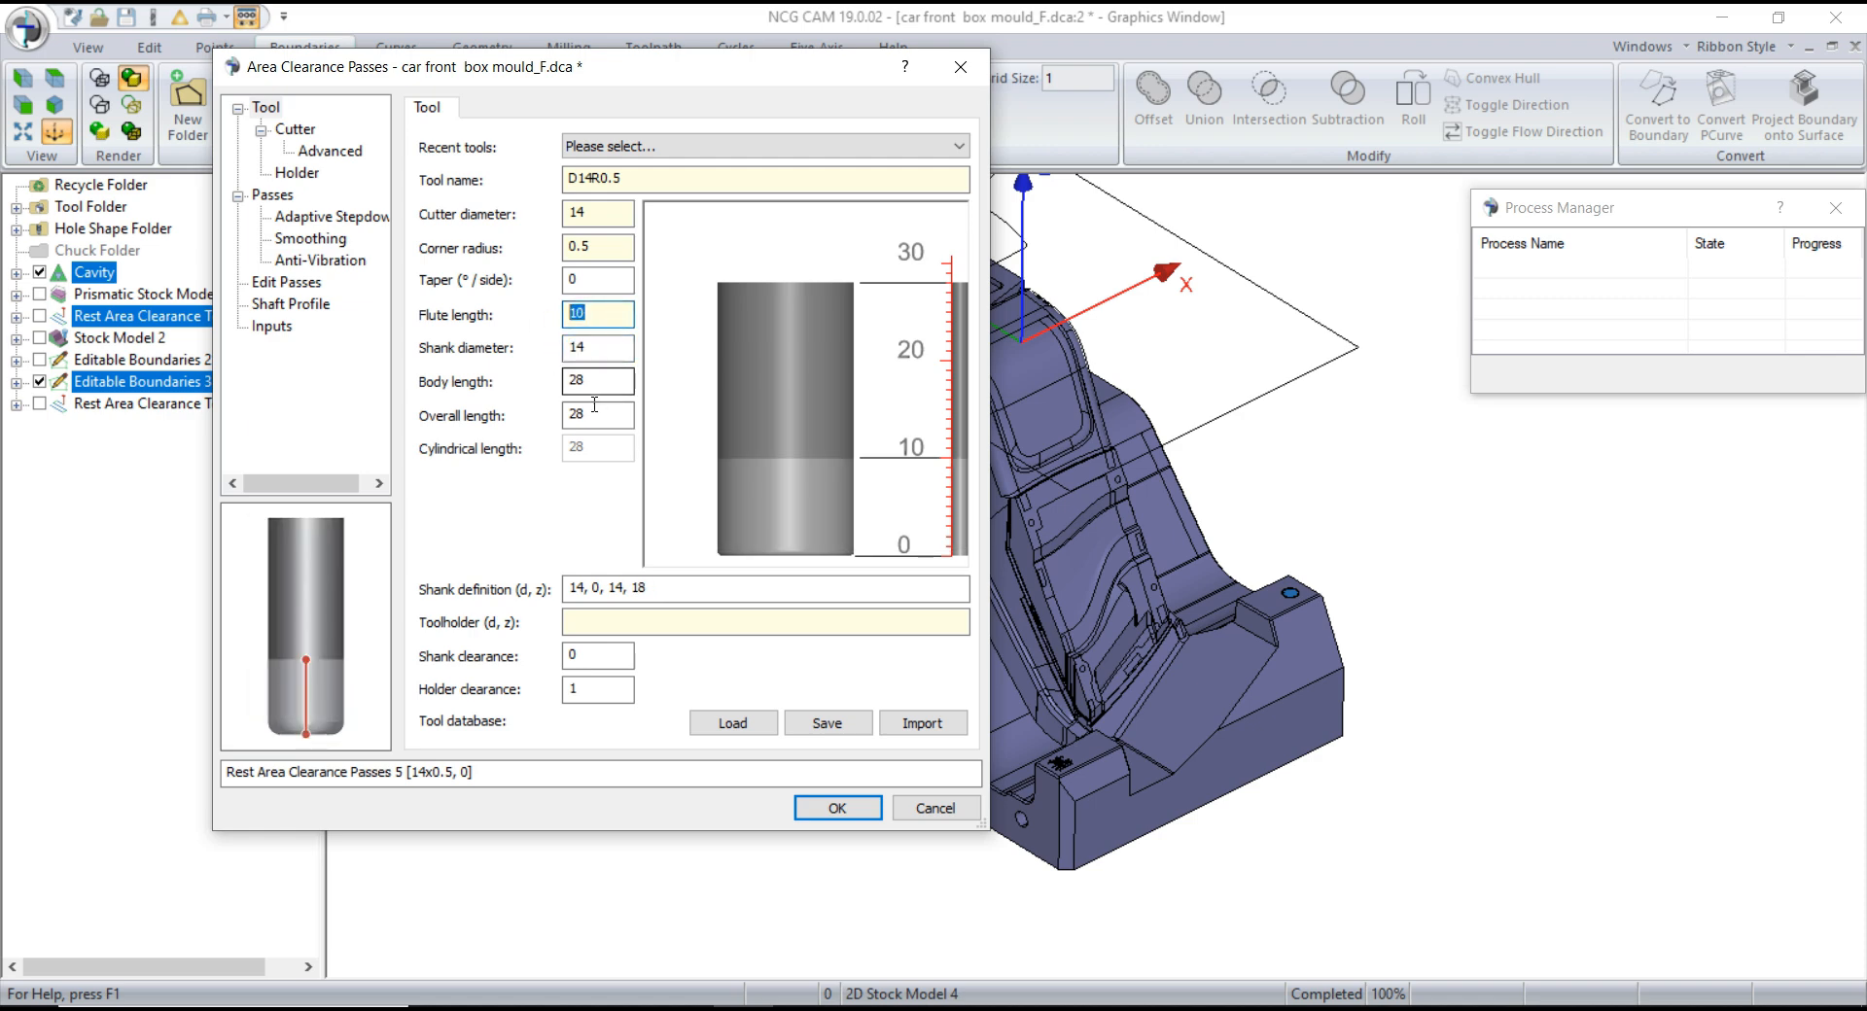
pyautogui.doubleClick(600, 356)
pyautogui.click(599, 382)
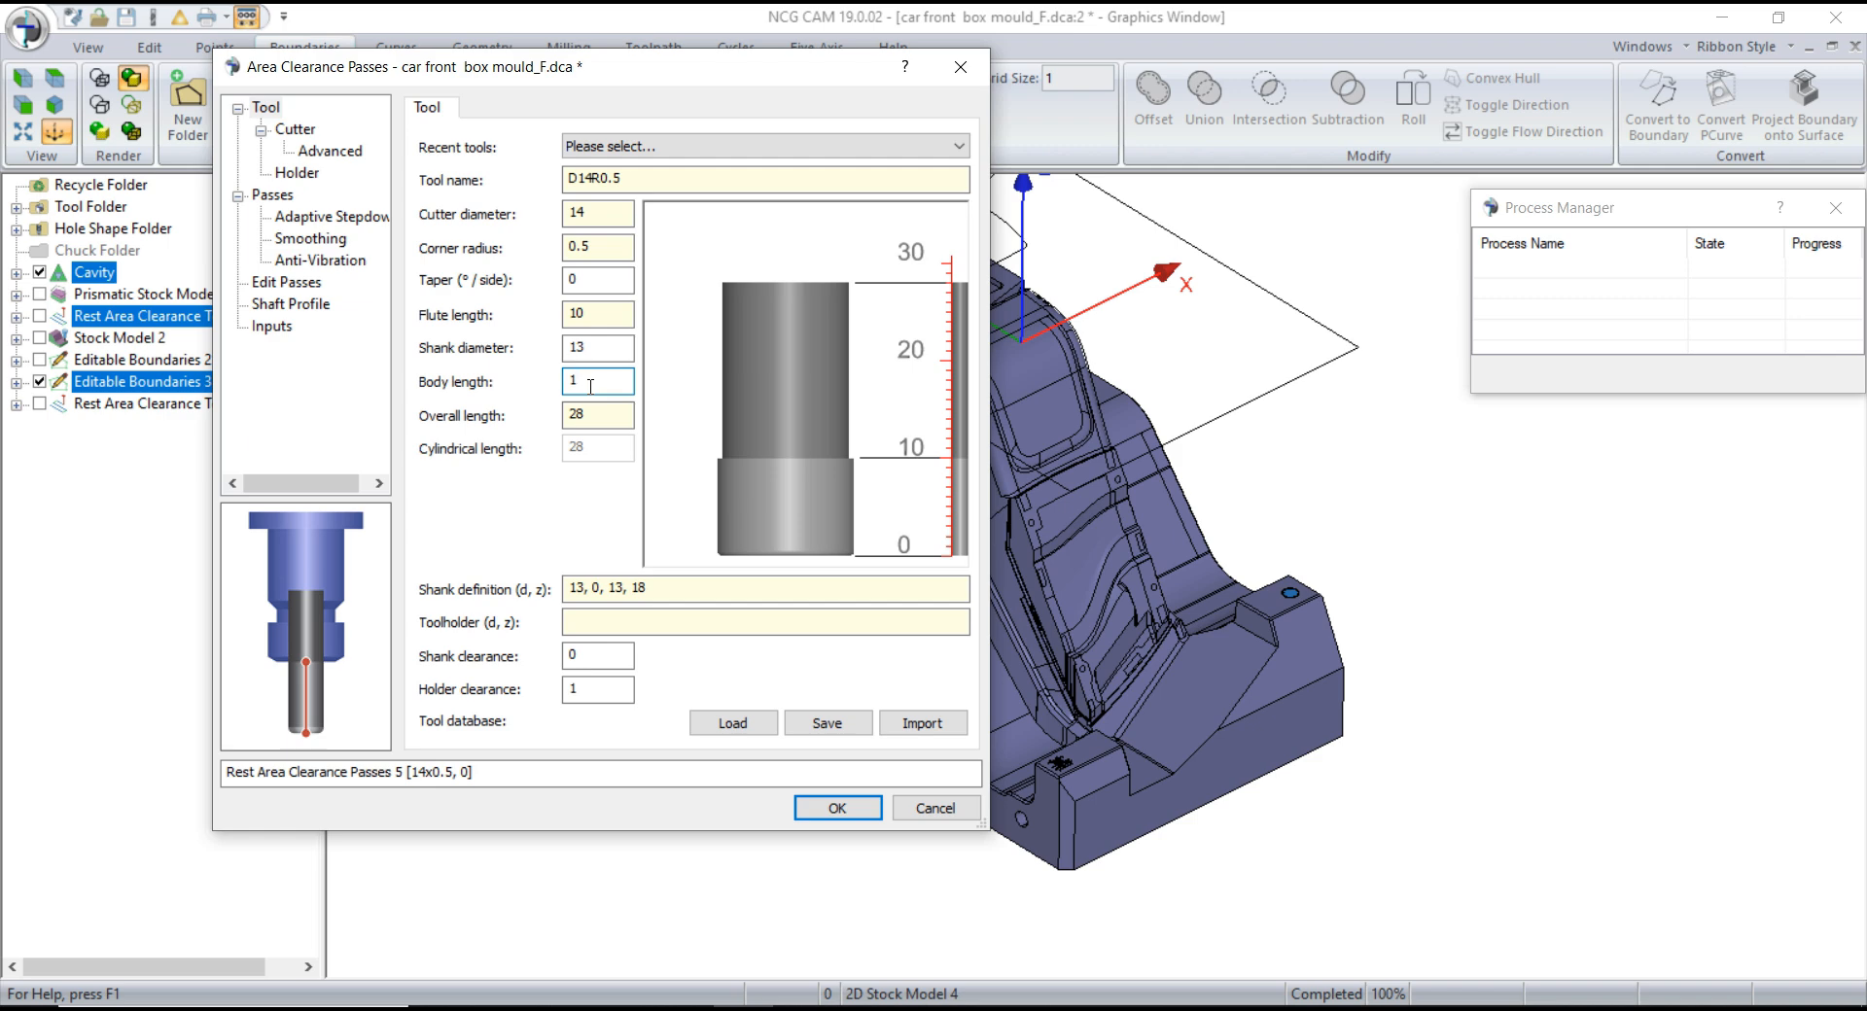
pyautogui.press('Return')
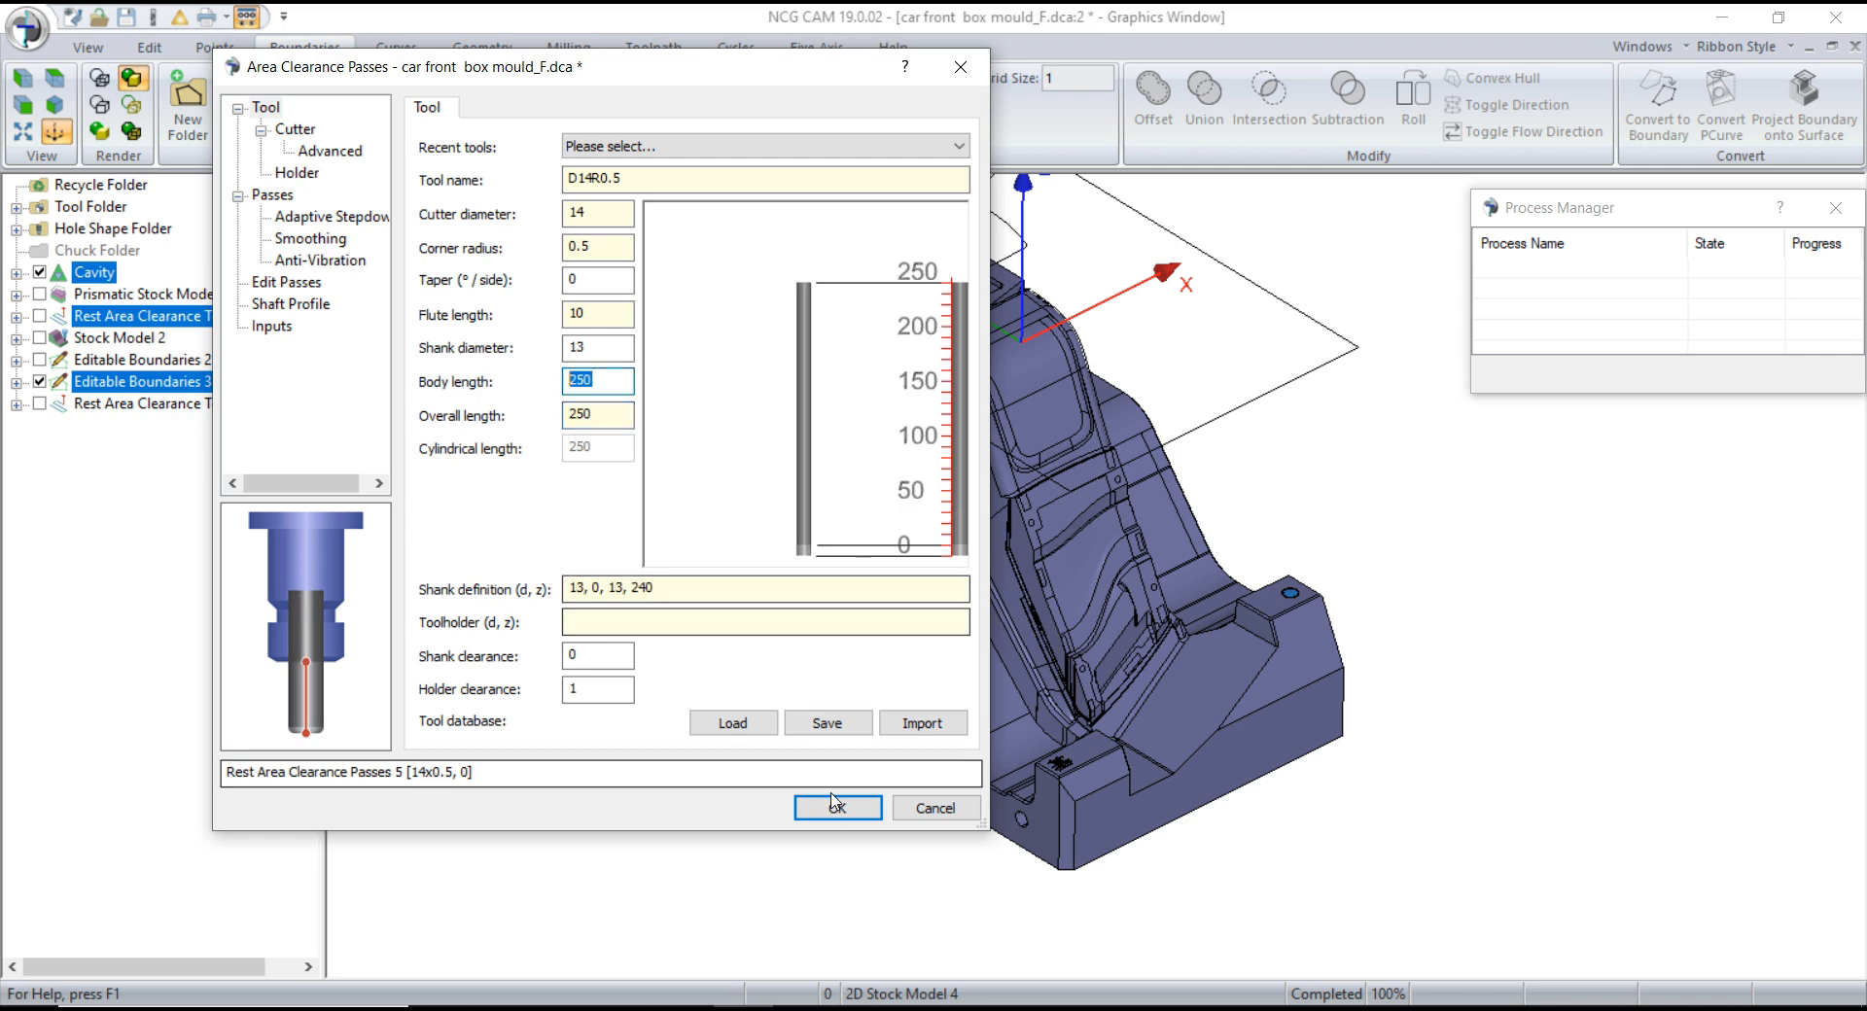
# - Set tool number 3, spindle speed 3500 and cutting feedrate 1200, and choose the coolant option
pyautogui.click(329, 155)
pyautogui.click(586, 164)
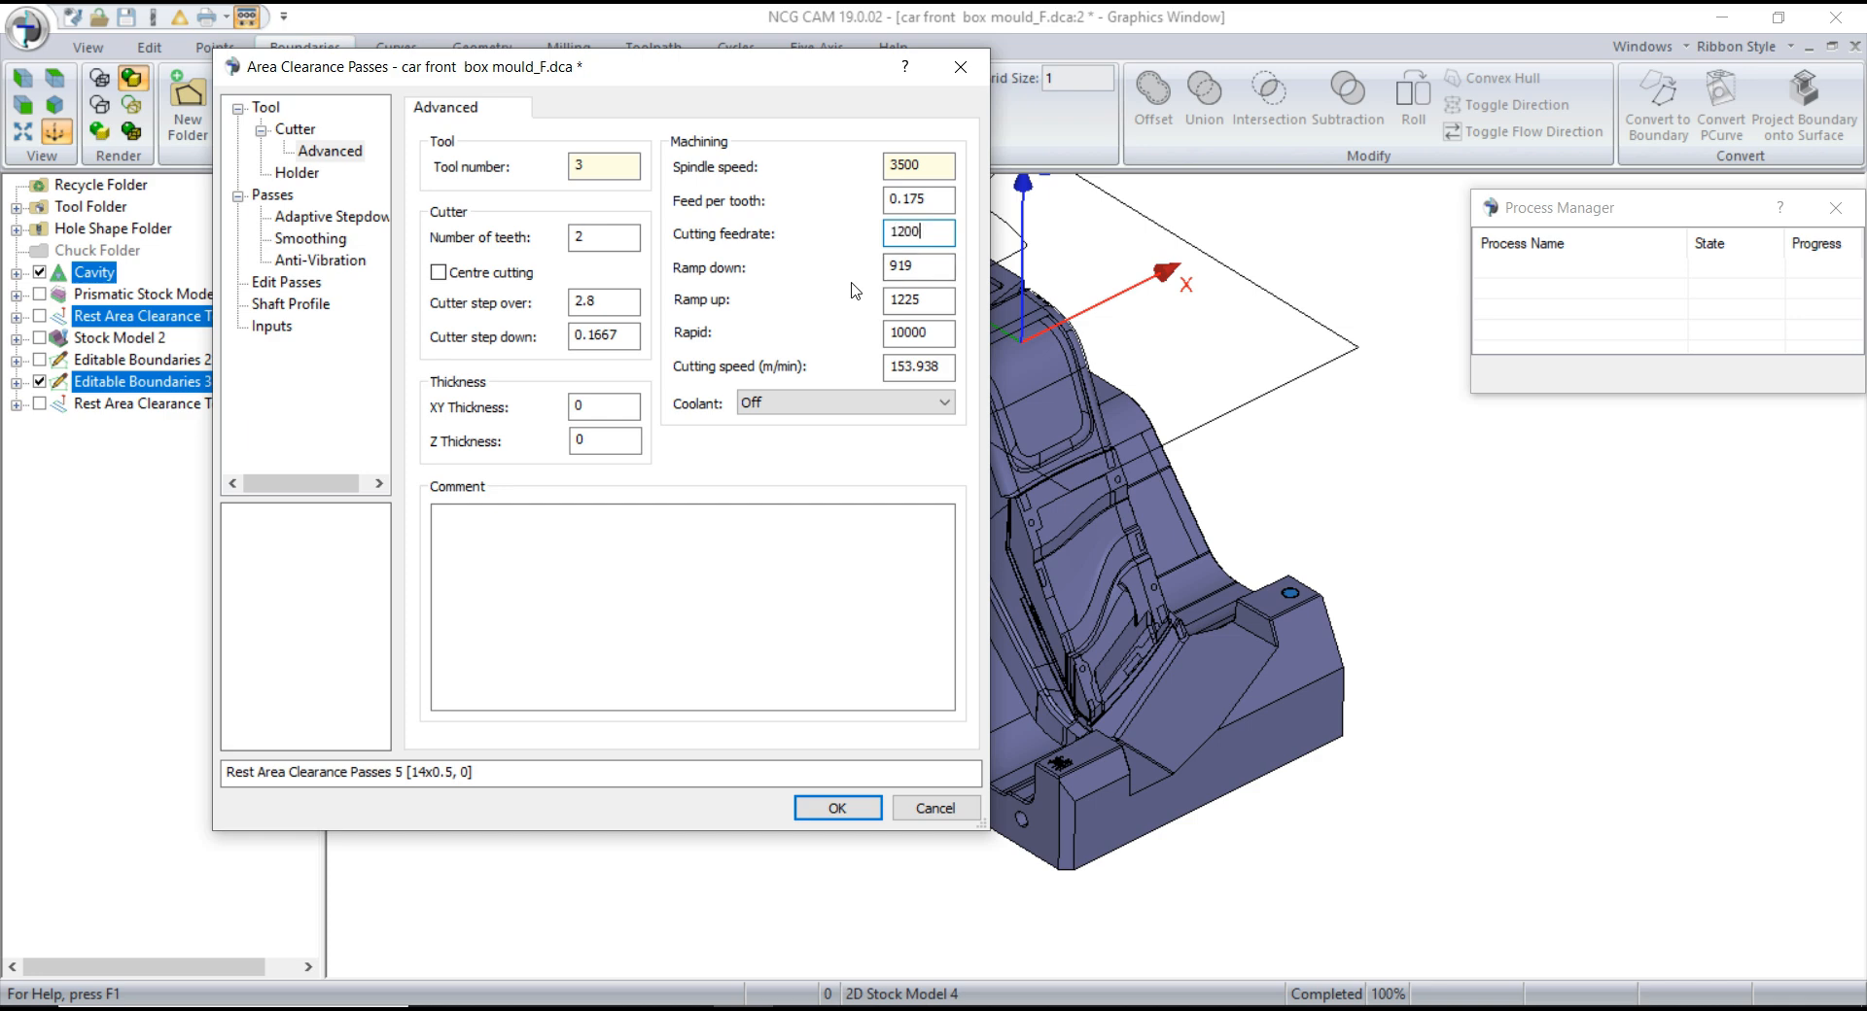
pyautogui.click(846, 403)
pyautogui.click(778, 437)
# - Set the XY and Z thickness of the rest roughing passes to 0.25
pyautogui.click(272, 195)
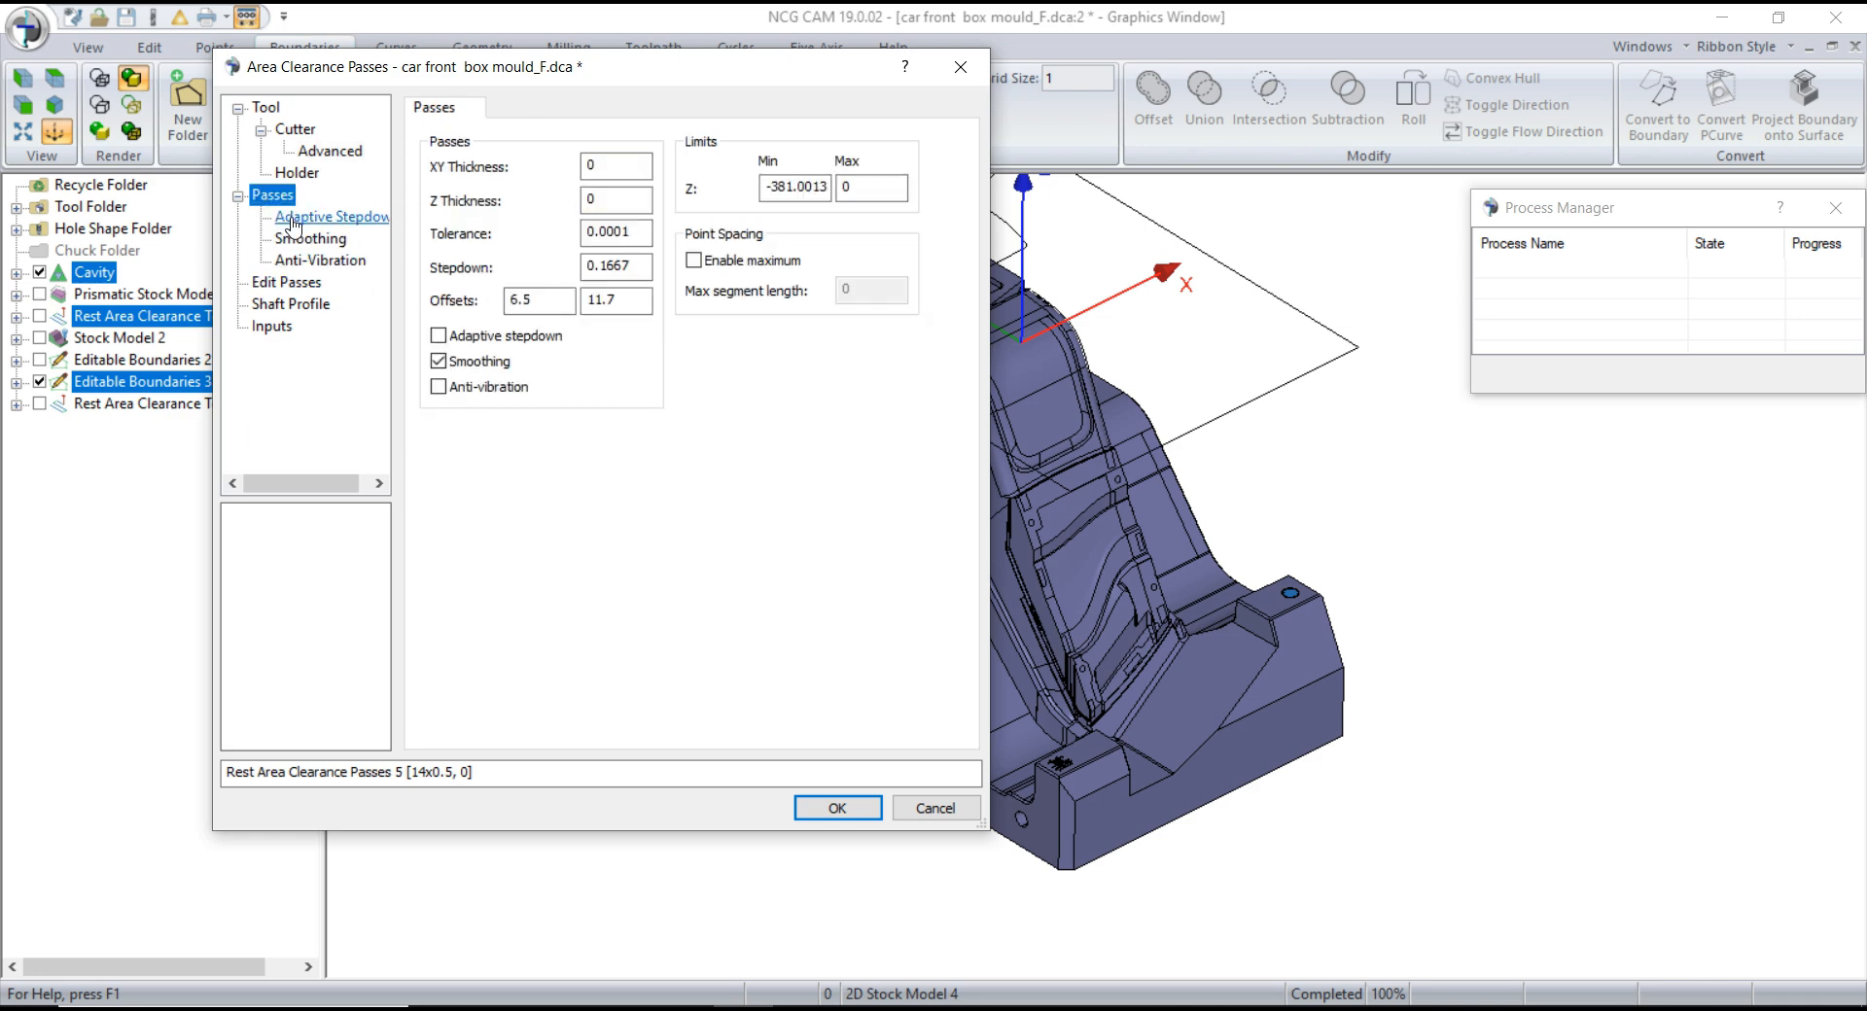
pyautogui.click(615, 167)
pyautogui.write('.')
pyautogui.click(620, 199)
pyautogui.moveTo(878, 188); pyautogui.dragTo(836, 187)
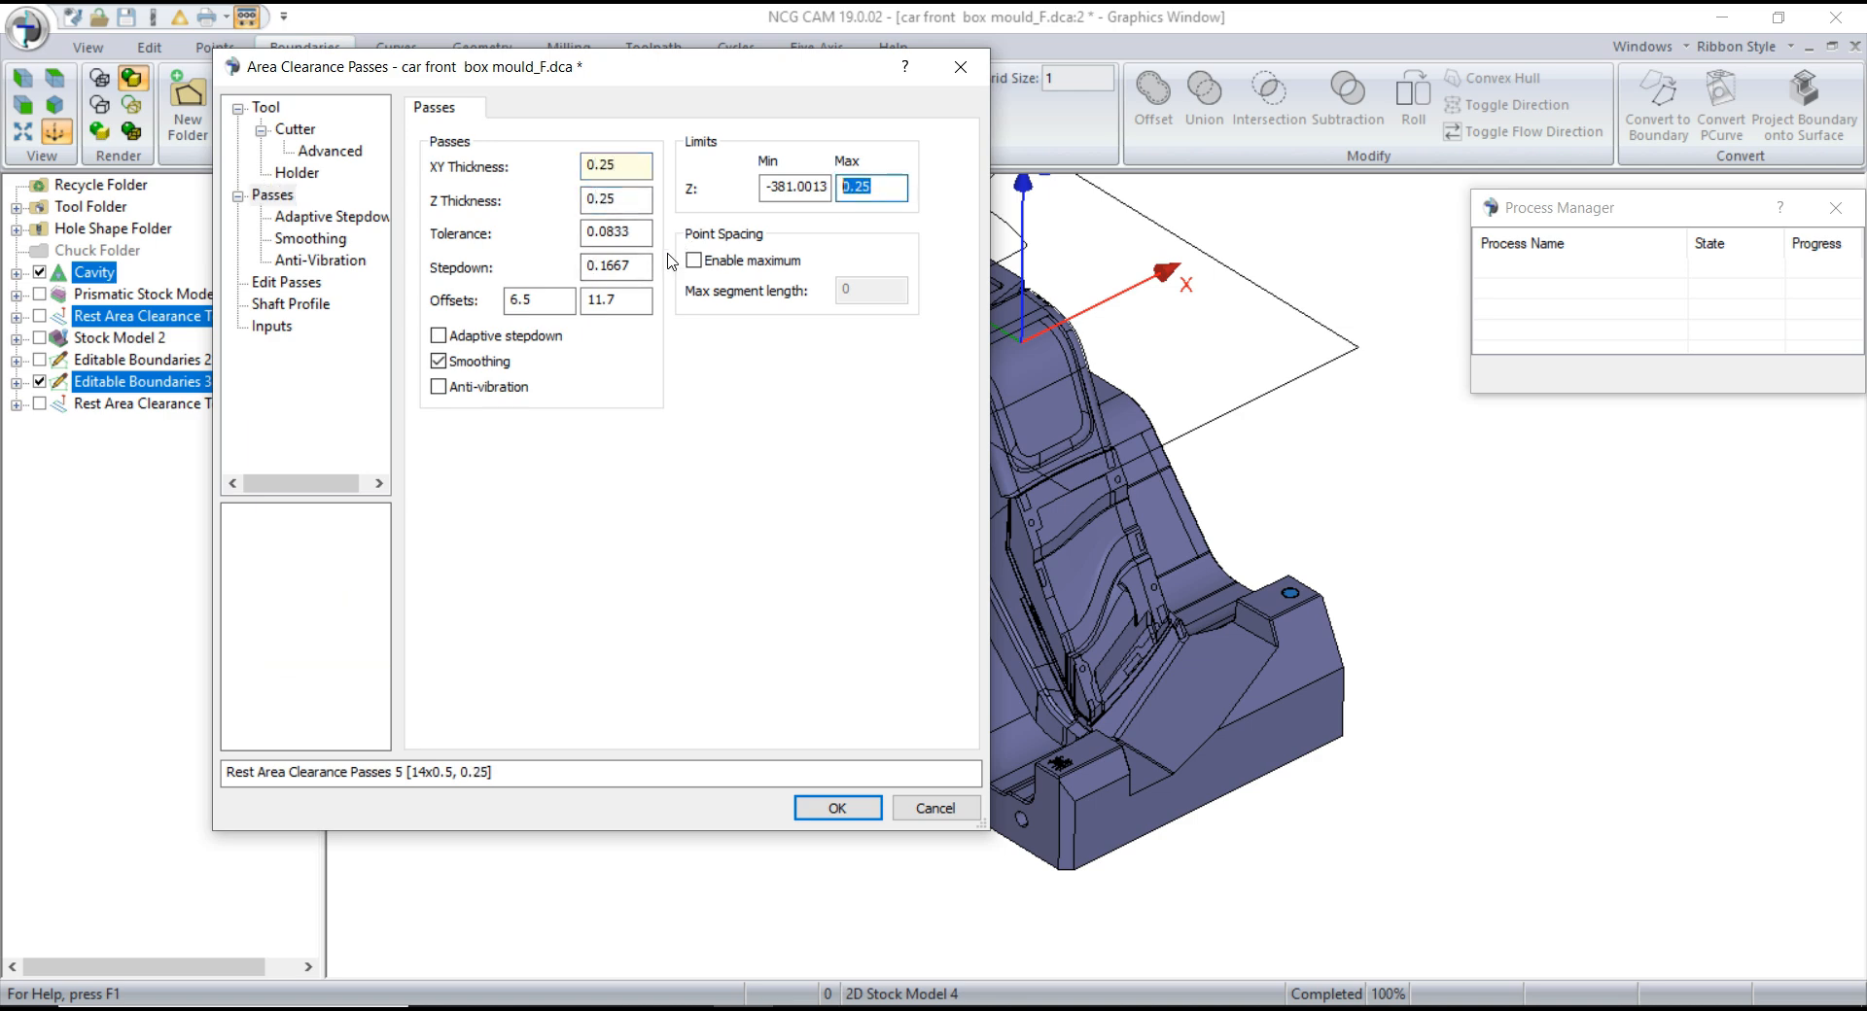
# - Set the passes' stepdown to 0.5 and start calculating the rest area clearance passes
pyautogui.click(618, 232)
pyautogui.click(635, 268)
pyautogui.write('0.5')
pyautogui.click(637, 240)
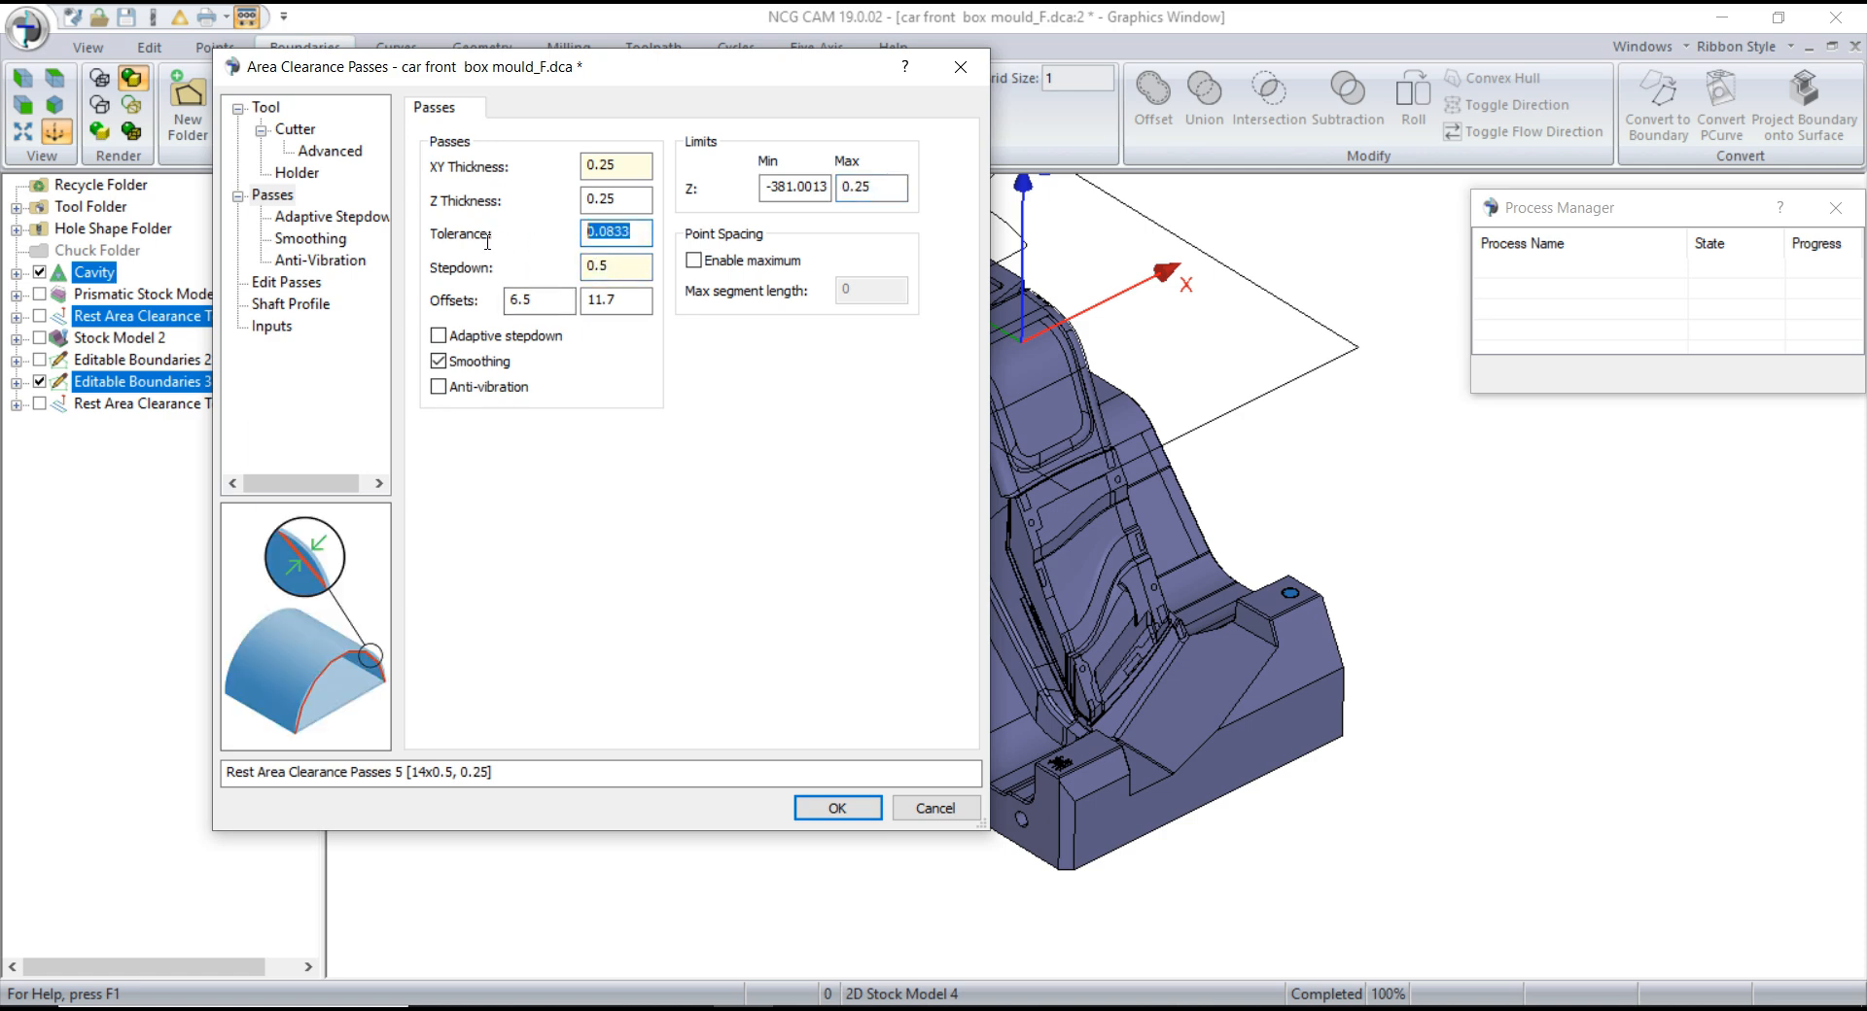
pyautogui.click(813, 808)
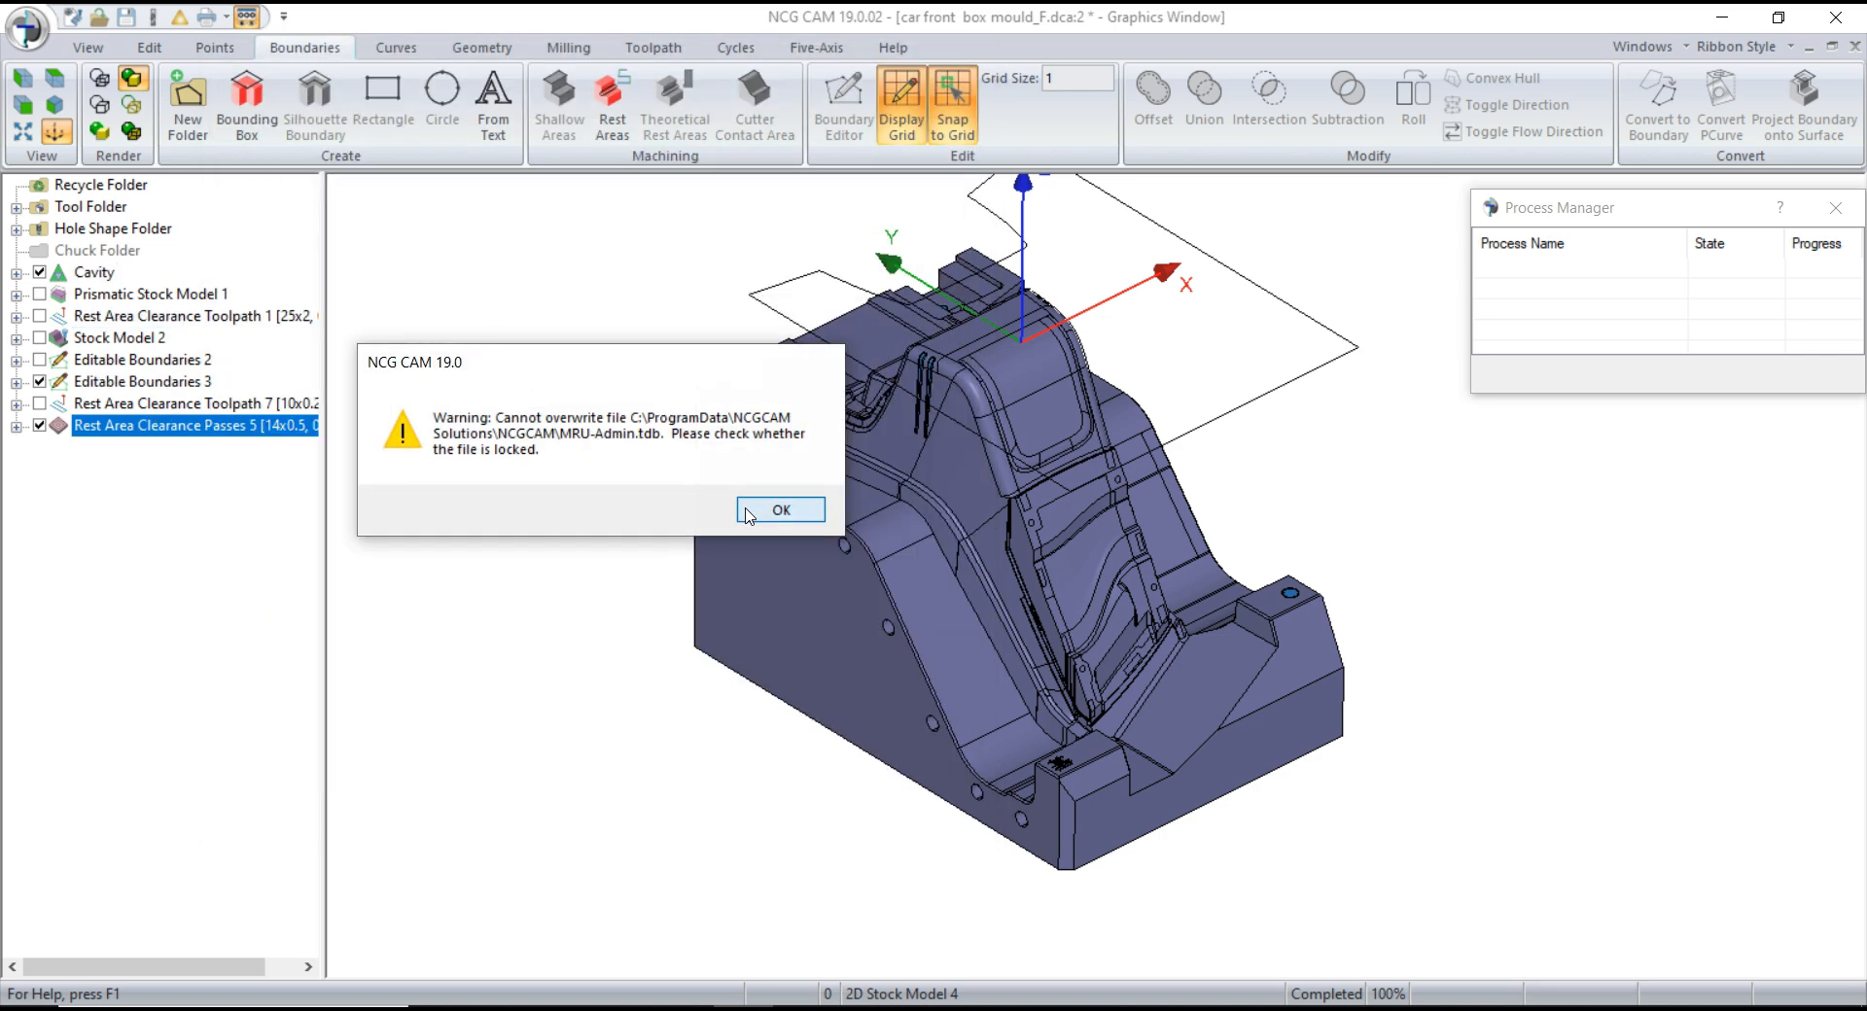
pyautogui.click(831, 510)
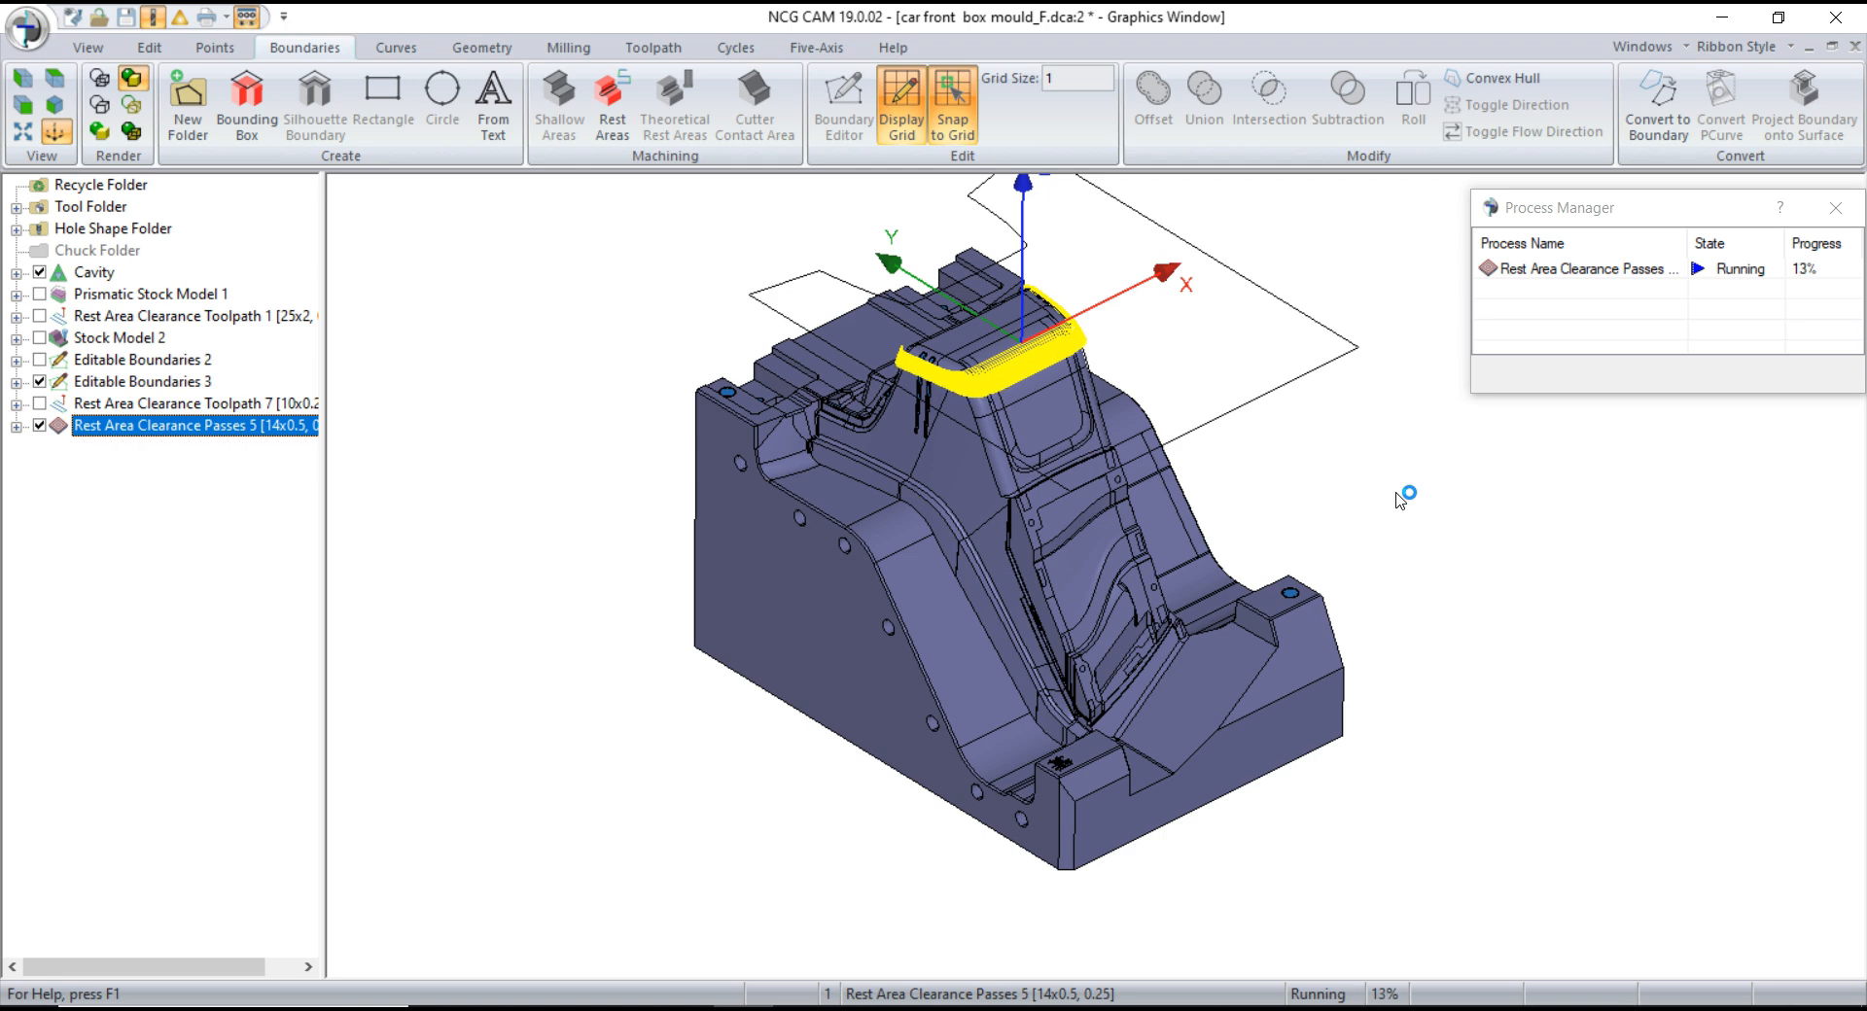
# - Hide Editable Boundaries 3 so only the Cavity and the calculating rest area clearance passes are displayed
pyautogui.scroll(3, 963, 345)
pyautogui.click(72, 385)
pyautogui.click(40, 381)
pyautogui.scroll(-2, 1038, 391)
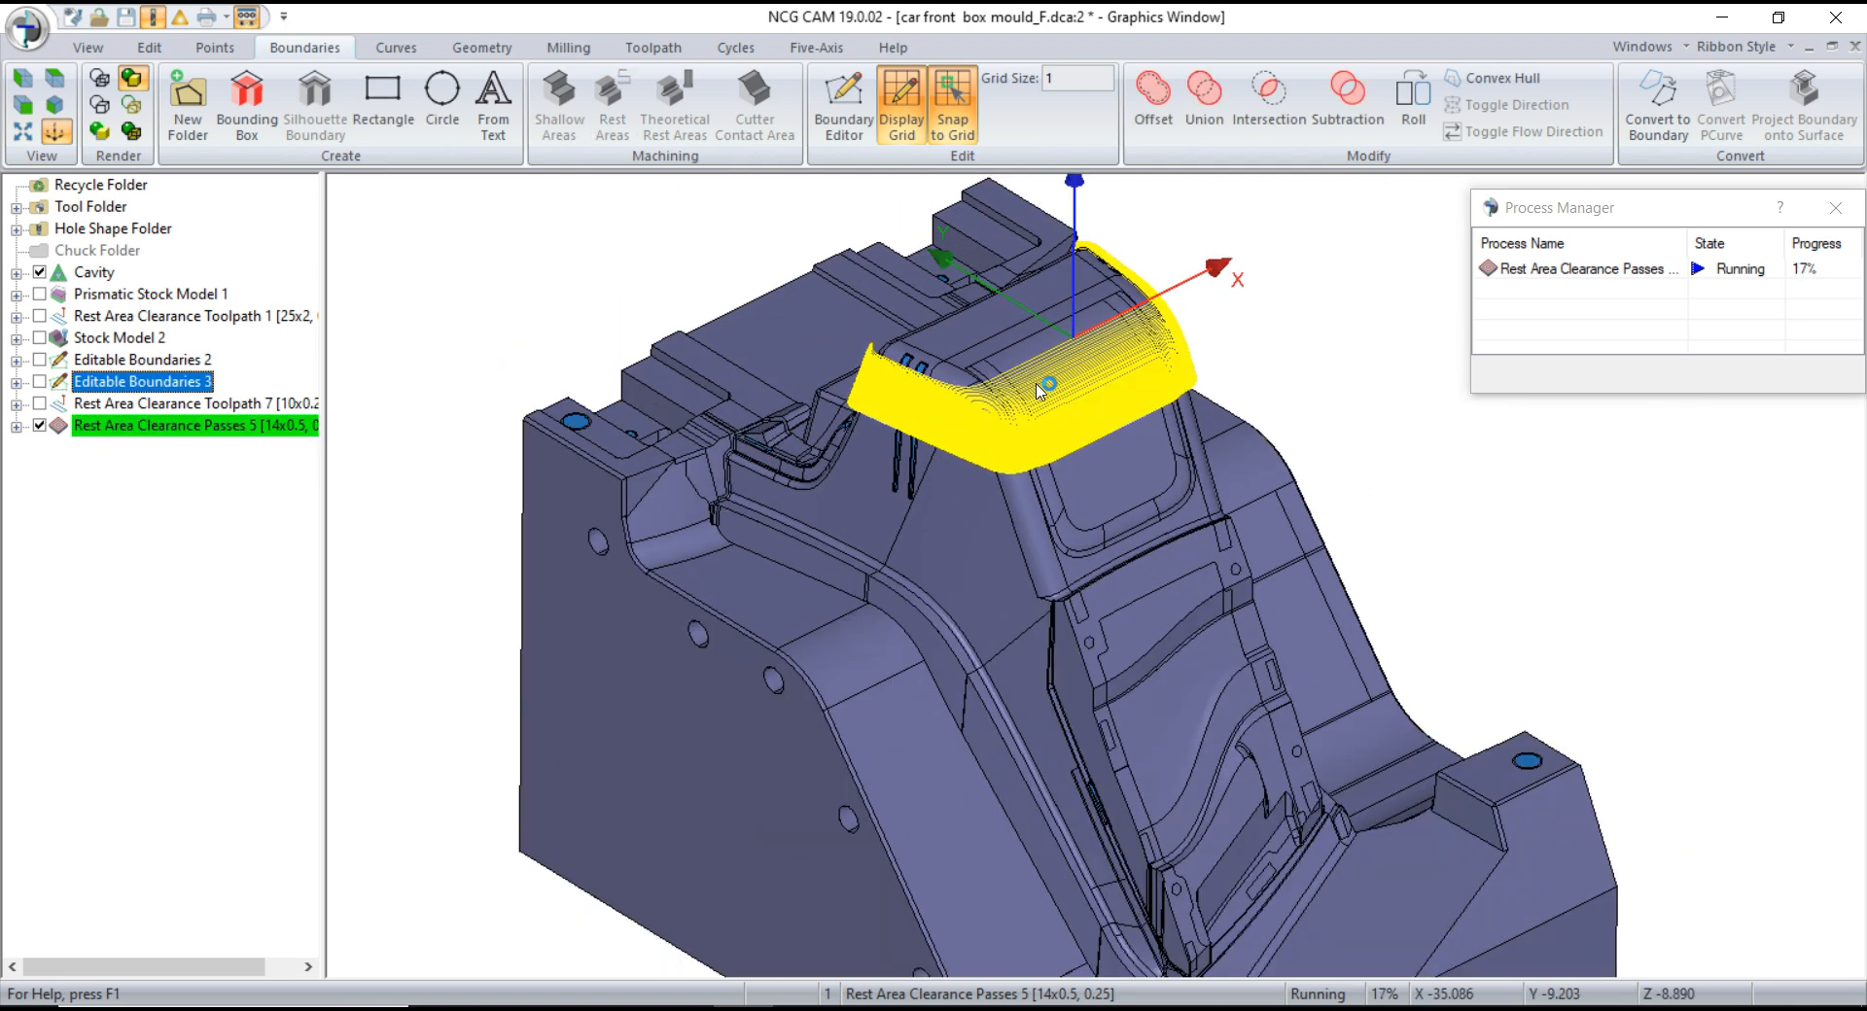
# - Examine the calculating passes around the Cavity's upper block, steep walls, side ledges and outer corner
pyautogui.scroll(5, 1012, 437)
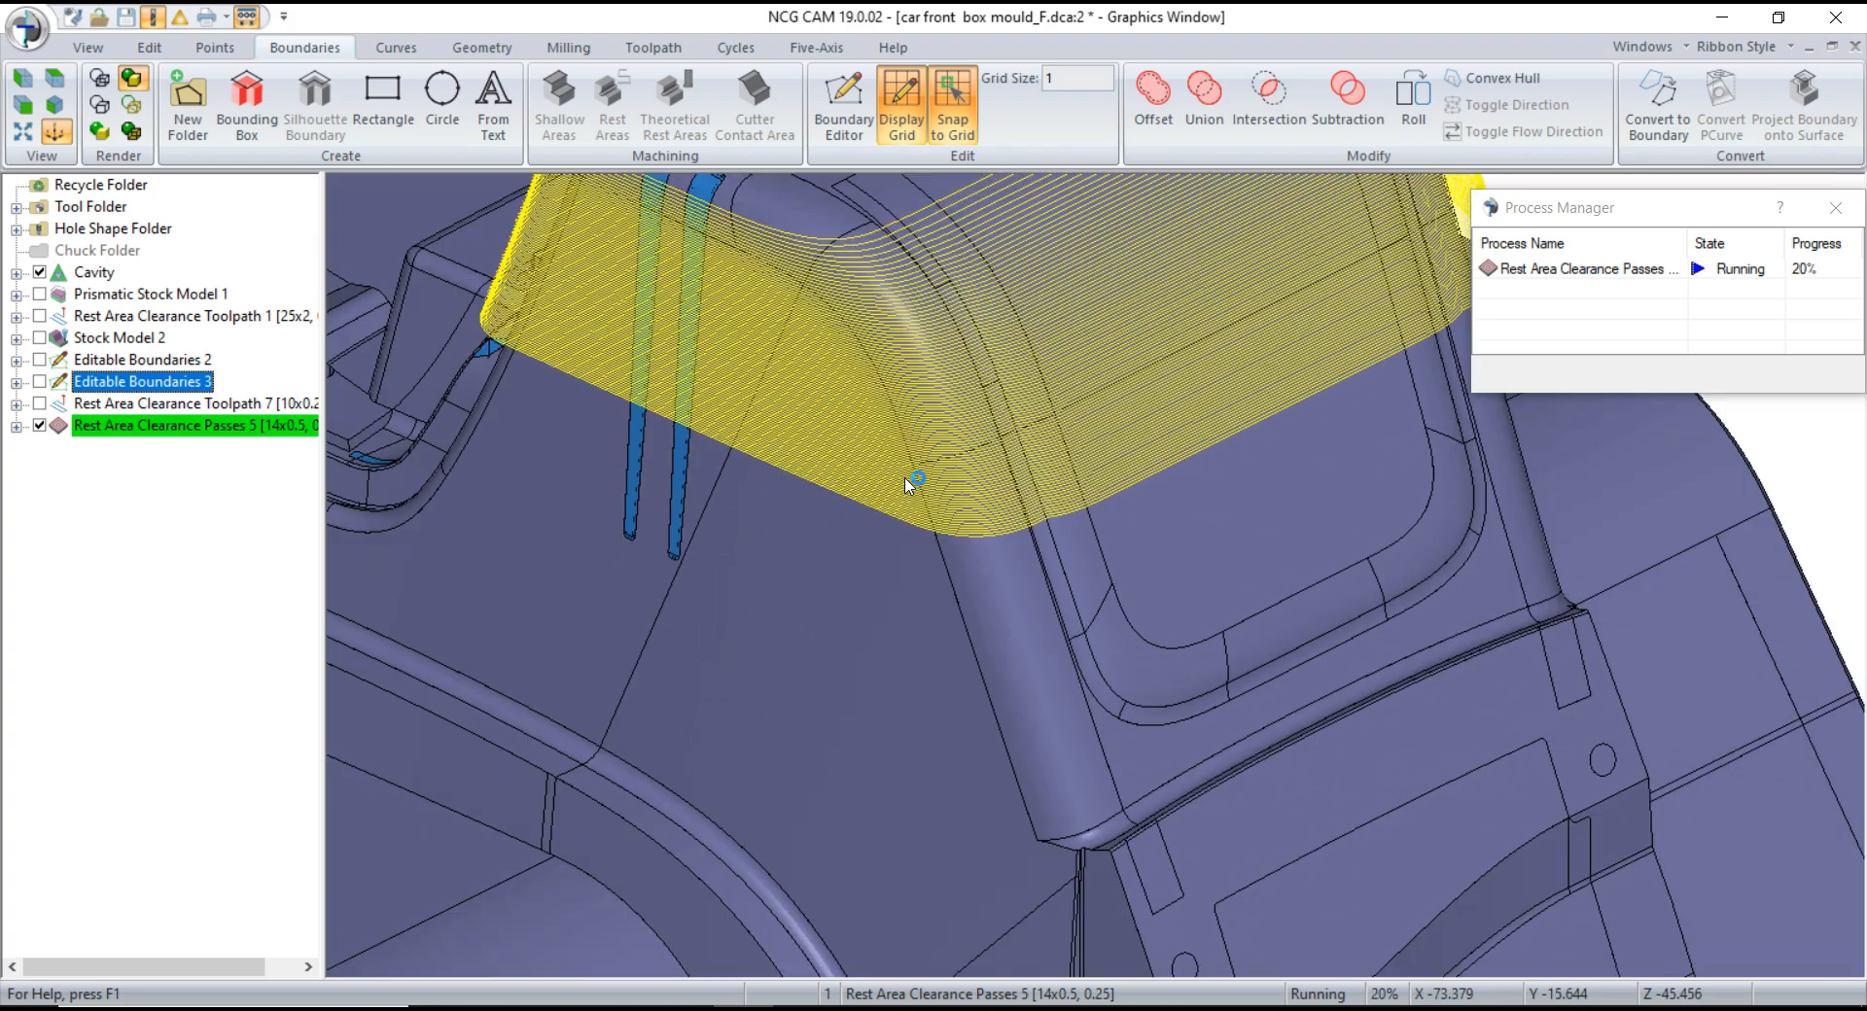
pyautogui.scroll(-4, 989, 437)
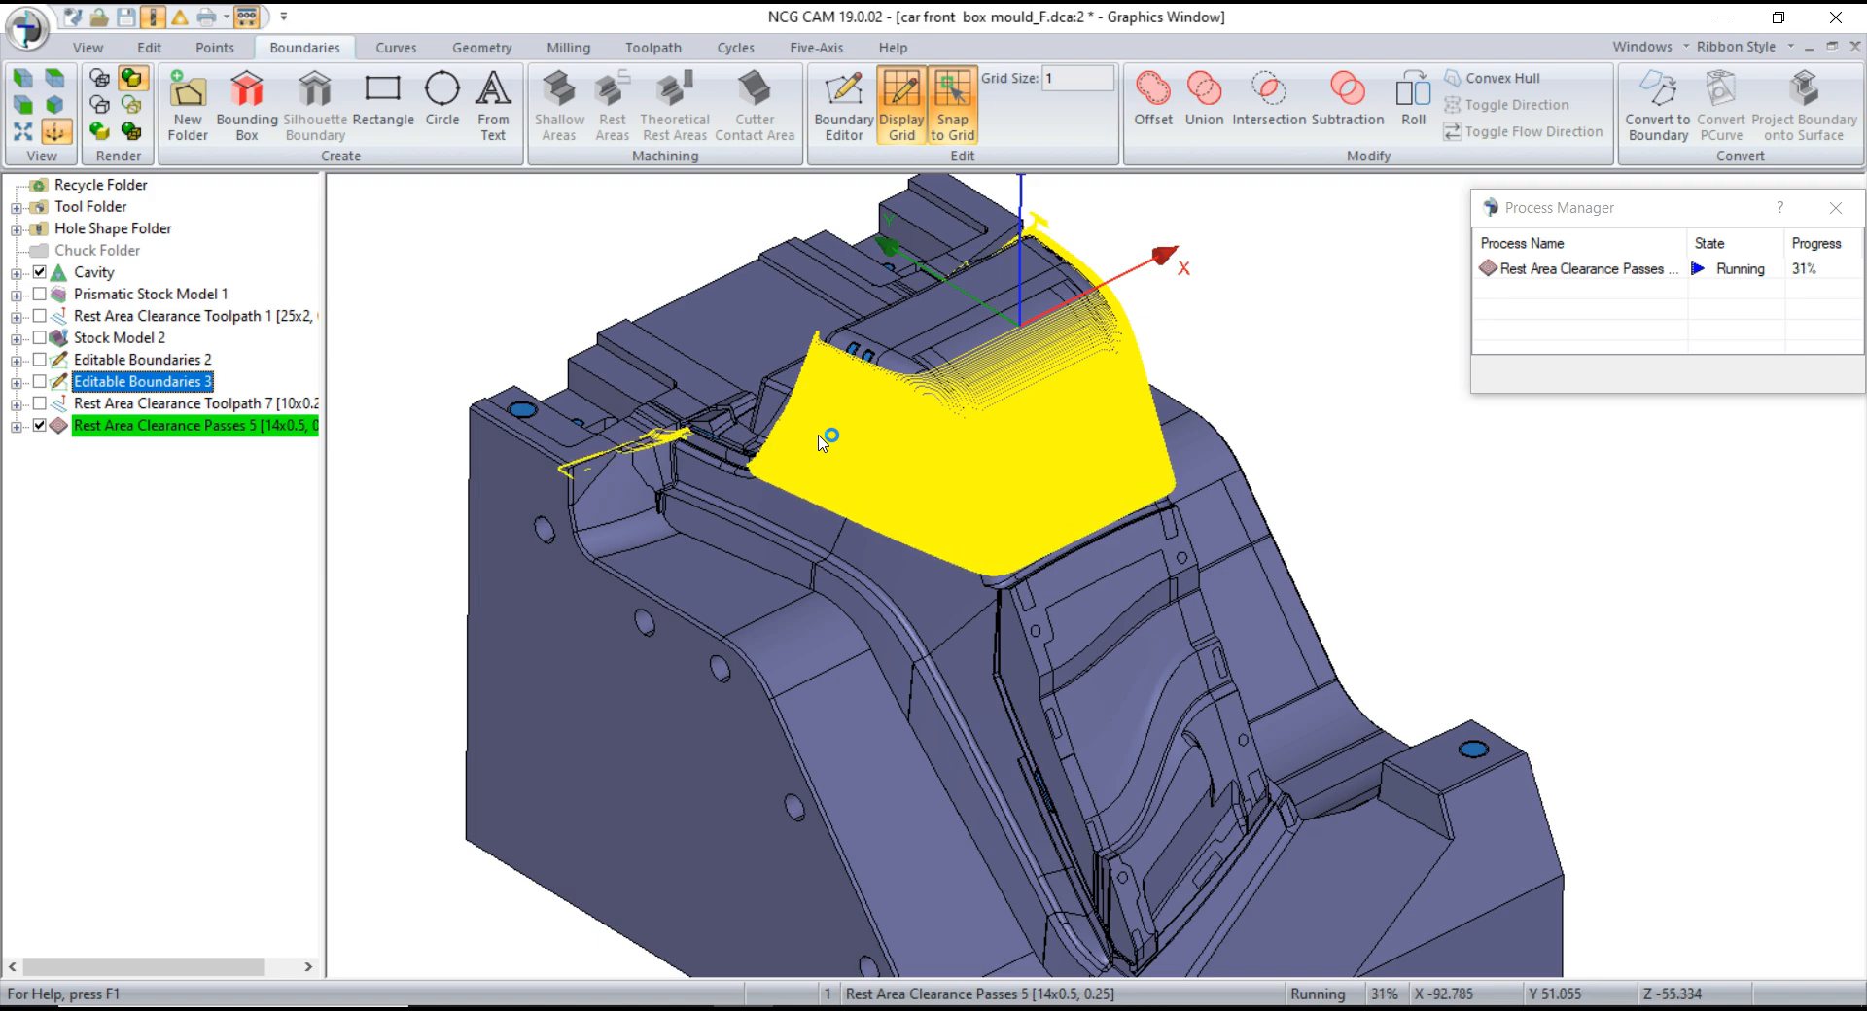
pyautogui.scroll(8, 841, 439)
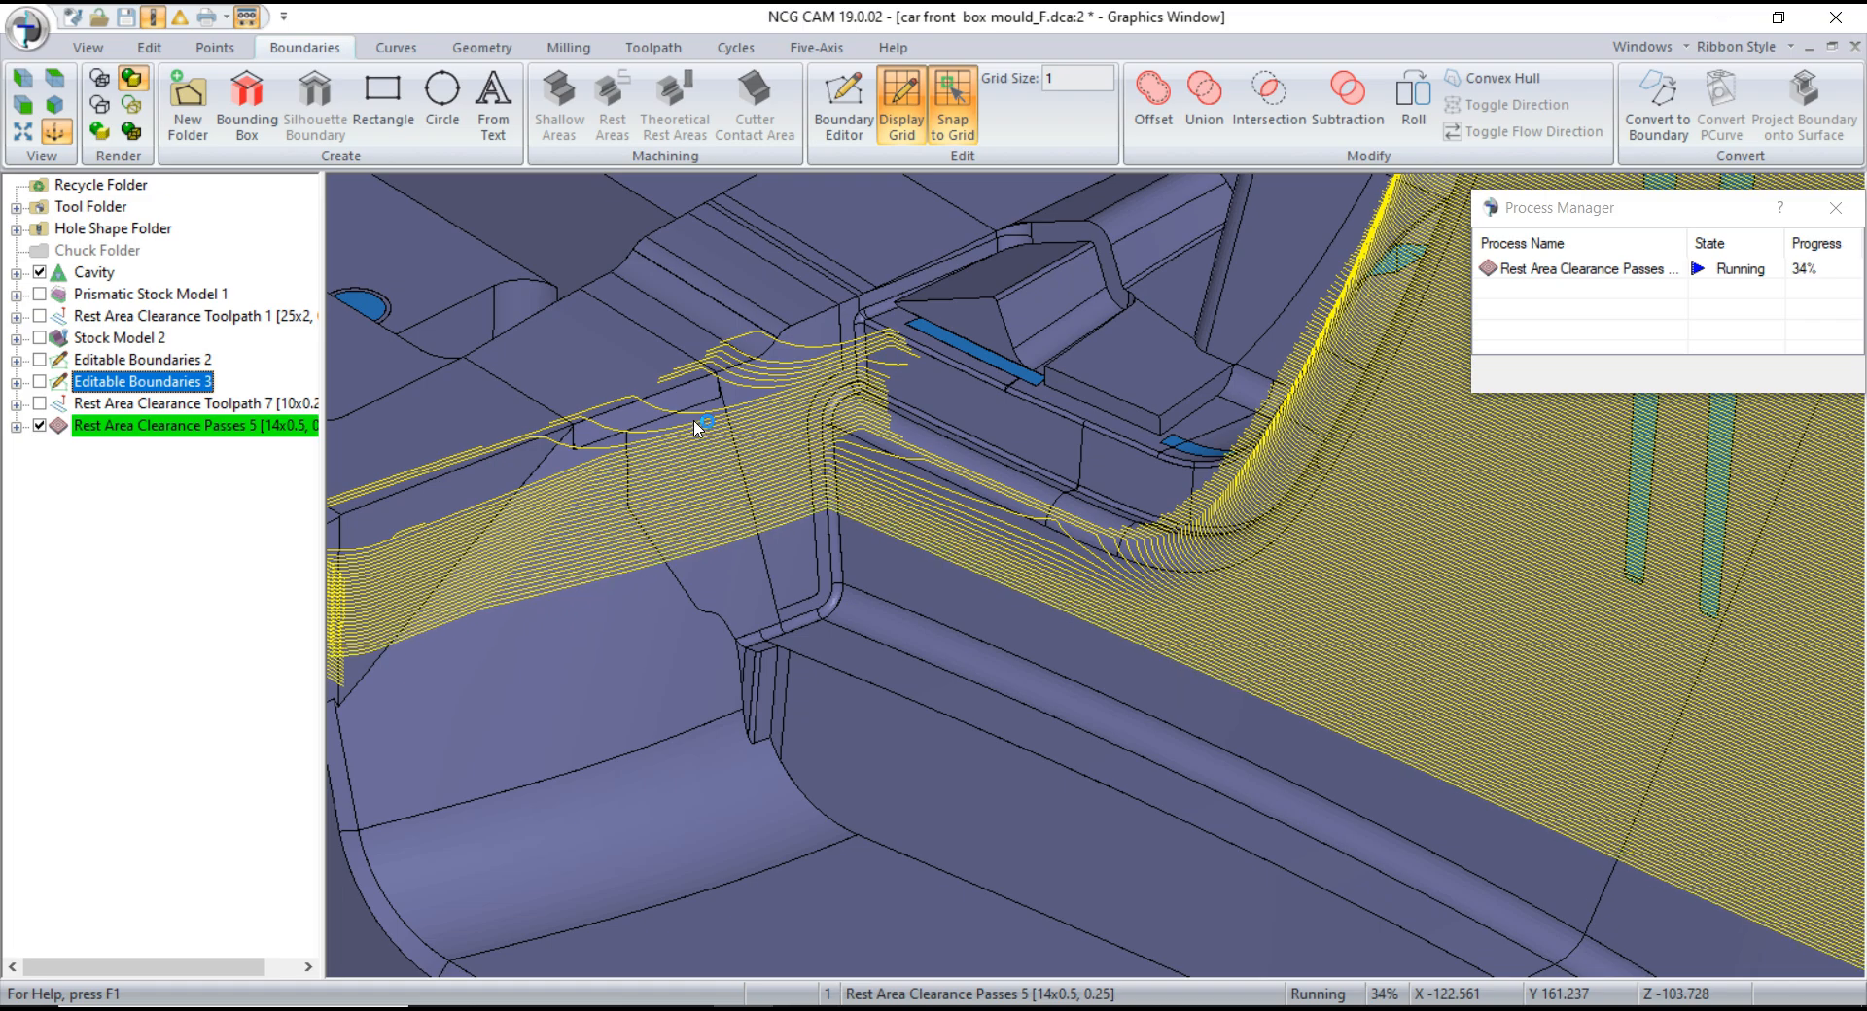
pyautogui.scroll(-5, 696, 428)
pyautogui.scroll(4, 518, 582)
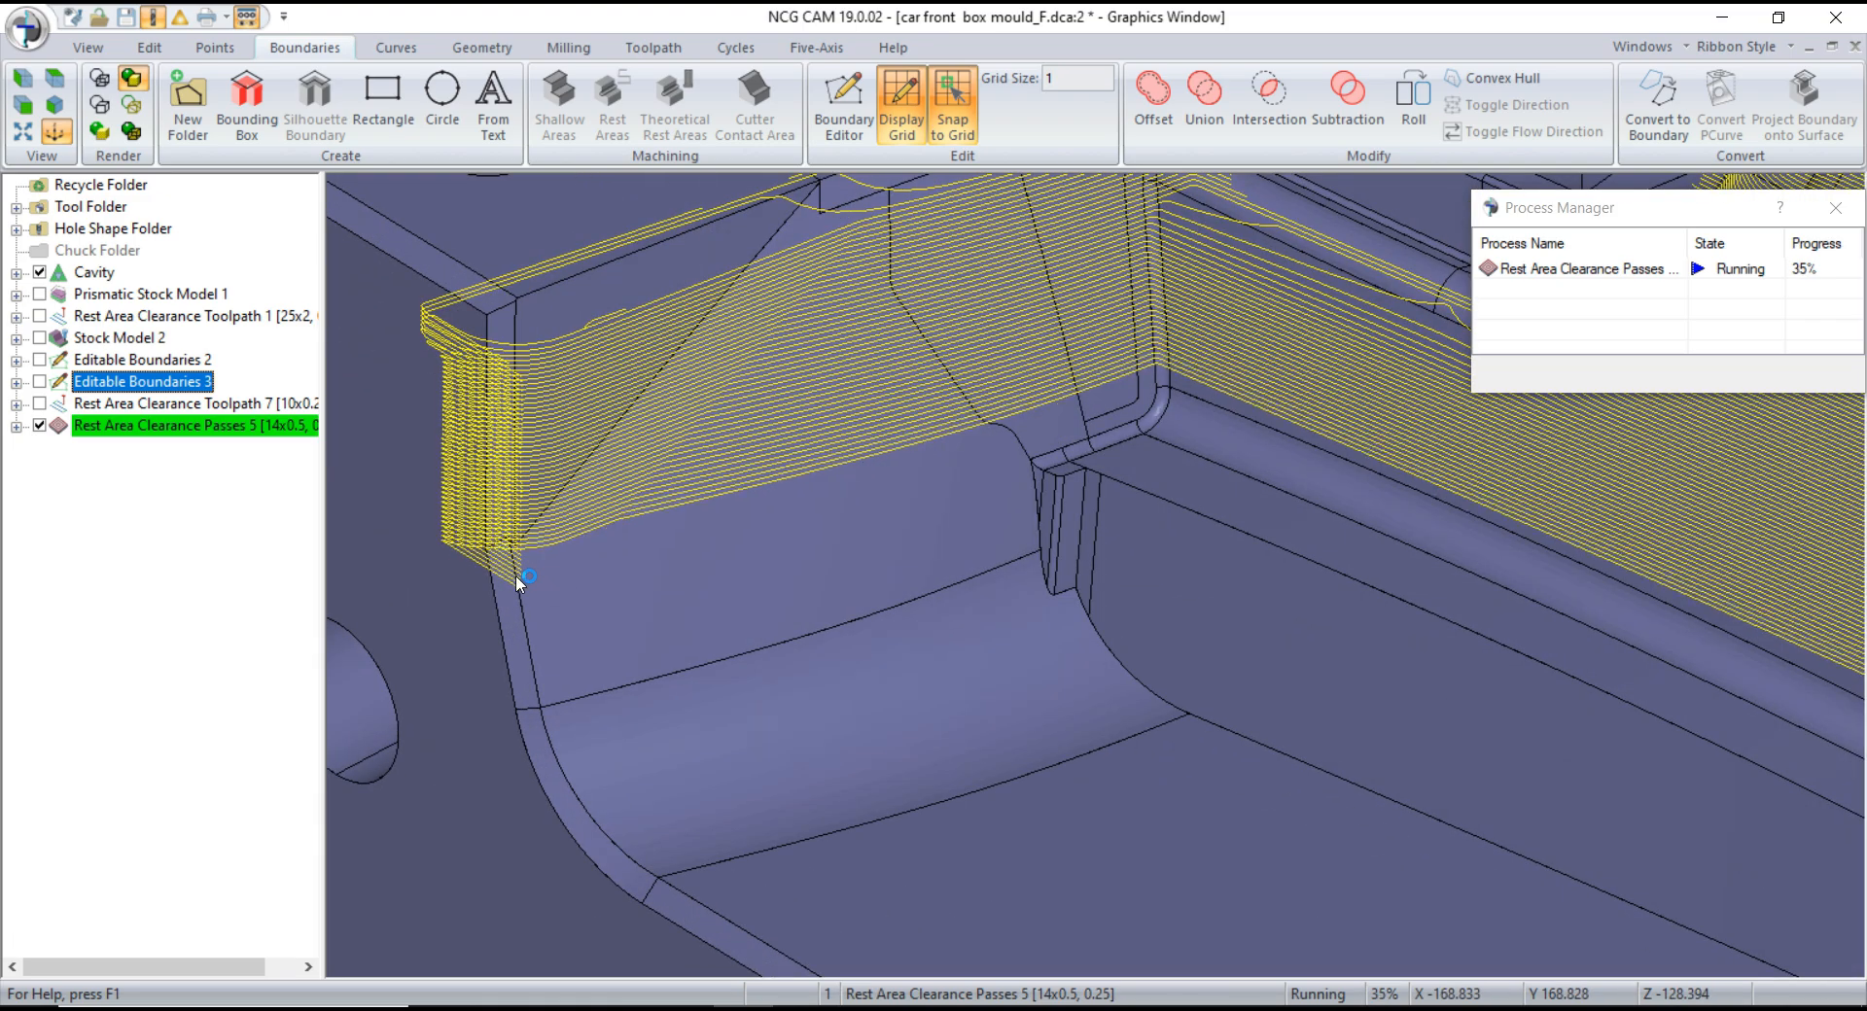
pyautogui.moveTo(451, 529); pyautogui.dragTo(530, 462, button='middle')
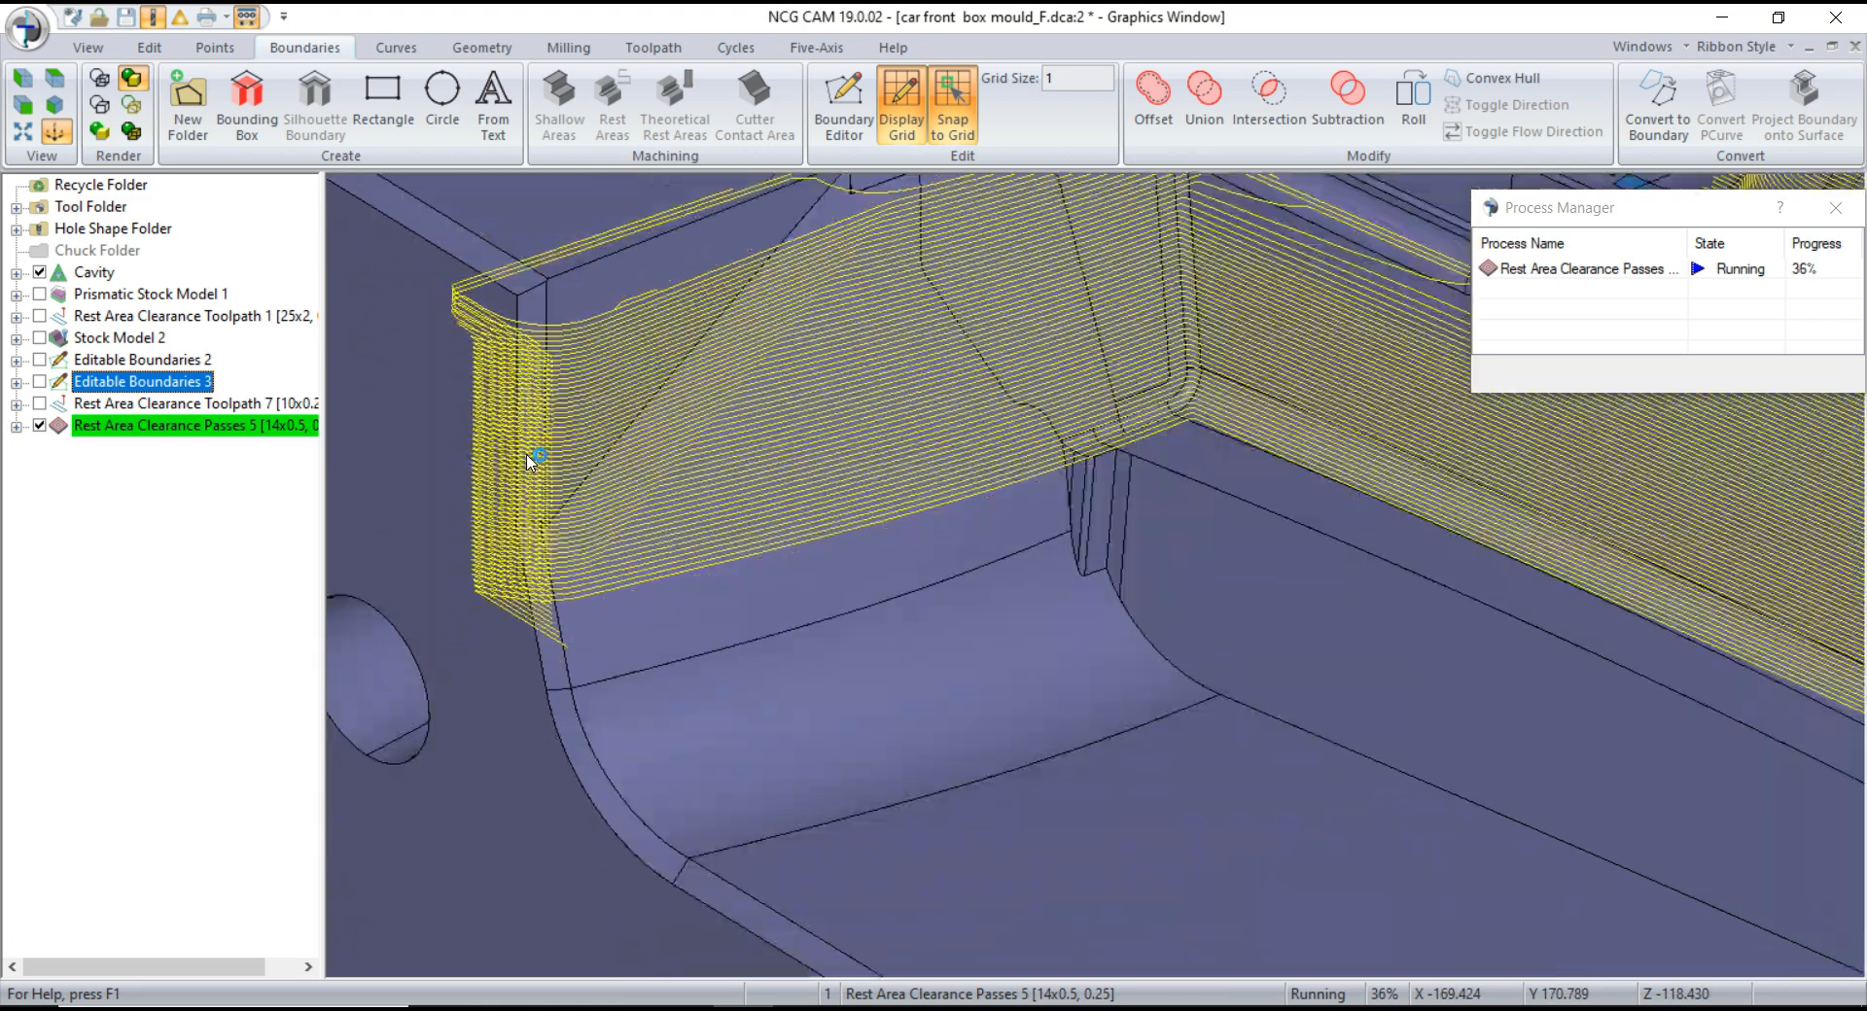
pyautogui.scroll(-5, 527, 455)
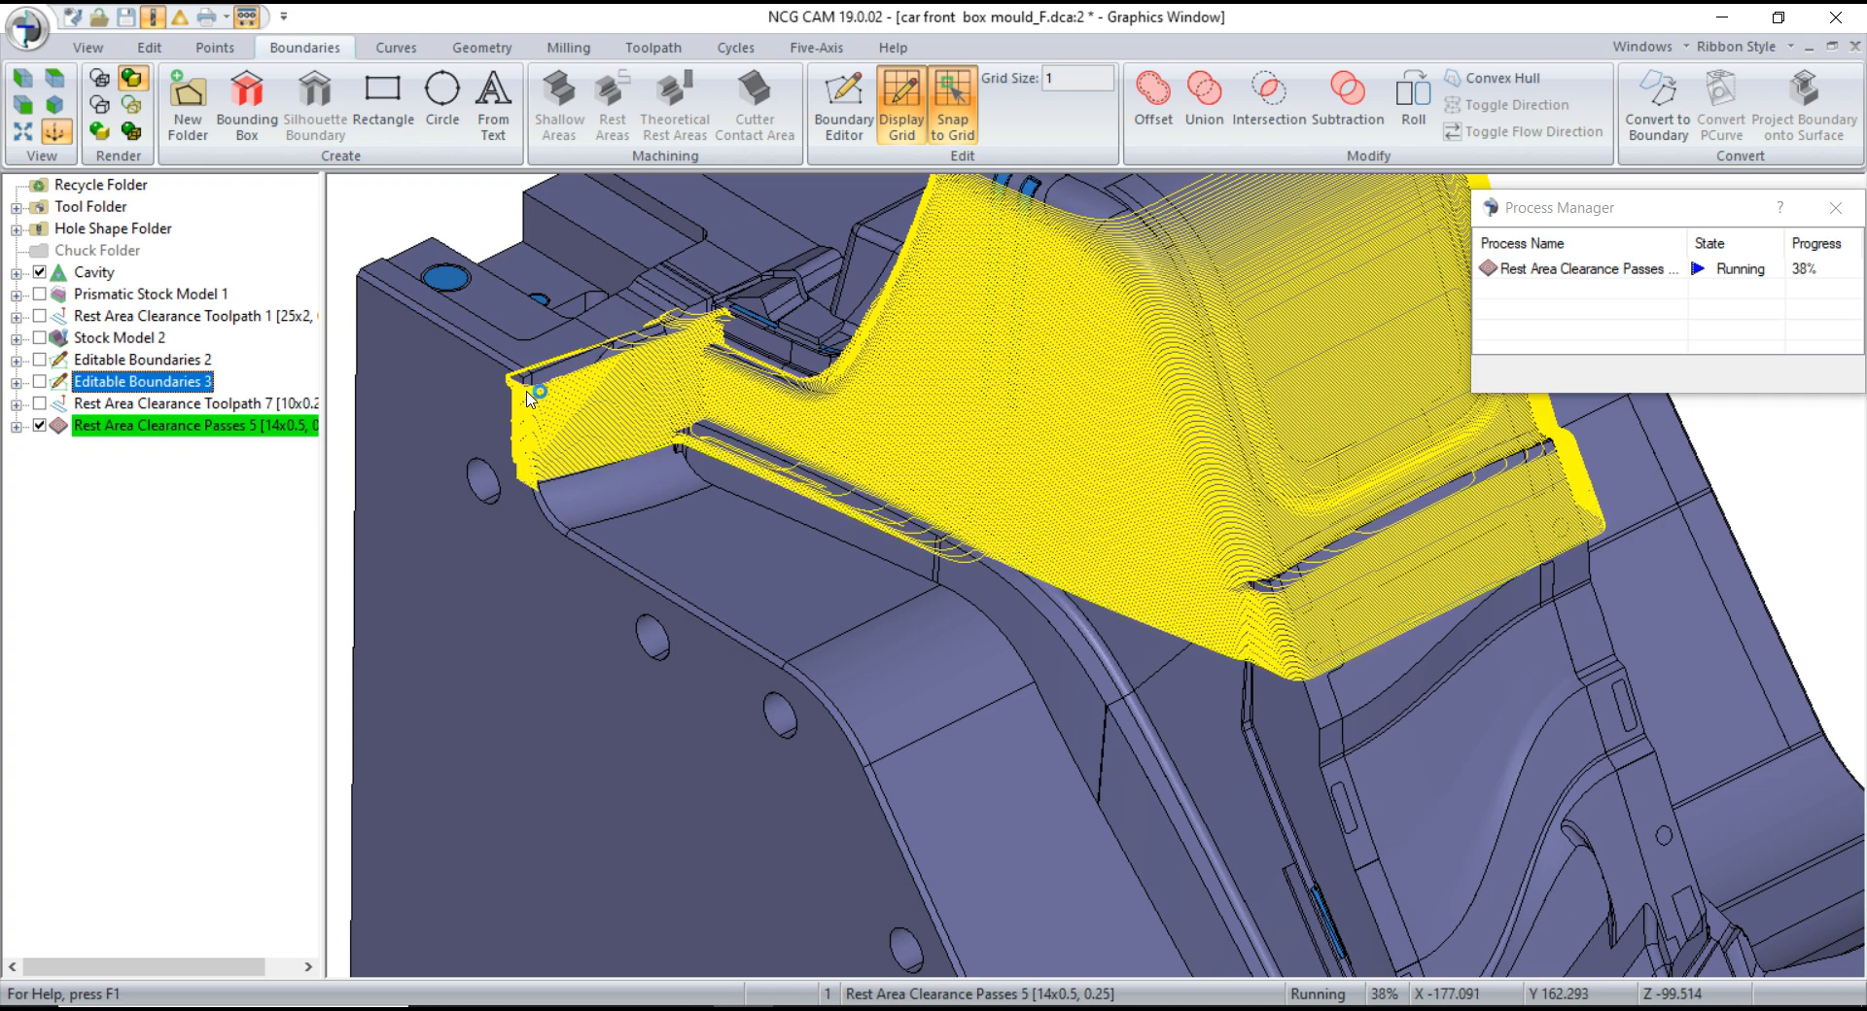
pyautogui.moveTo(529, 399); pyautogui.dragTo(820, 450, button='middle')
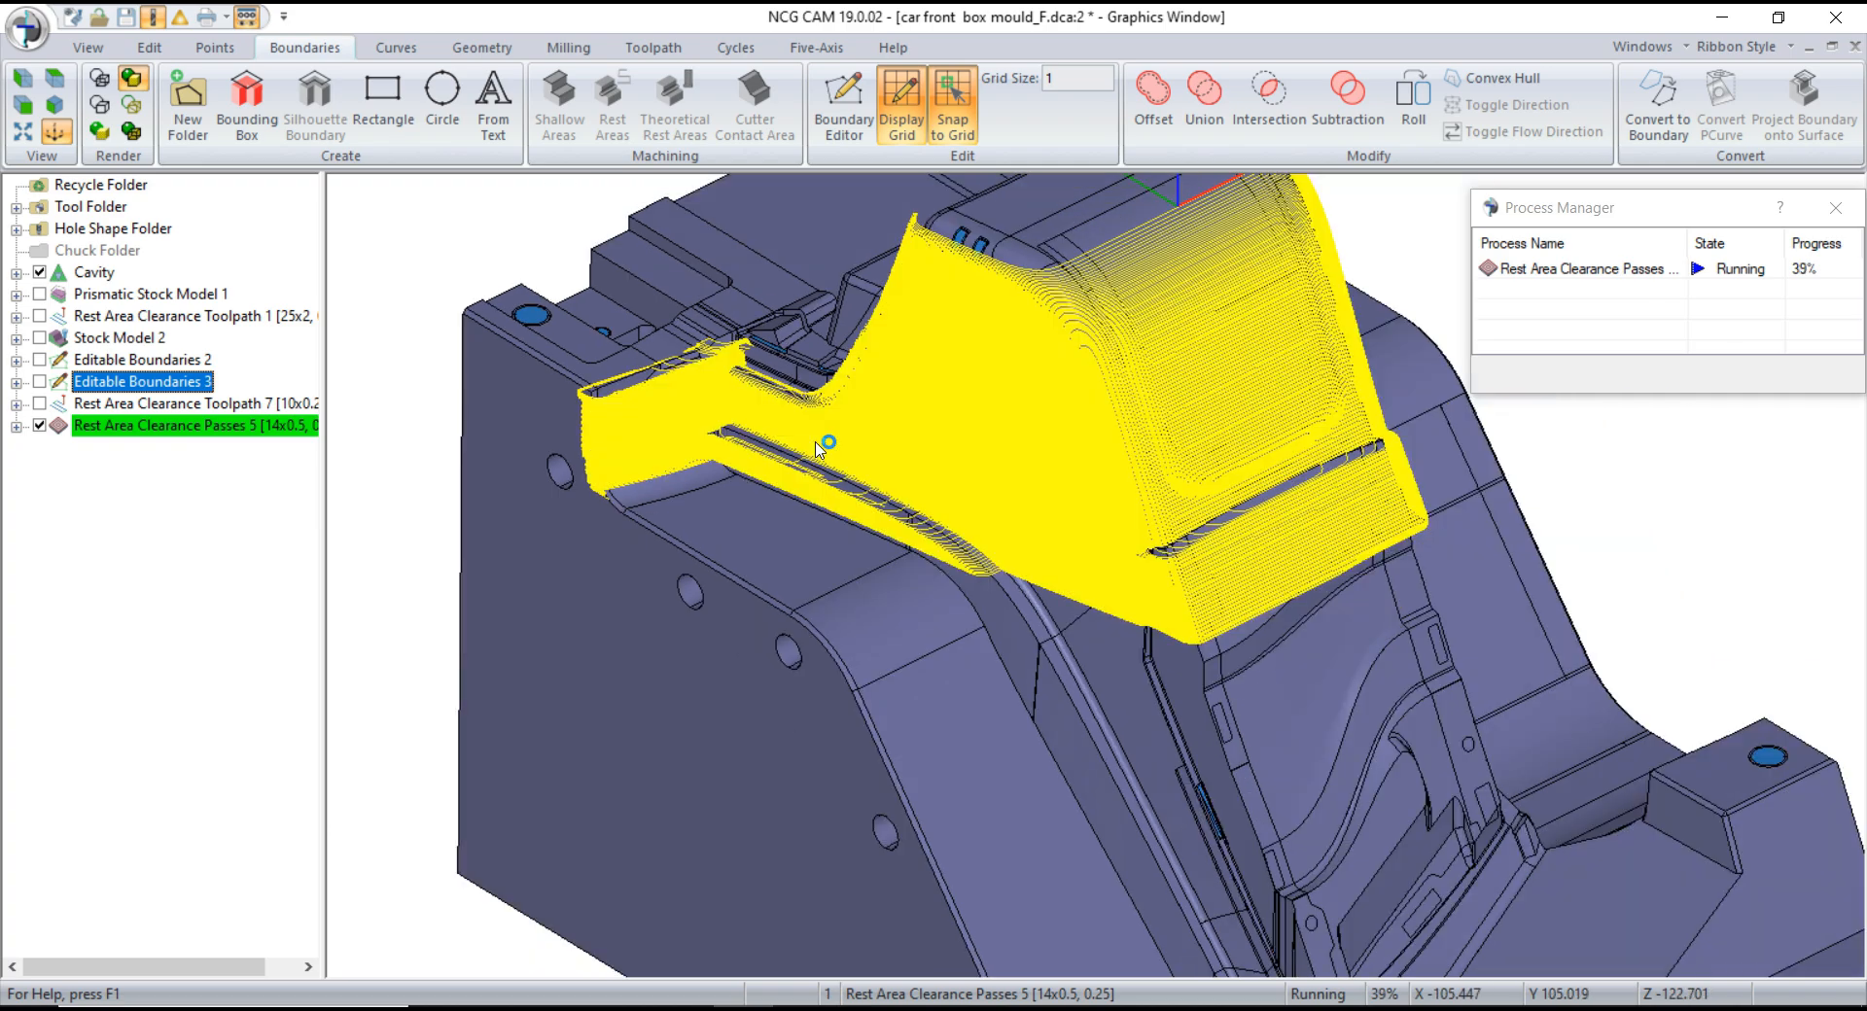
pyautogui.scroll(6, 1062, 709)
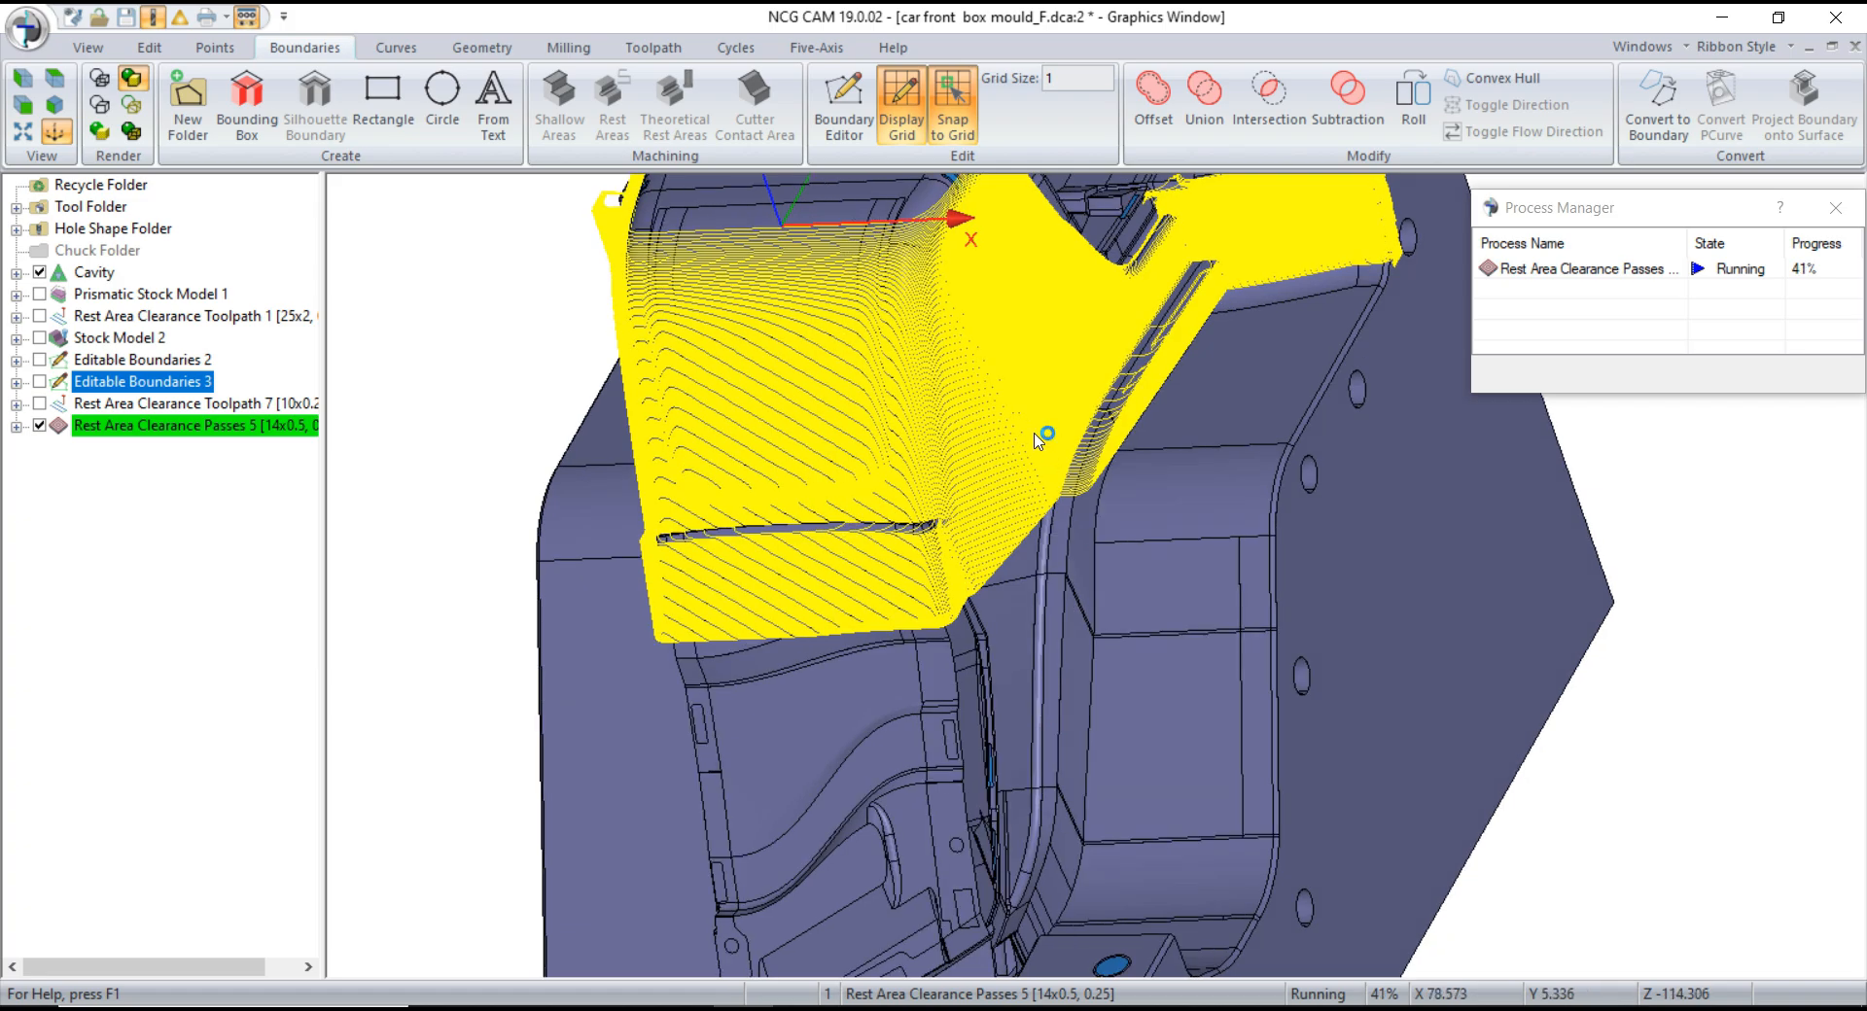
pyautogui.scroll(-5, 1038, 433)
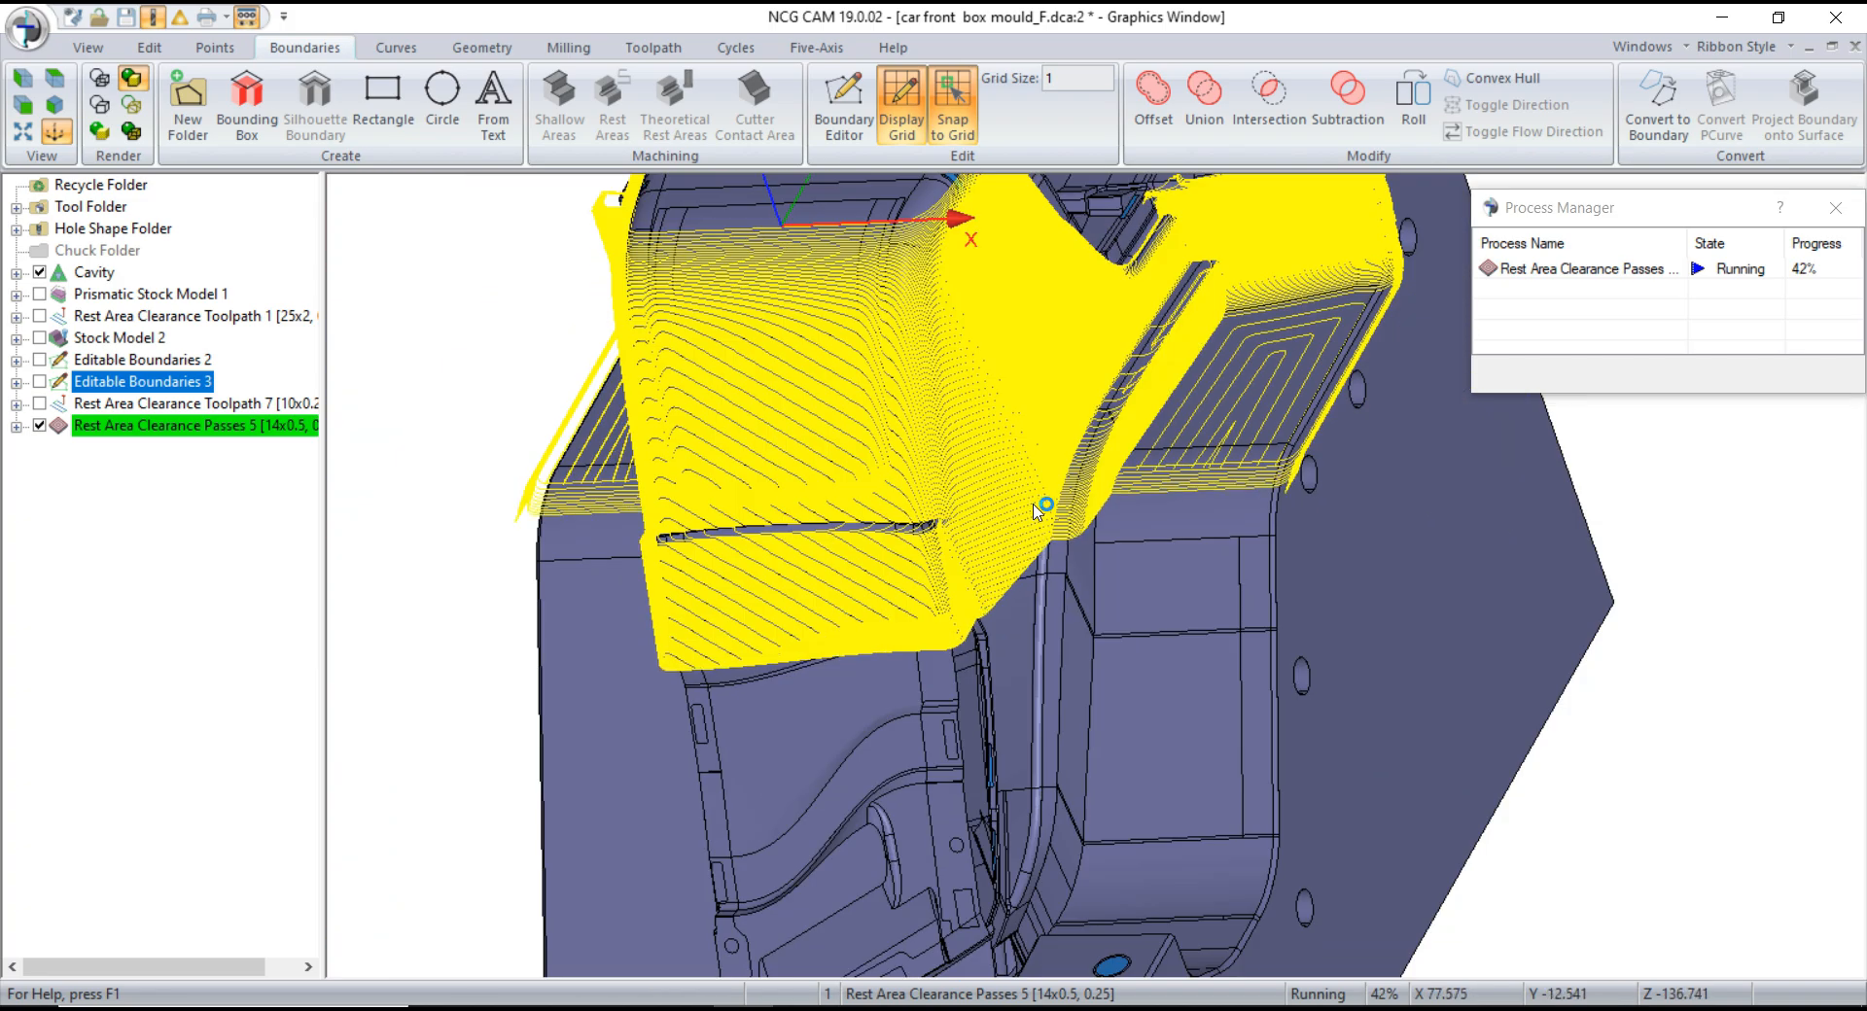
pyautogui.moveTo(1146, 608); pyautogui.dragTo(763, 661, button='middle')
pyautogui.scroll(5, 763, 662)
pyautogui.scroll(-7, 697, 479)
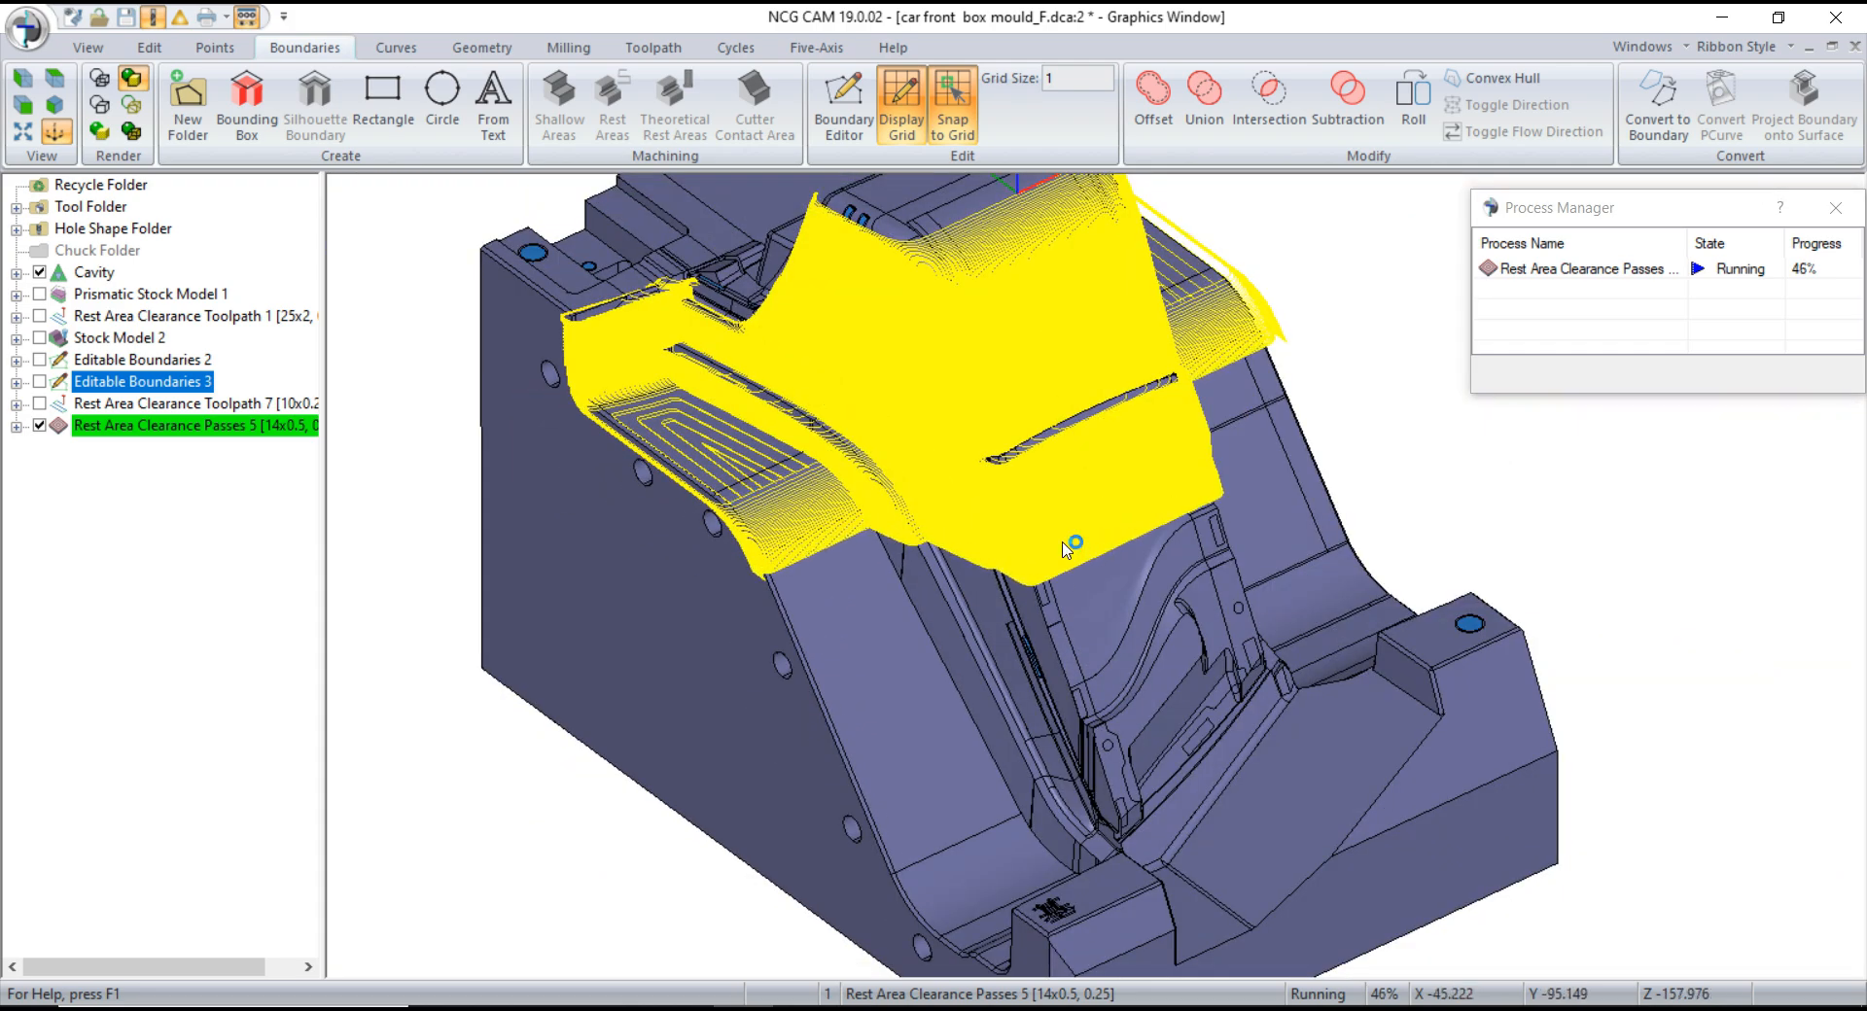
# - Examine the passes over the curved ribs, grooves and lower front face of the Cavity
pyautogui.scroll(-2, 1062, 513)
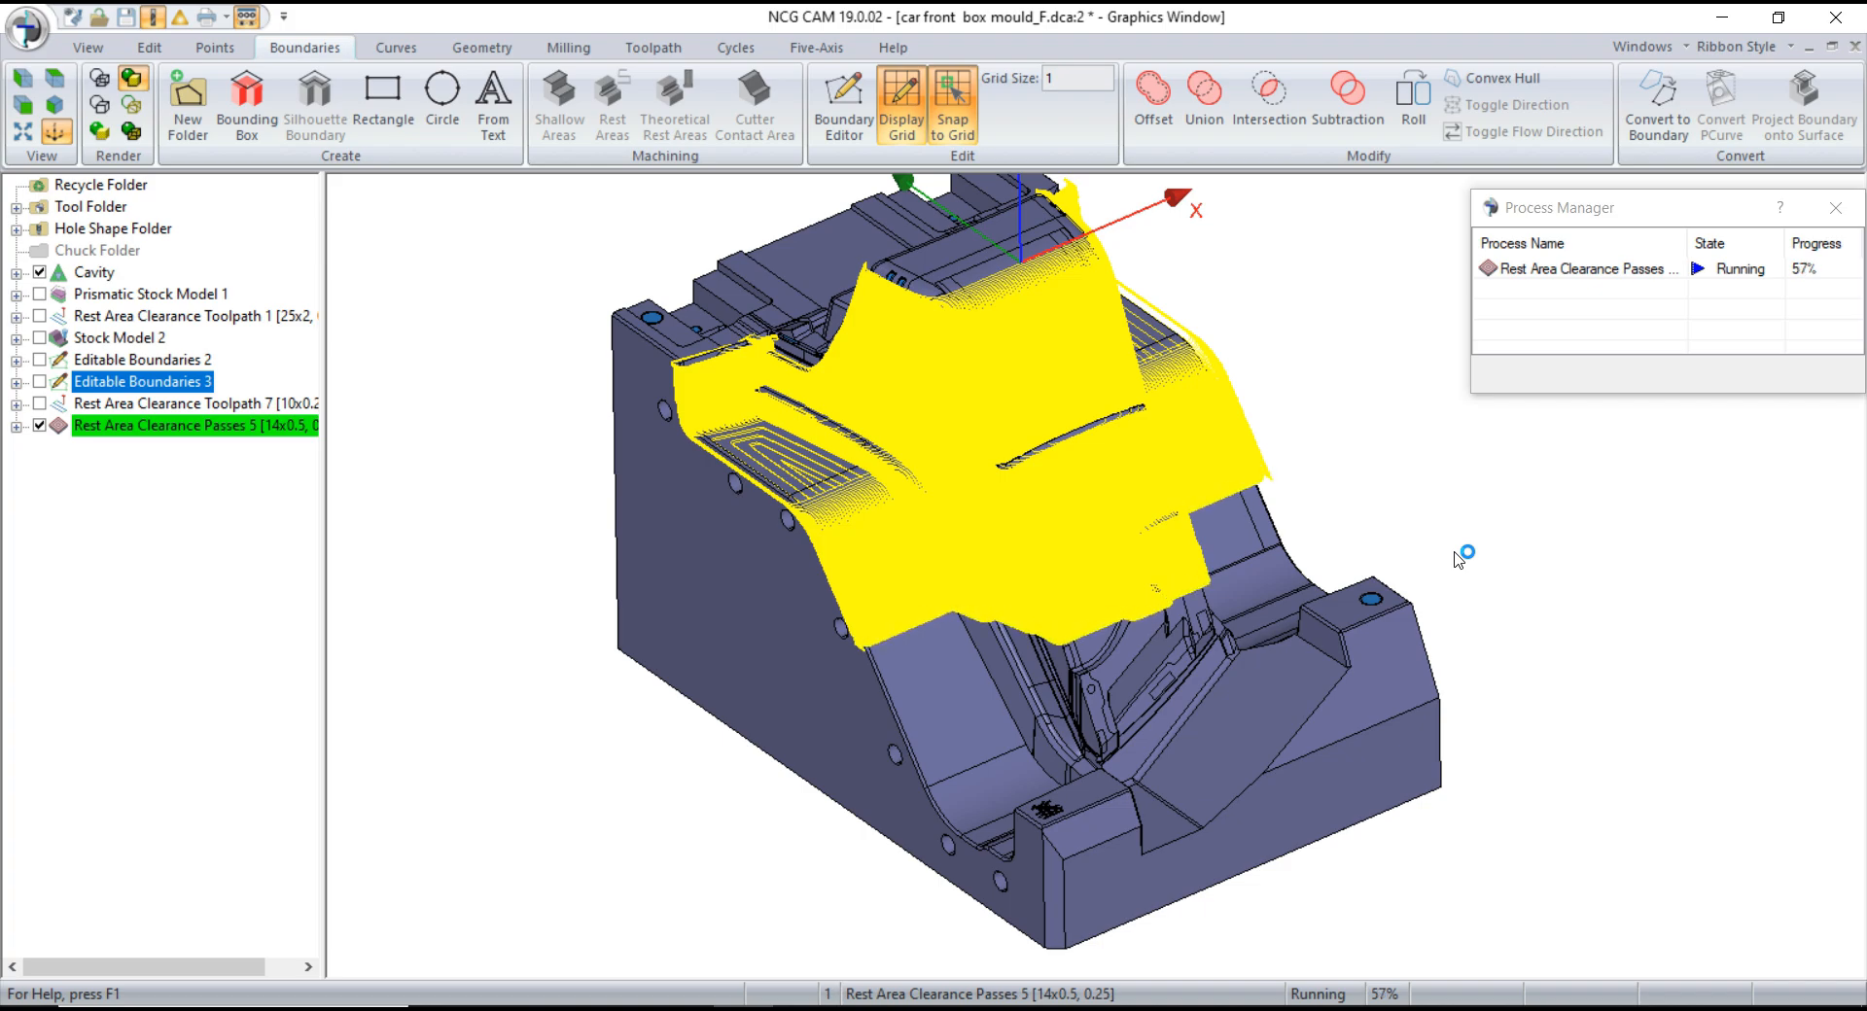
pyautogui.scroll(10, 1151, 595)
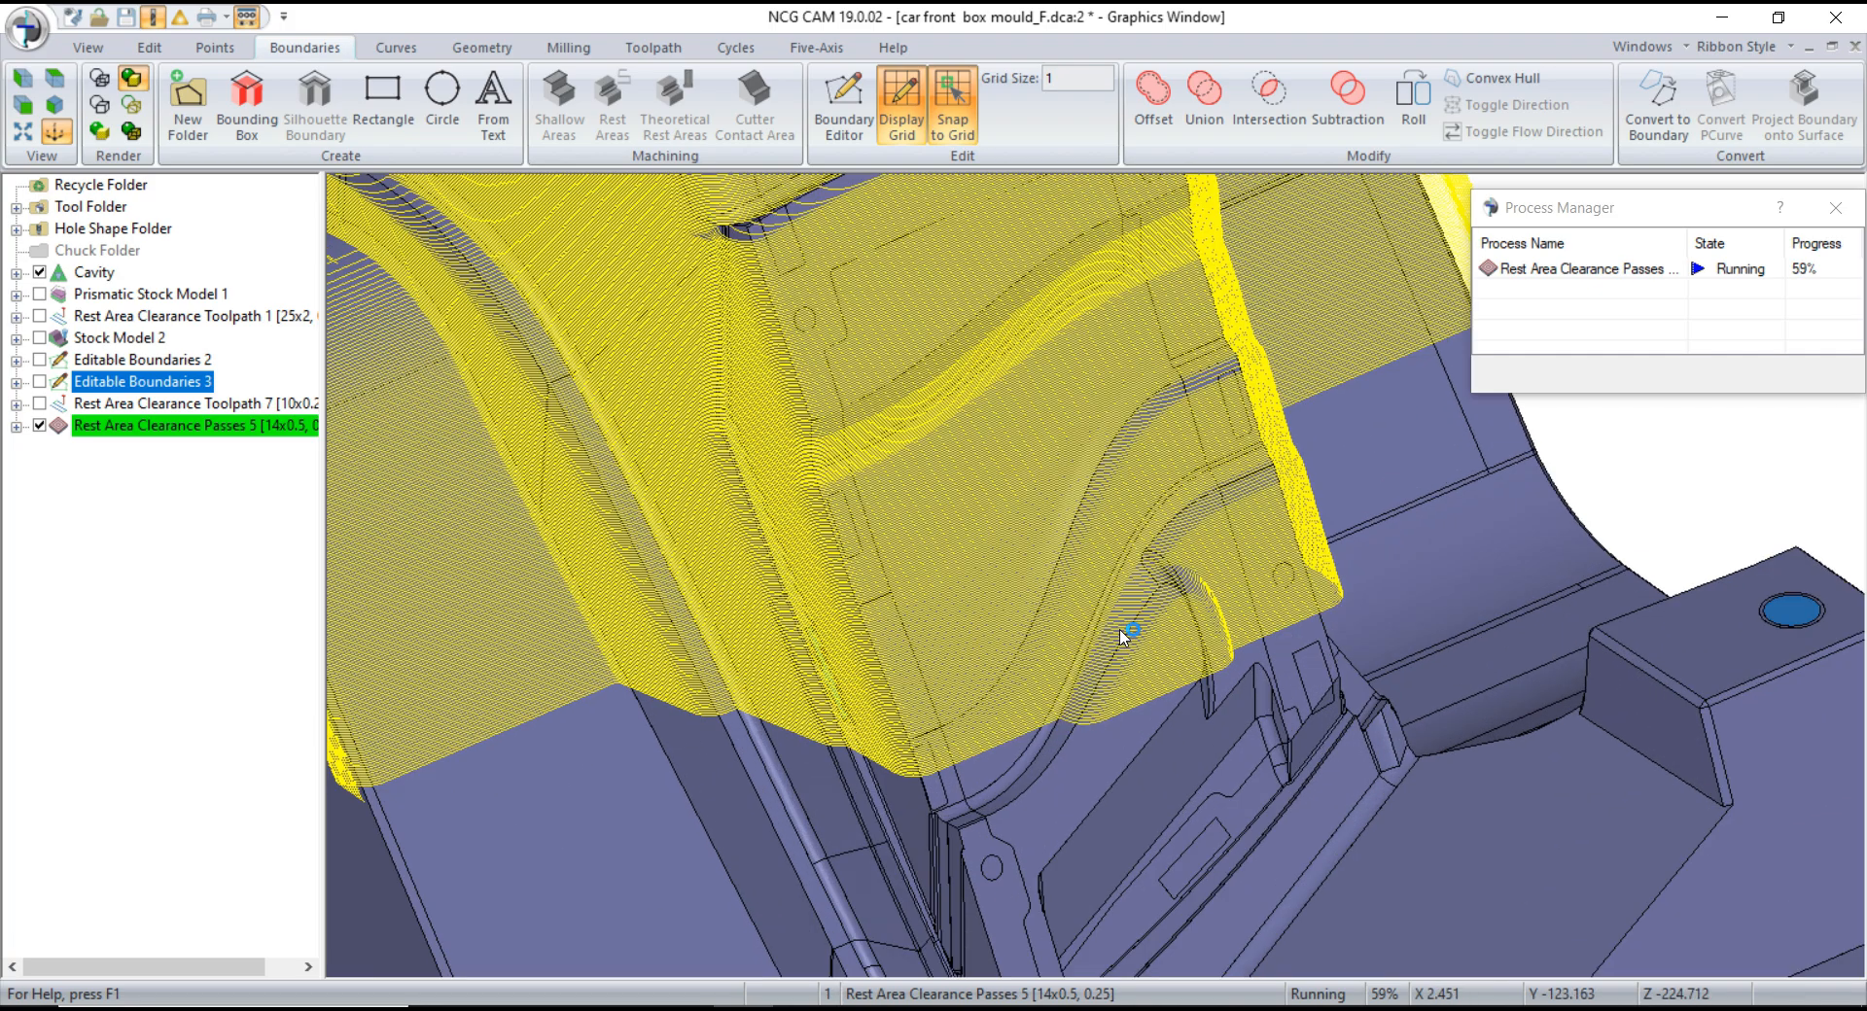
pyautogui.scroll(-5, 1054, 571)
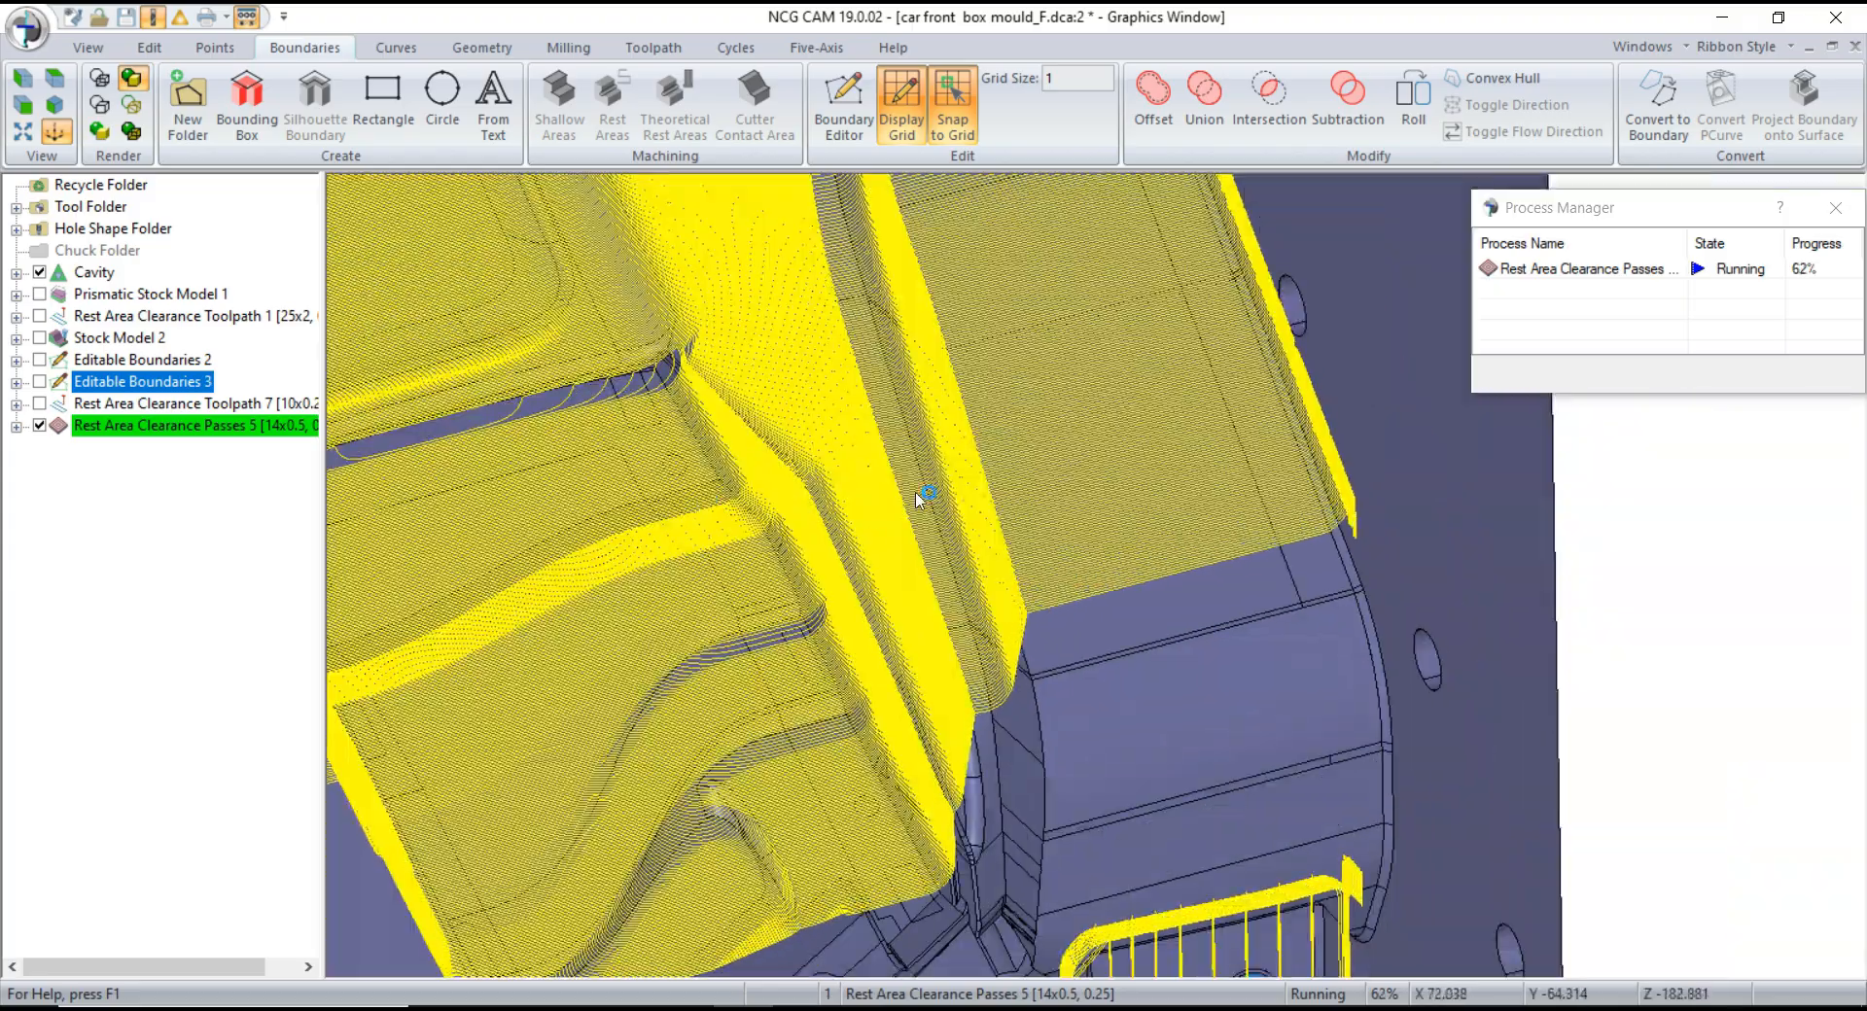
pyautogui.scroll(-3, 973, 501)
pyautogui.moveTo(972, 501); pyautogui.dragTo(931, 463)
pyautogui.scroll(5, 815, 568)
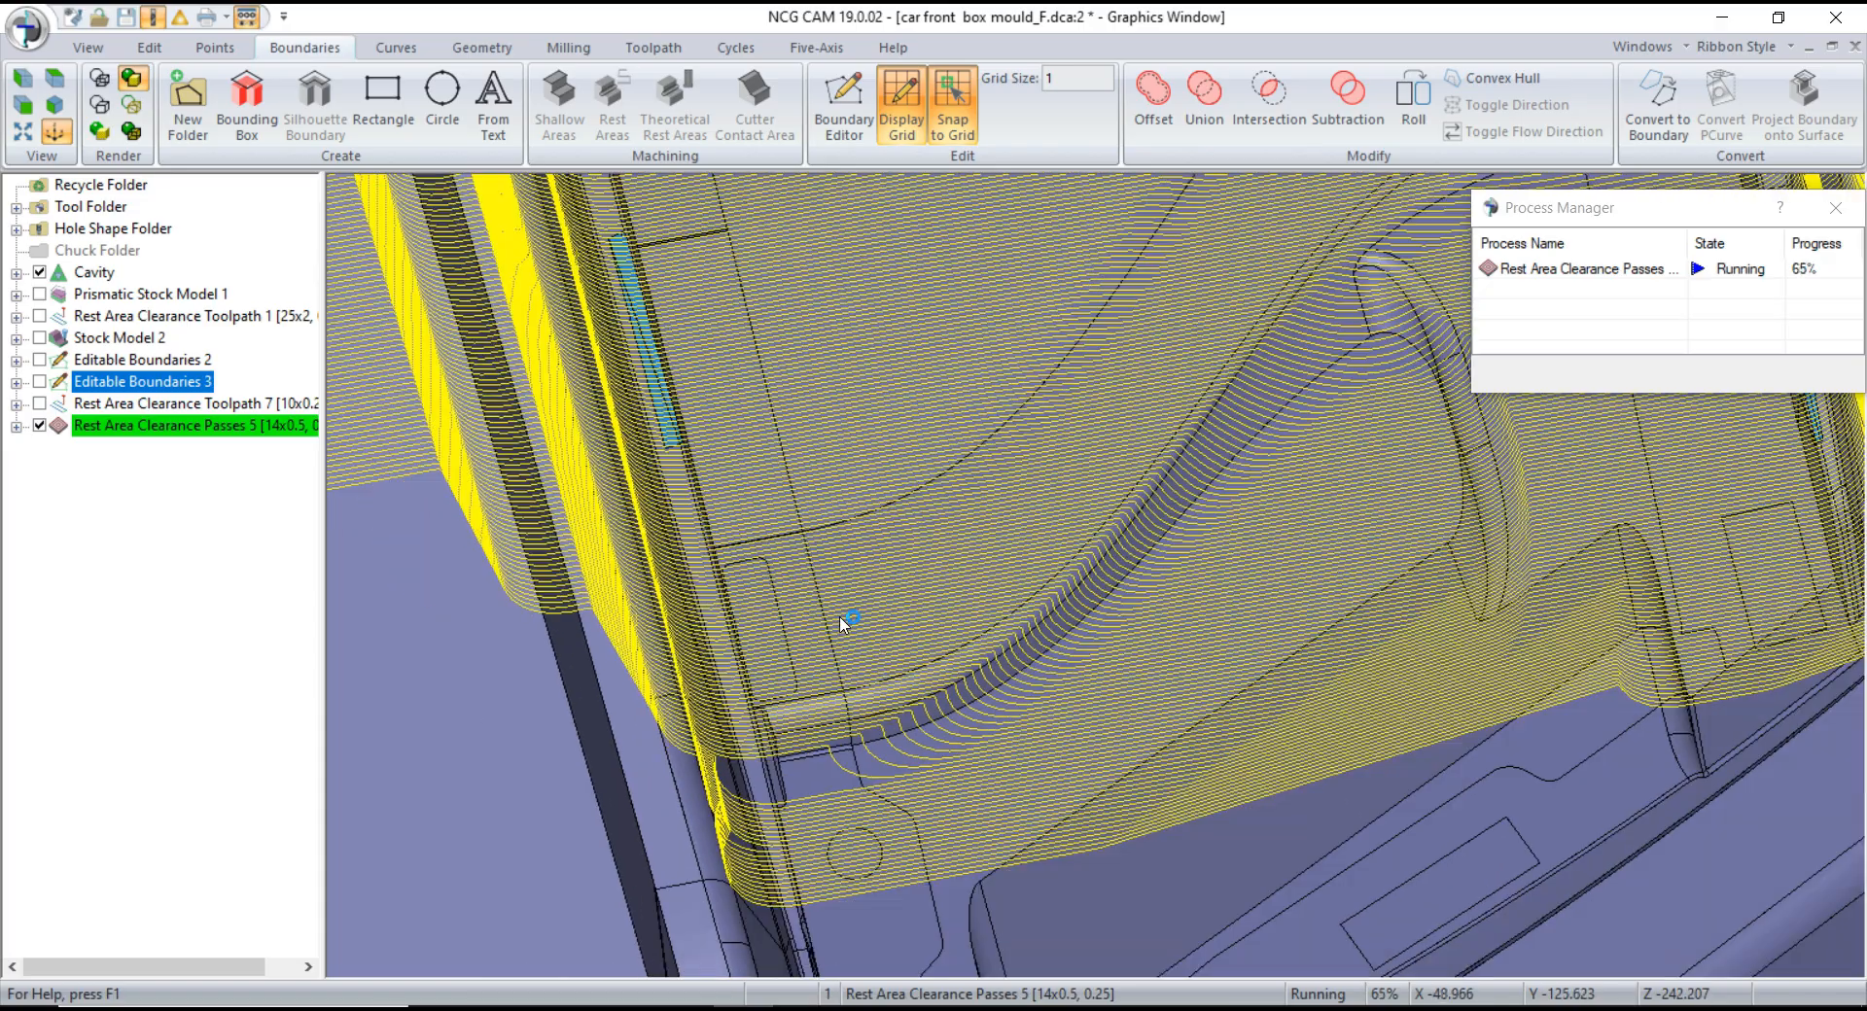
pyautogui.moveTo(842, 624); pyautogui.dragTo(858, 513)
pyautogui.scroll(-4, 857, 513)
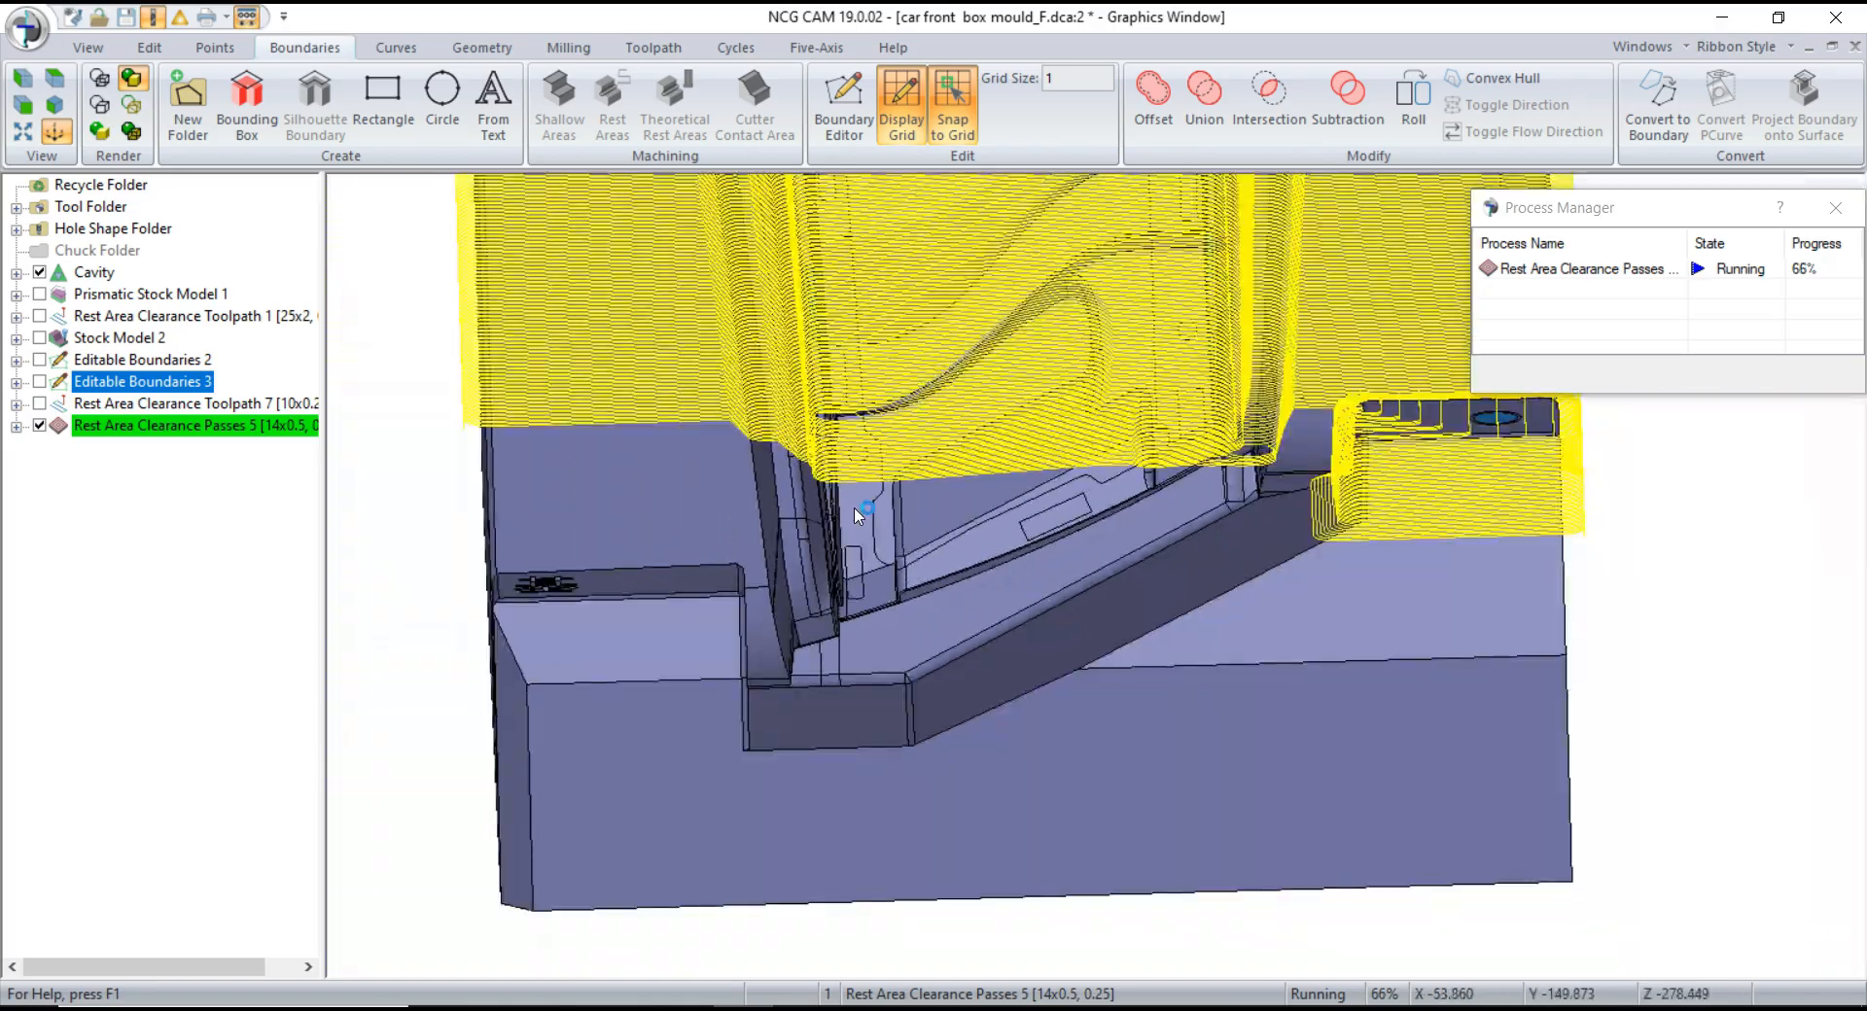
# - Check from the side view how the passes follow the Cavity's sloped profile, lower pocket and outer end face
pyautogui.press('x')
pyautogui.scroll(-4, 863, 514)
pyautogui.moveTo(862, 516); pyautogui.dragTo(817, 606, button='right')
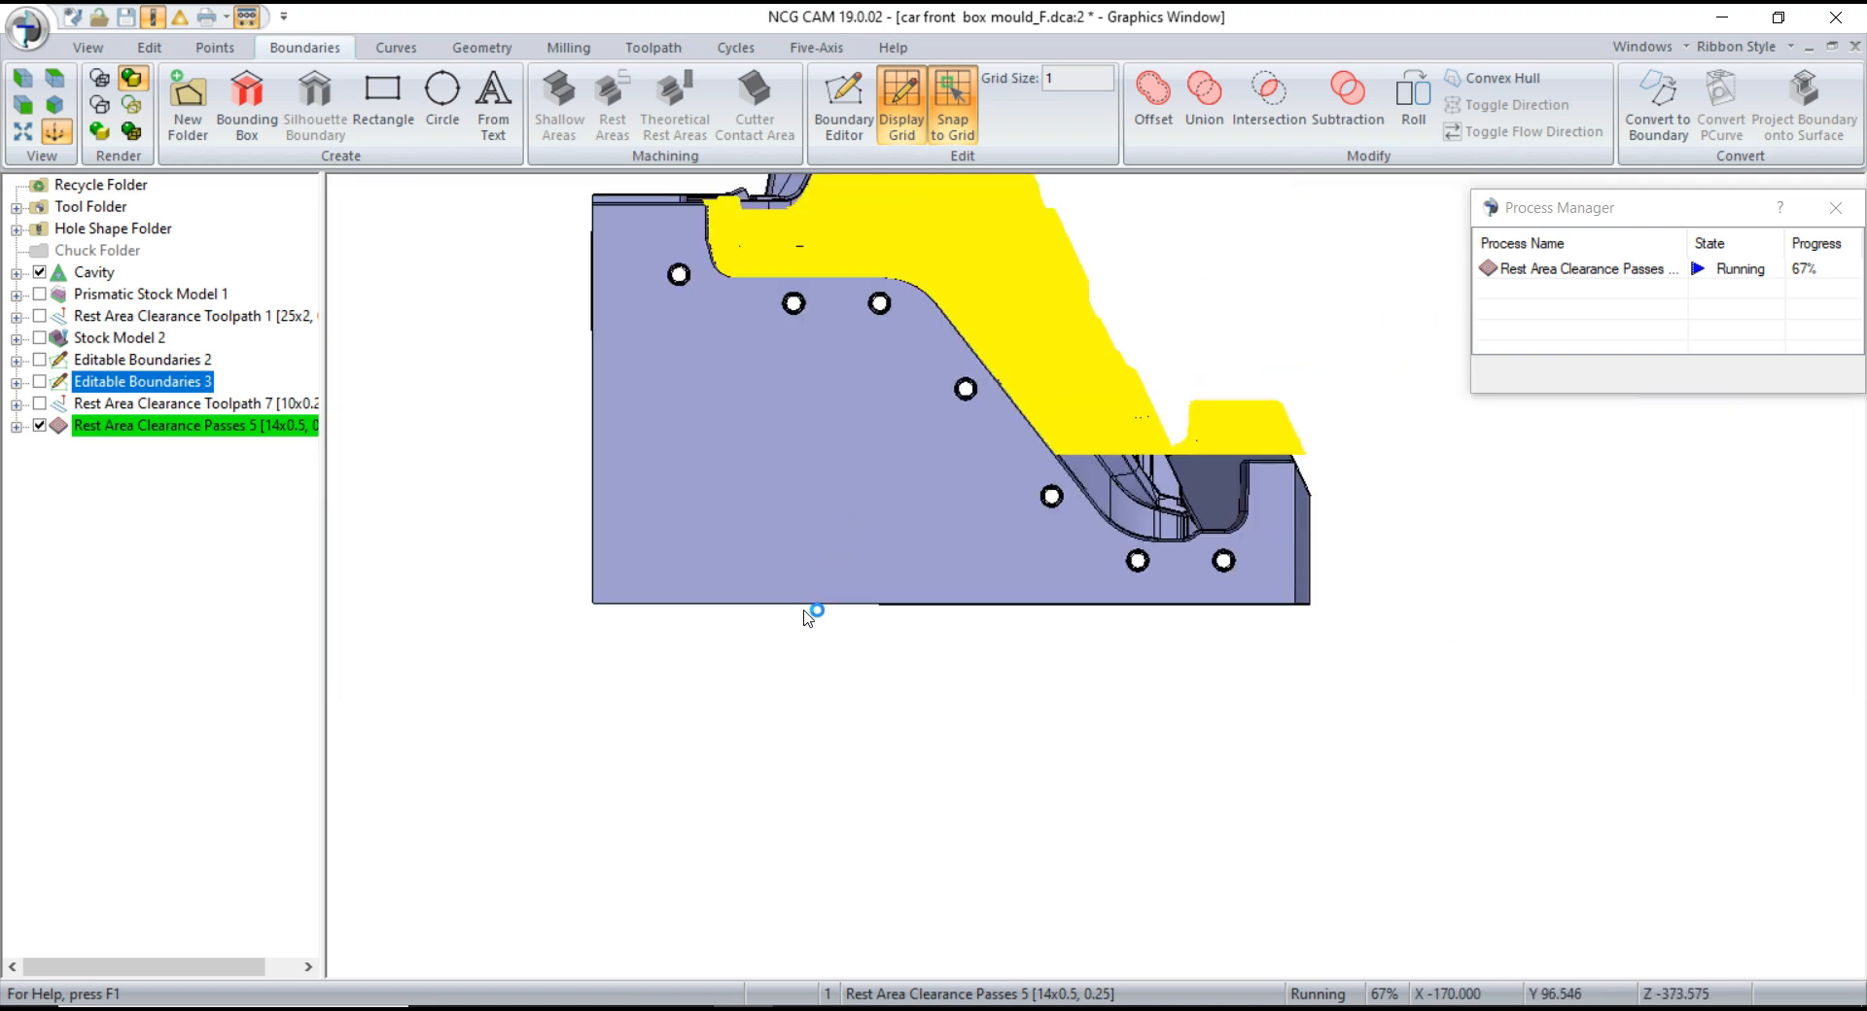
pyautogui.scroll(5, 739, 301)
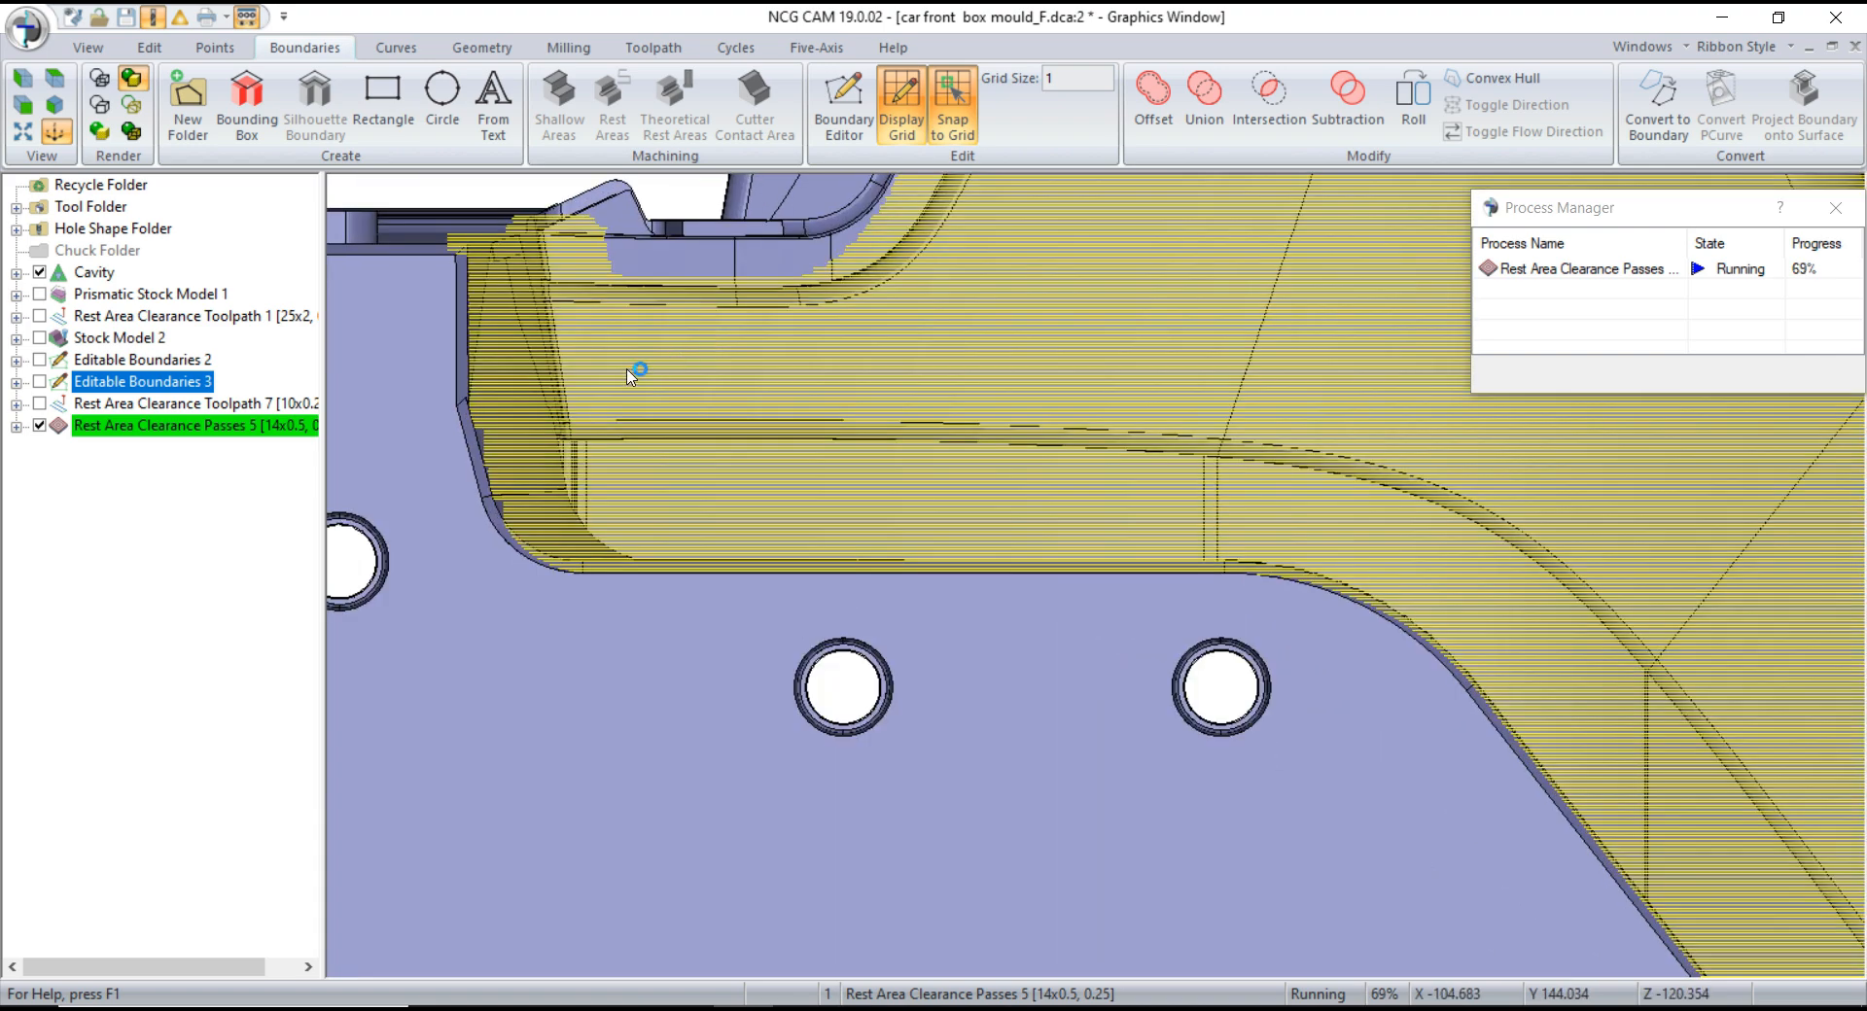
pyautogui.scroll(-3, 634, 375)
pyautogui.scroll(-2, 1424, 773)
pyautogui.scroll(6, 1525, 875)
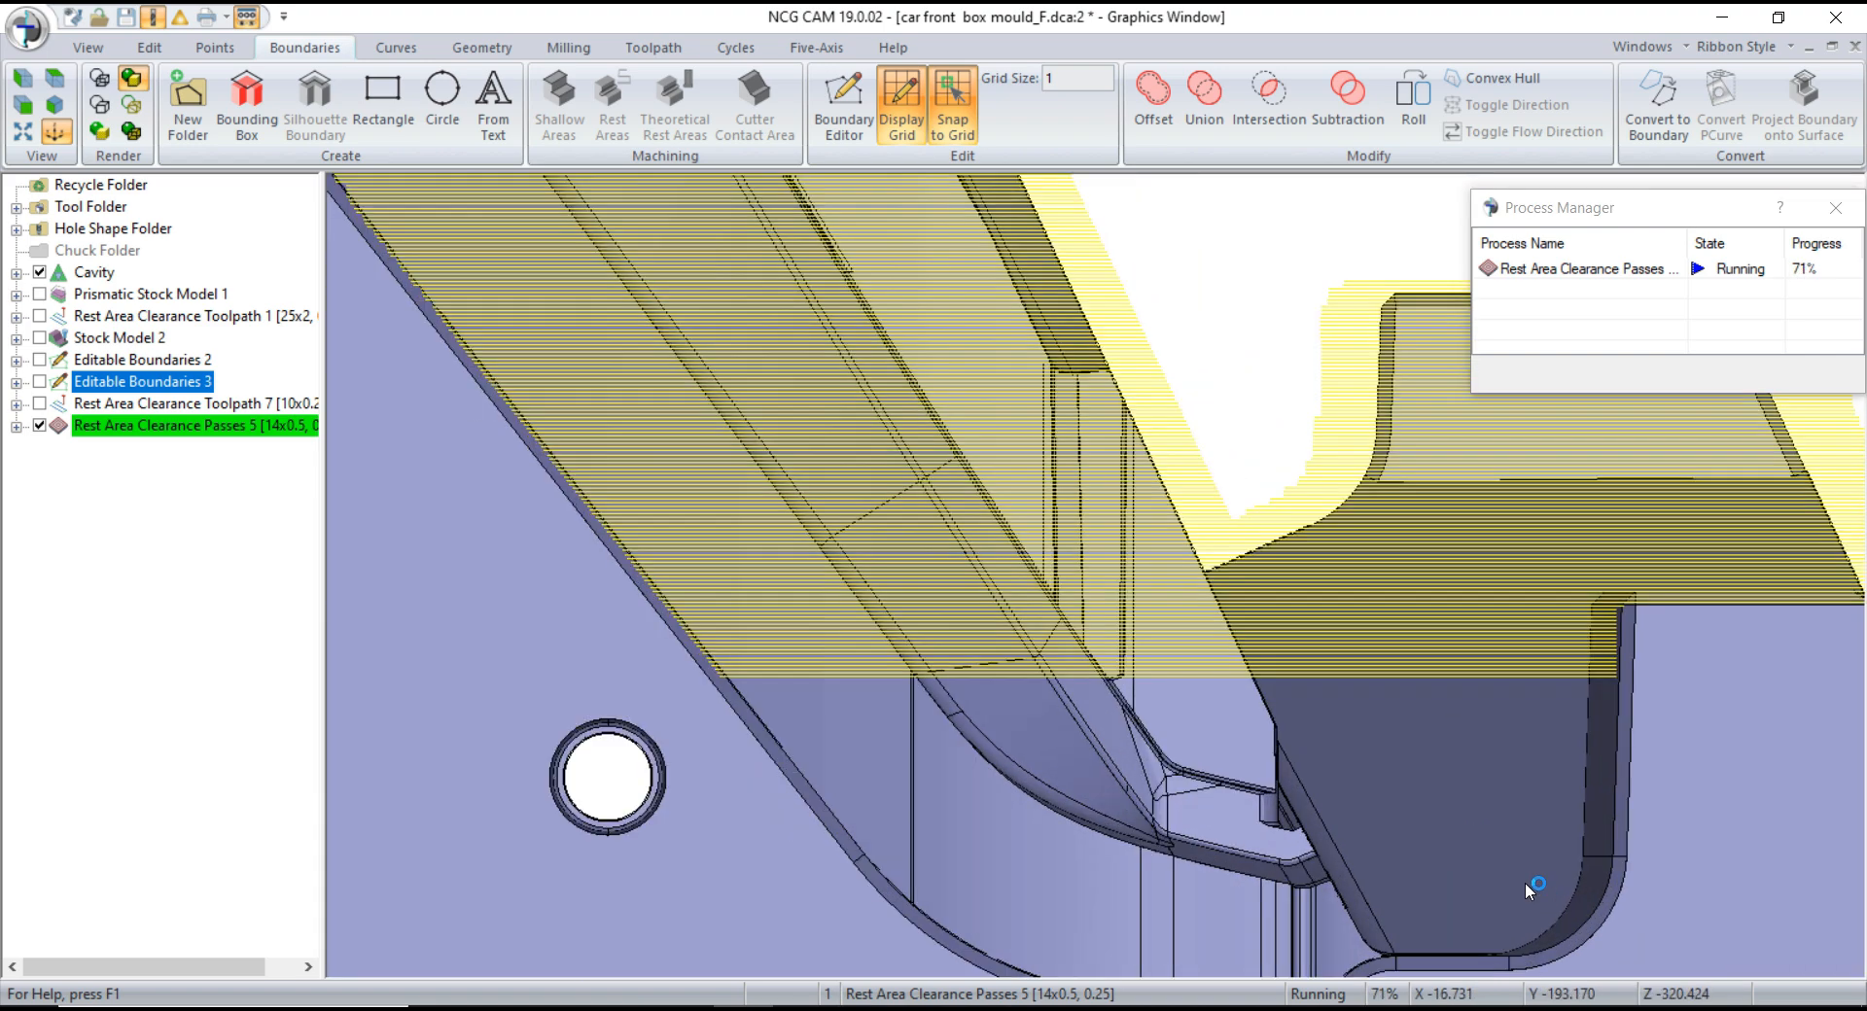
pyautogui.scroll(-5, 1154, 685)
pyautogui.scroll(1, 1396, 724)
pyautogui.scroll(4, 1400, 727)
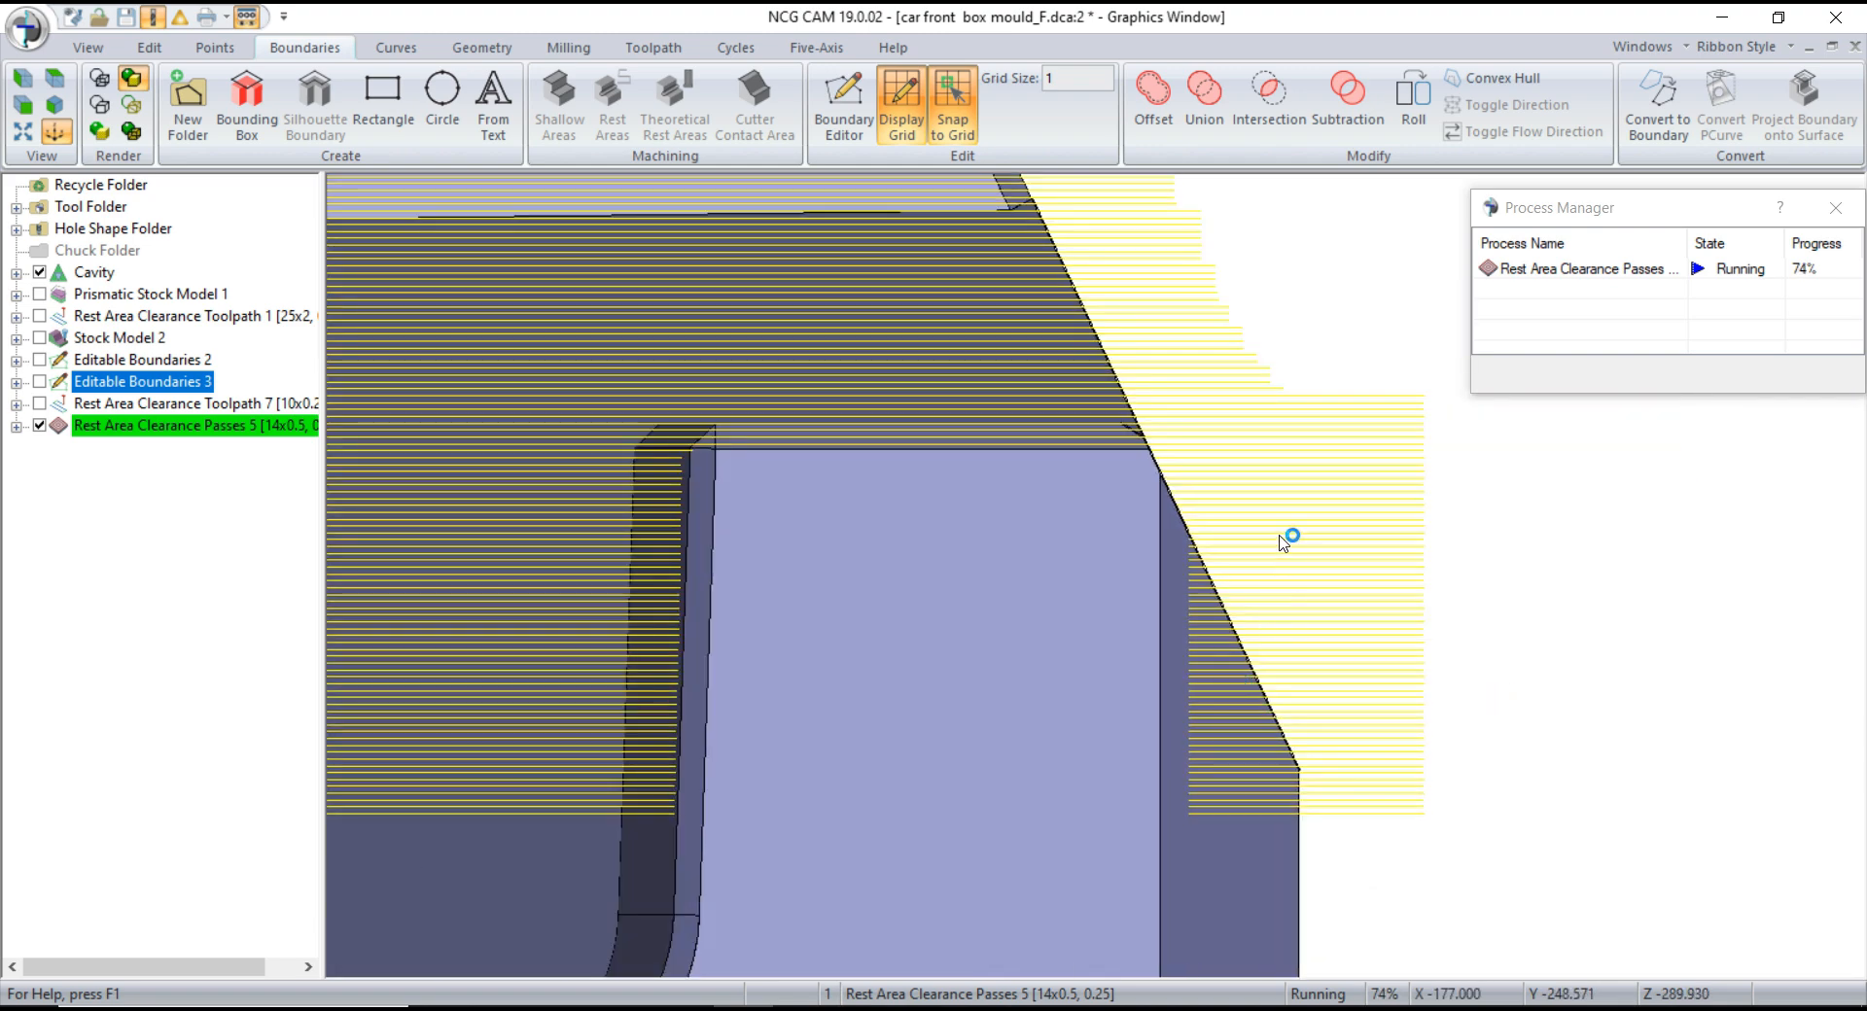
pyautogui.scroll(-5, 1284, 622)
# - Examine the passes around the lower corner block with the engraved marking
pyautogui.moveTo(1311, 653); pyautogui.dragTo(961, 692, button='middle')
pyautogui.scroll(4, 987, 834)
pyautogui.scroll(3, 987, 831)
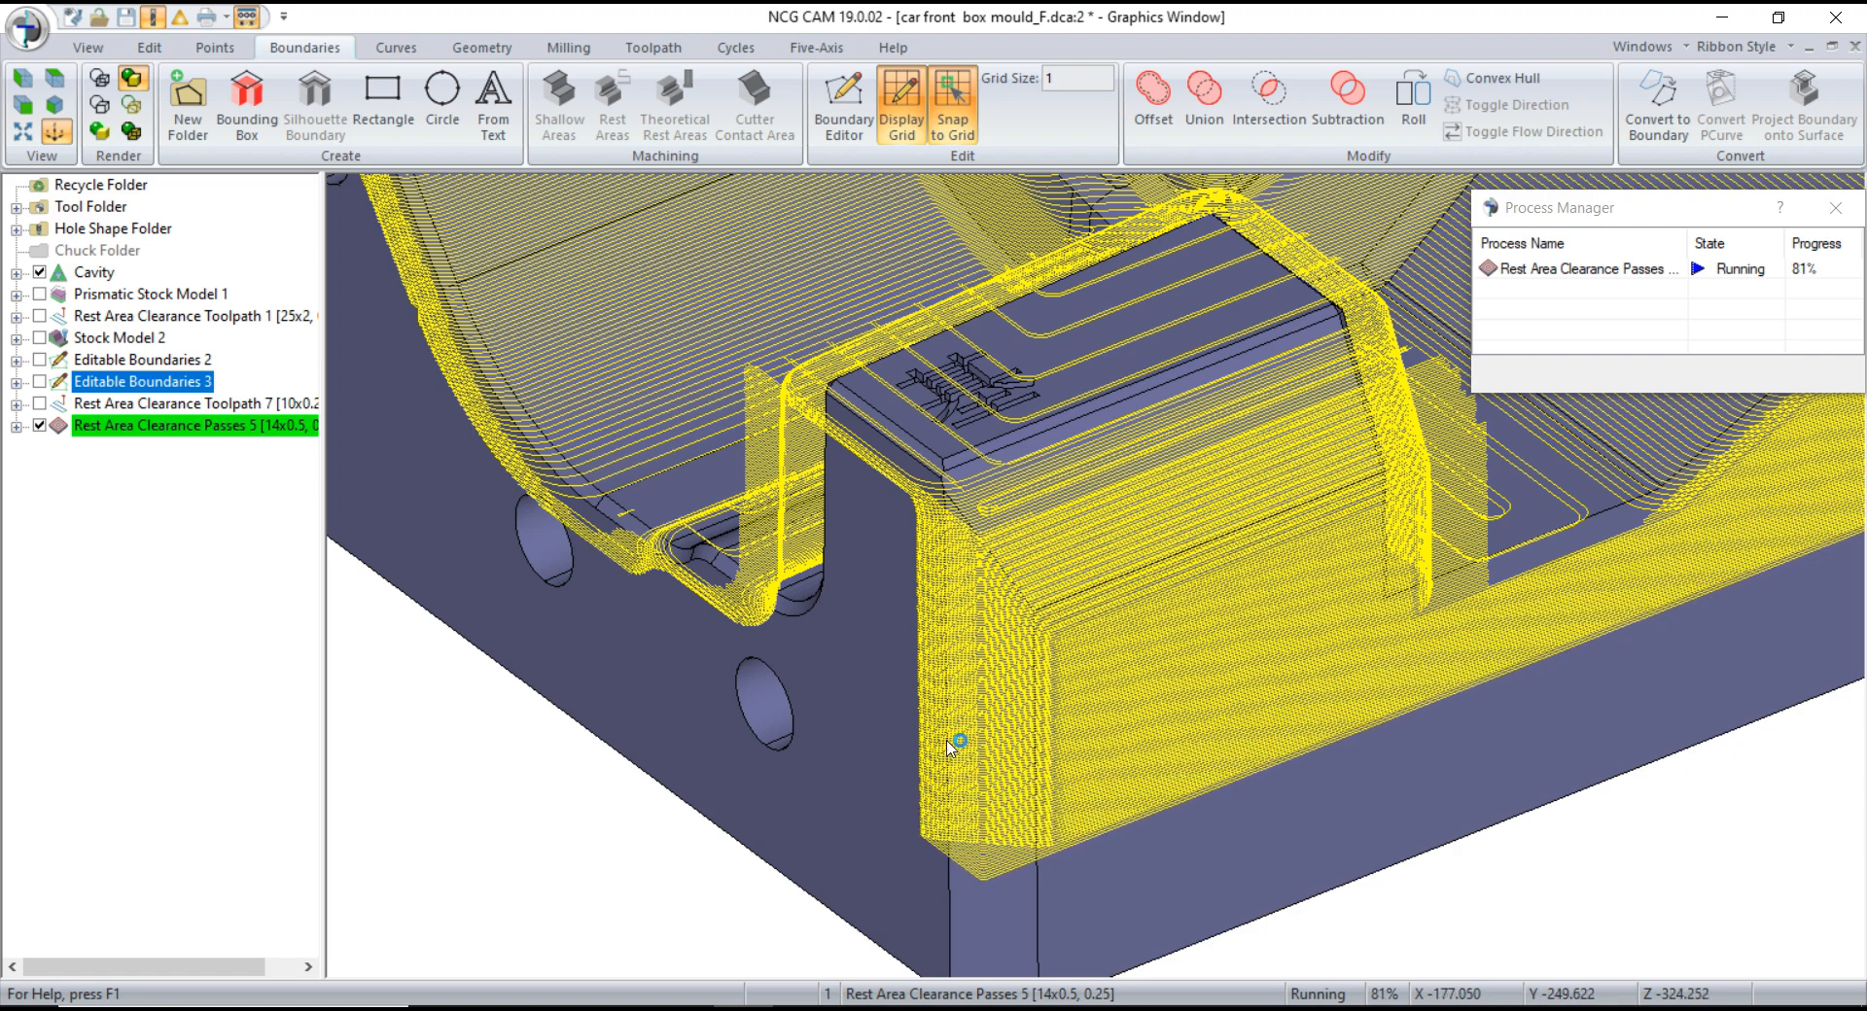
# - Delete the band of rest area clearance passes covering the lower part of the Cavity's front face
pyautogui.scroll(-3, 985, 768)
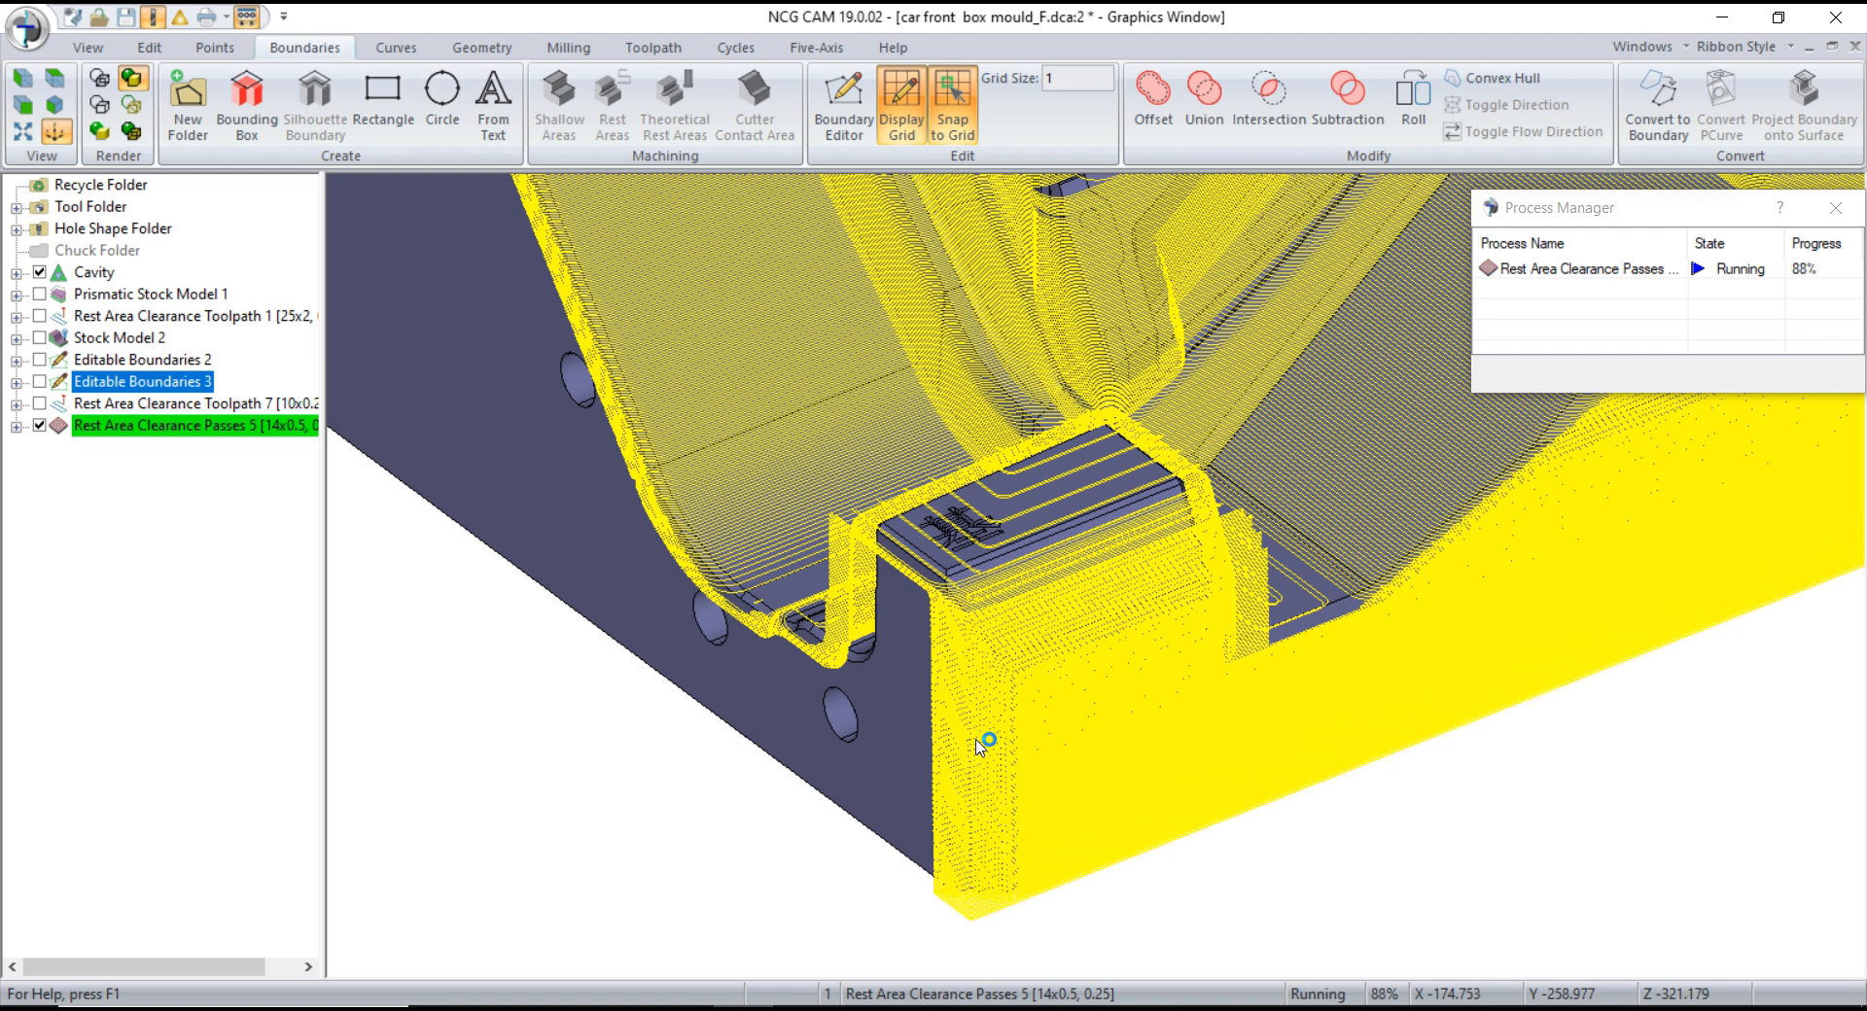
pyautogui.click(137, 425)
pyautogui.scroll(5, 1288, 832)
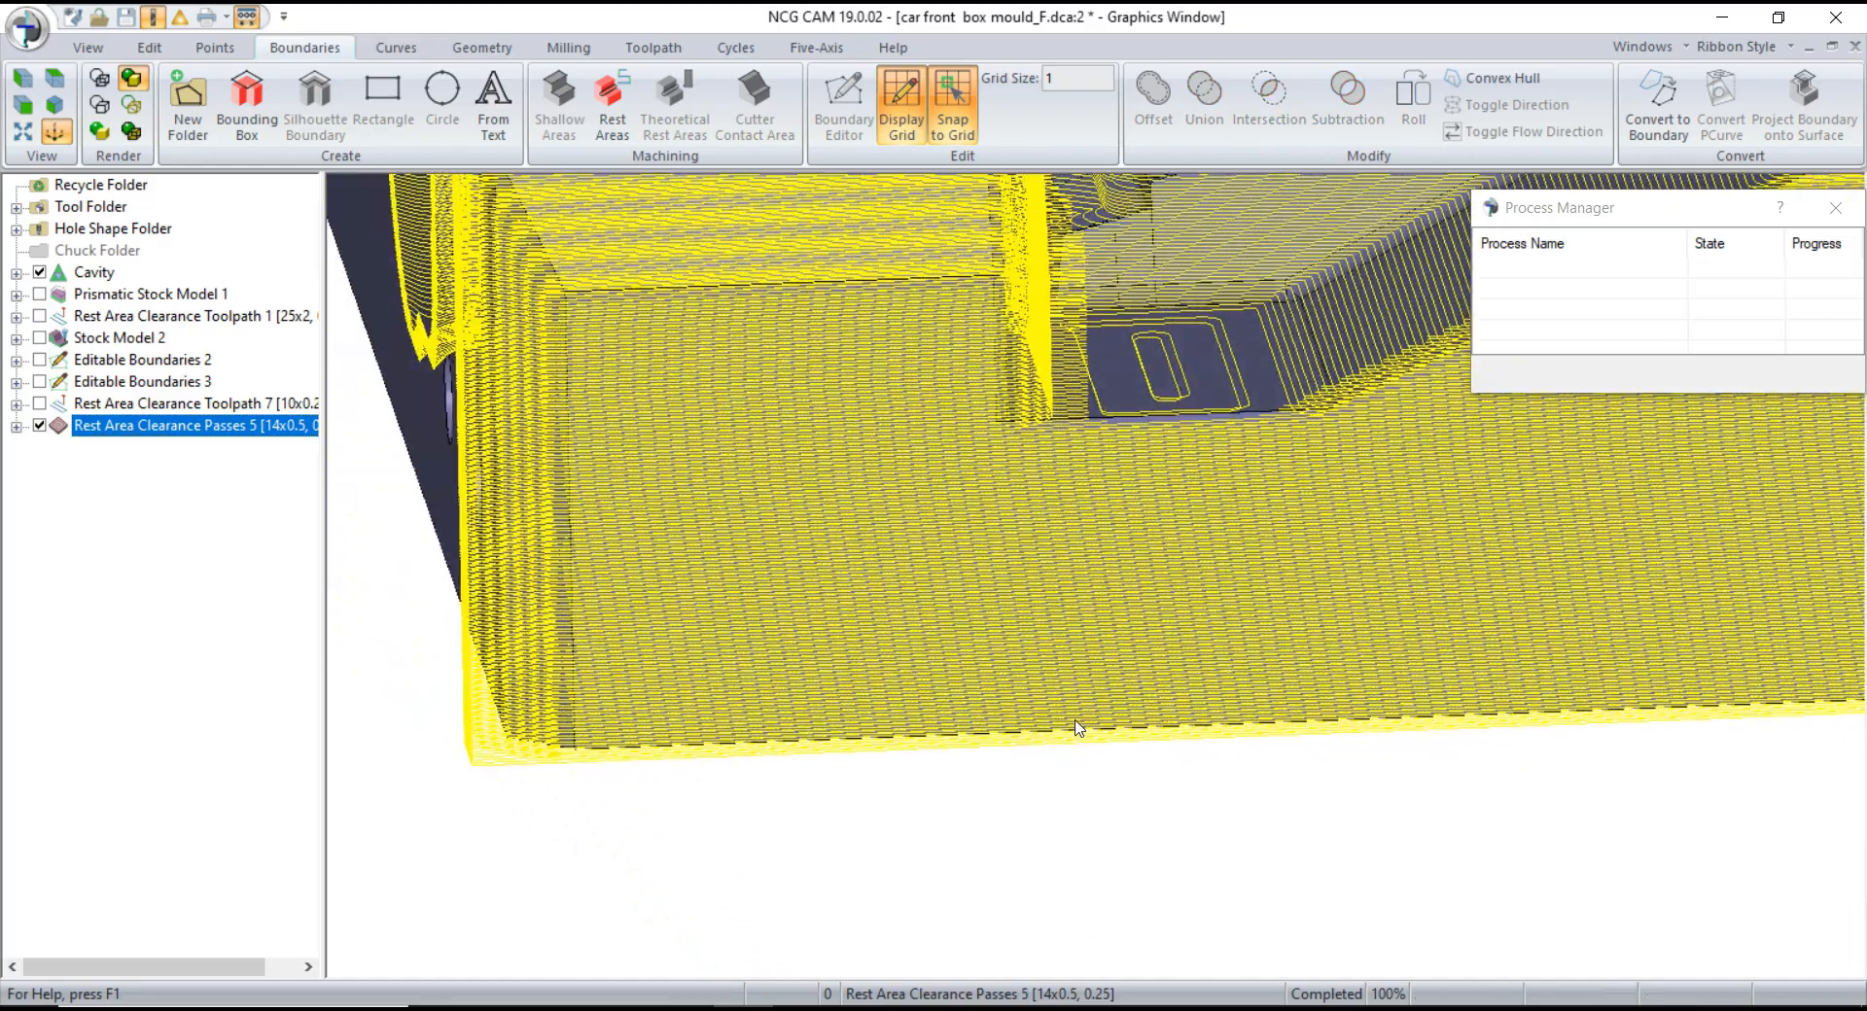
pyautogui.scroll(3, 1113, 769)
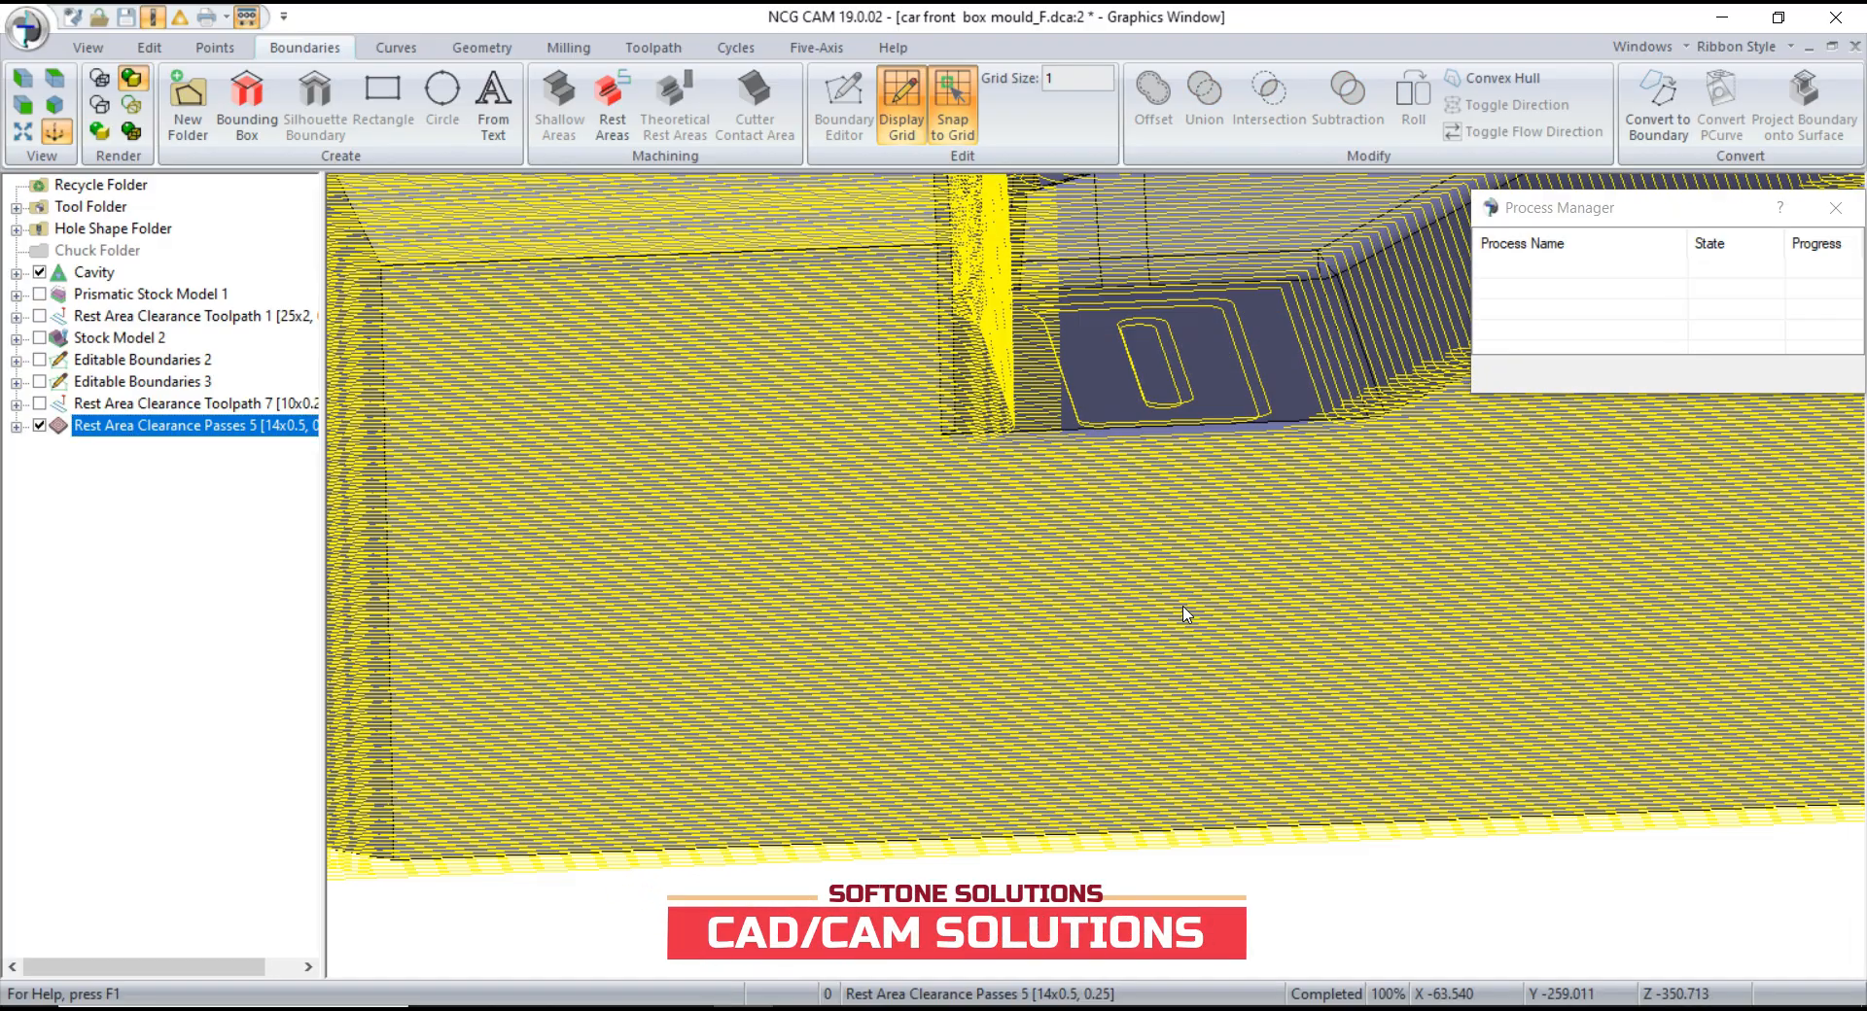
pyautogui.scroll(2, 1184, 612)
pyautogui.moveTo(1319, 929); pyautogui.dragTo(958, 433)
pyautogui.scroll(-6, 1154, 748)
pyautogui.scroll(2, 1342, 879)
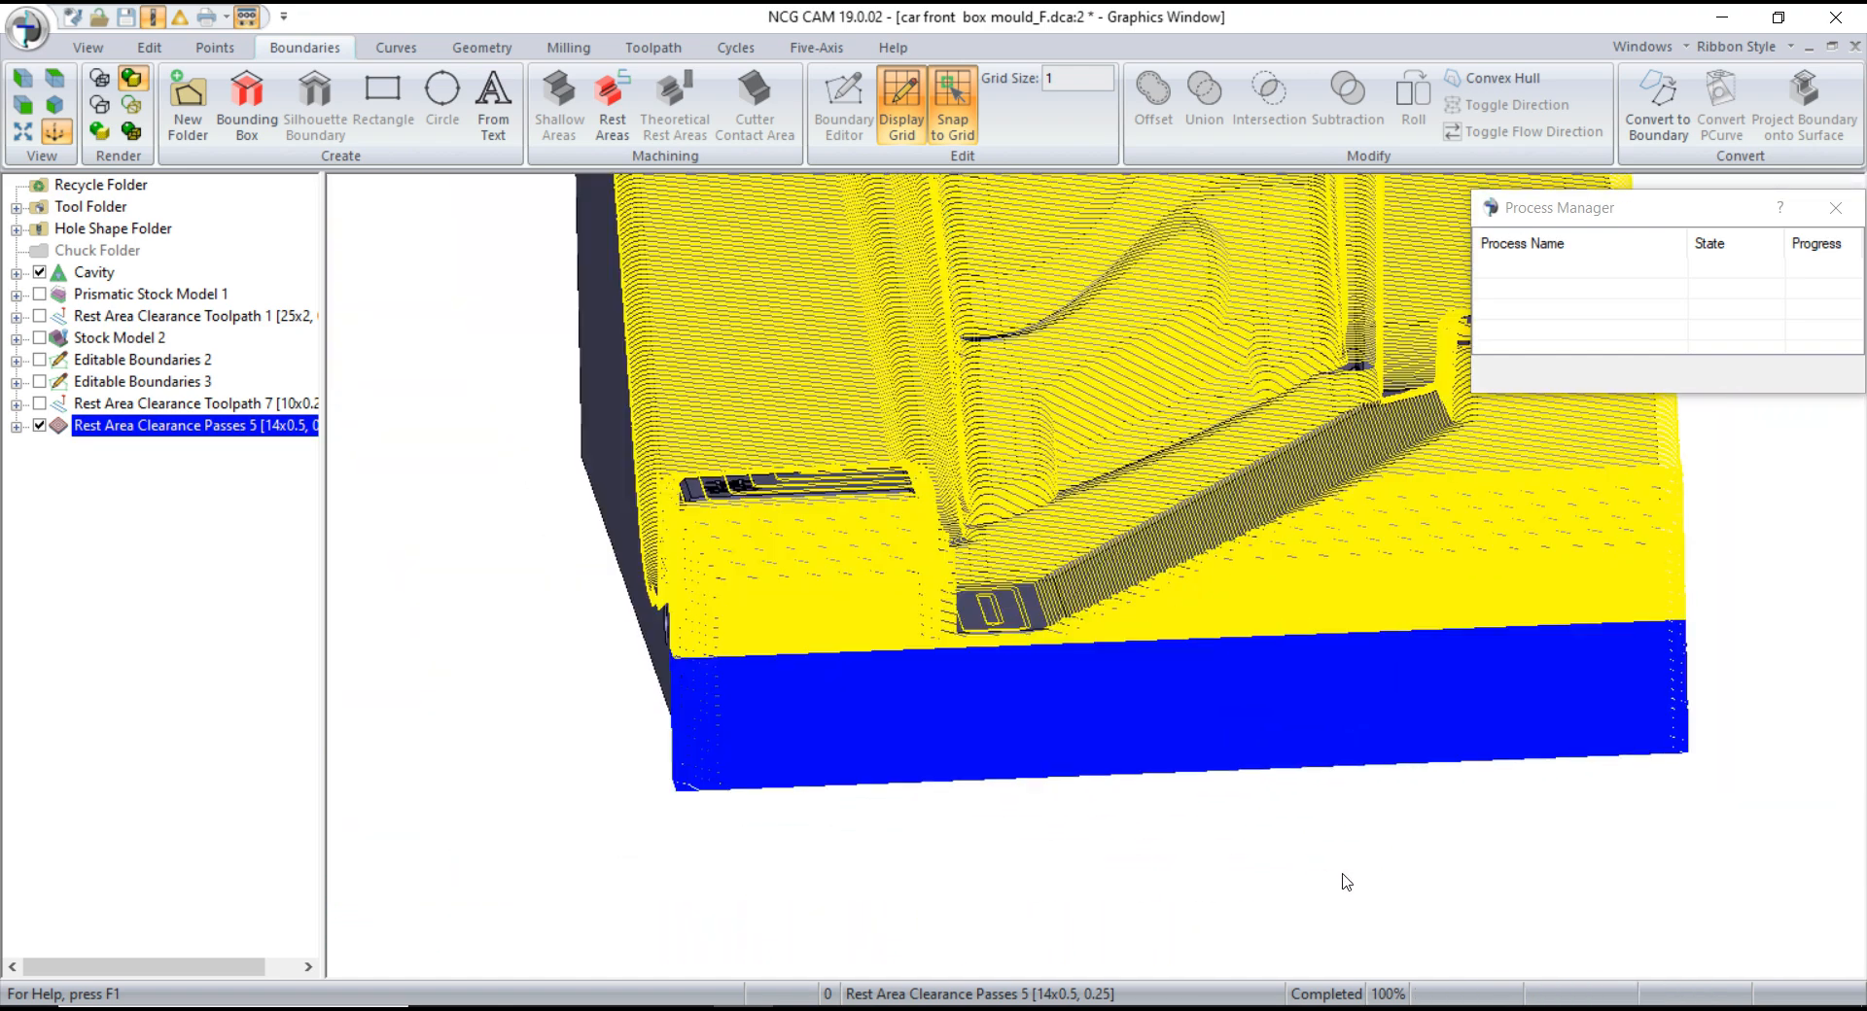
pyautogui.press('Delete')
# - Delete the remaining passes on the front face just below the small front pocket, keeping the uppermost ones
pyautogui.scroll(4, 1020, 654)
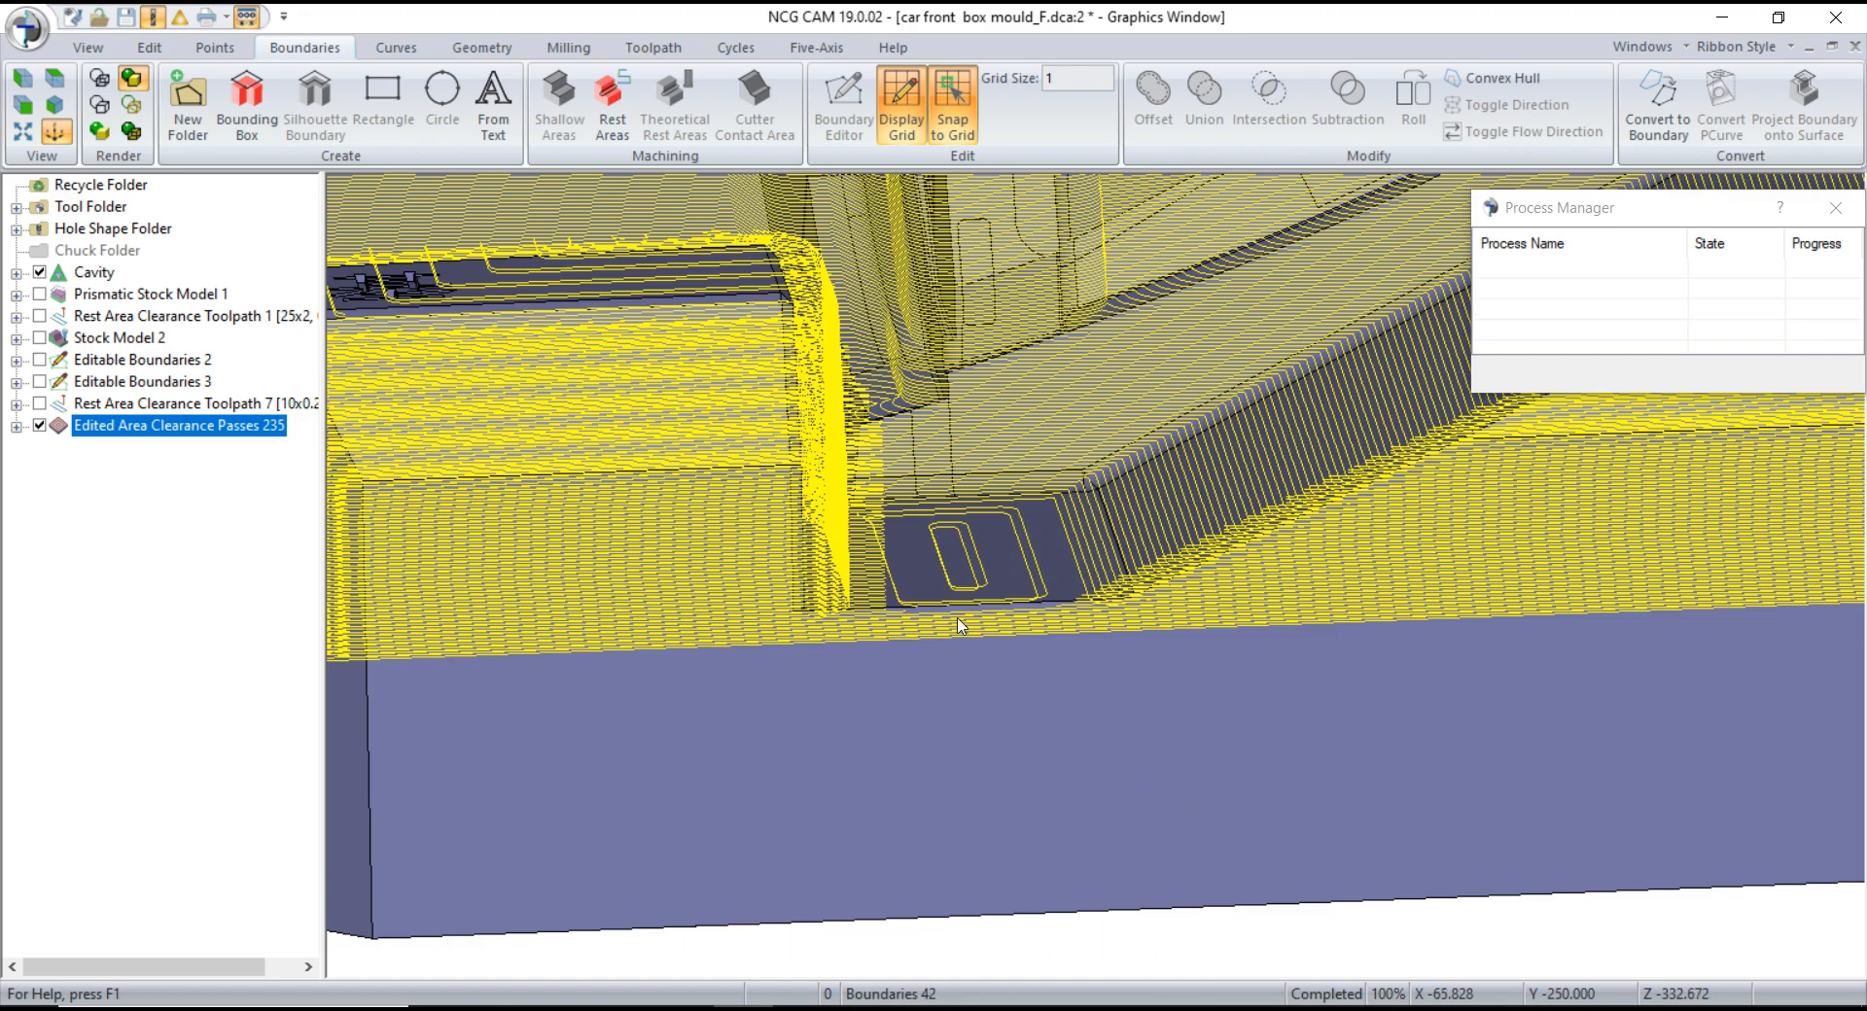
pyautogui.scroll(2, 1213, 623)
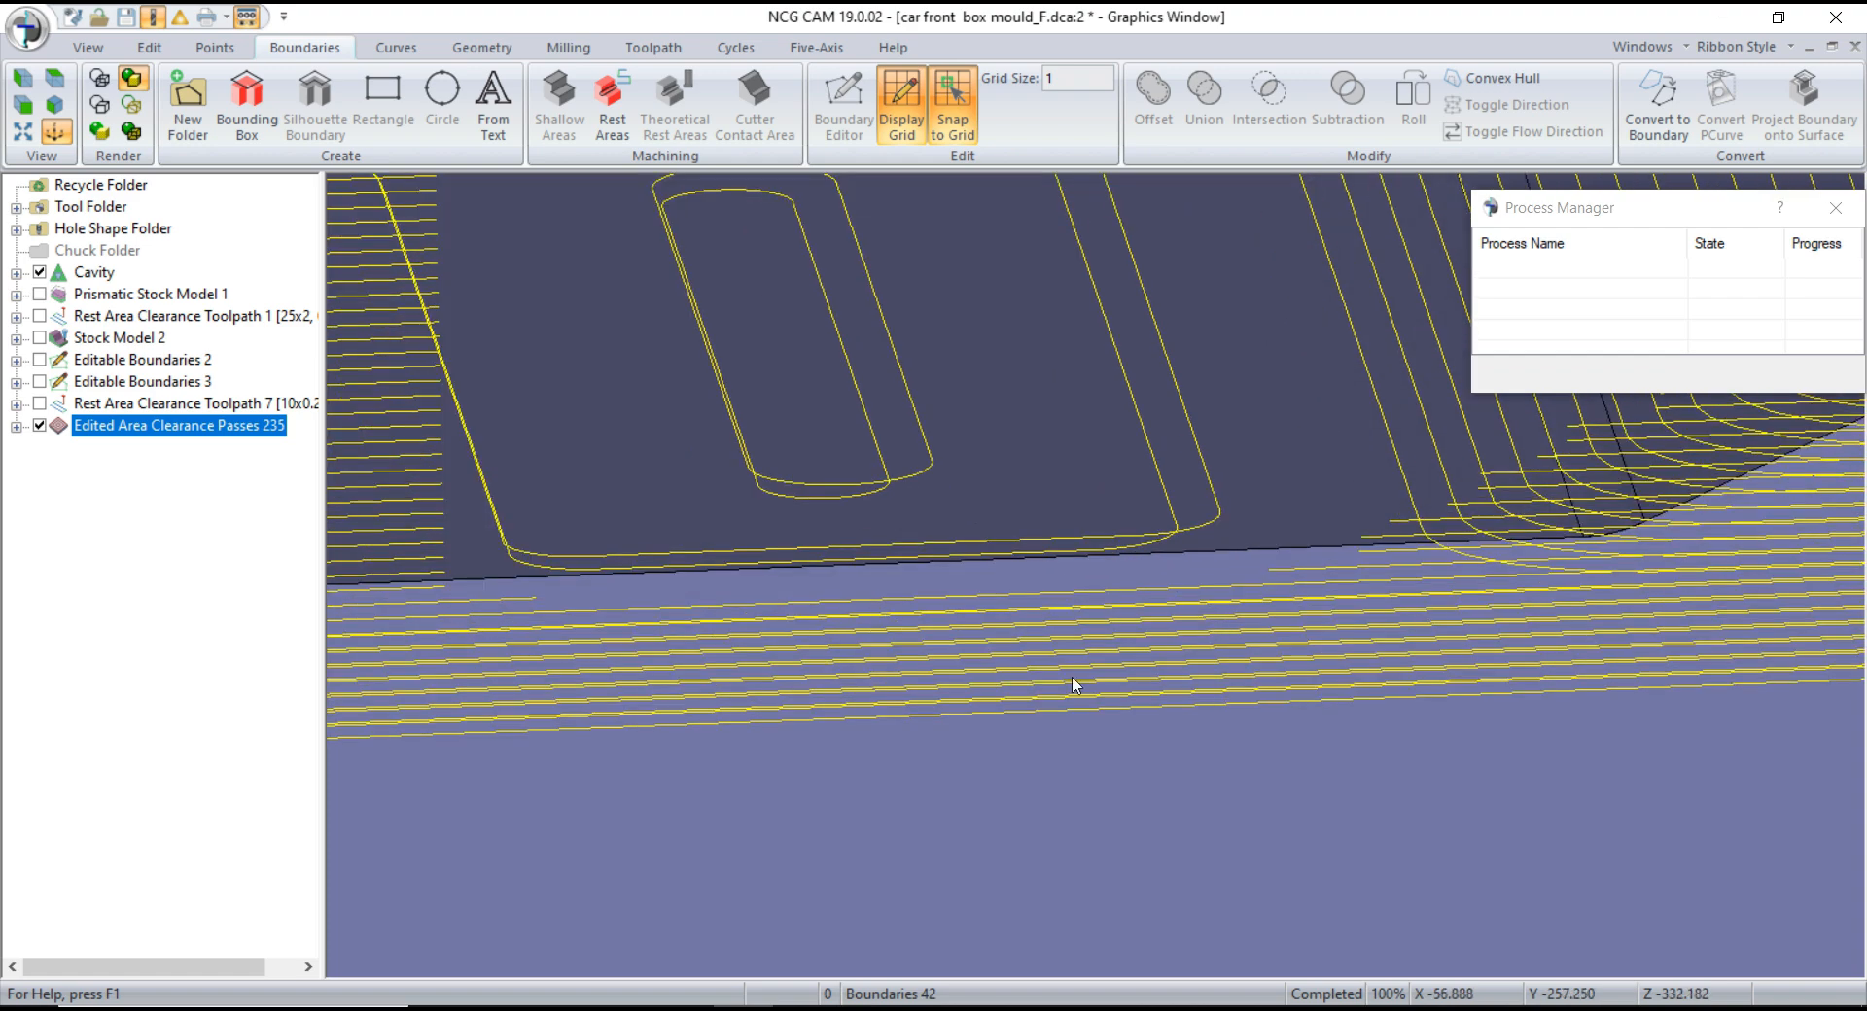
pyautogui.moveTo(930, 612); pyautogui.dragTo(932, 616)
pyautogui.scroll(-2, 1038, 688)
pyautogui.click(1029, 700)
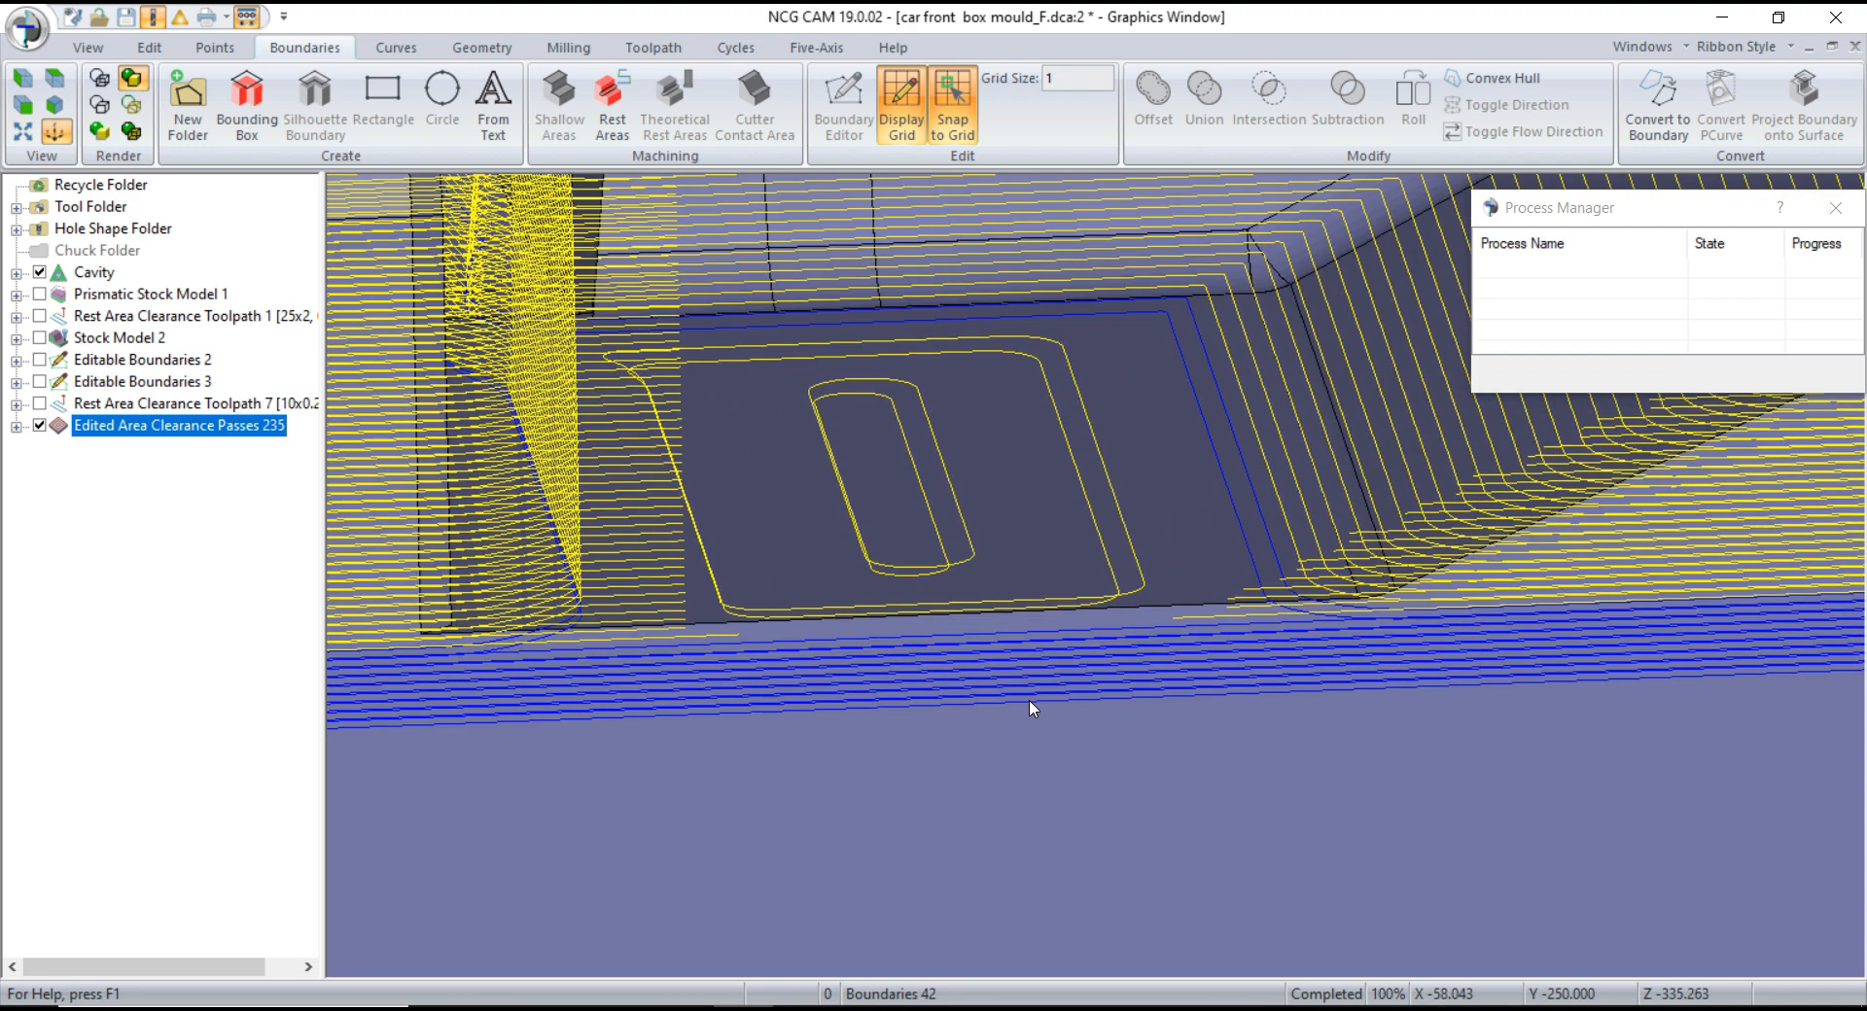
pyautogui.scroll(3, 688, 666)
pyautogui.moveTo(965, 684); pyautogui.dragTo(958, 663)
pyautogui.scroll(-3, 951, 755)
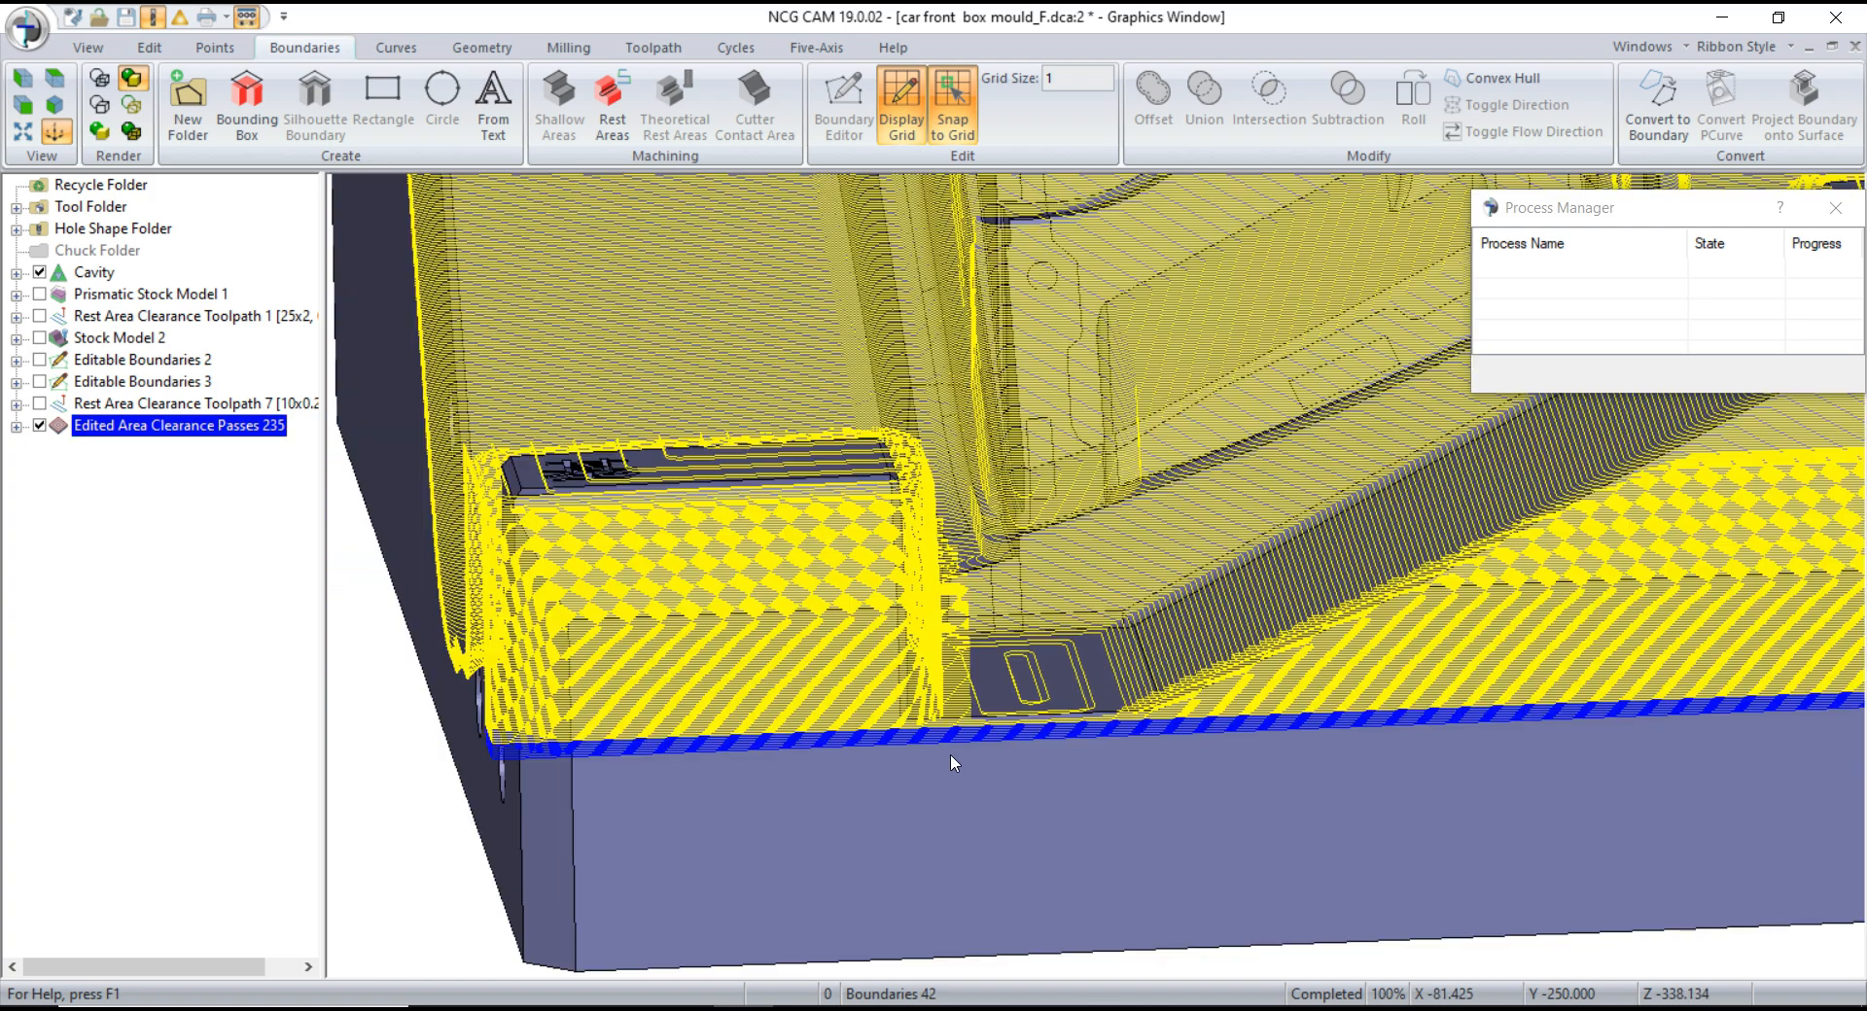
pyautogui.press('Delete')
# - Check the lowest remaining passes beside the small front pocket and the trimmed passes over the whole Cavity
pyautogui.moveTo(960, 746); pyautogui.dragTo(975, 694, button='middle')
pyautogui.scroll(6, 1008, 696)
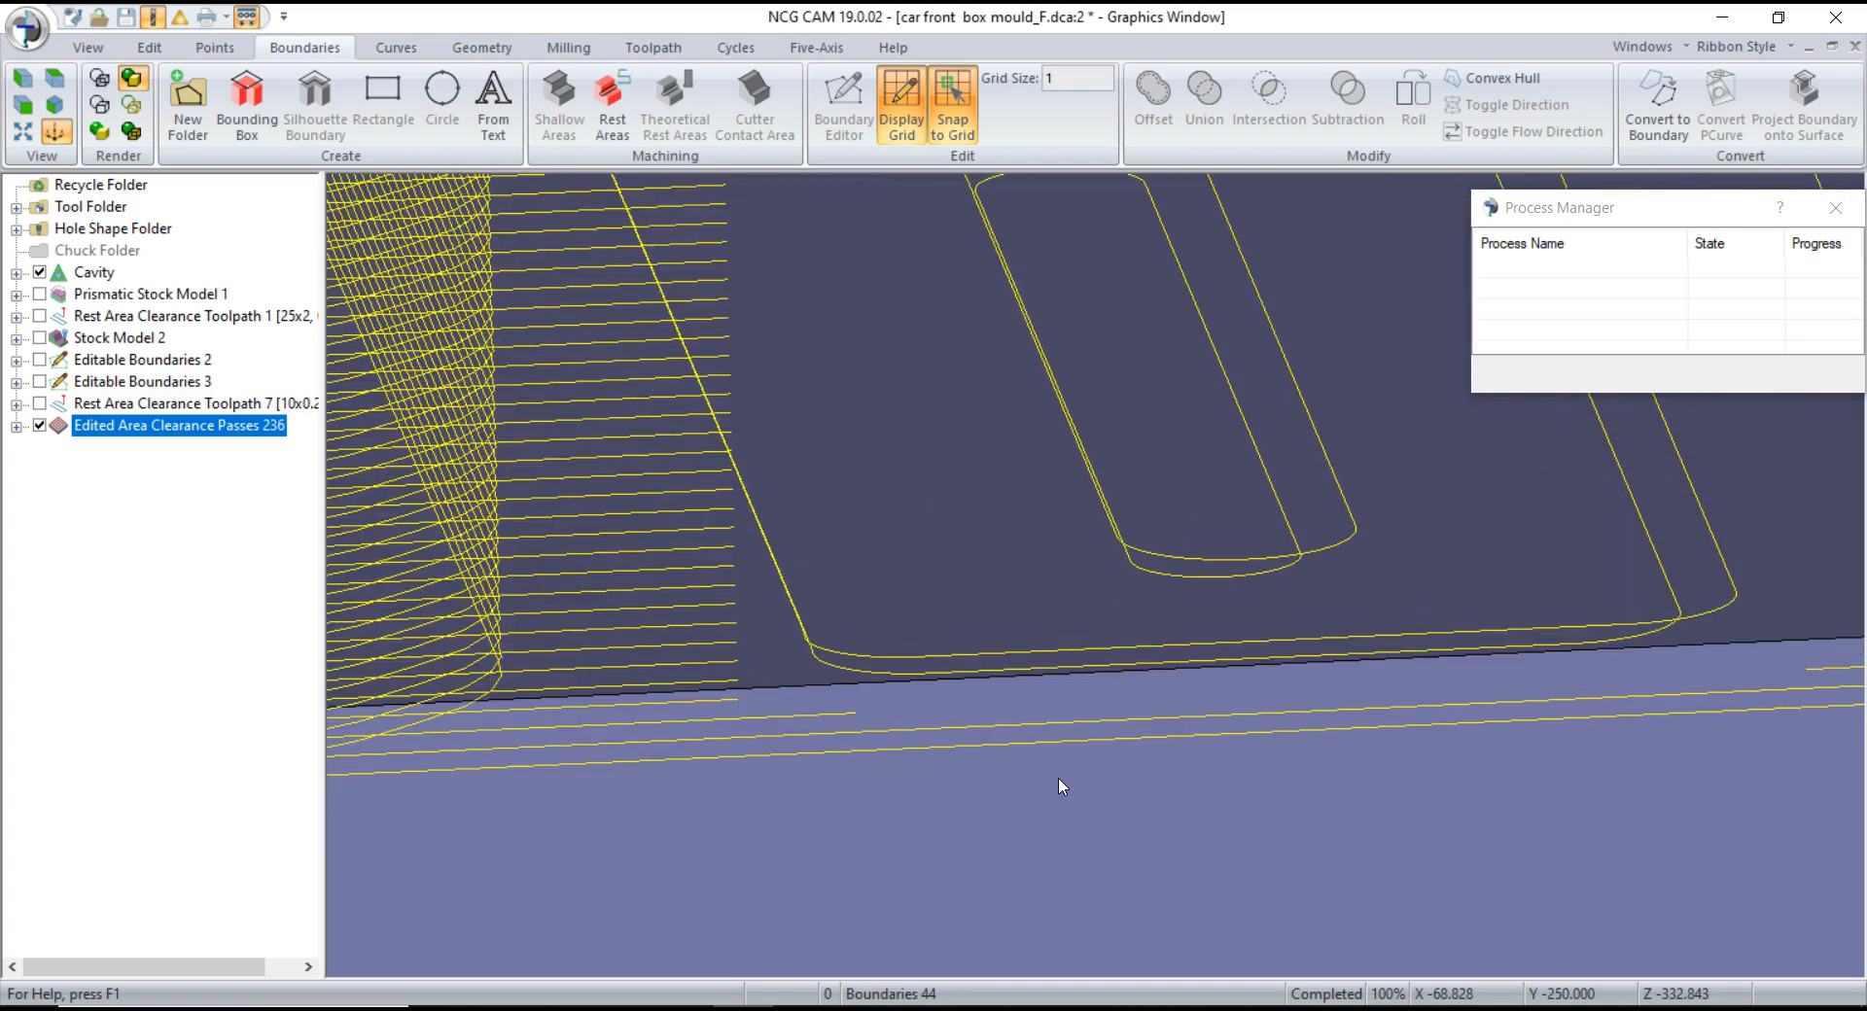
pyautogui.scroll(-5, 1030, 762)
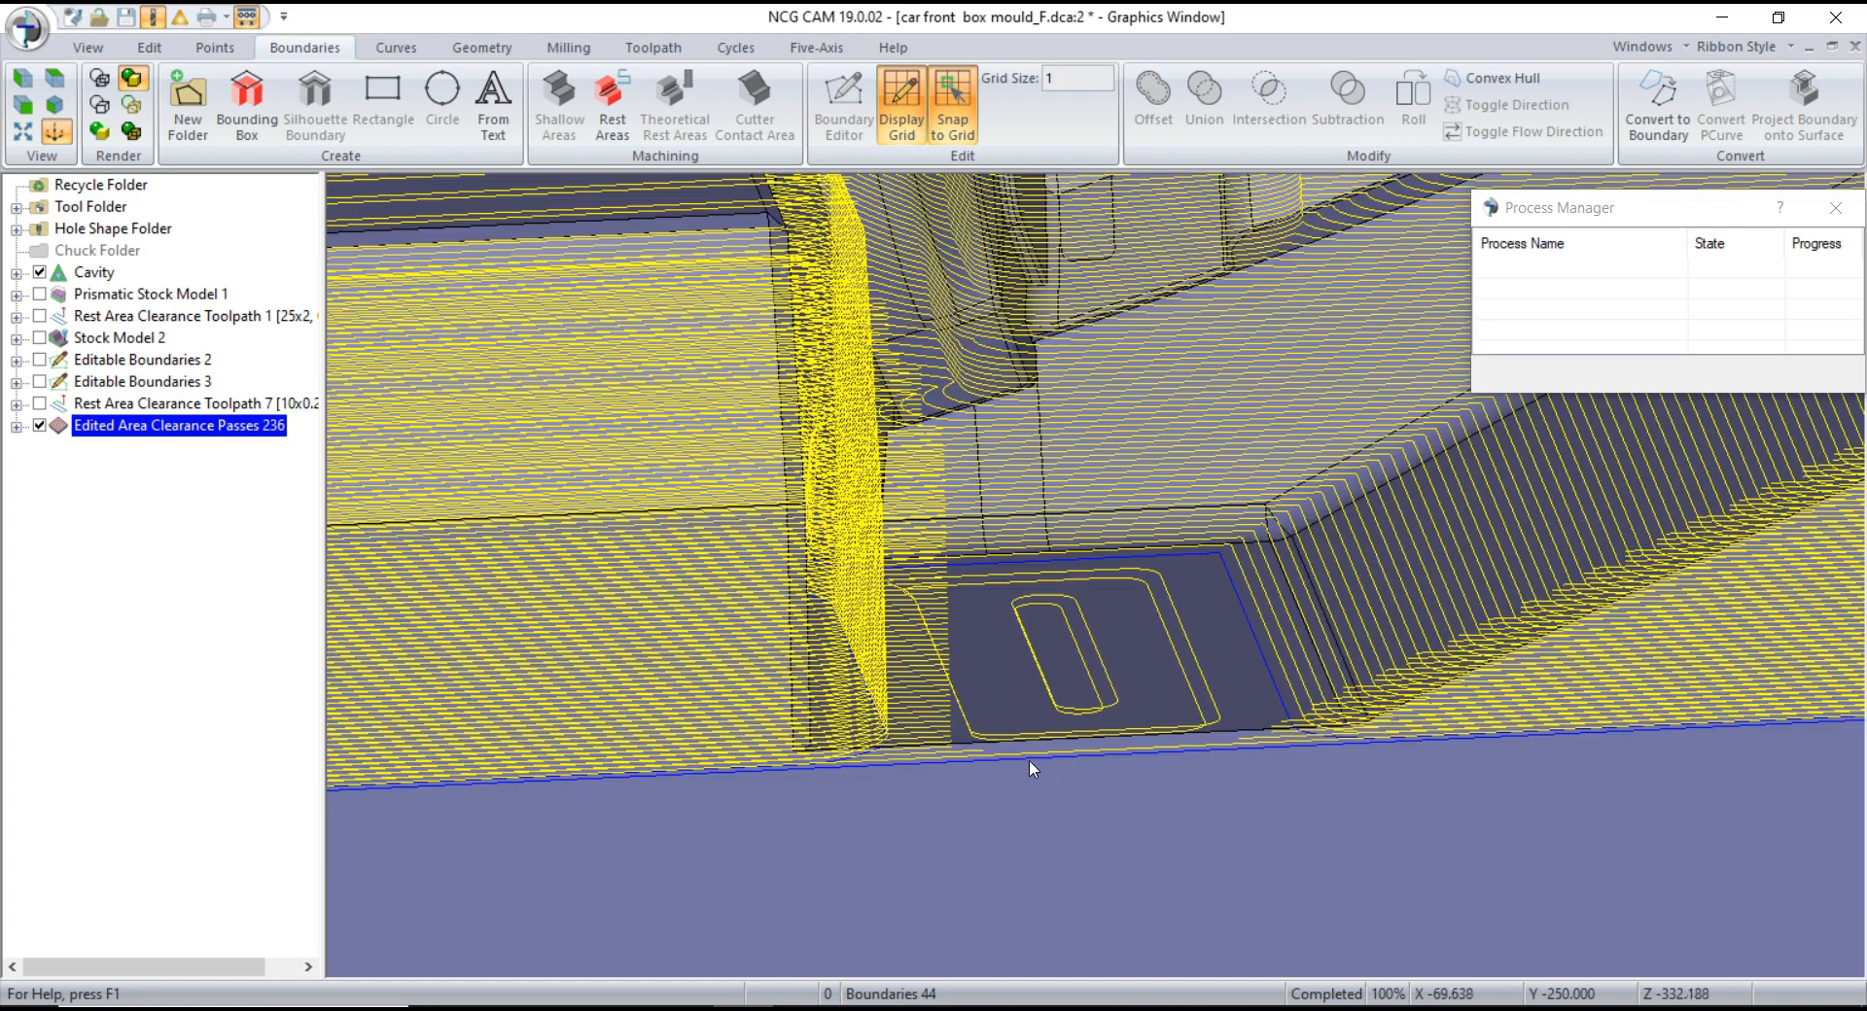
pyautogui.scroll(-5, 934, 637)
pyautogui.moveTo(942, 638); pyautogui.dragTo(1402, 808, button='middle')
pyautogui.scroll(-5, 1240, 775)
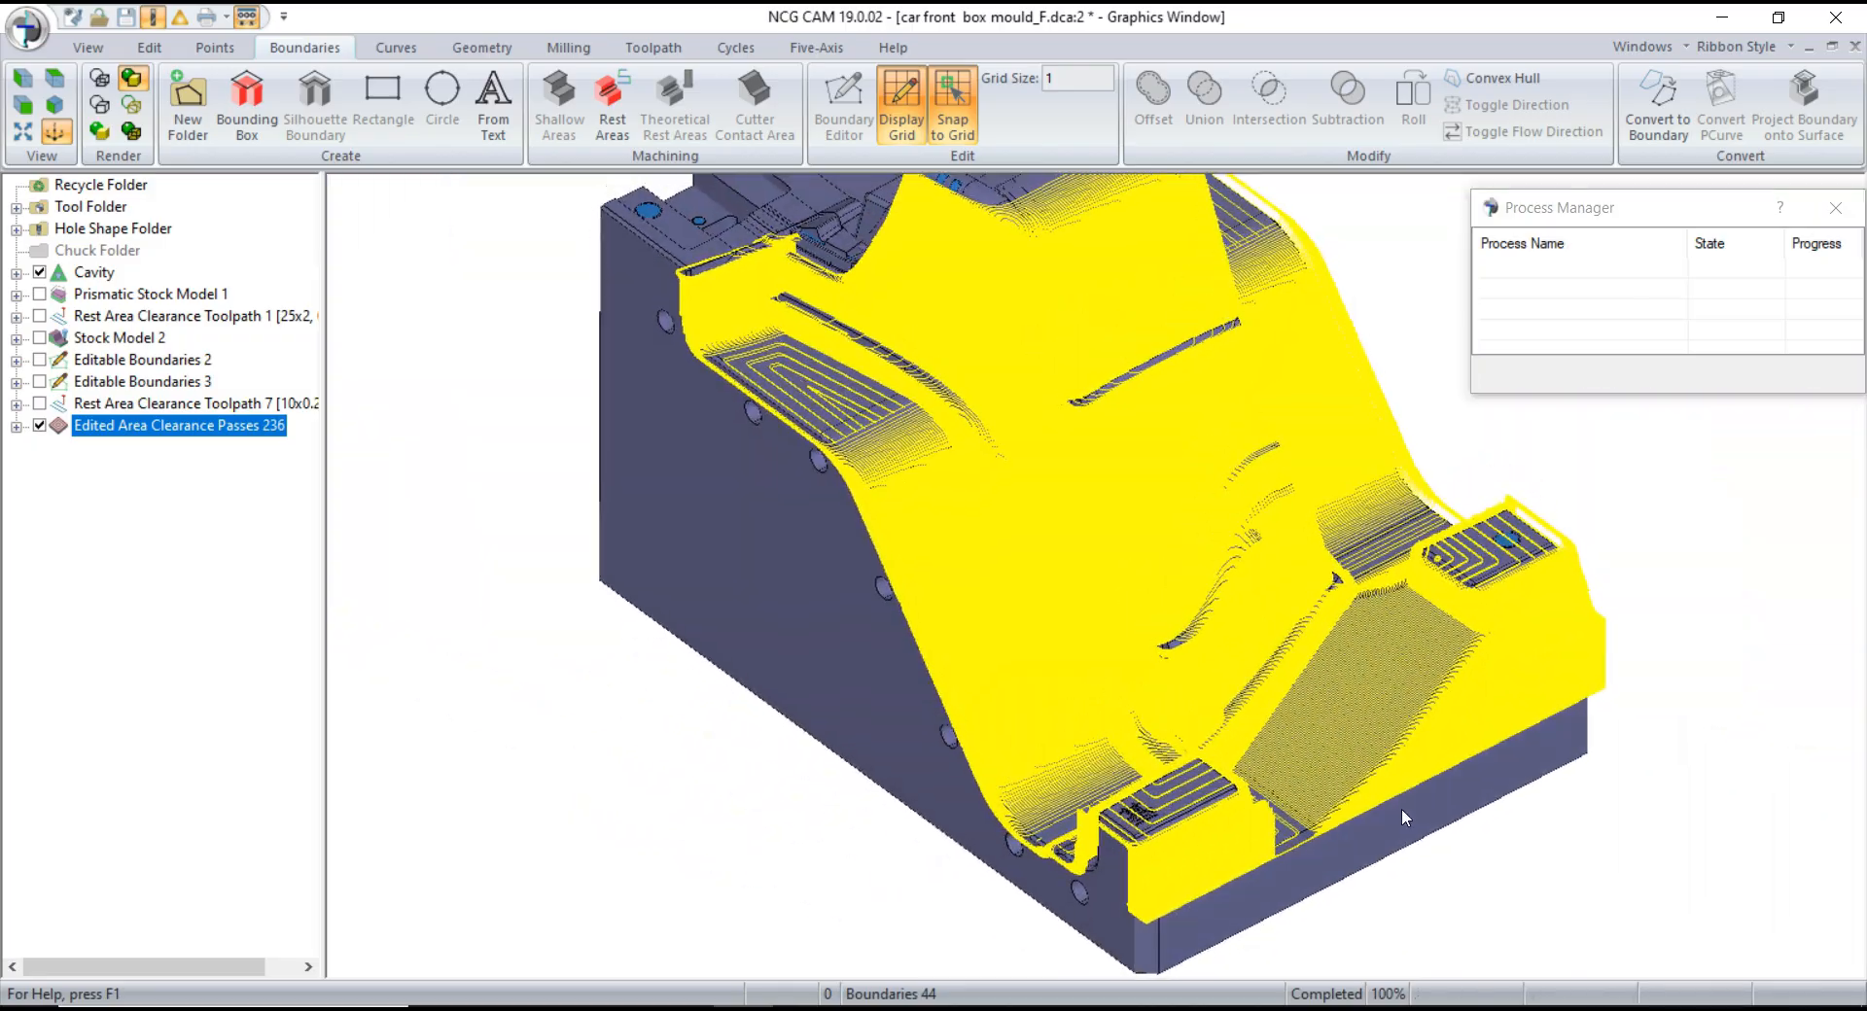
pyautogui.scroll(3, 1157, 581)
pyautogui.moveTo(1157, 582); pyautogui.dragTo(1065, 651, button='middle')
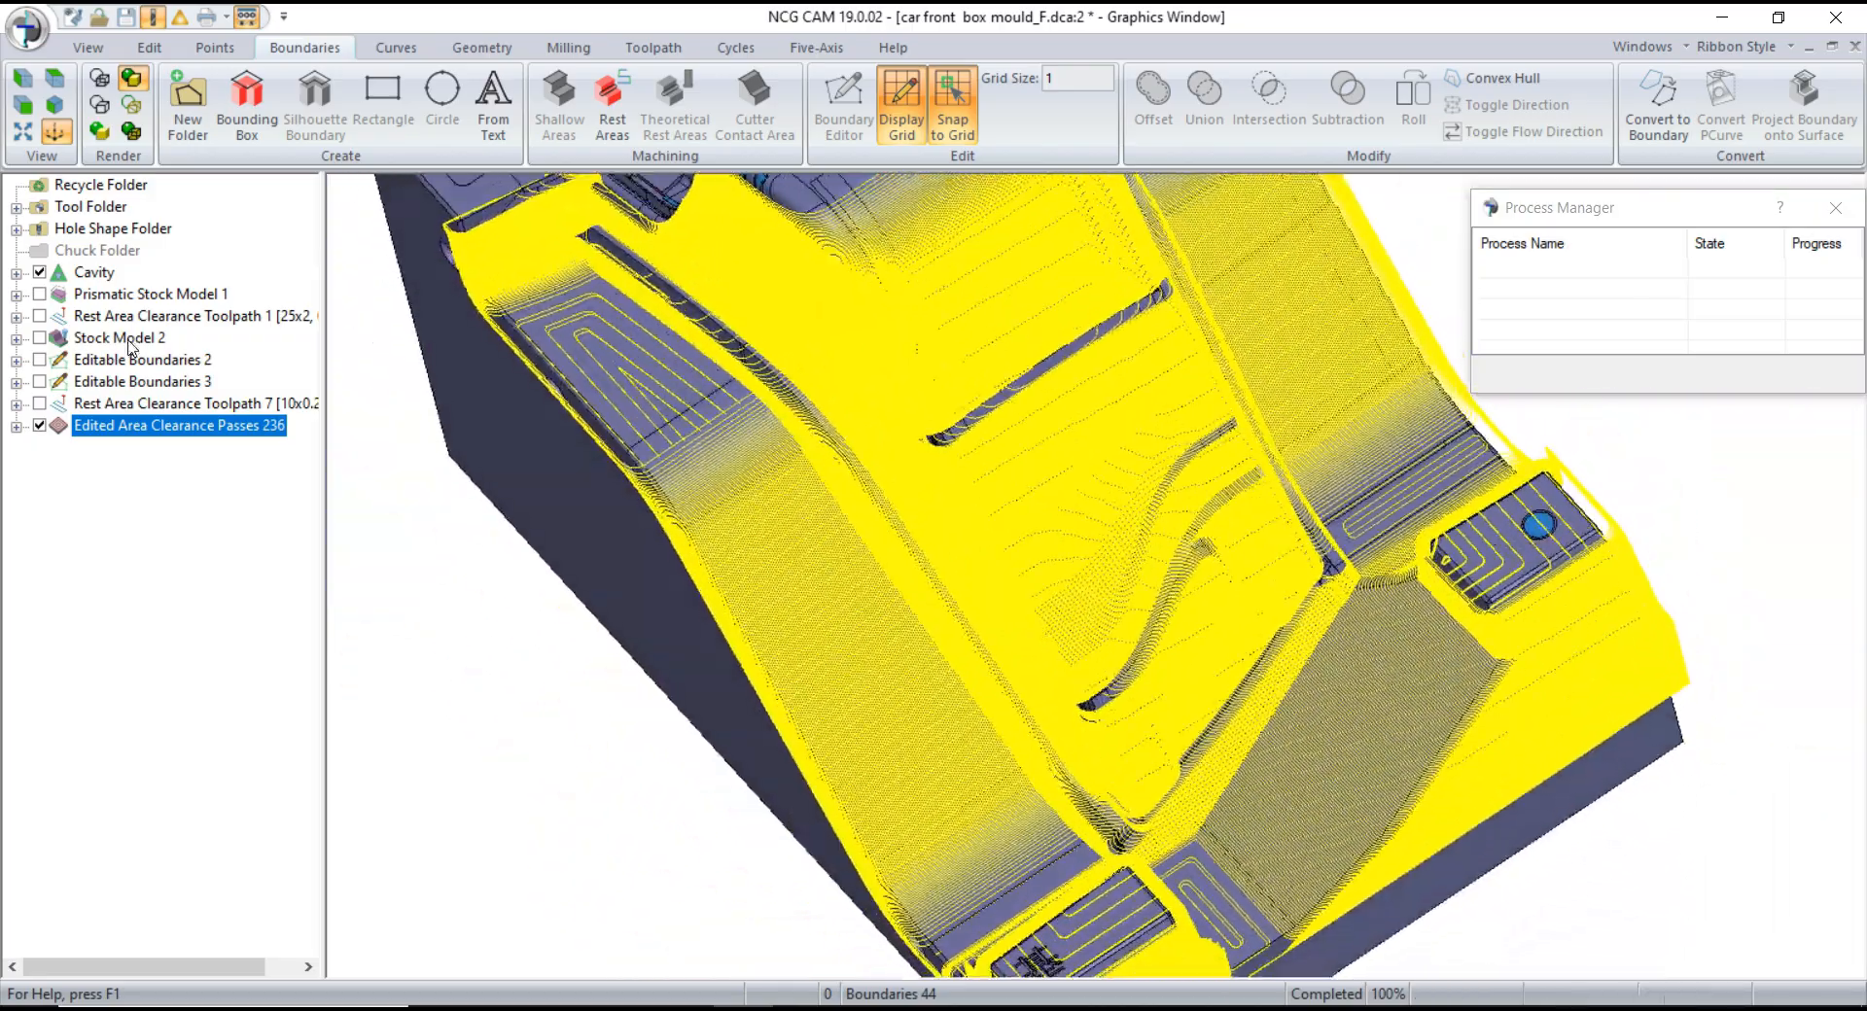
# - Hide the Cavity and link the edited D14R0.5 passes into a rest area clearance toolpath with helix ramping
pyautogui.click(40, 273)
pyautogui.scroll(-3, 821, 612)
pyautogui.moveTo(820, 611); pyautogui.dragTo(954, 710, button='middle')
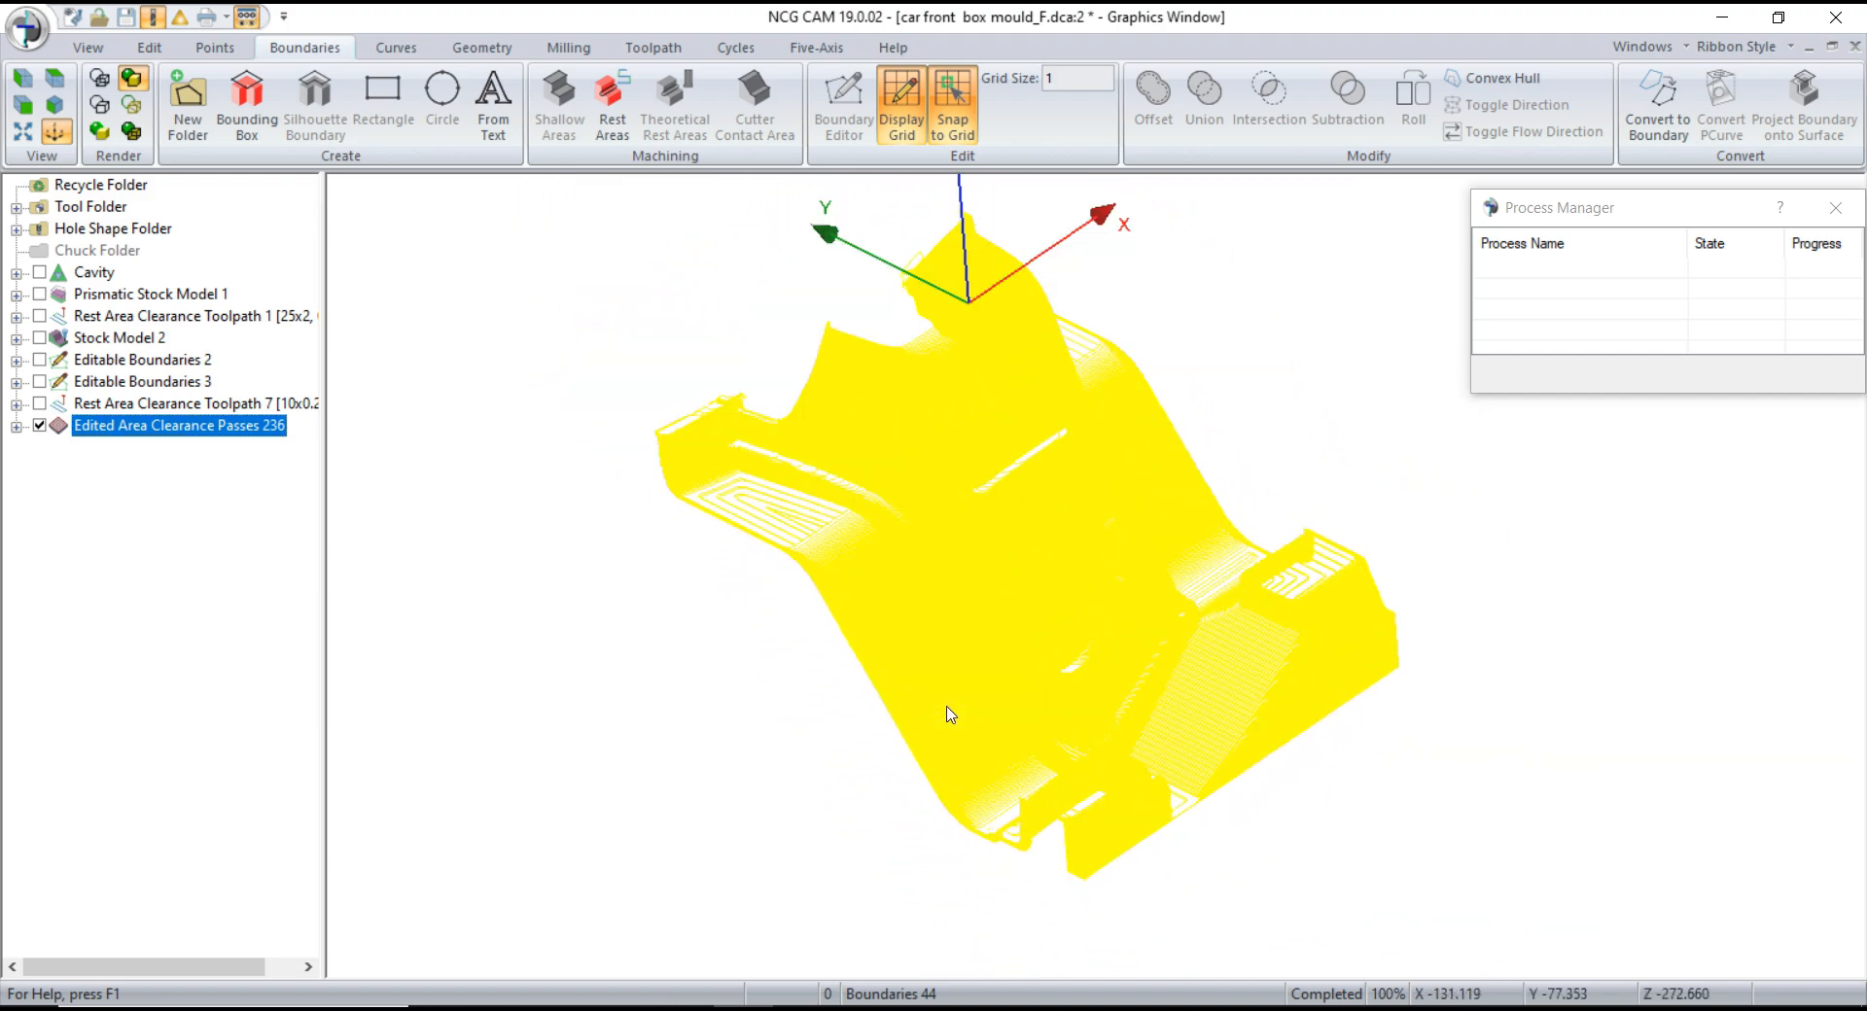
pyautogui.rightClick(142, 443)
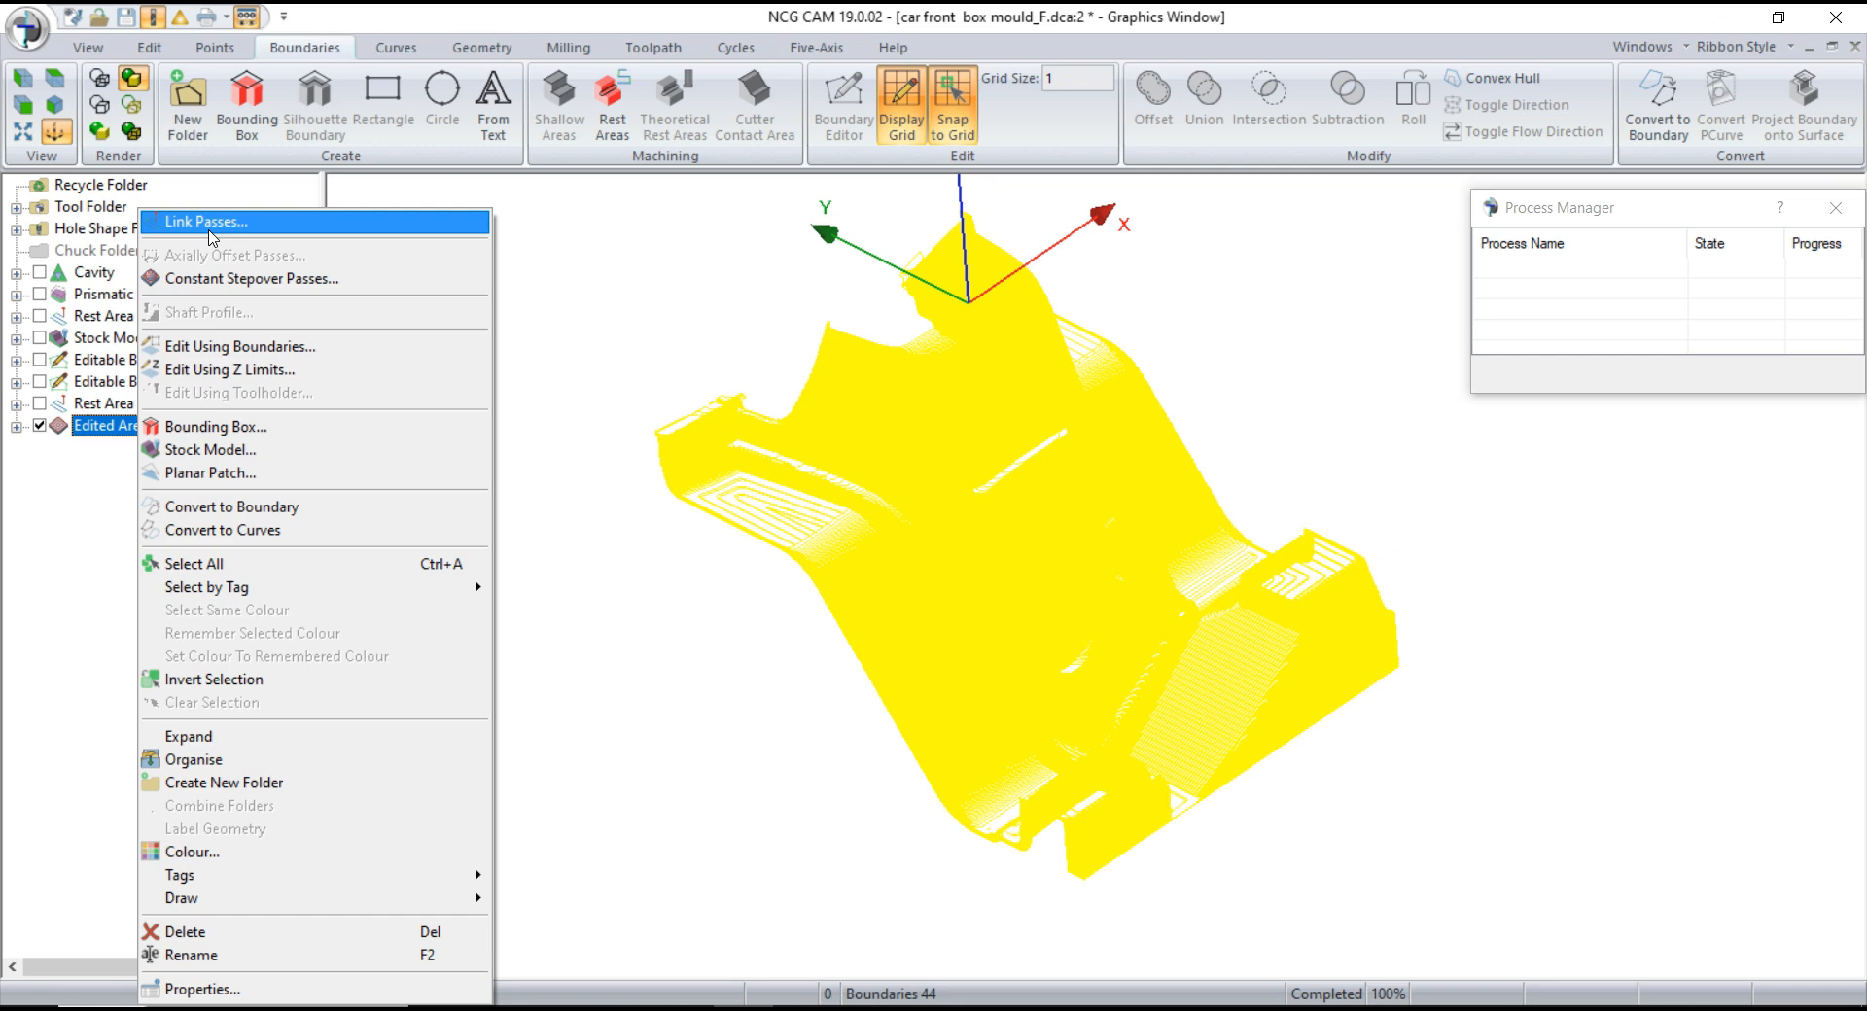
pyautogui.click(213, 223)
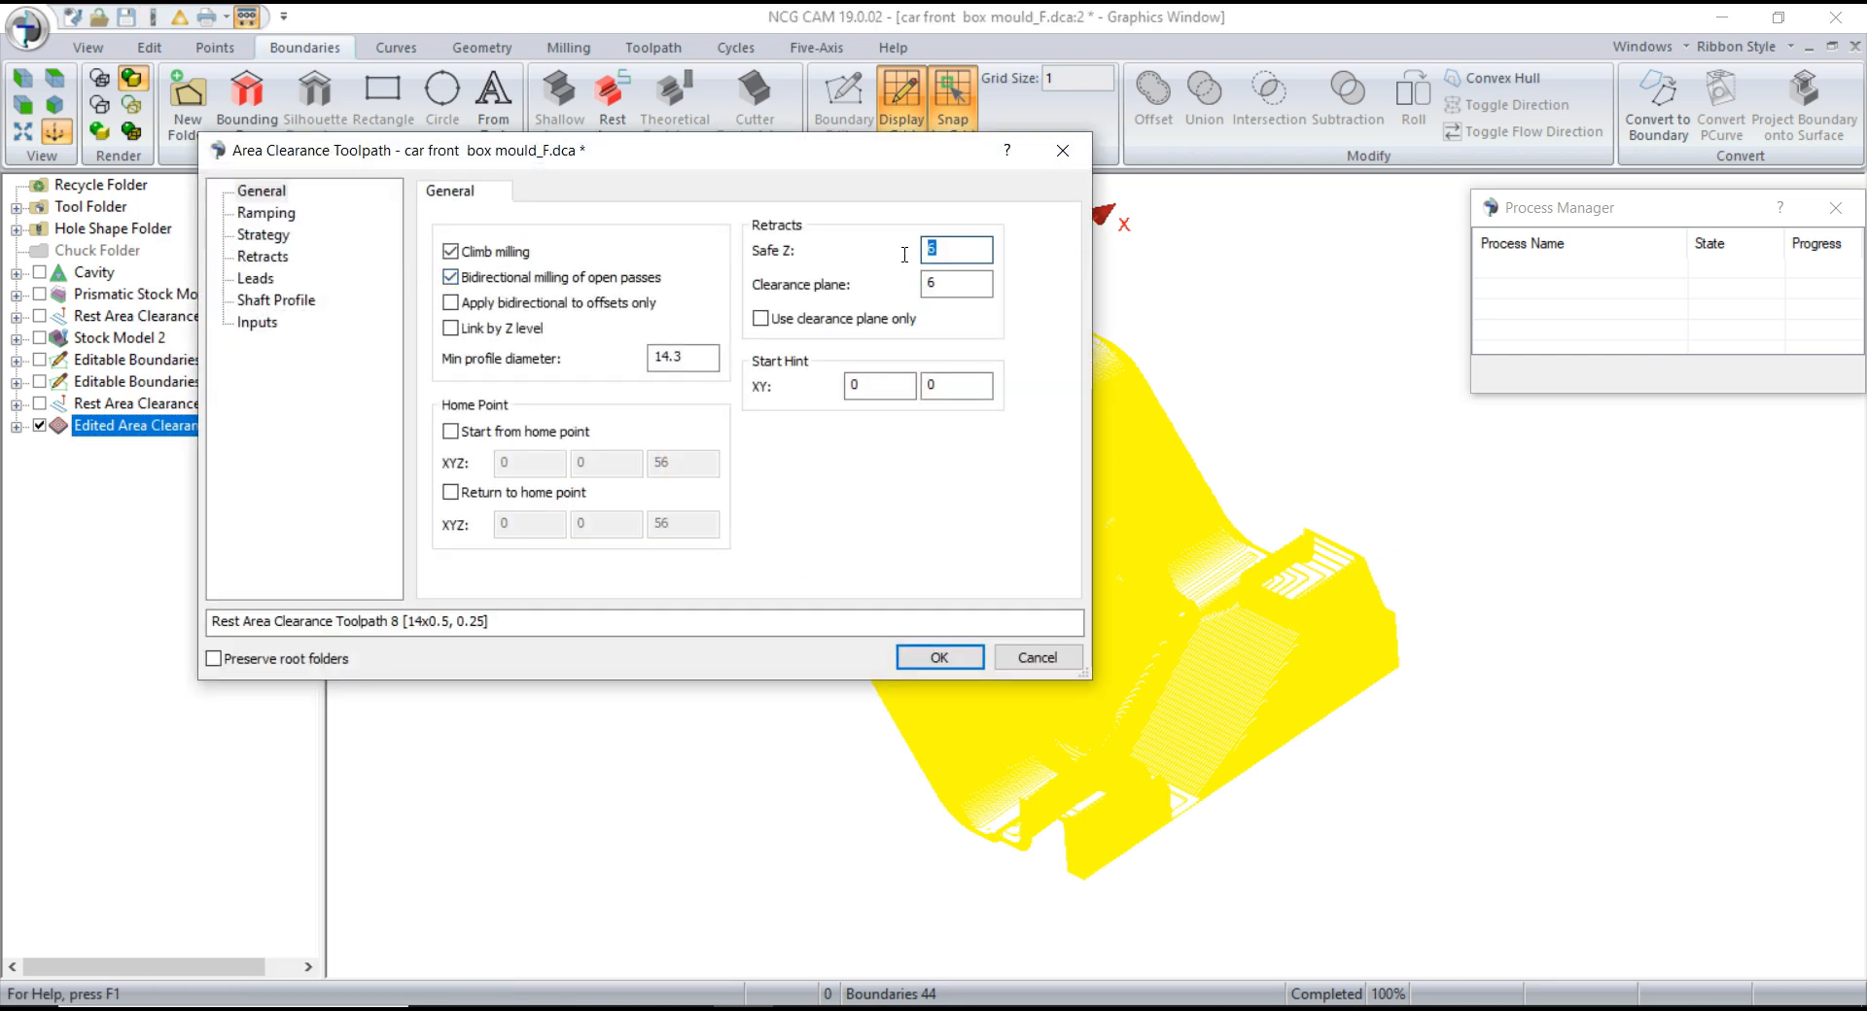
pyautogui.click(273, 216)
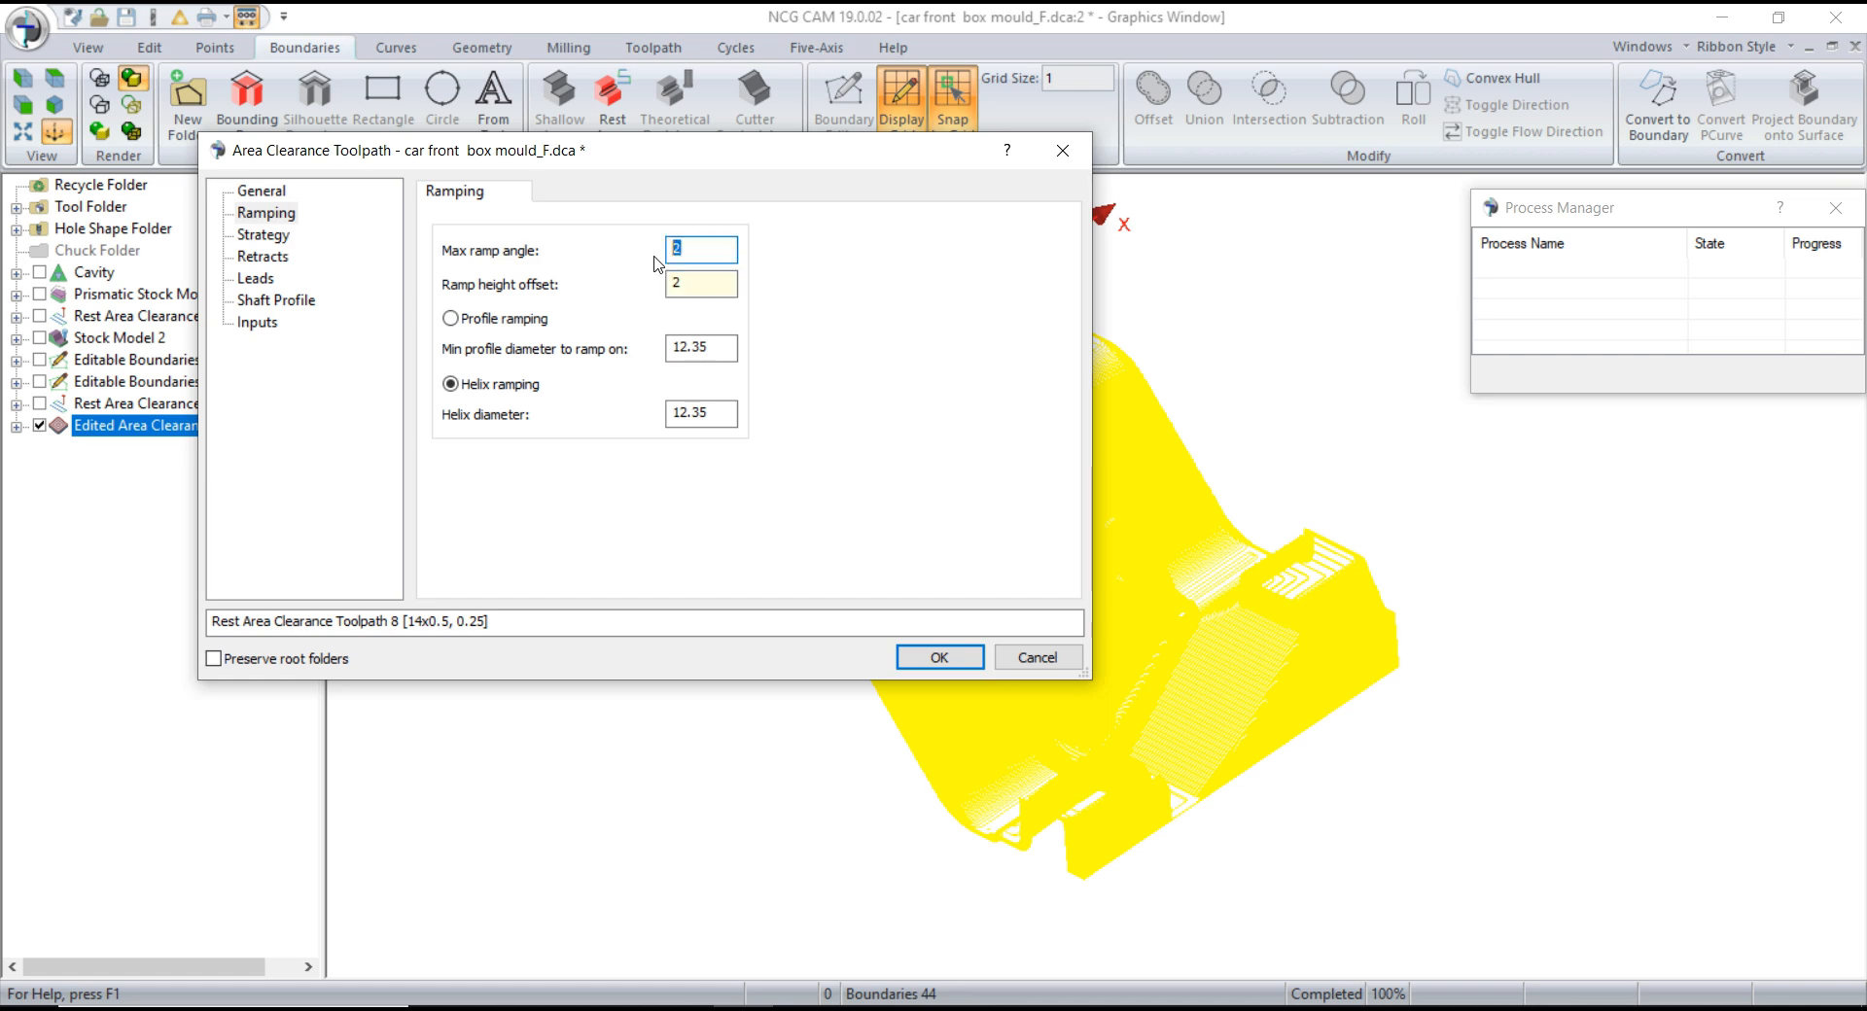
pyautogui.click(935, 657)
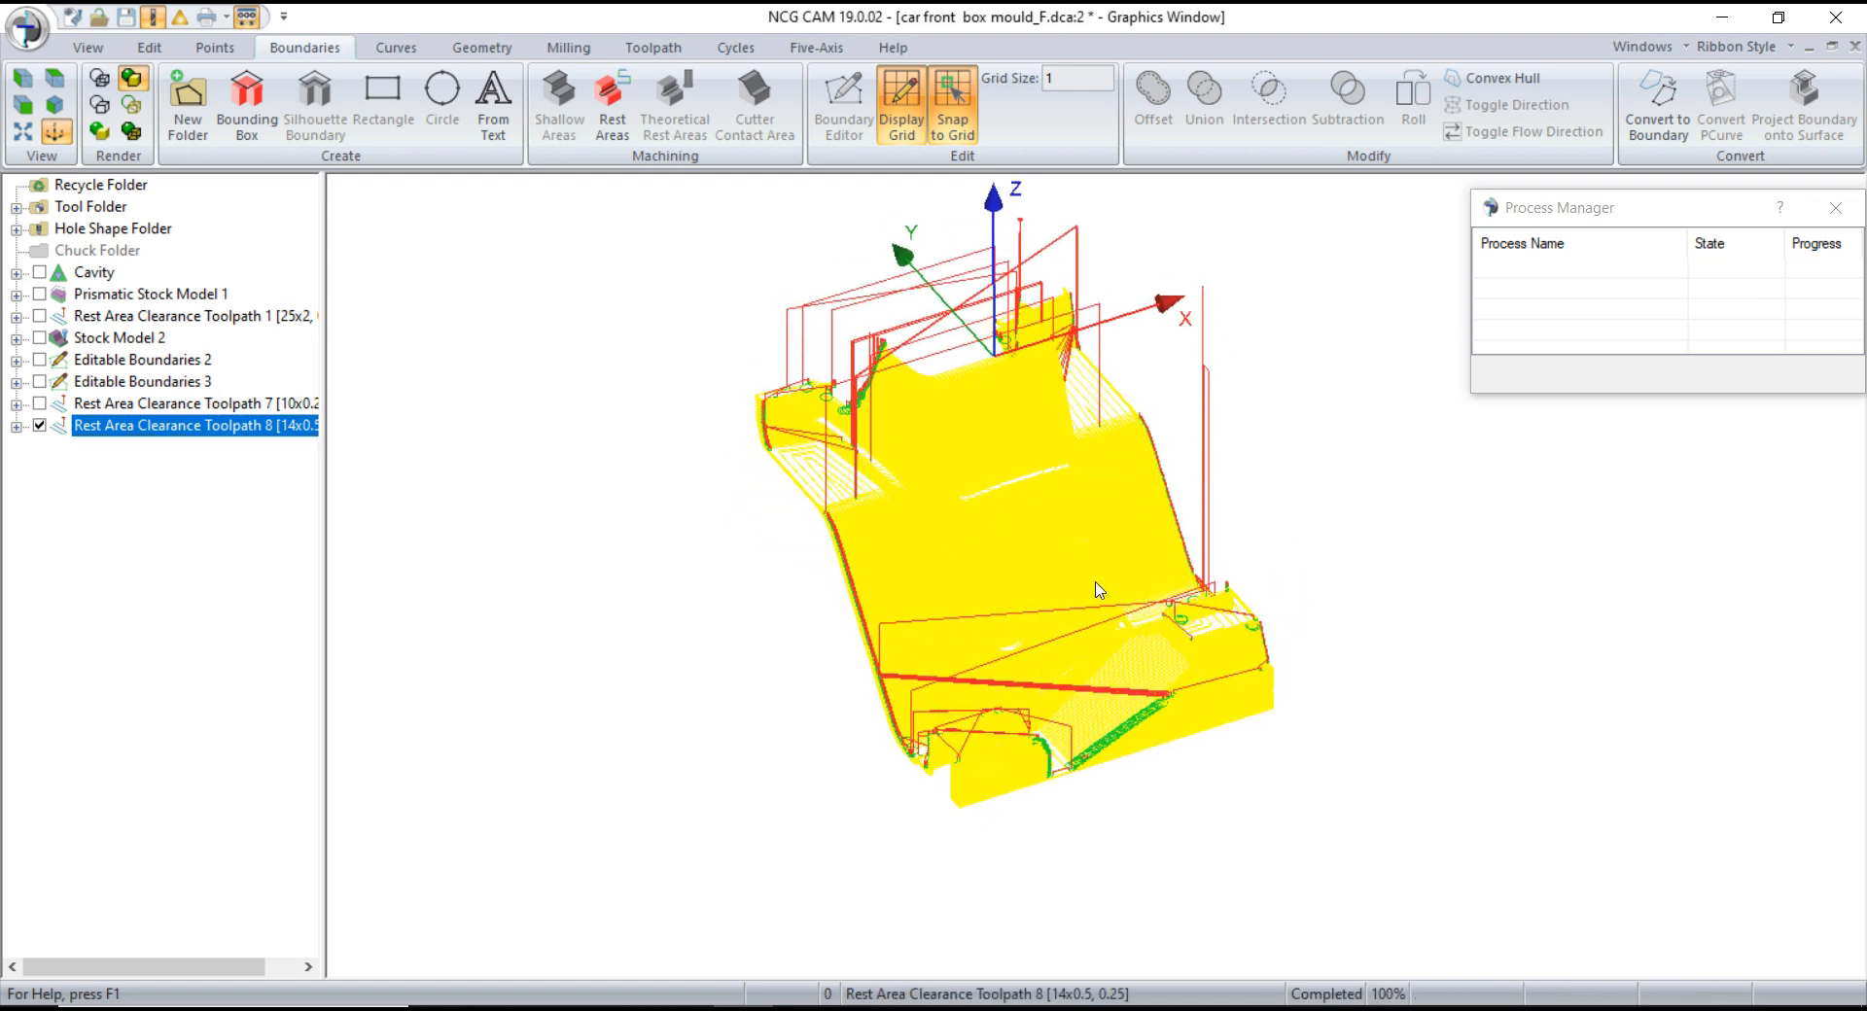
# - Show the Cavity again and examine the linked D14R0.5 toolpath's ramps and retracts along its side edge and overall
pyautogui.scroll(3, 989, 768)
pyautogui.click(60, 274)
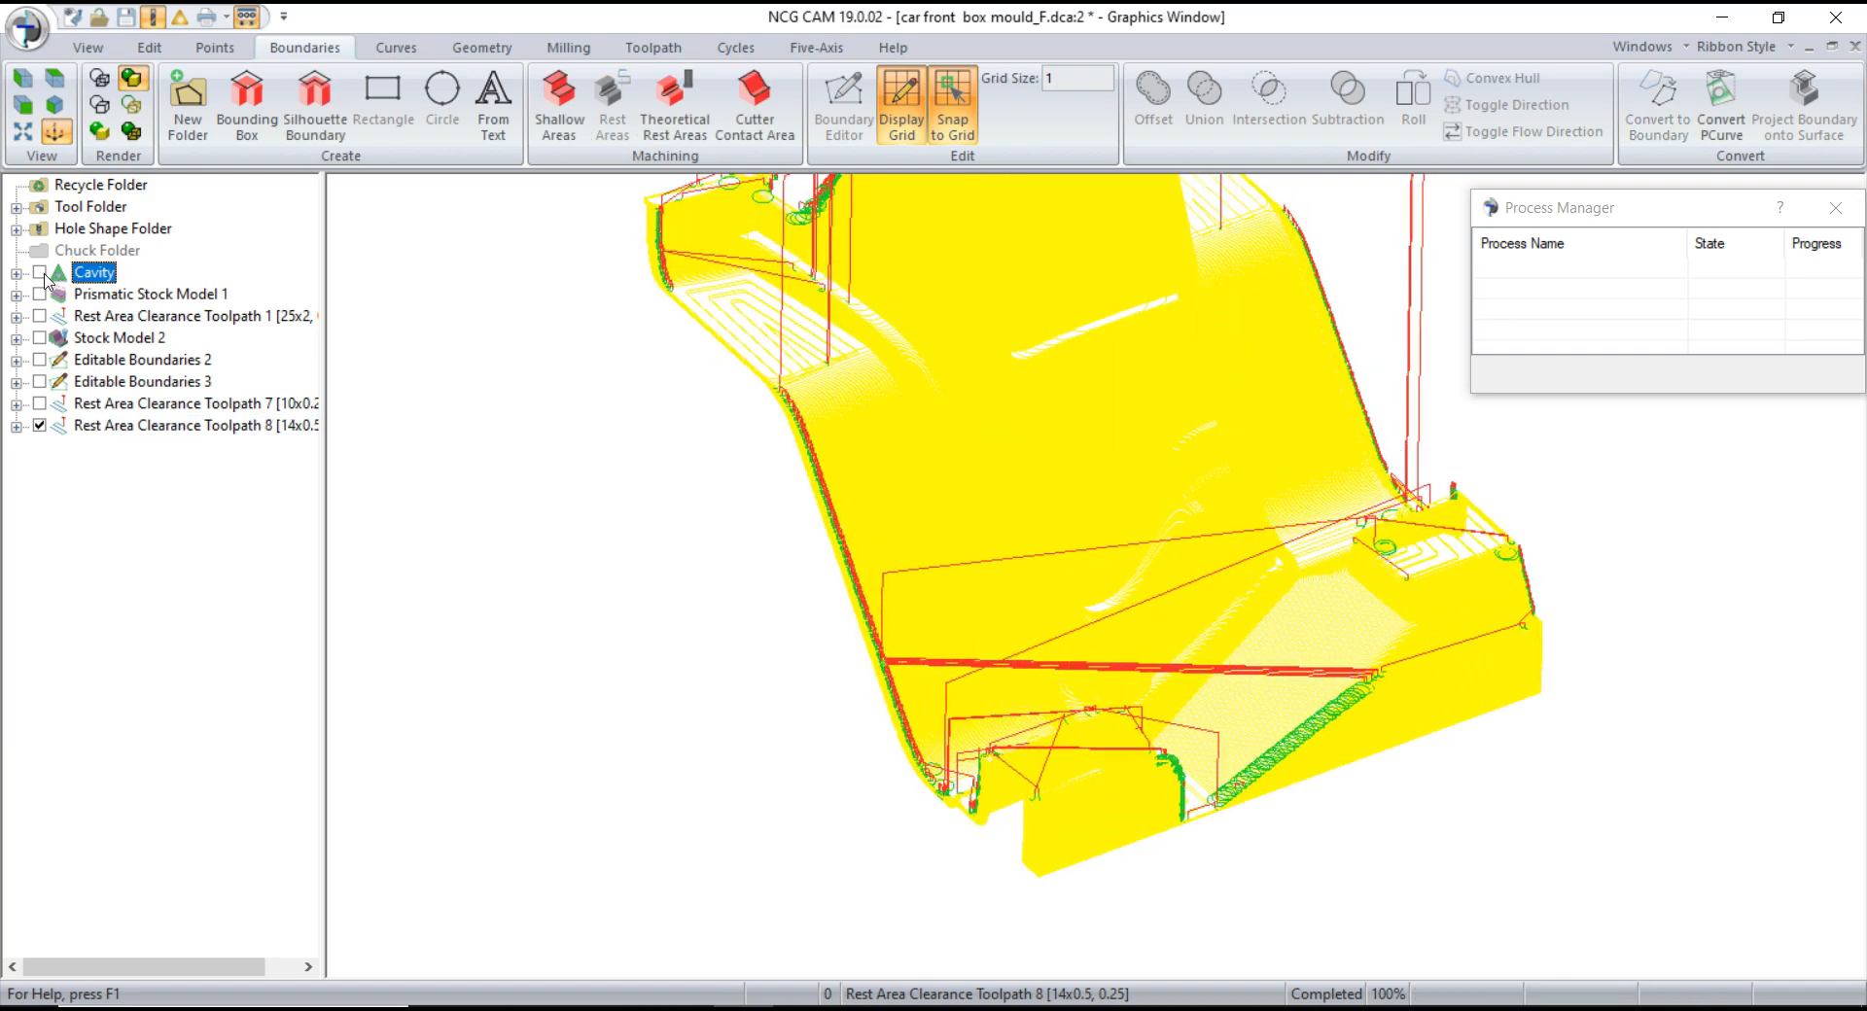
pyautogui.click(39, 272)
pyautogui.click(194, 424)
pyautogui.scroll(3, 919, 790)
pyautogui.scroll(5, 919, 789)
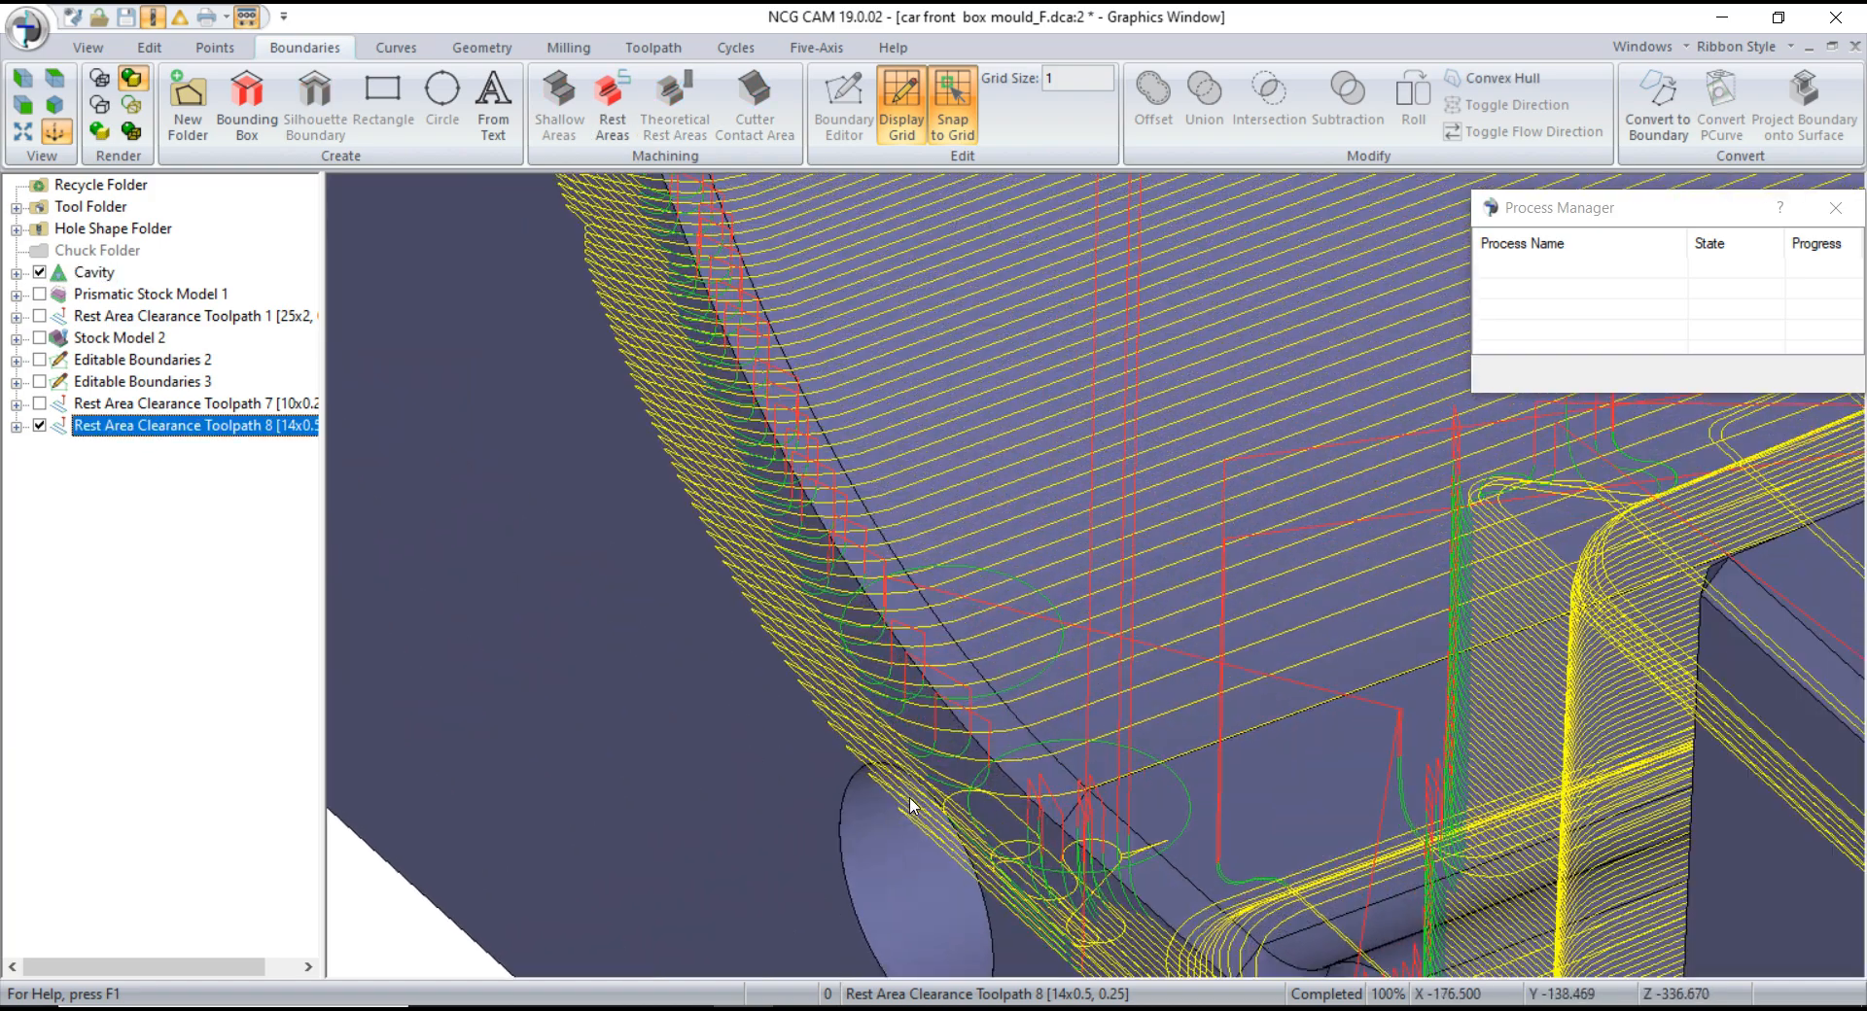
pyautogui.scroll(-8, 801, 641)
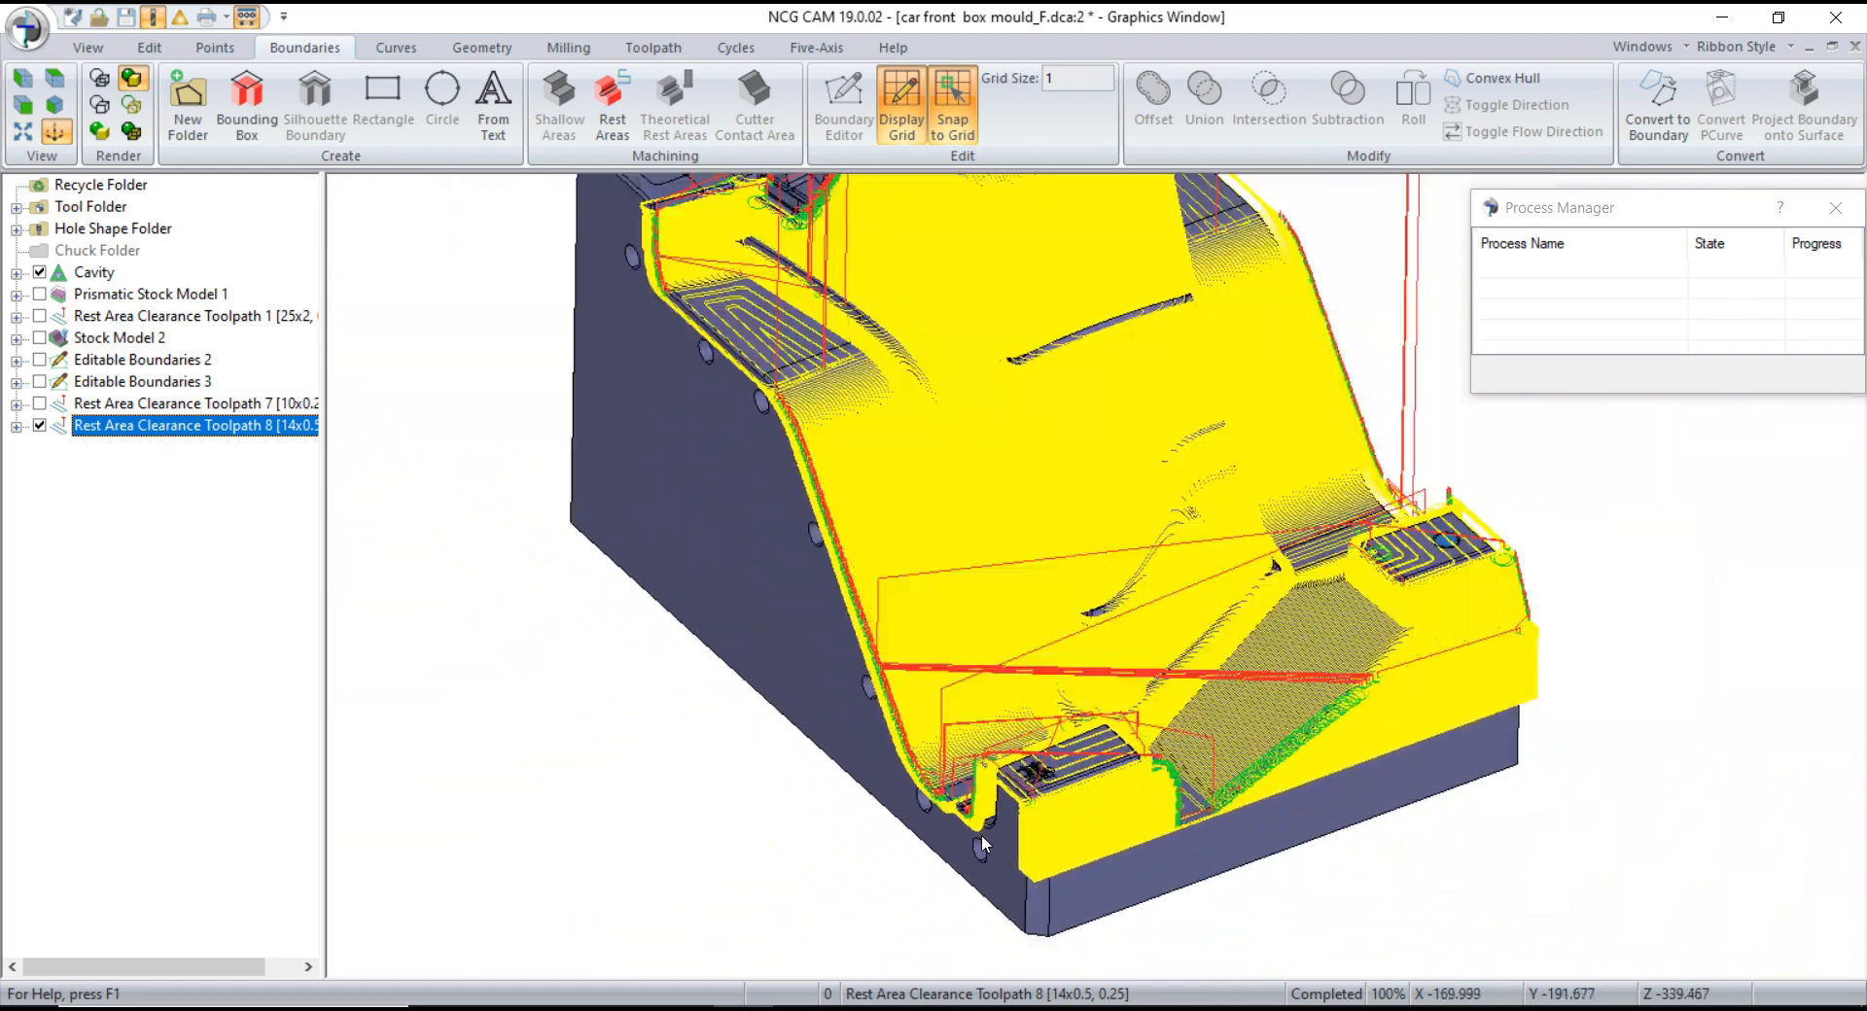
pyautogui.scroll(-3, 982, 836)
pyautogui.moveTo(1151, 813); pyautogui.dragTo(1066, 629, button='middle')
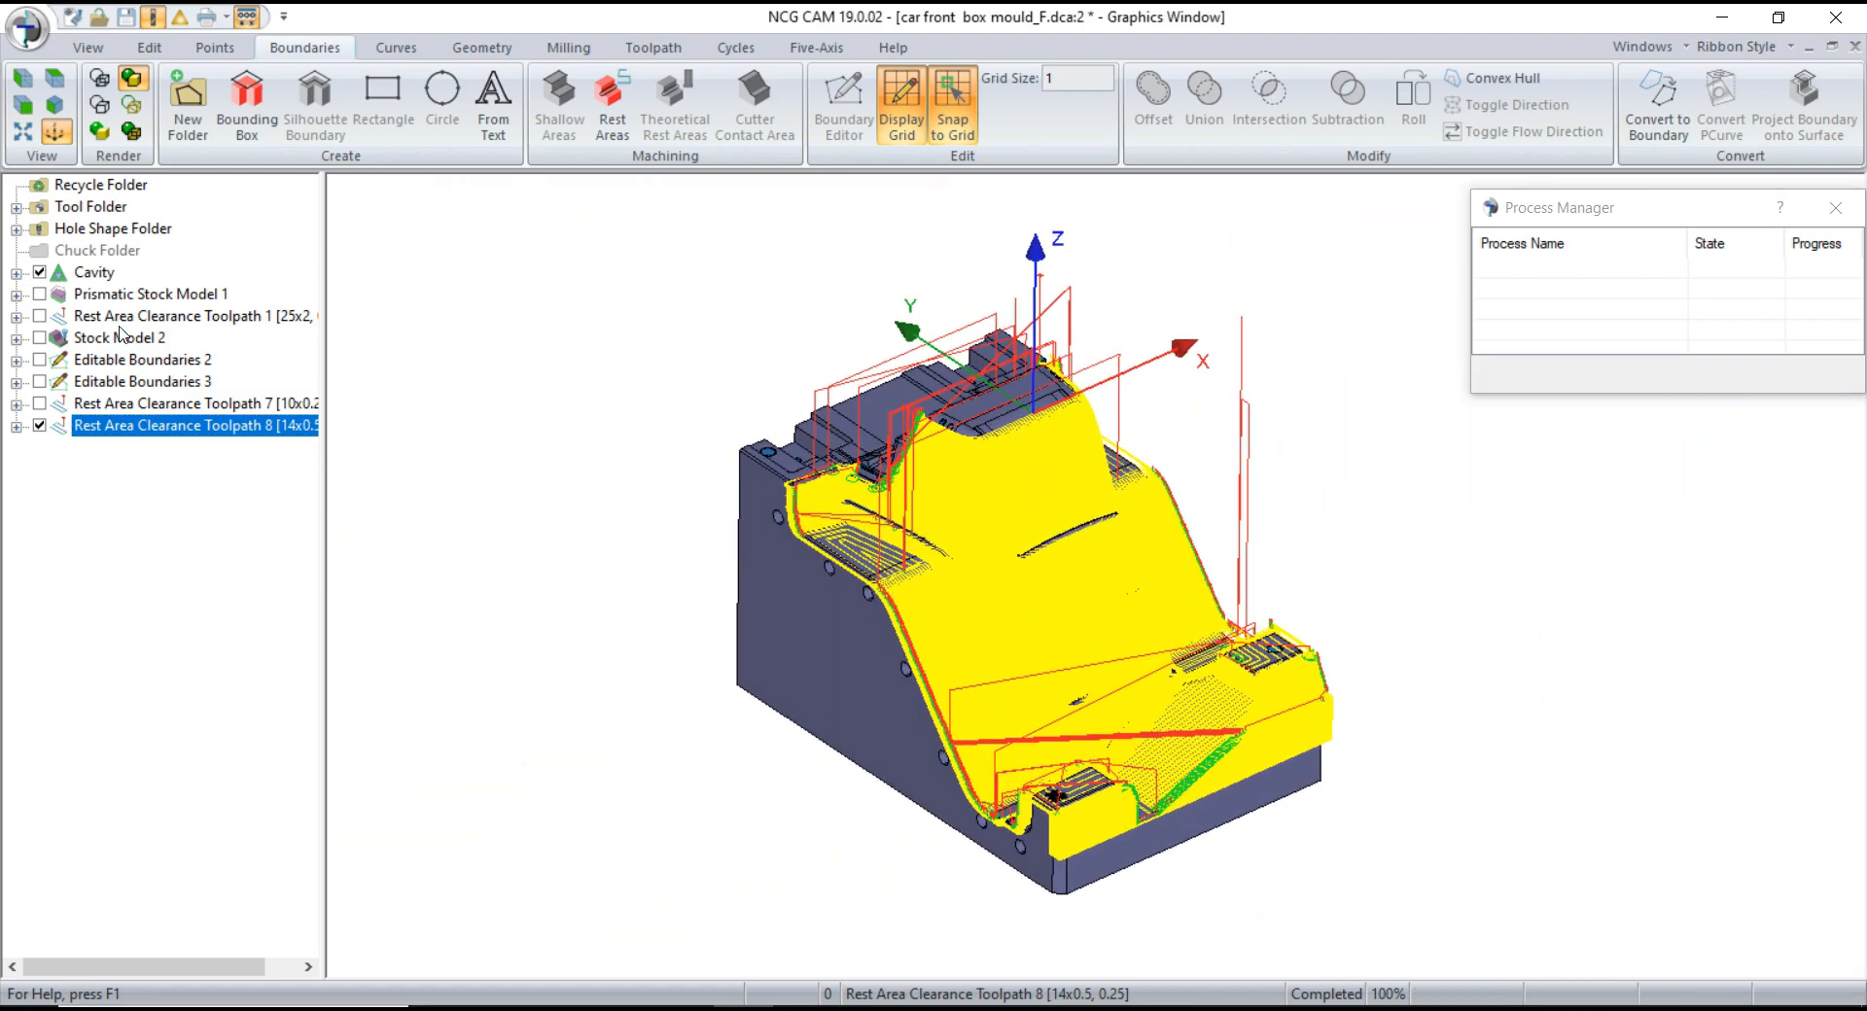
# - Create a stock model at resolution 1 from the Cavity, Prismatic Stock Model 1 and Rest Area Clearance Toolpaths 1, 7 and 8
pyautogui.click(95, 272)
pyautogui.keyDown('ctrl'); pyautogui.click(98, 294); pyautogui.keyUp('ctrl')
pyautogui.keyDown('ctrl'); pyautogui.click(105, 316); pyautogui.keyUp('ctrl')
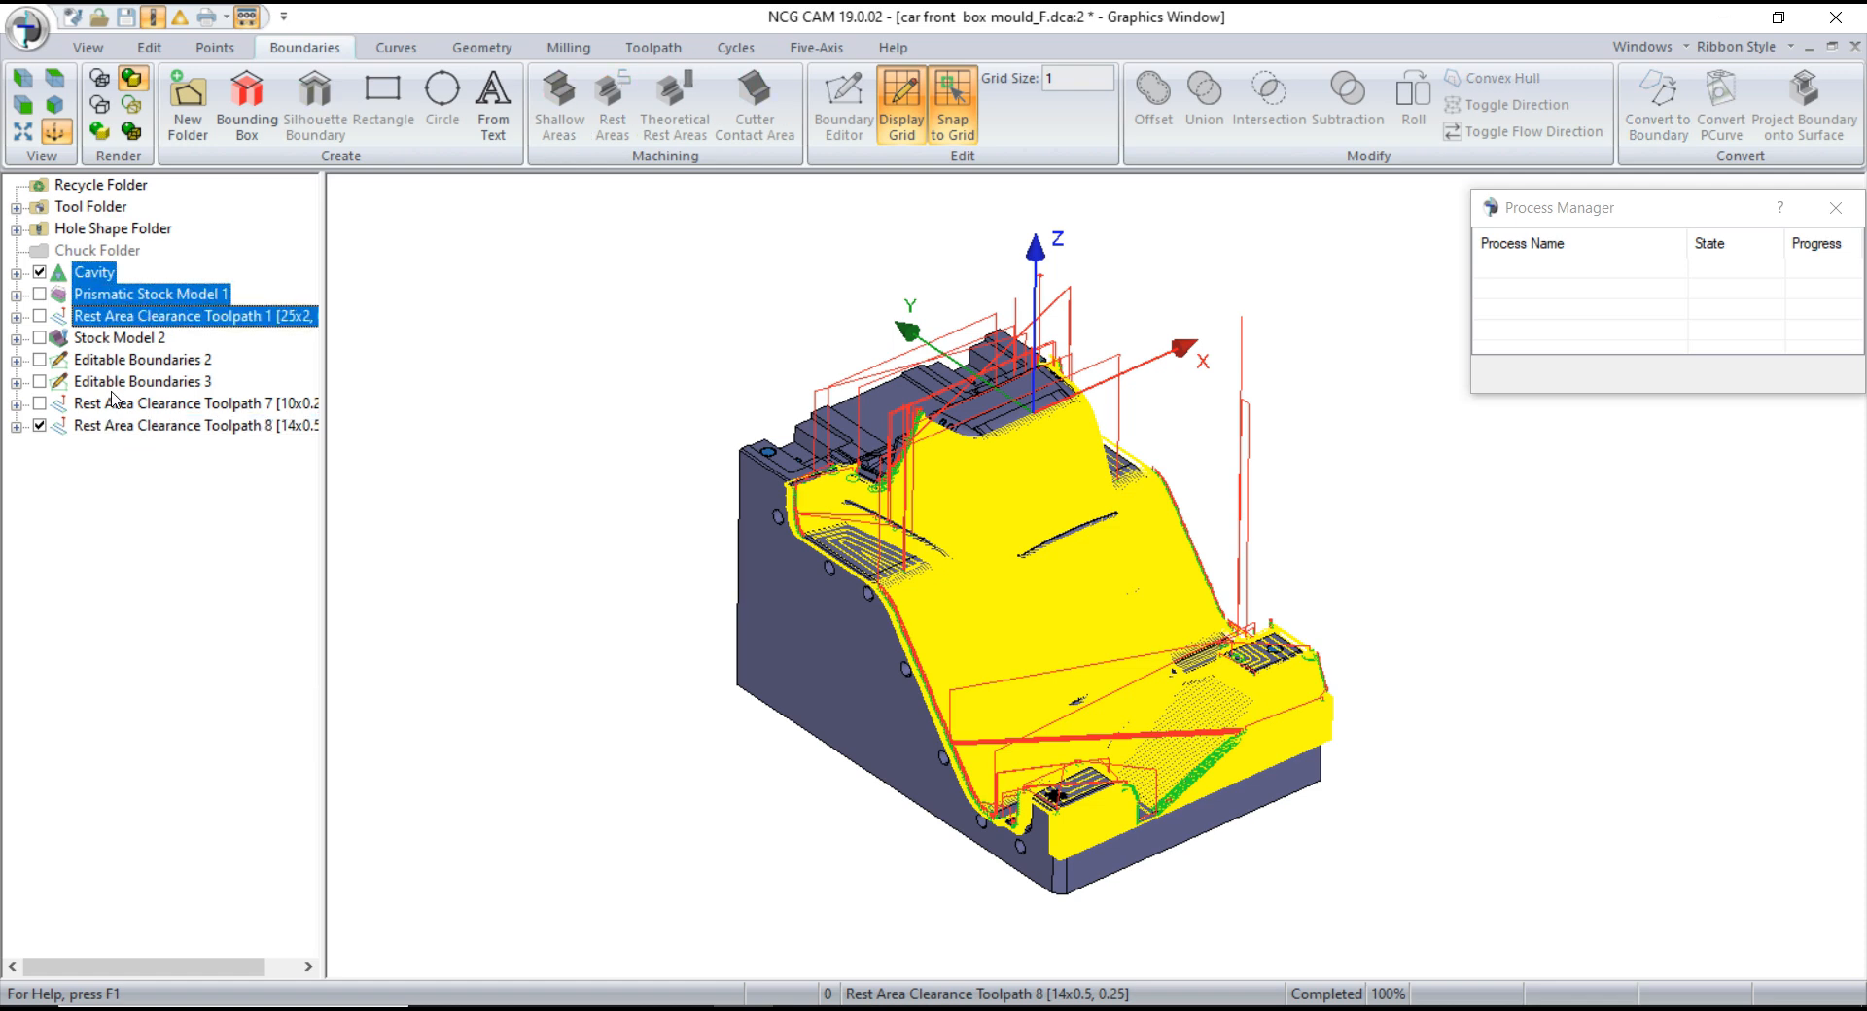
pyautogui.keyDown('ctrl'); pyautogui.click(118, 403); pyautogui.keyUp('ctrl')
pyautogui.keyDown('ctrl'); pyautogui.click(123, 431); pyautogui.keyUp('ctrl')
pyautogui.rightClick(123, 433)
pyautogui.click(185, 474)
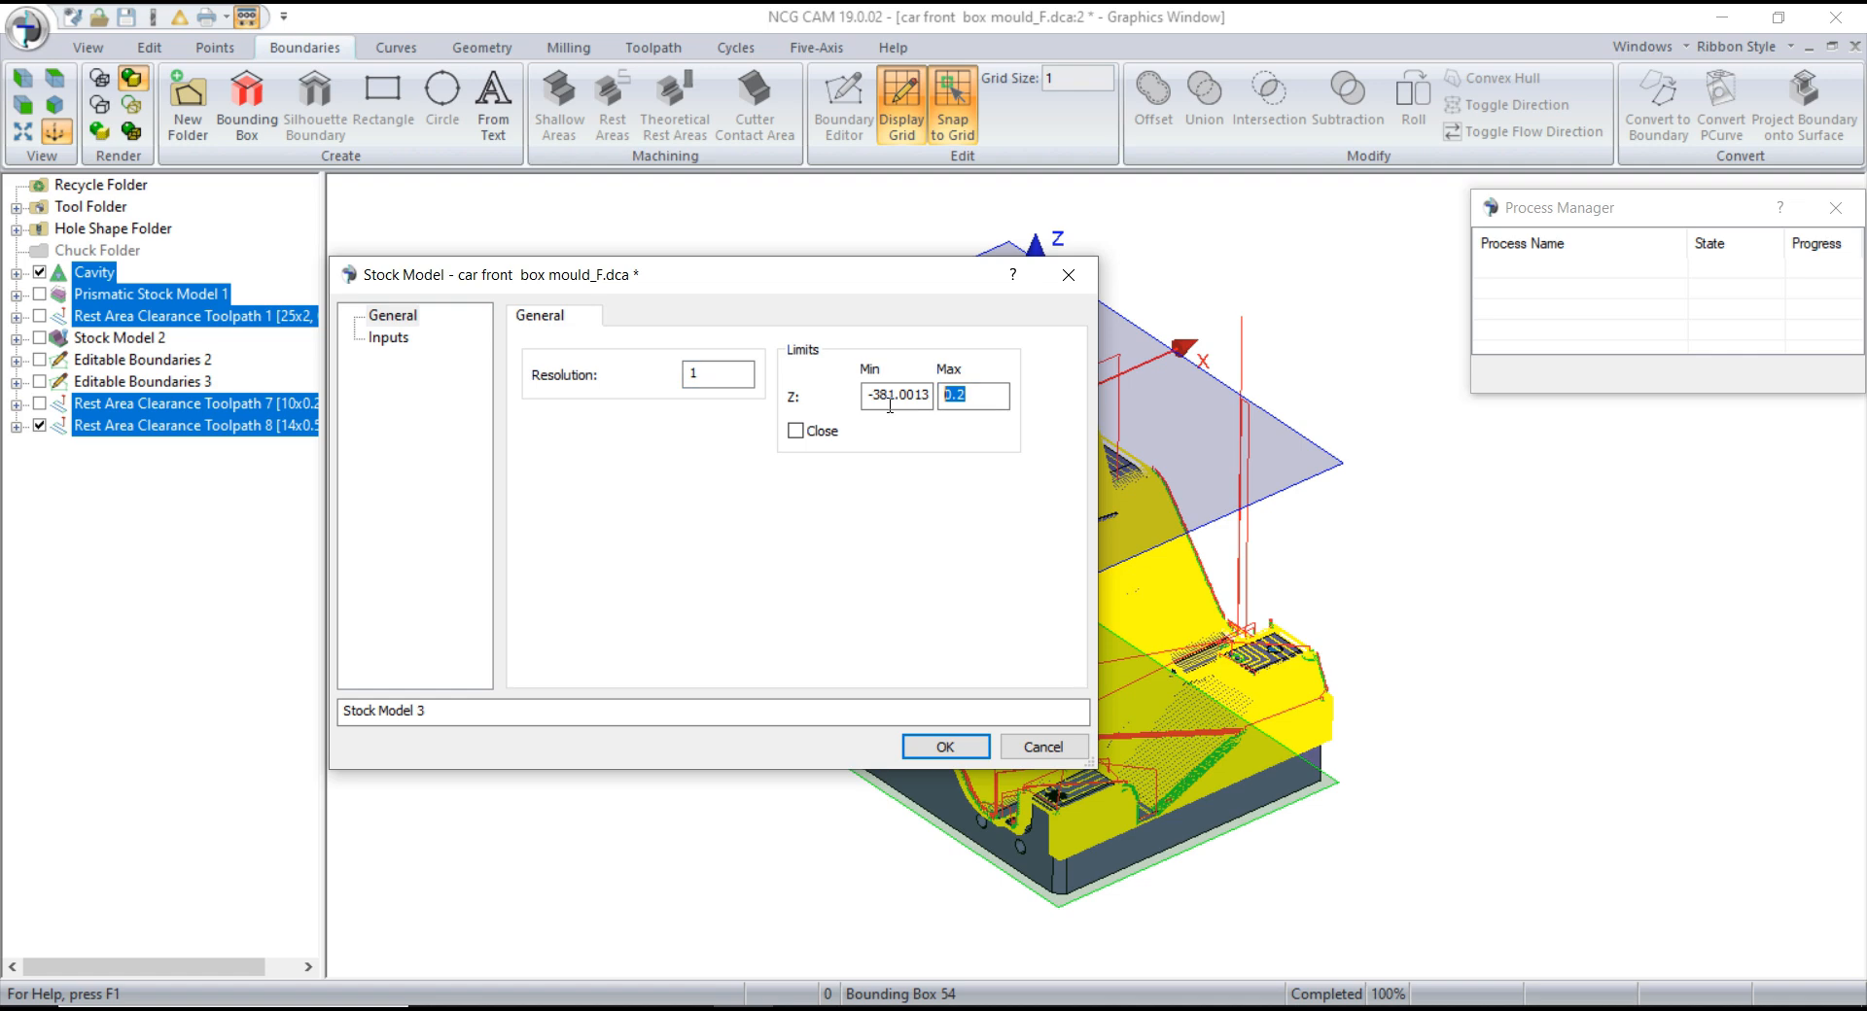
pyautogui.click(946, 746)
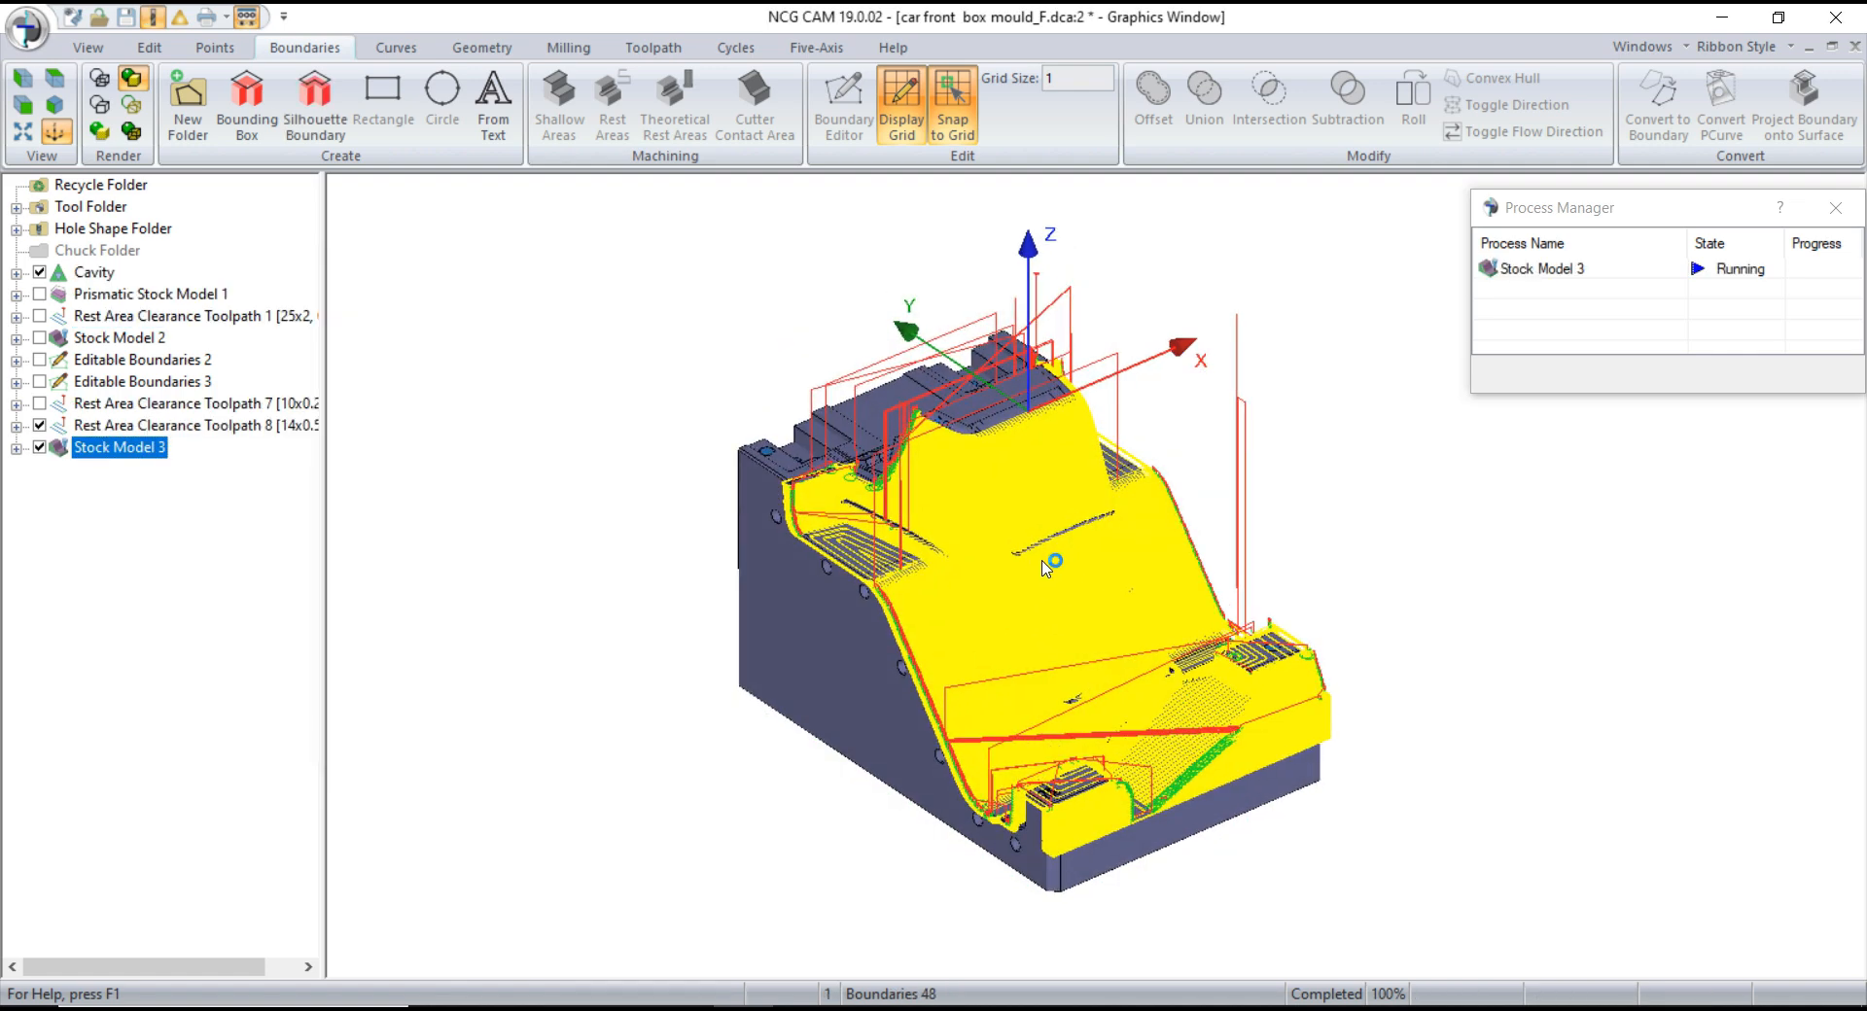
# - Hide Rest Area Clearance Toolpath 8 and view the bare Cavity while the stock model calculates
pyautogui.click(125, 430)
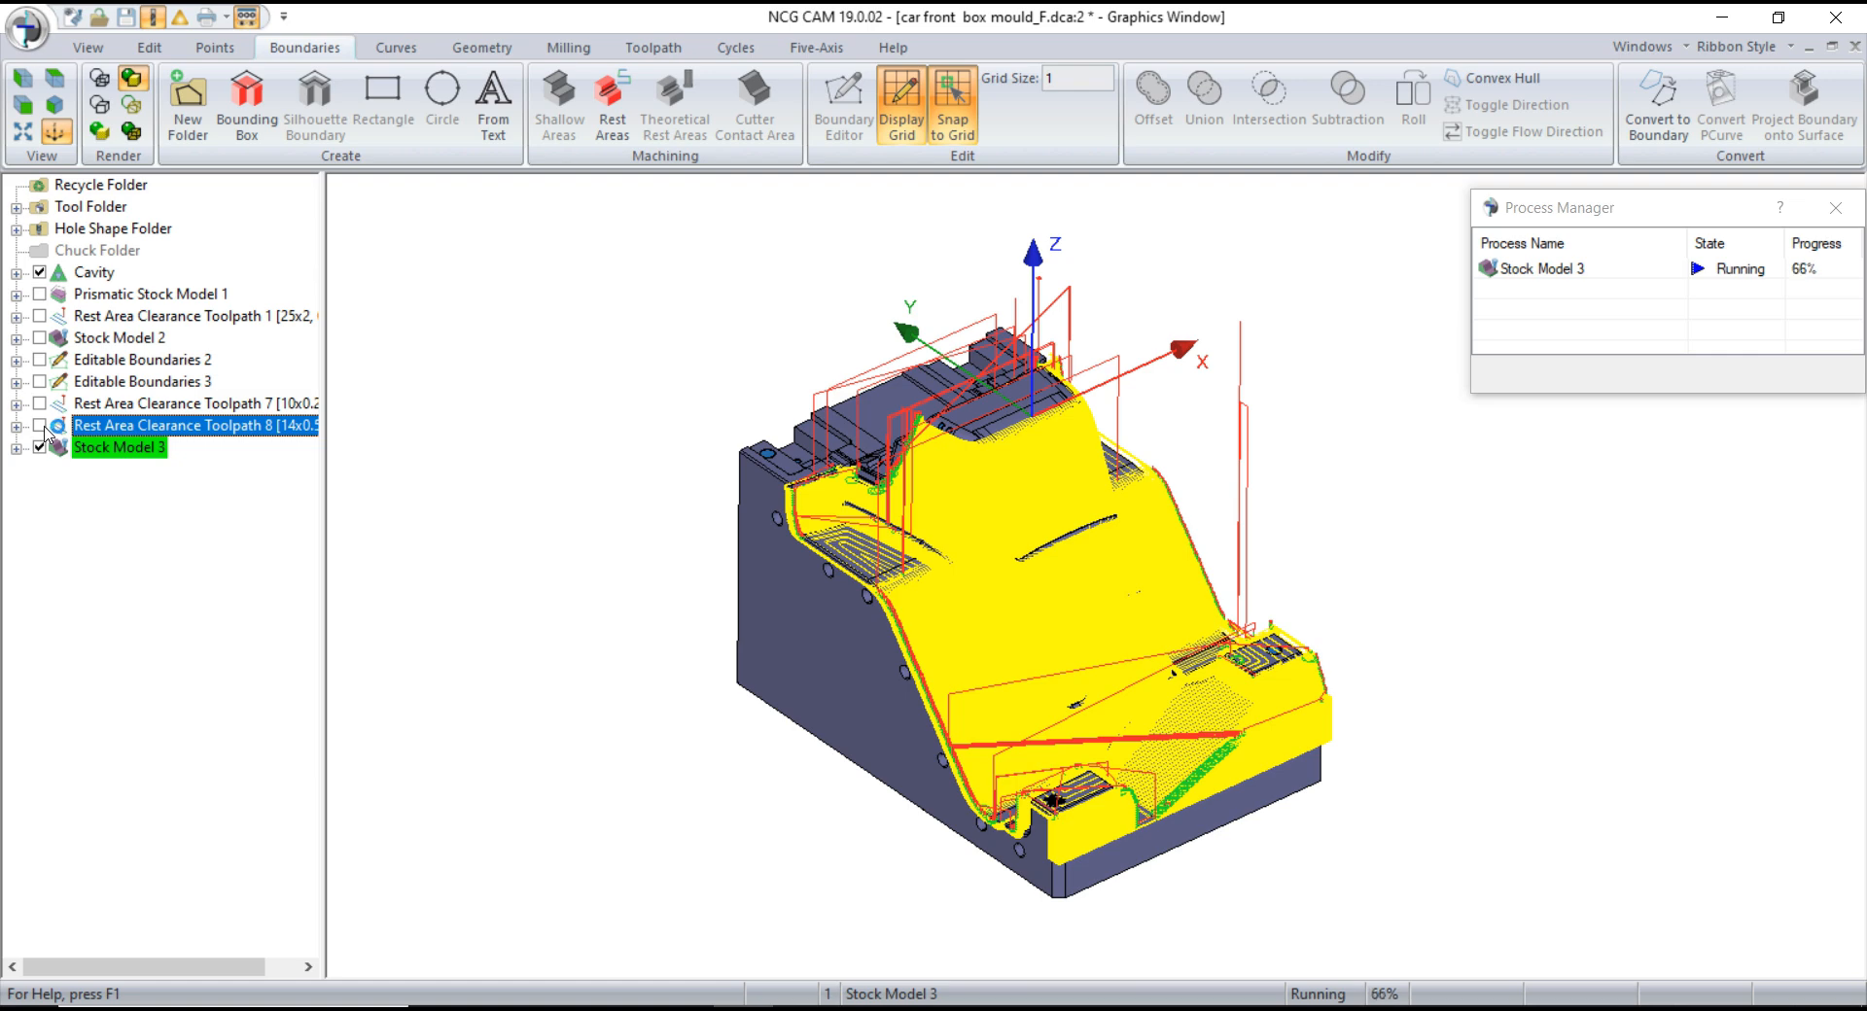
pyautogui.moveTo(977, 667); pyautogui.dragTo(1045, 685, button='middle')
pyautogui.scroll(2, 1044, 685)
pyautogui.moveTo(989, 611); pyautogui.dragTo(954, 611, button='middle')
pyautogui.scroll(-1, 956, 610)
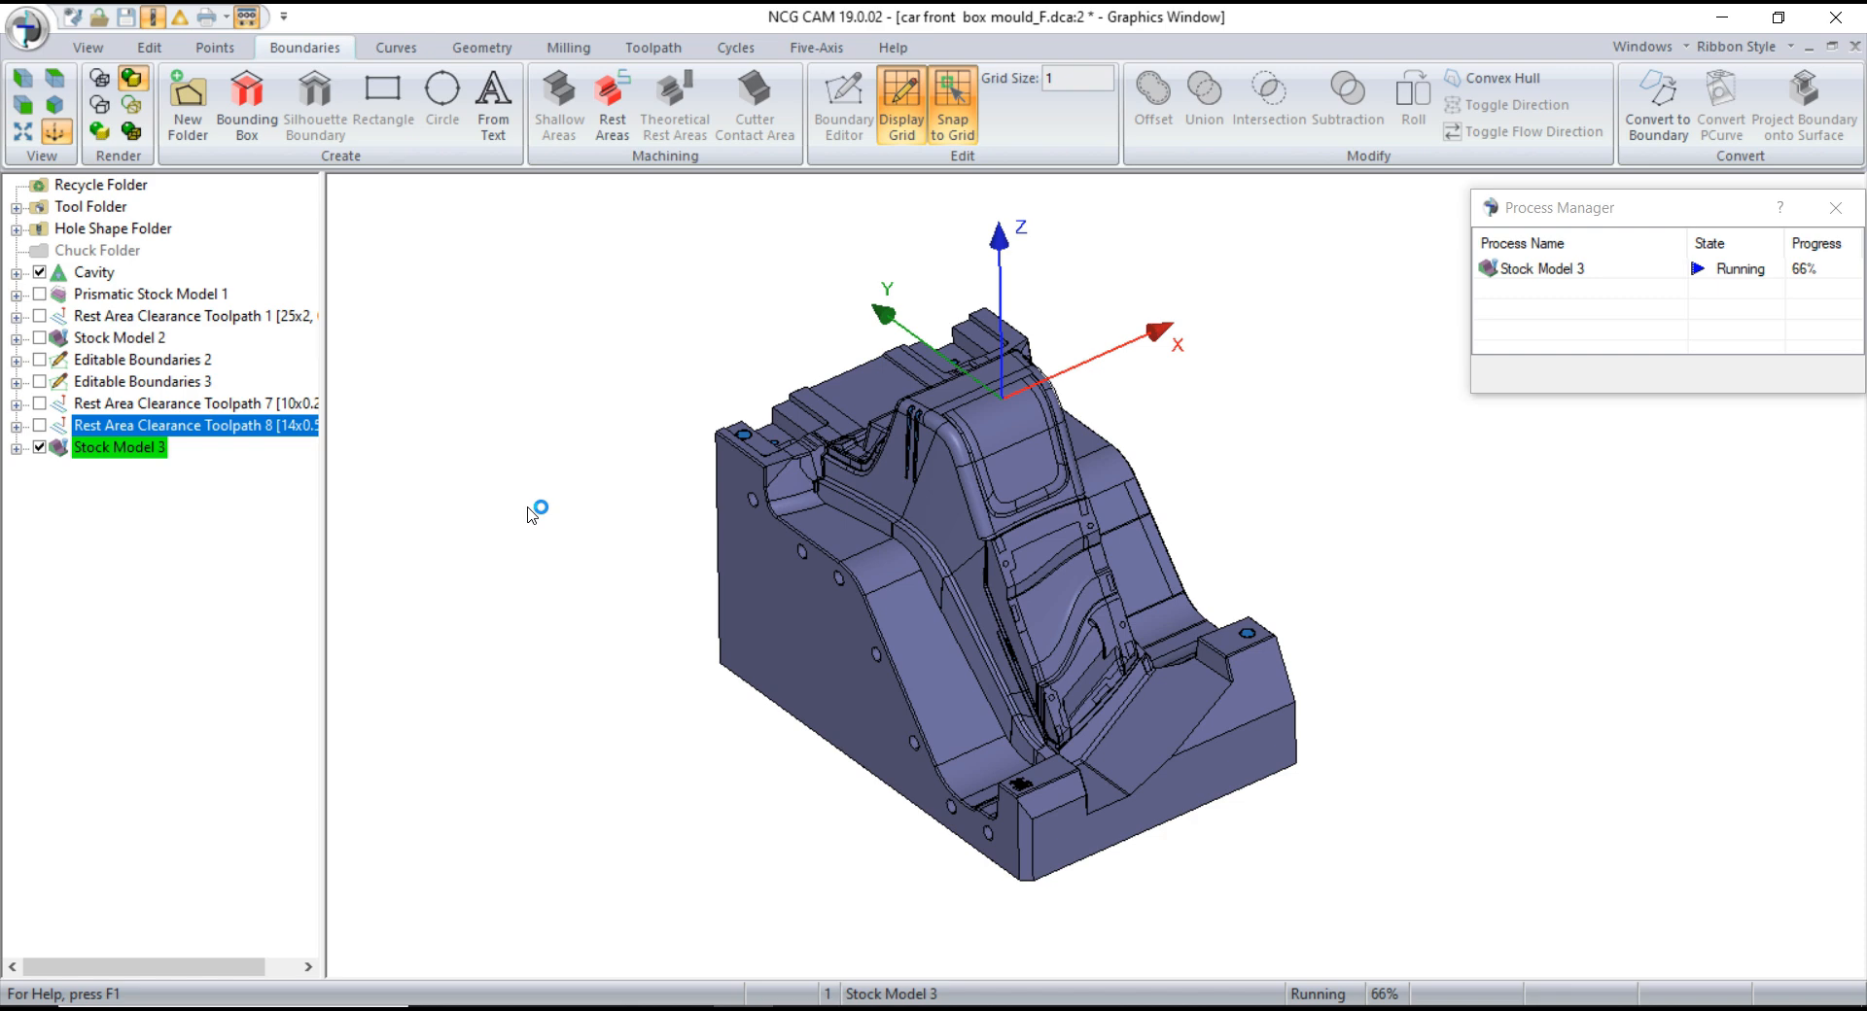
pyautogui.click(112, 453)
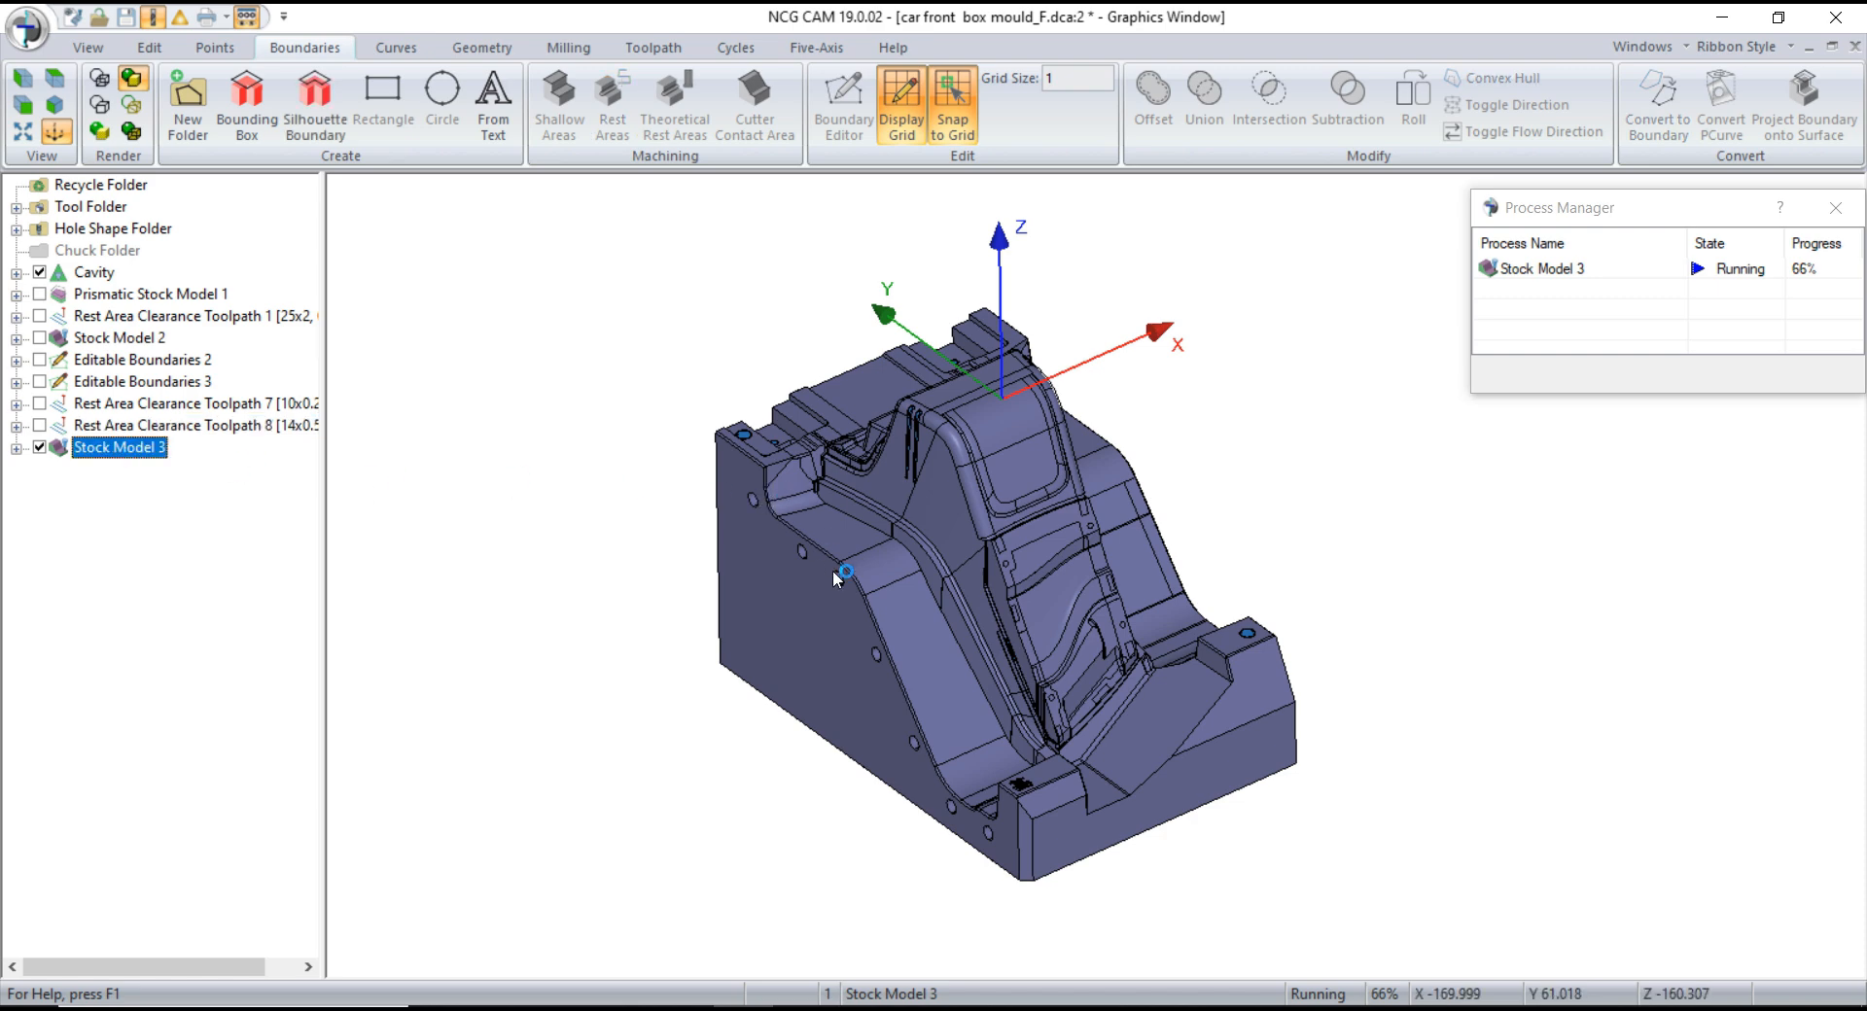
pyautogui.moveTo(1593, 214)
pyautogui.mouseDown()
pyautogui.moveTo(1480, 214)
pyautogui.moveTo(1567, 216)
pyautogui.mouseUp()
# - Show Rest Area Clearance Toolpath 8 again and view it over the Cavity during the calculation
pyautogui.click(84, 427)
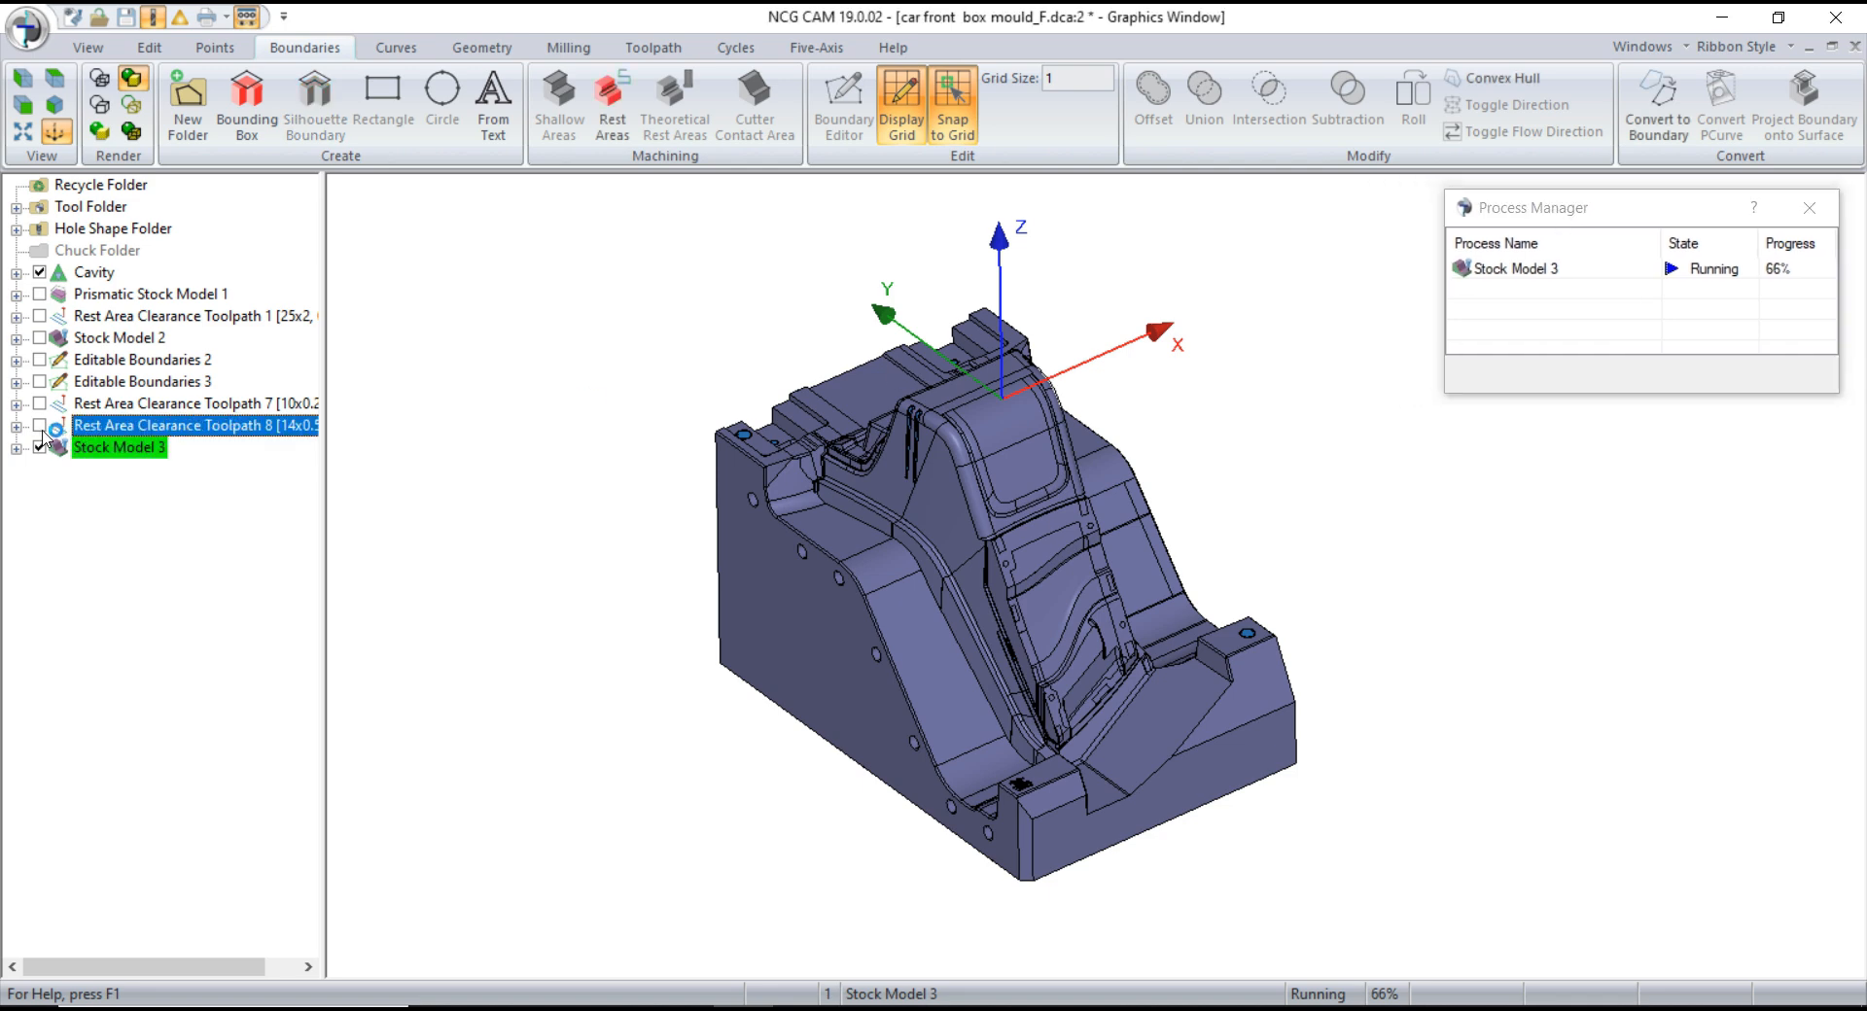
pyautogui.click(40, 426)
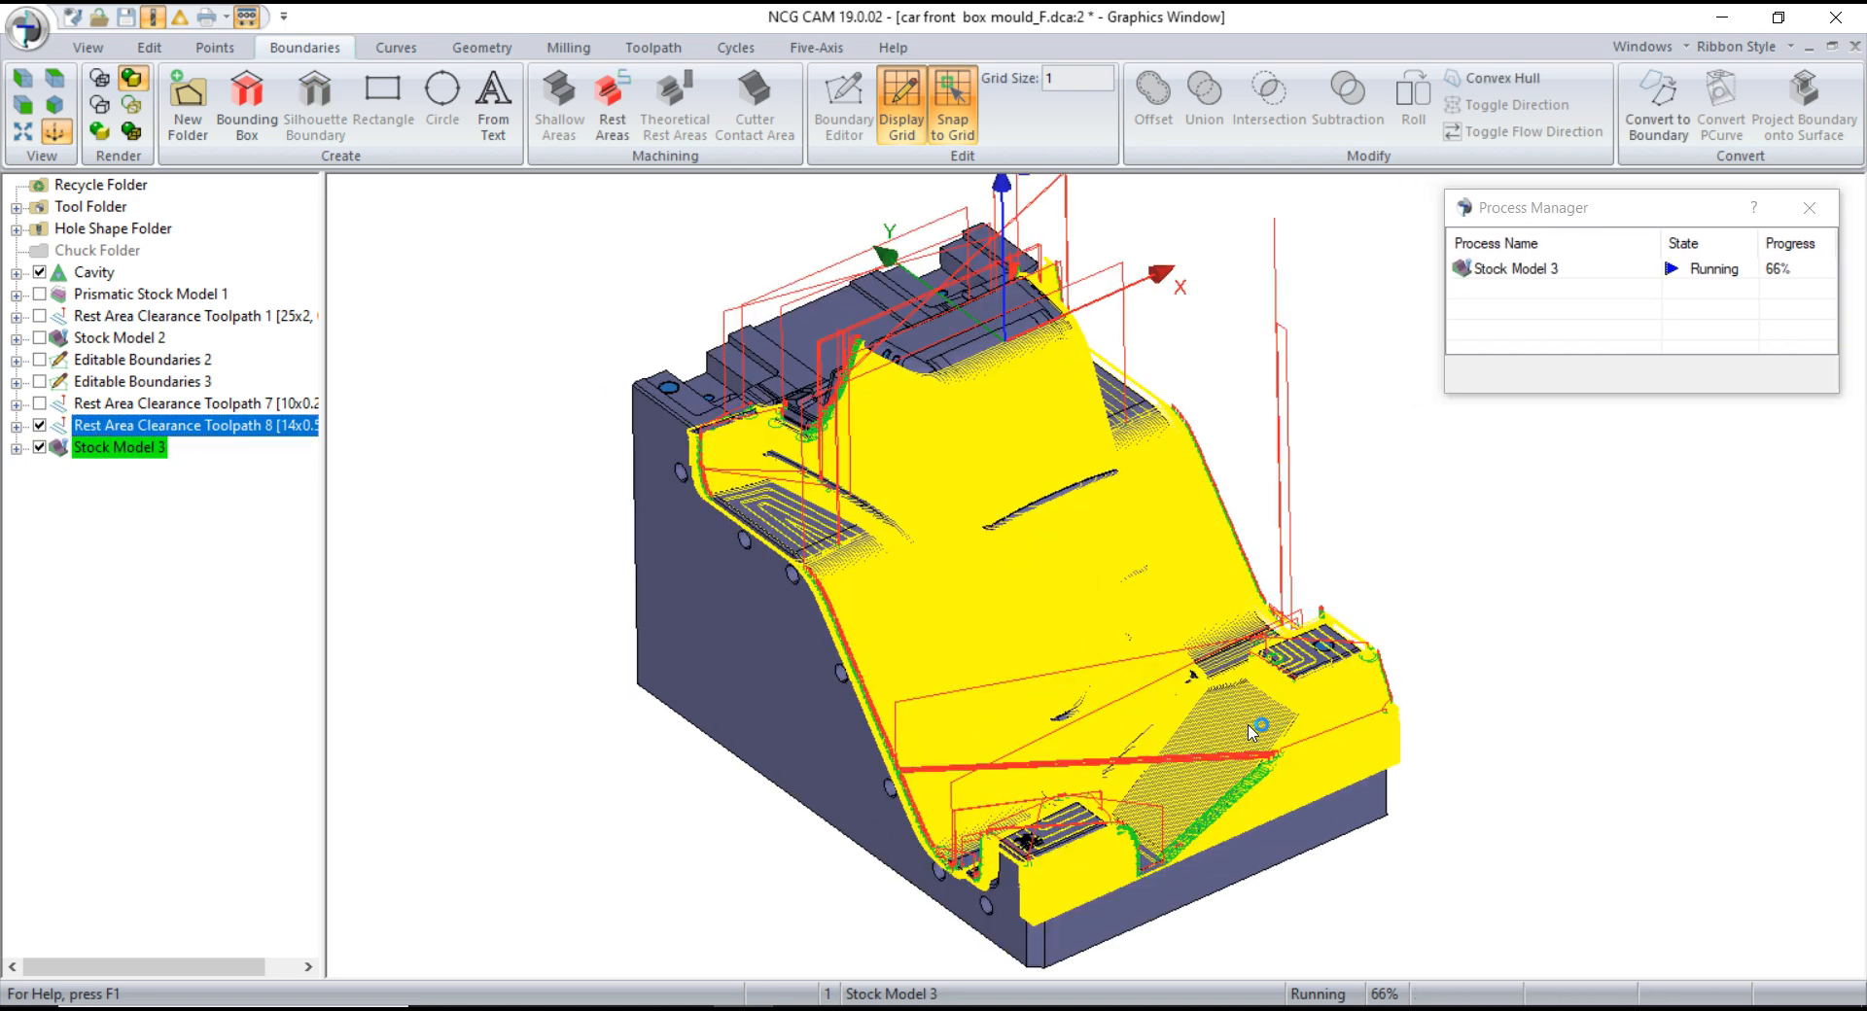
pyautogui.moveTo(1252, 731); pyautogui.dragTo(1198, 736, button='middle')
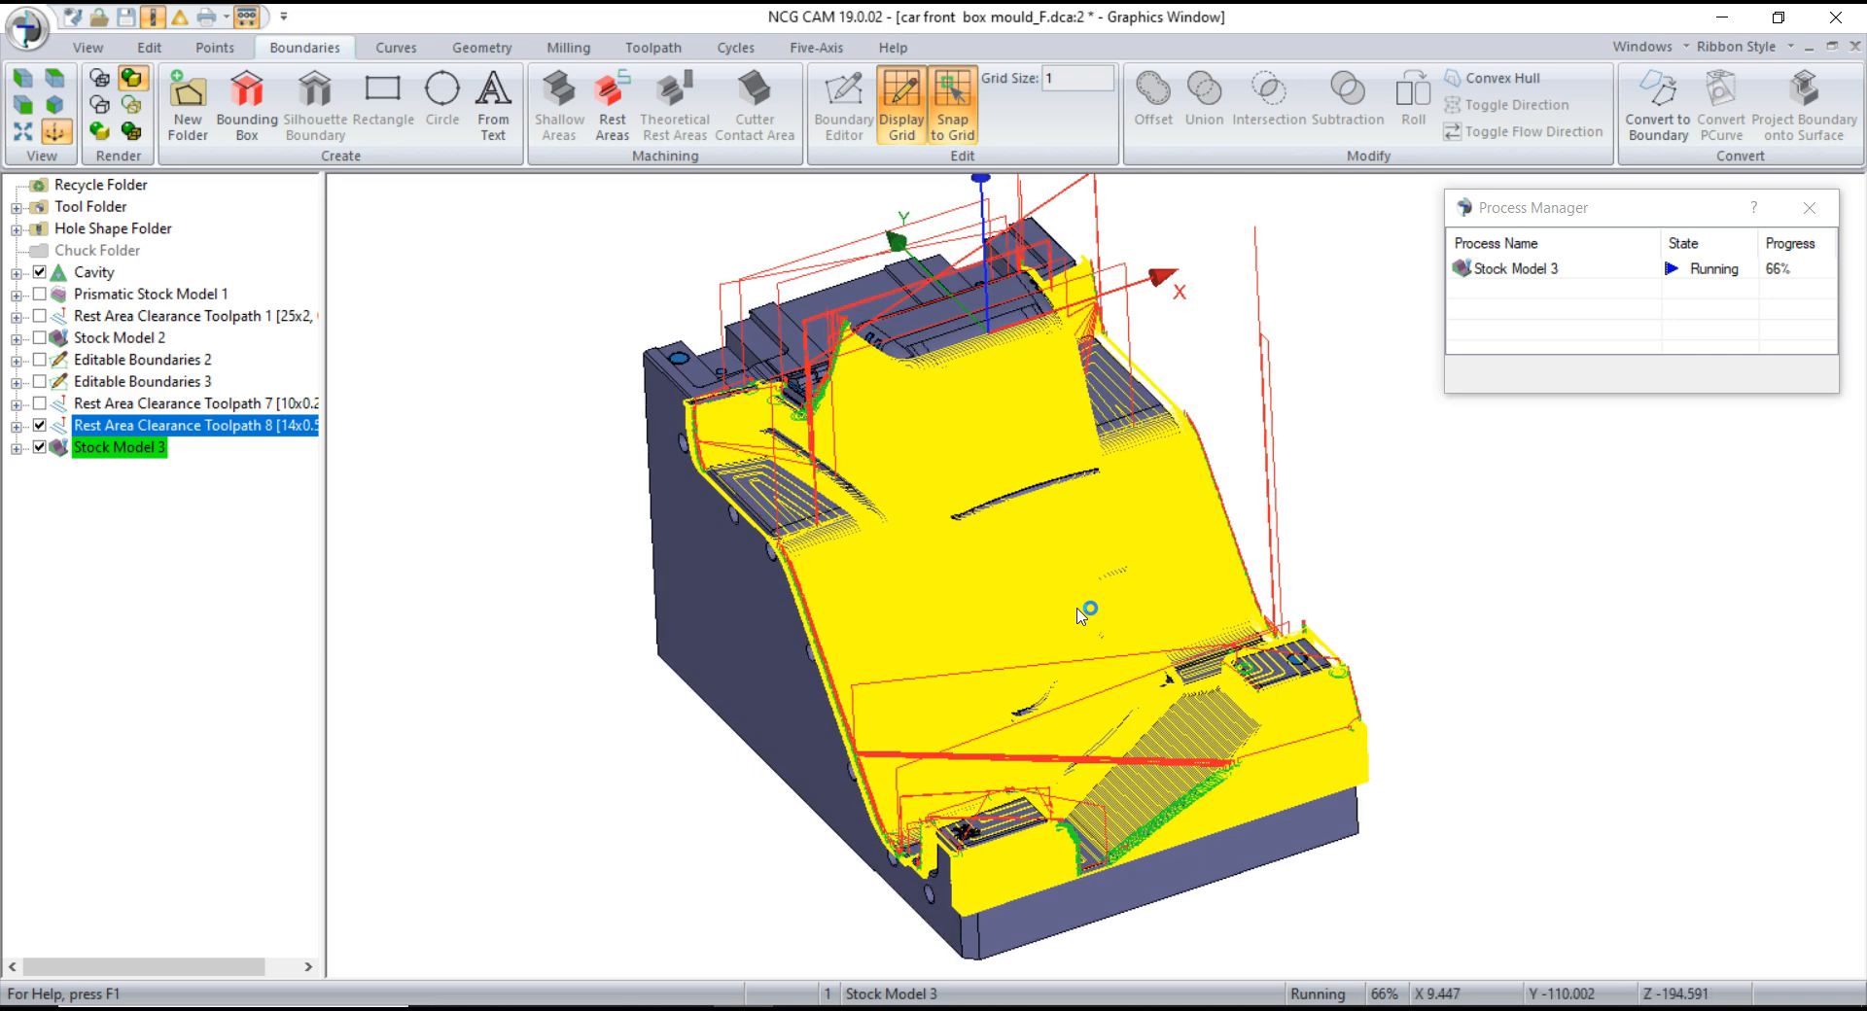
pyautogui.moveTo(1070, 820); pyautogui.dragTo(1131, 842, button='middle')
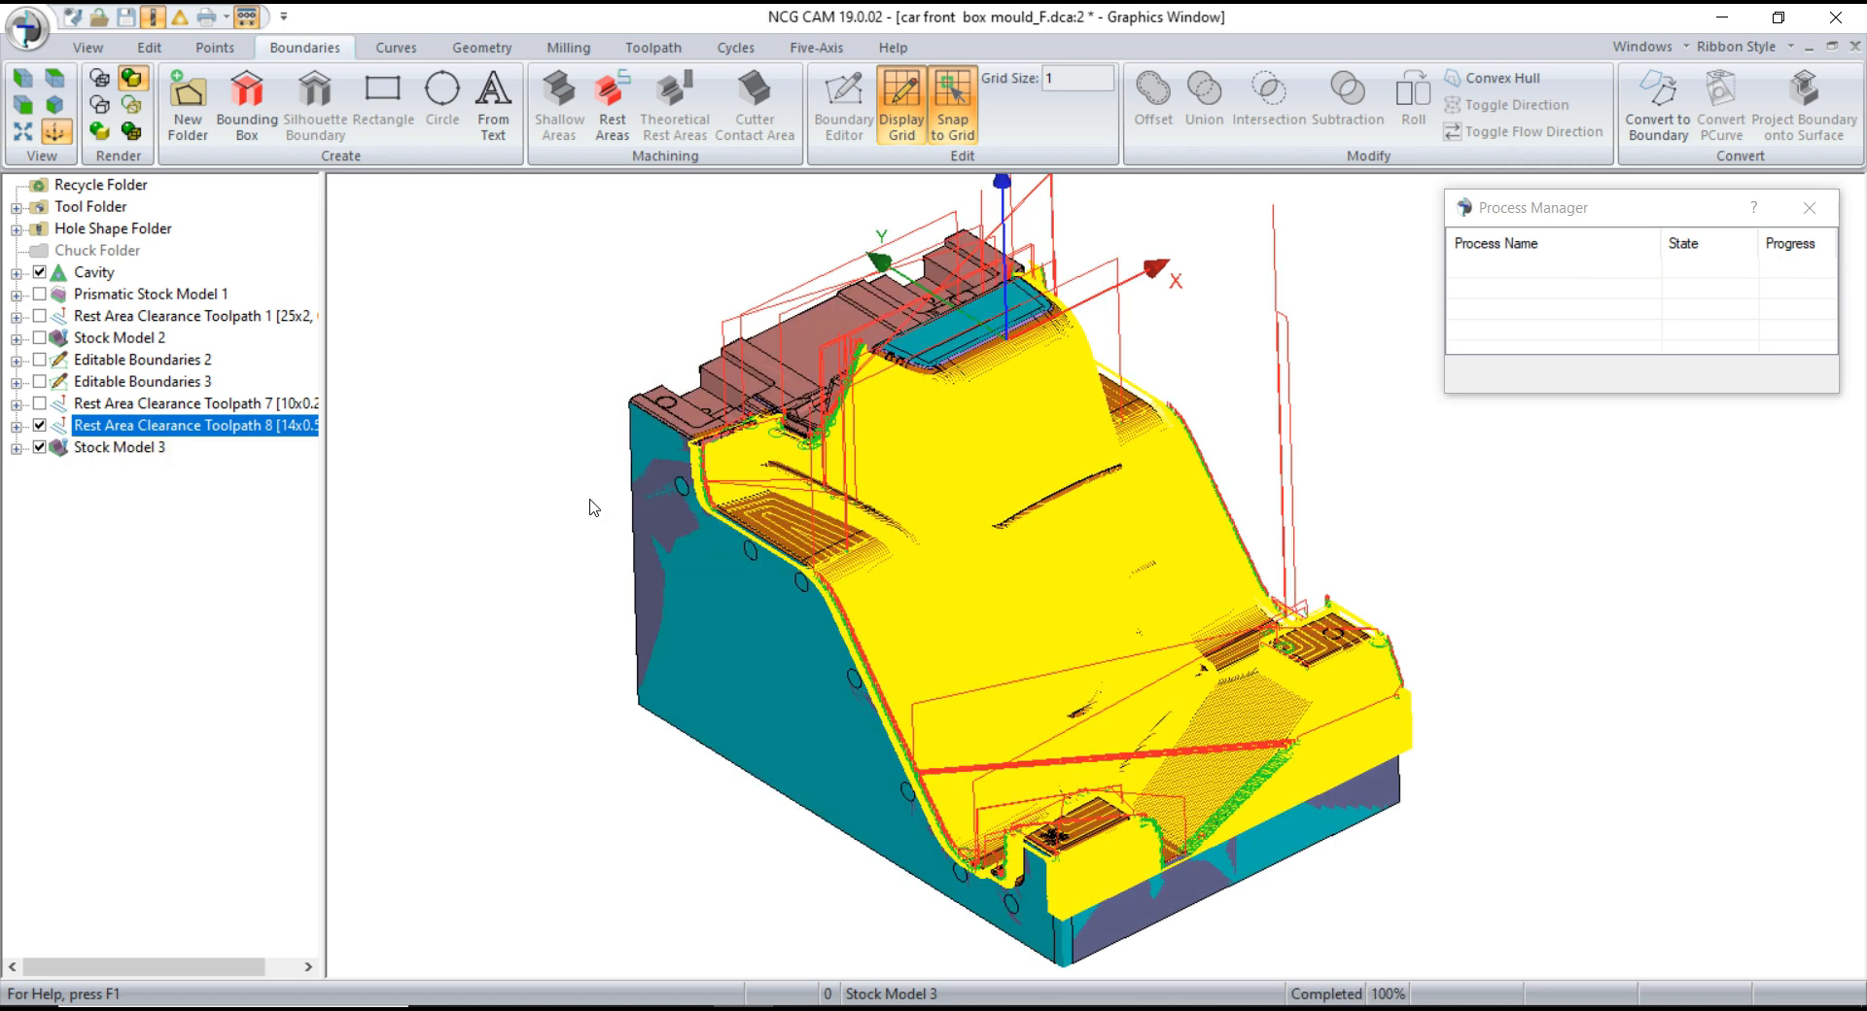
# - Hide Rest Area Clearance Toolpath 8 and the Cavity, and inspect Stock Model 3's remaining material around the upper pocket
pyautogui.click(63, 443)
pyautogui.click(40, 426)
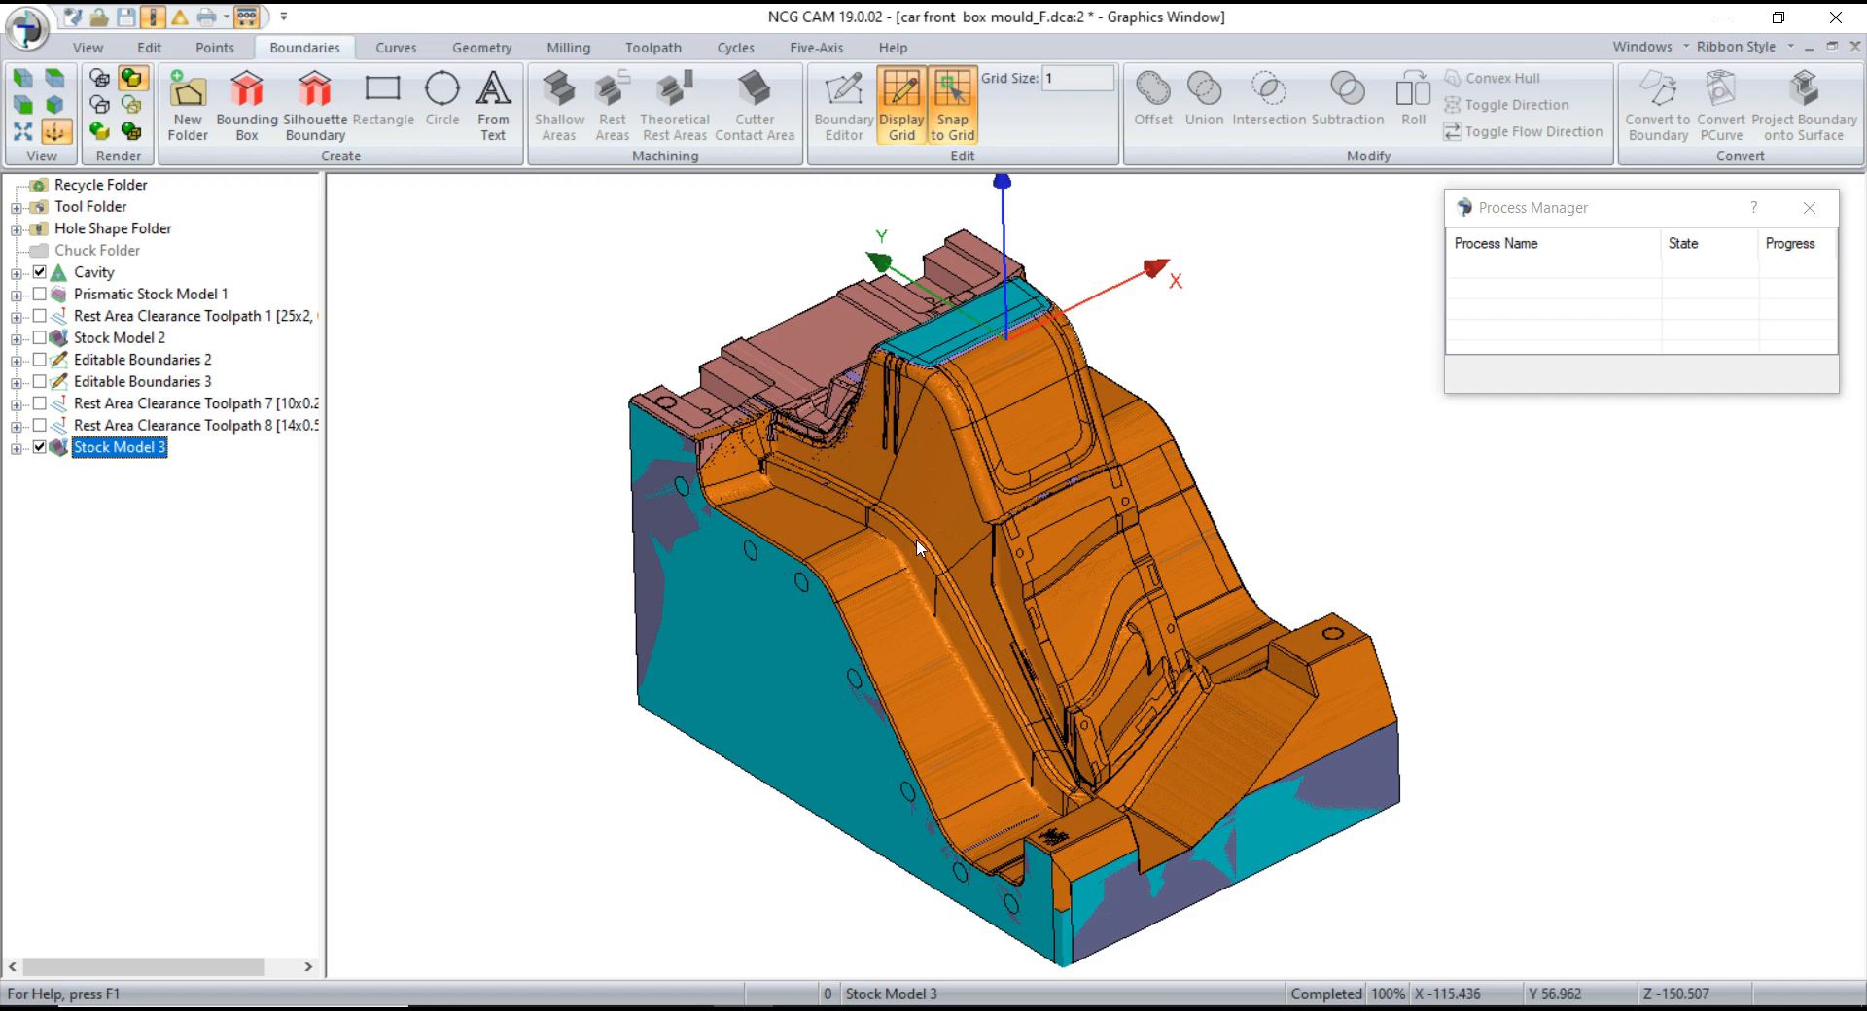
pyautogui.moveTo(1252, 648); pyautogui.dragTo(1245, 647)
pyautogui.click(40, 274)
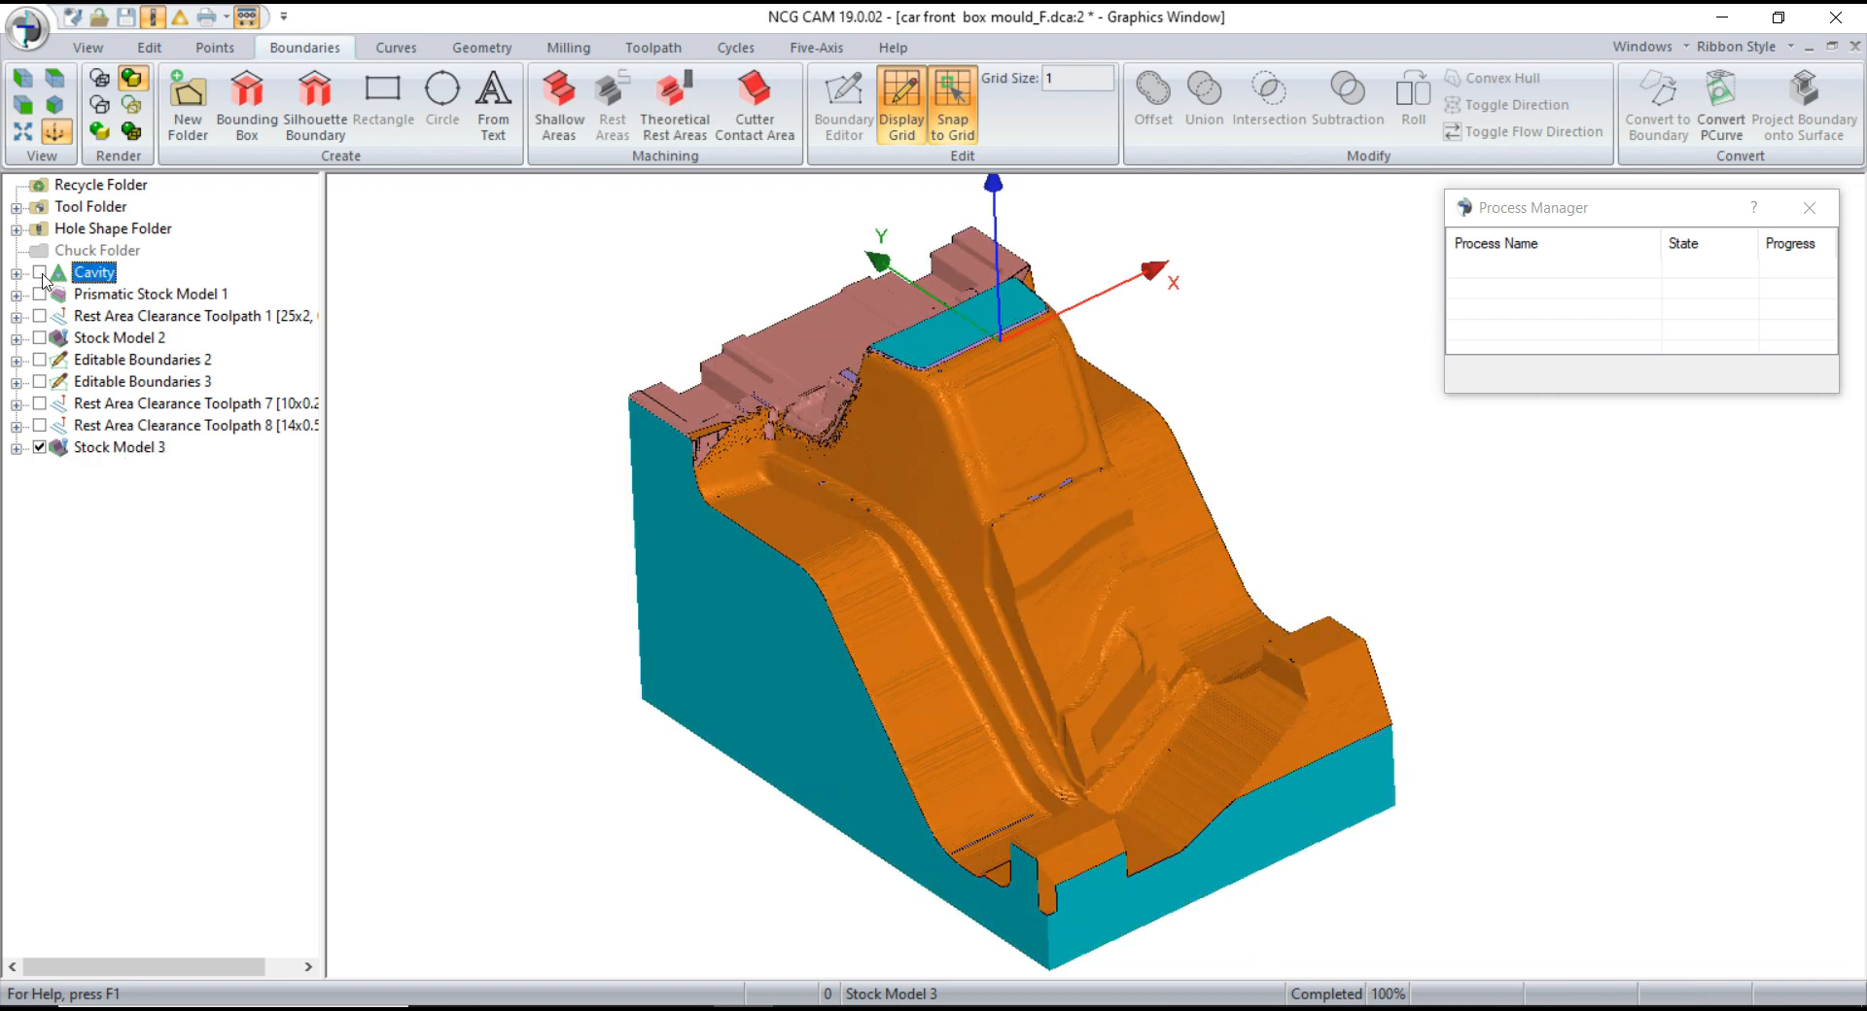
pyautogui.scroll(1, 977, 582)
pyautogui.scroll(6, 767, 492)
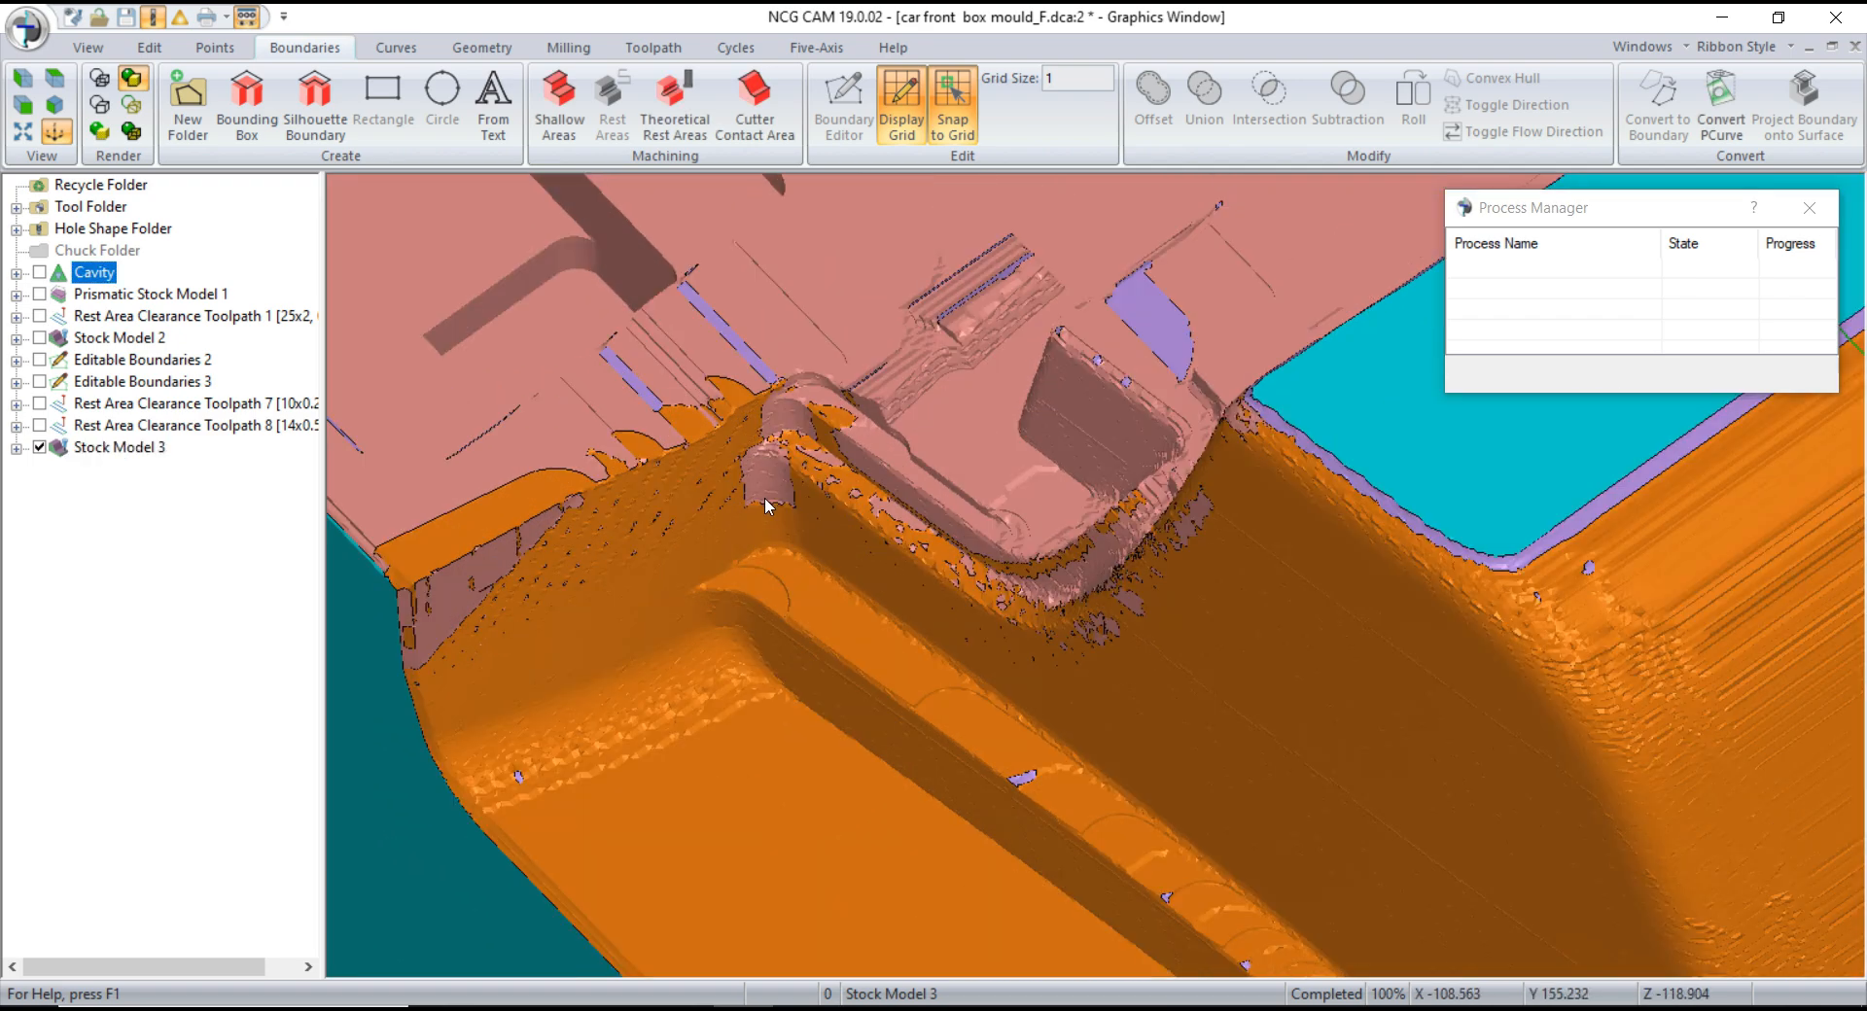
pyautogui.moveTo(767, 500); pyautogui.dragTo(861, 645)
pyautogui.scroll(-6, 667, 481)
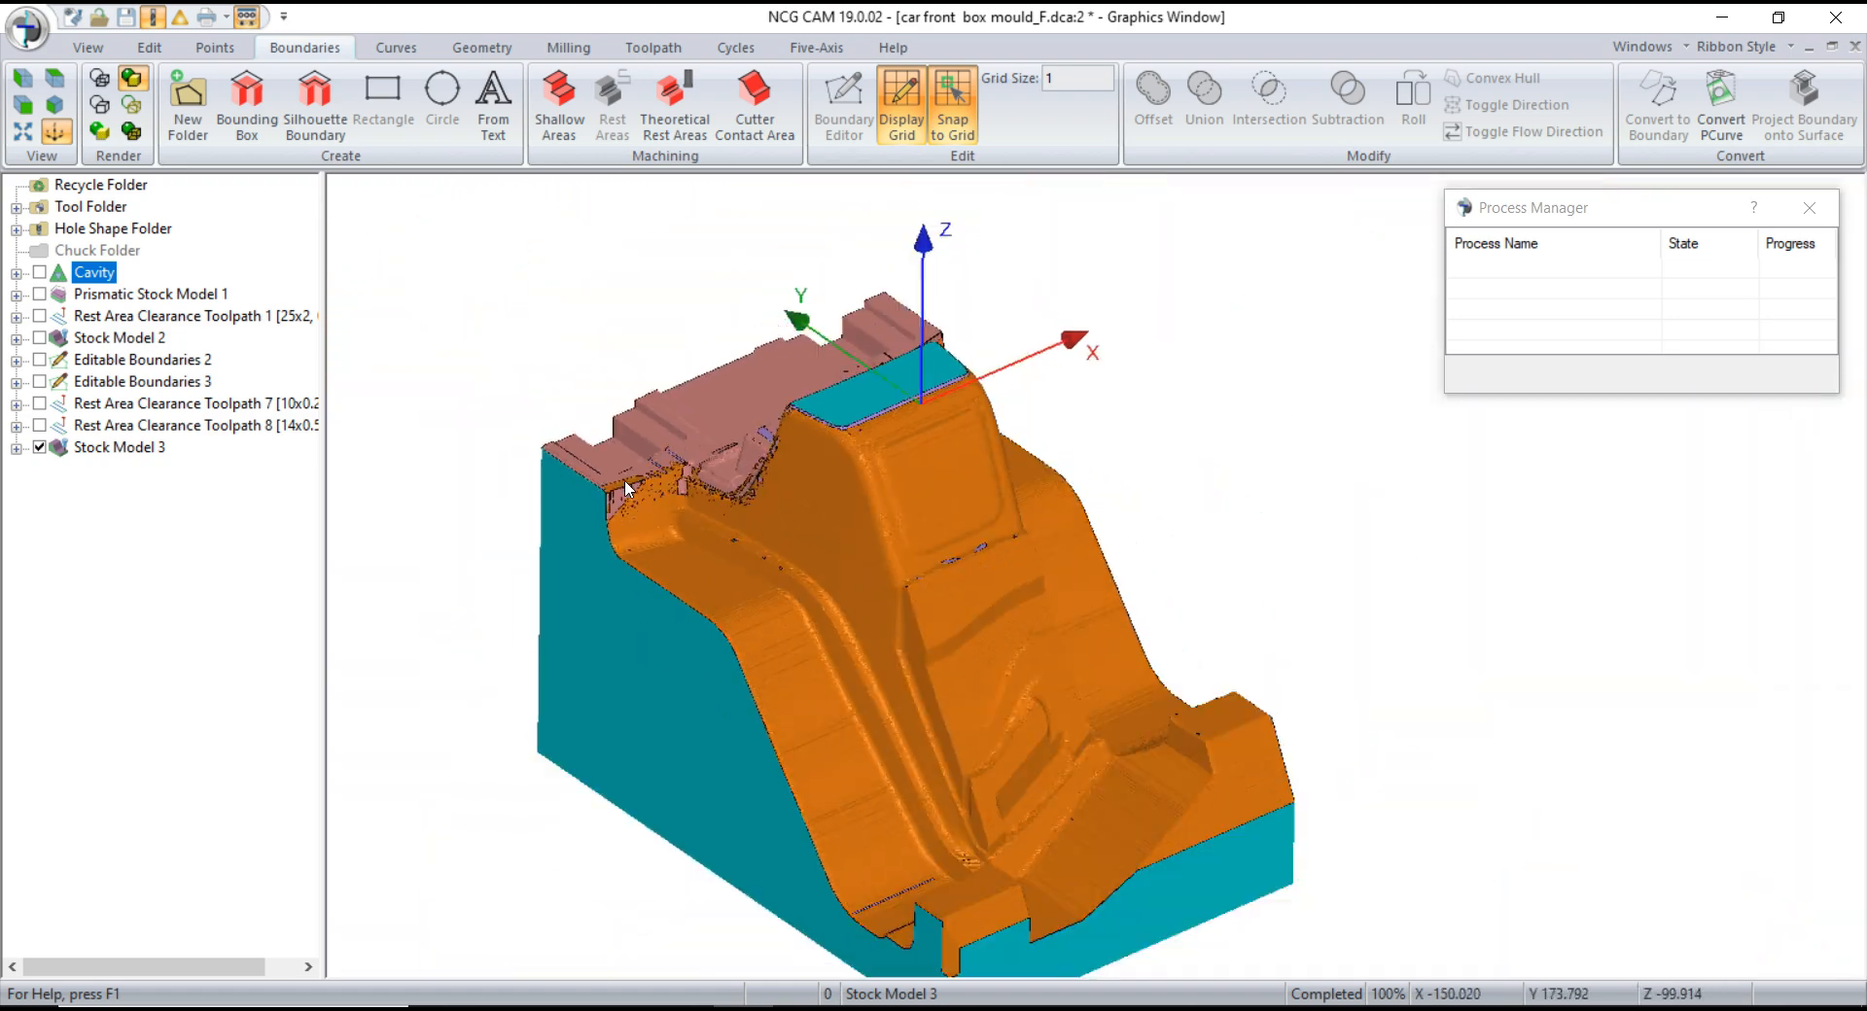
# - Inspect Stock Model 3's remaining material along the floor radii and steps at the low end of both side channels
pyautogui.scroll(3, 1007, 779)
pyautogui.scroll(4, 742, 903)
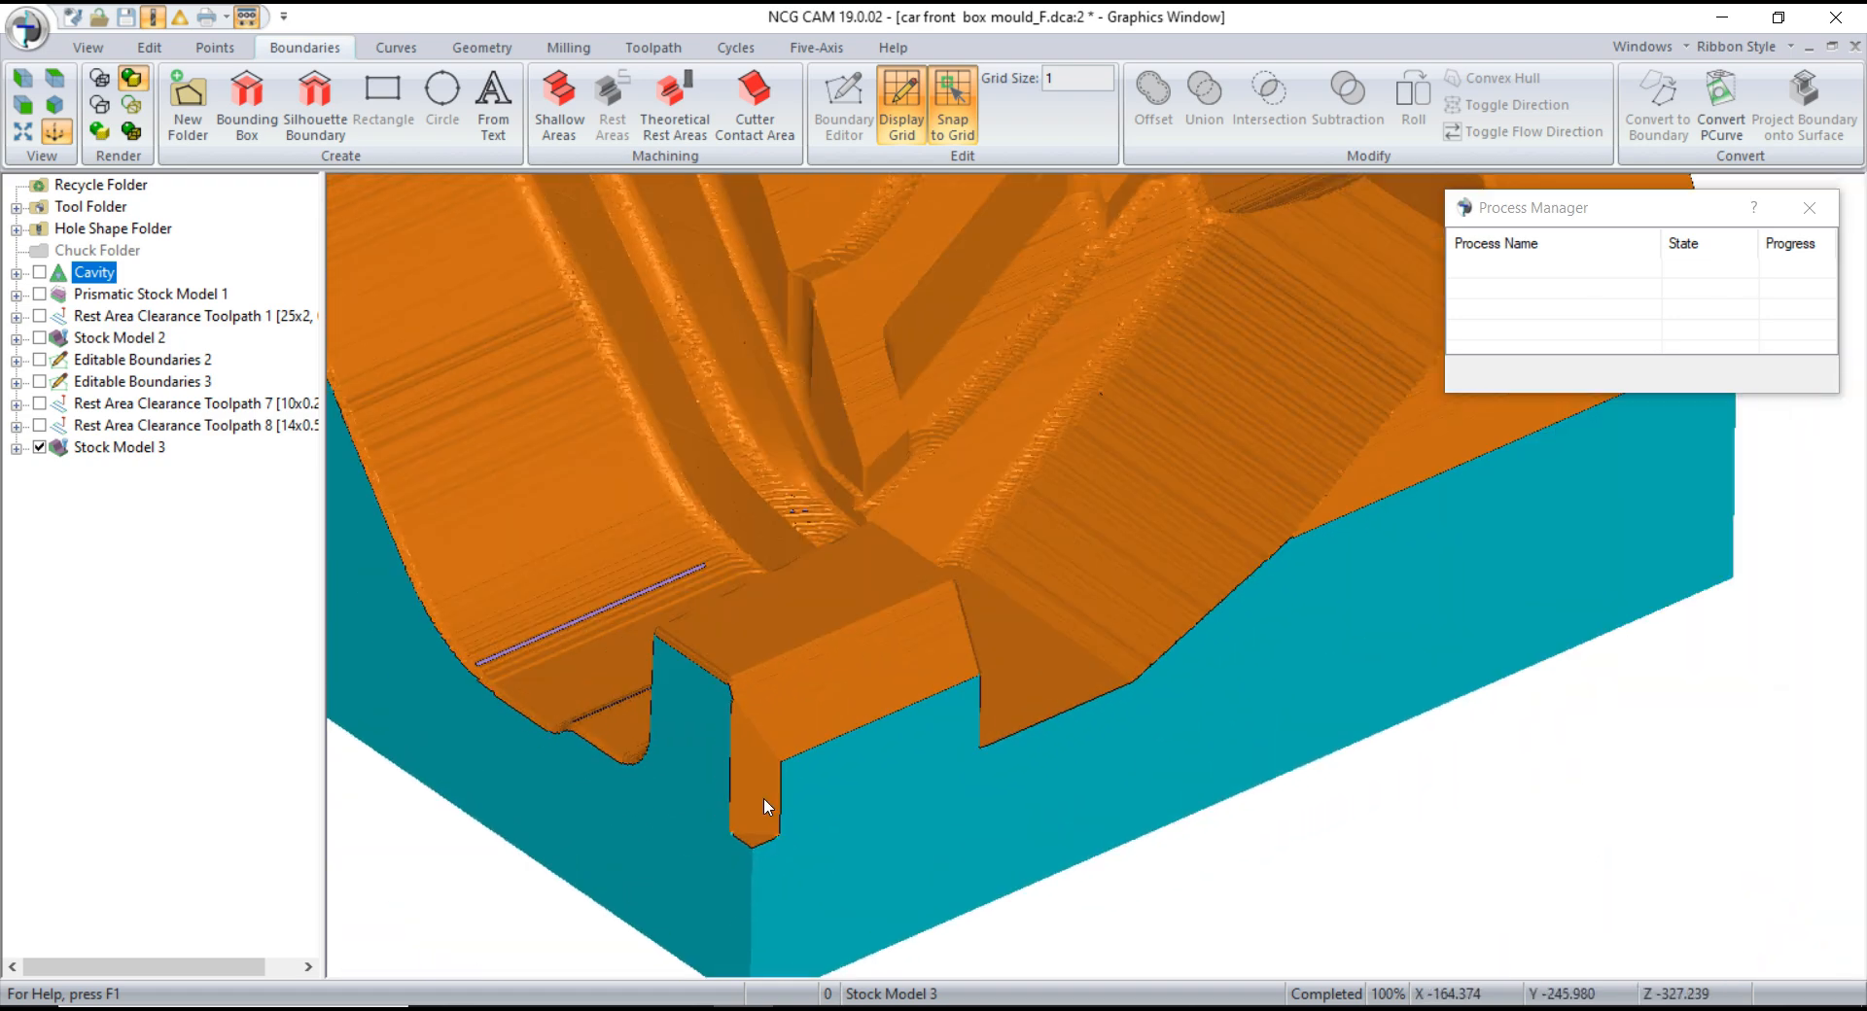
pyautogui.moveTo(732, 697)
pyautogui.mouseDown()
pyautogui.moveTo(912, 720)
pyautogui.moveTo(1042, 691)
pyautogui.mouseUp()
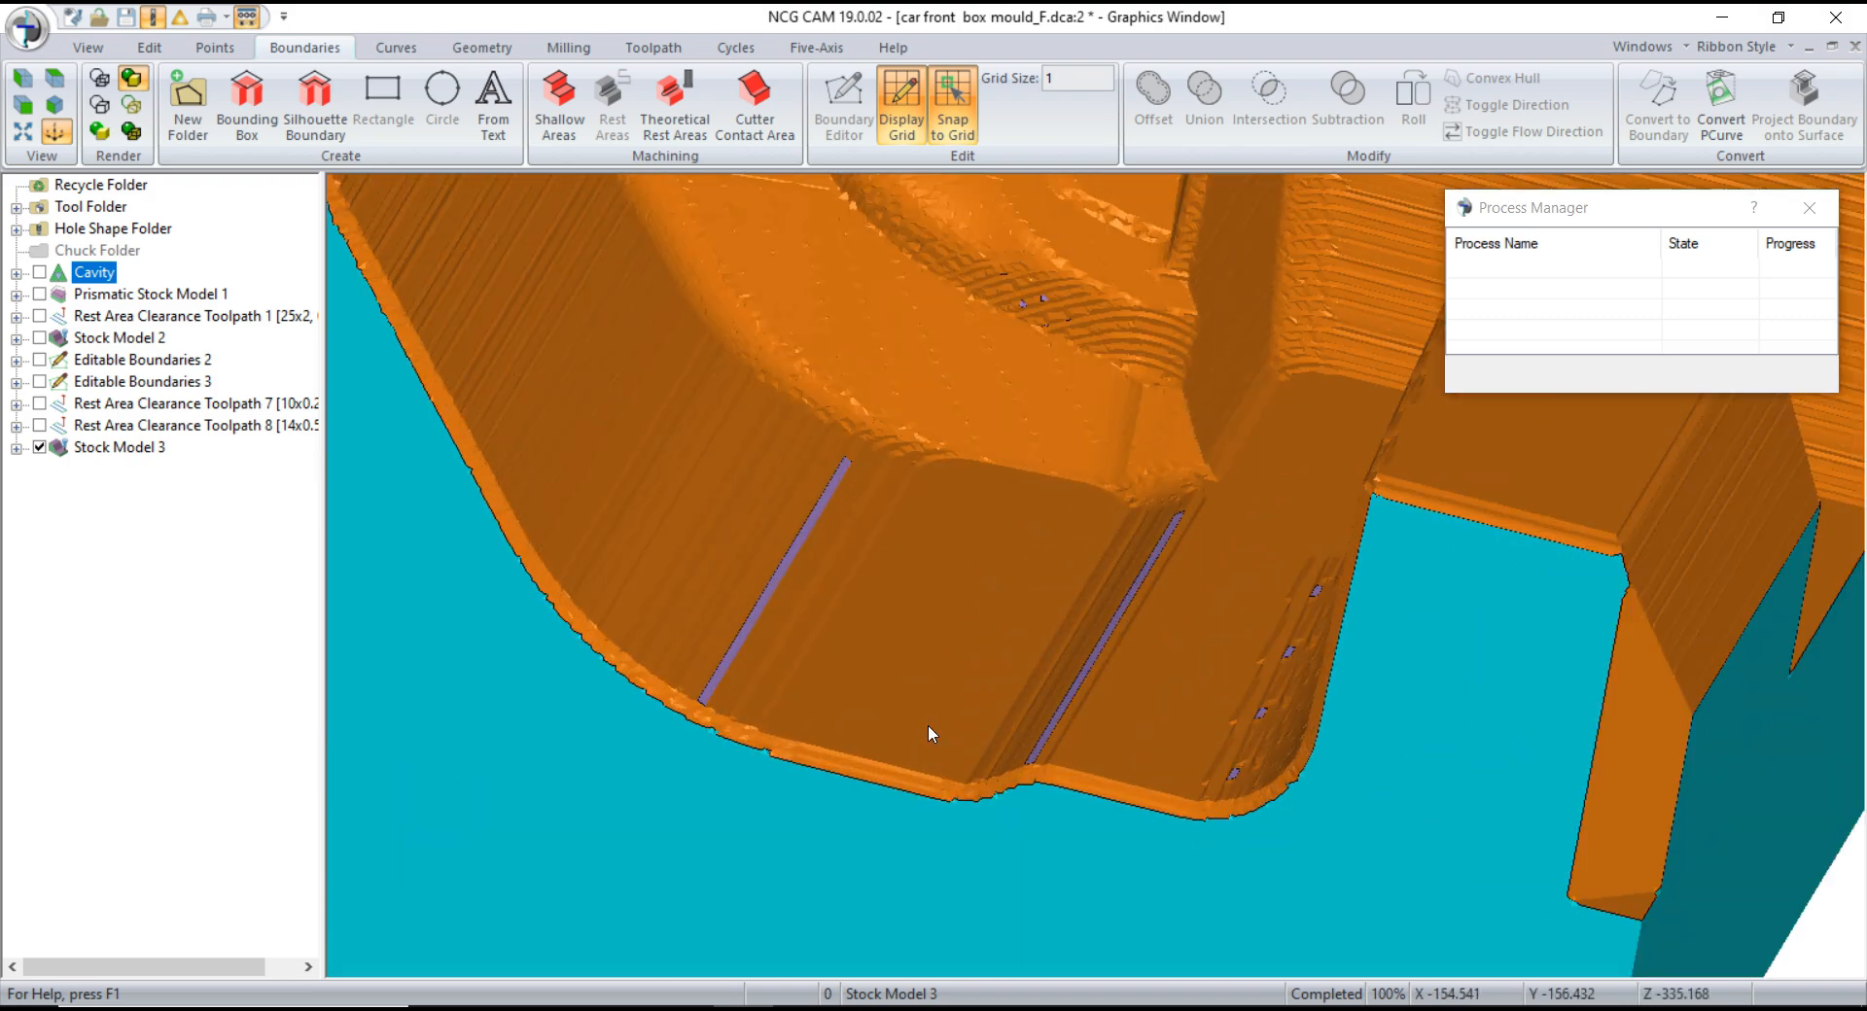
pyautogui.scroll(-4, 926, 727)
pyautogui.moveTo(919, 764); pyautogui.dragTo(1284, 584)
pyautogui.scroll(4, 1050, 489)
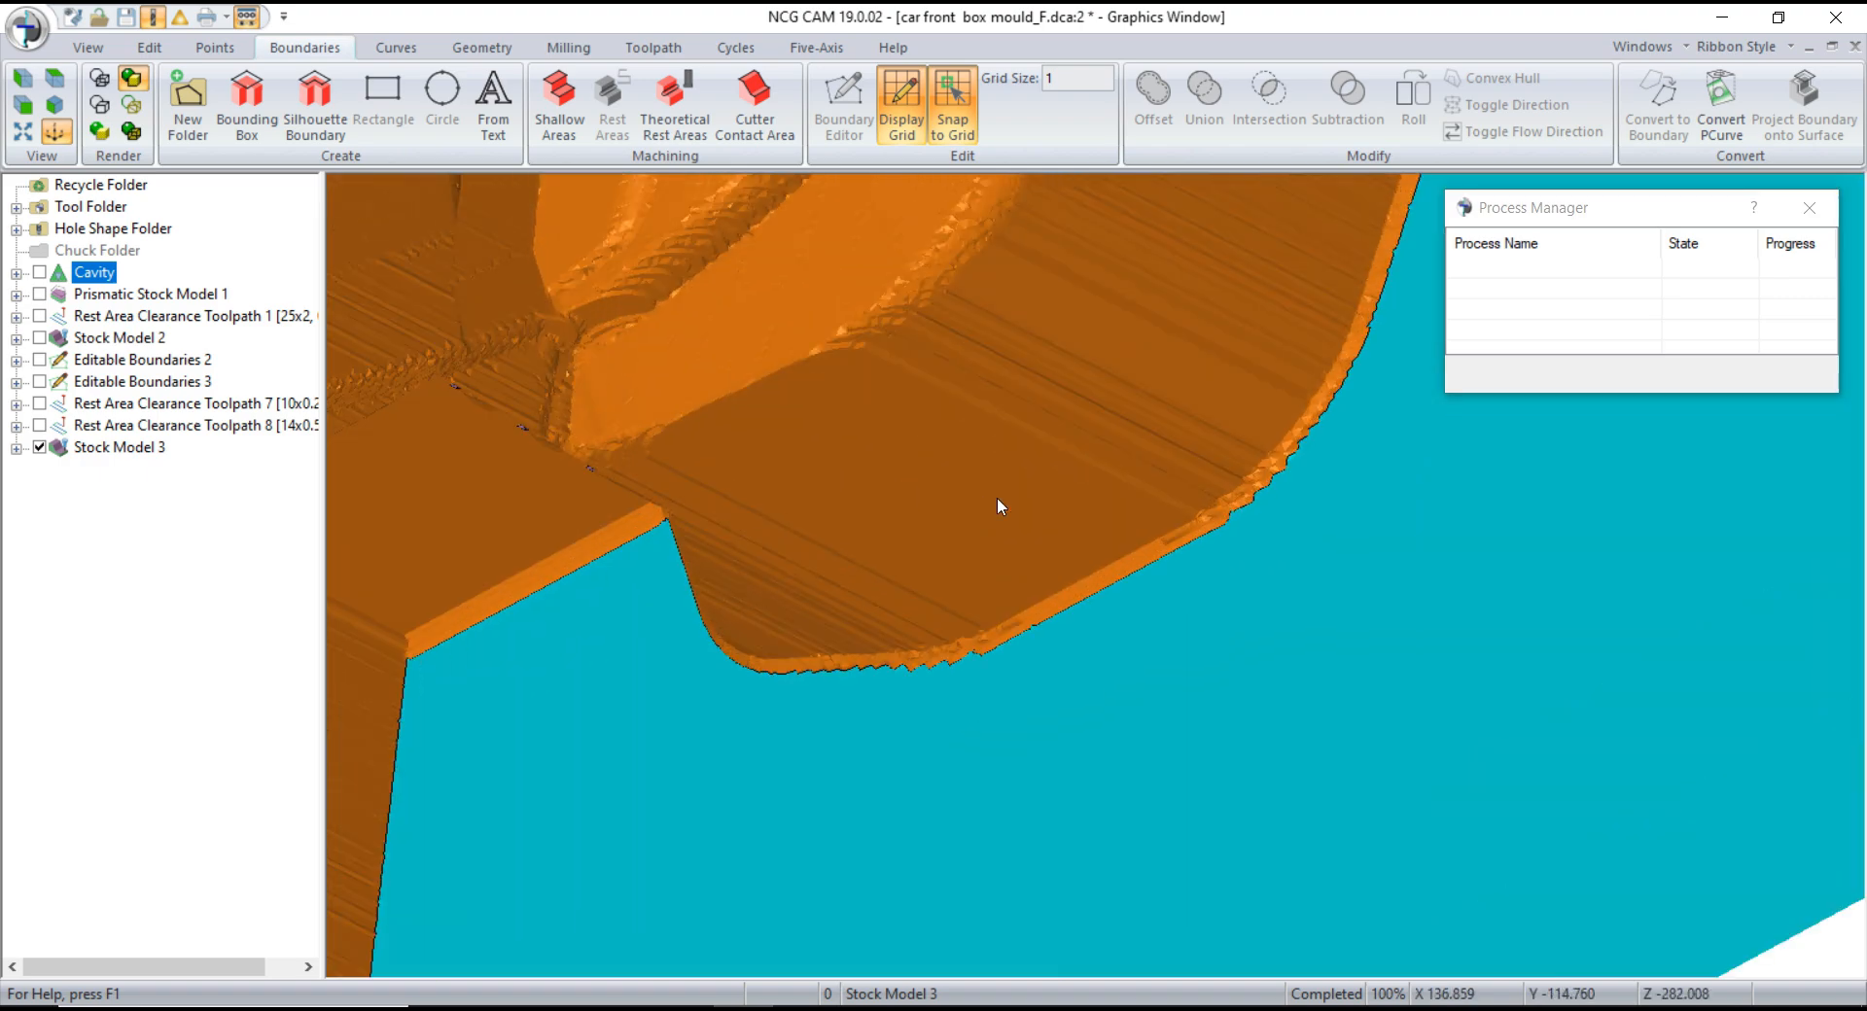
pyautogui.scroll(-4, 967, 784)
pyautogui.scroll(4, 959, 743)
pyautogui.scroll(-6, 981, 747)
pyautogui.moveTo(984, 756); pyautogui.dragTo(1317, 667)
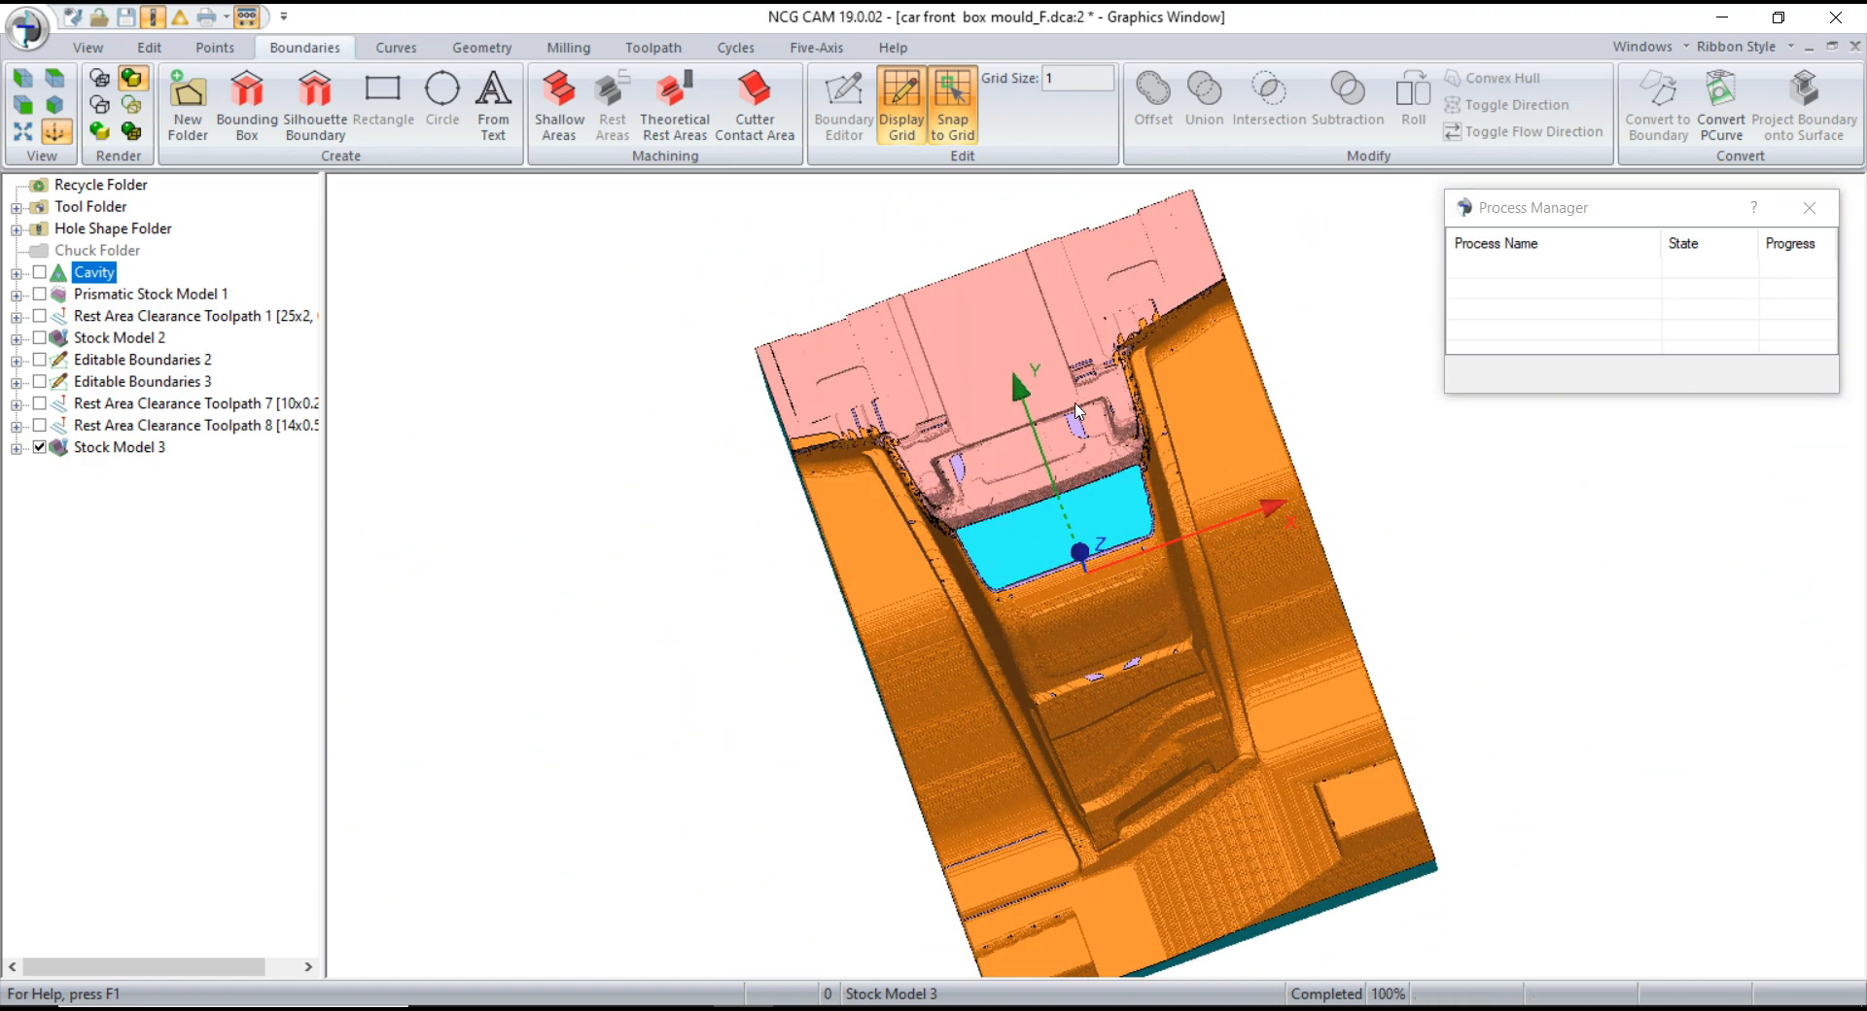
# - Examine the remaining material on Stock Model 3 up close at the corner of the upper pocket near its small rib
pyautogui.scroll(5, 945, 530)
pyautogui.scroll(3, 1070, 516)
pyautogui.moveTo(1070, 516); pyautogui.dragTo(1240, 697)
pyautogui.scroll(3, 778, 557)
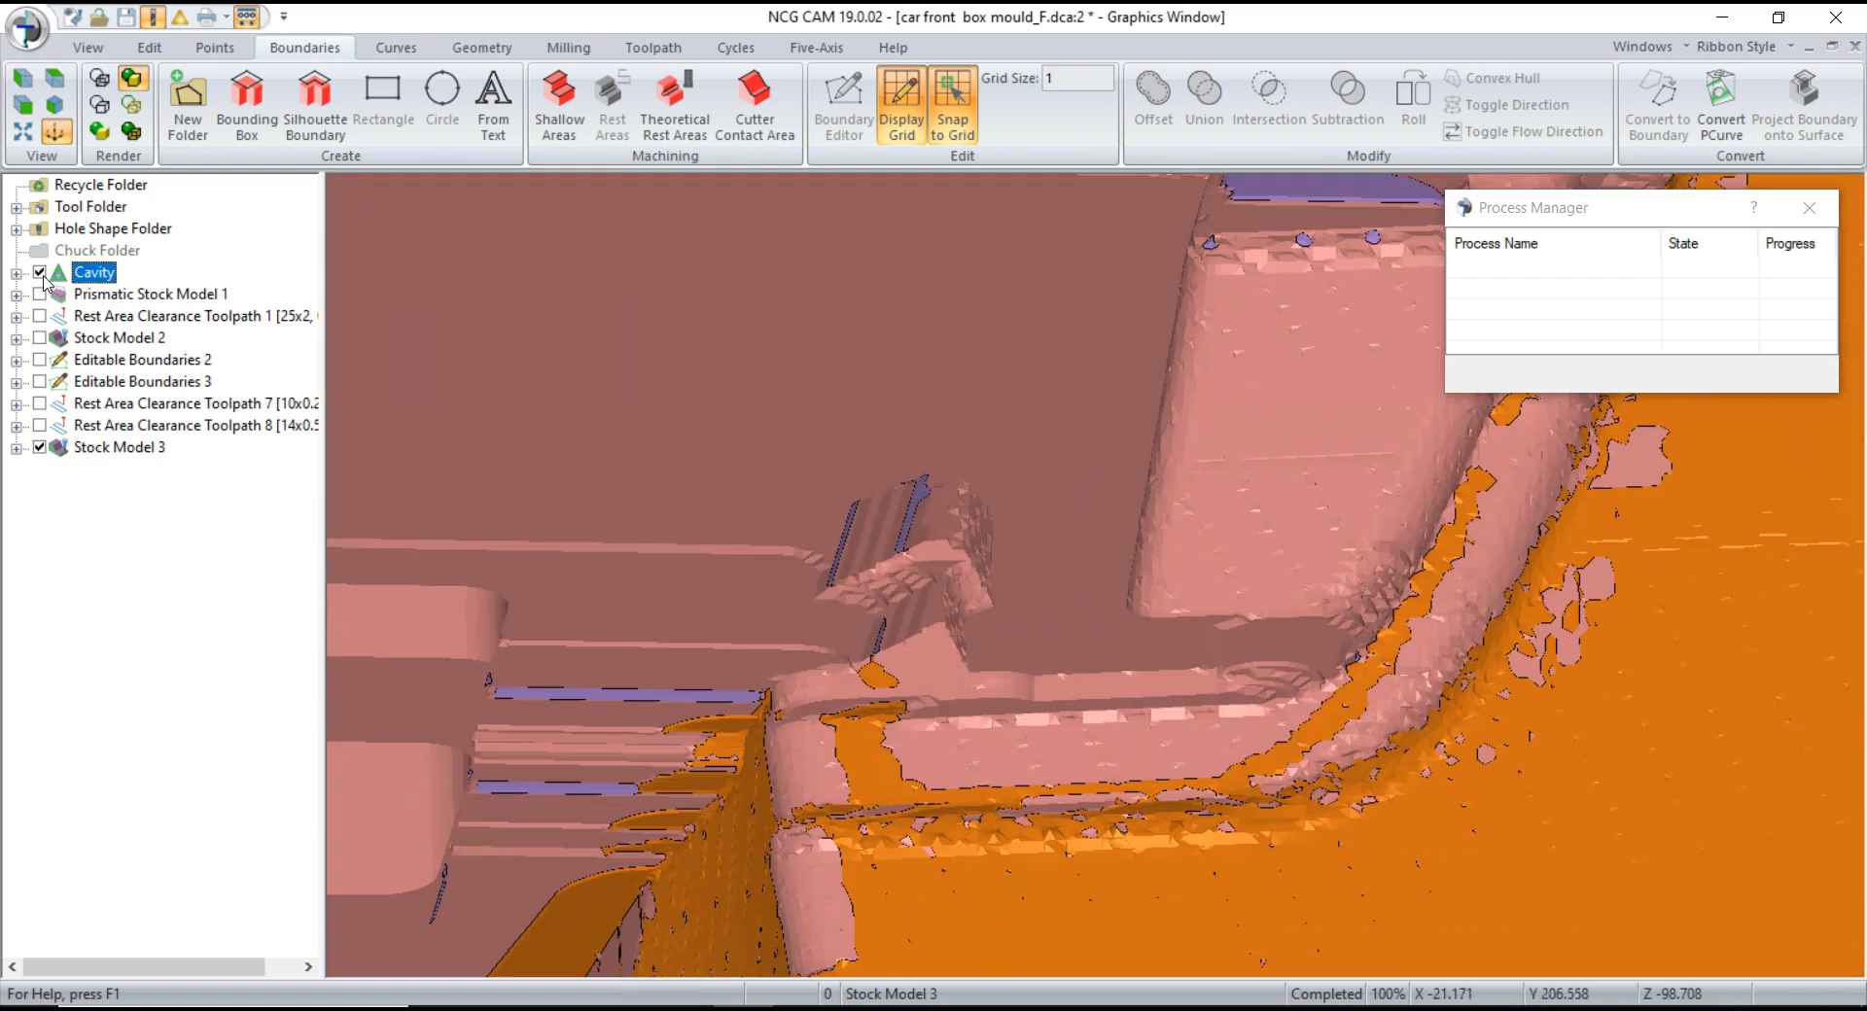
# - Compare the upper pocket corner on the Cavity with Stock Model 3, and leave only the Cavity displayed in full
pyautogui.click(40, 448)
pyautogui.moveTo(1071, 654); pyautogui.dragTo(1003, 595)
pyautogui.scroll(1, 1003, 595)
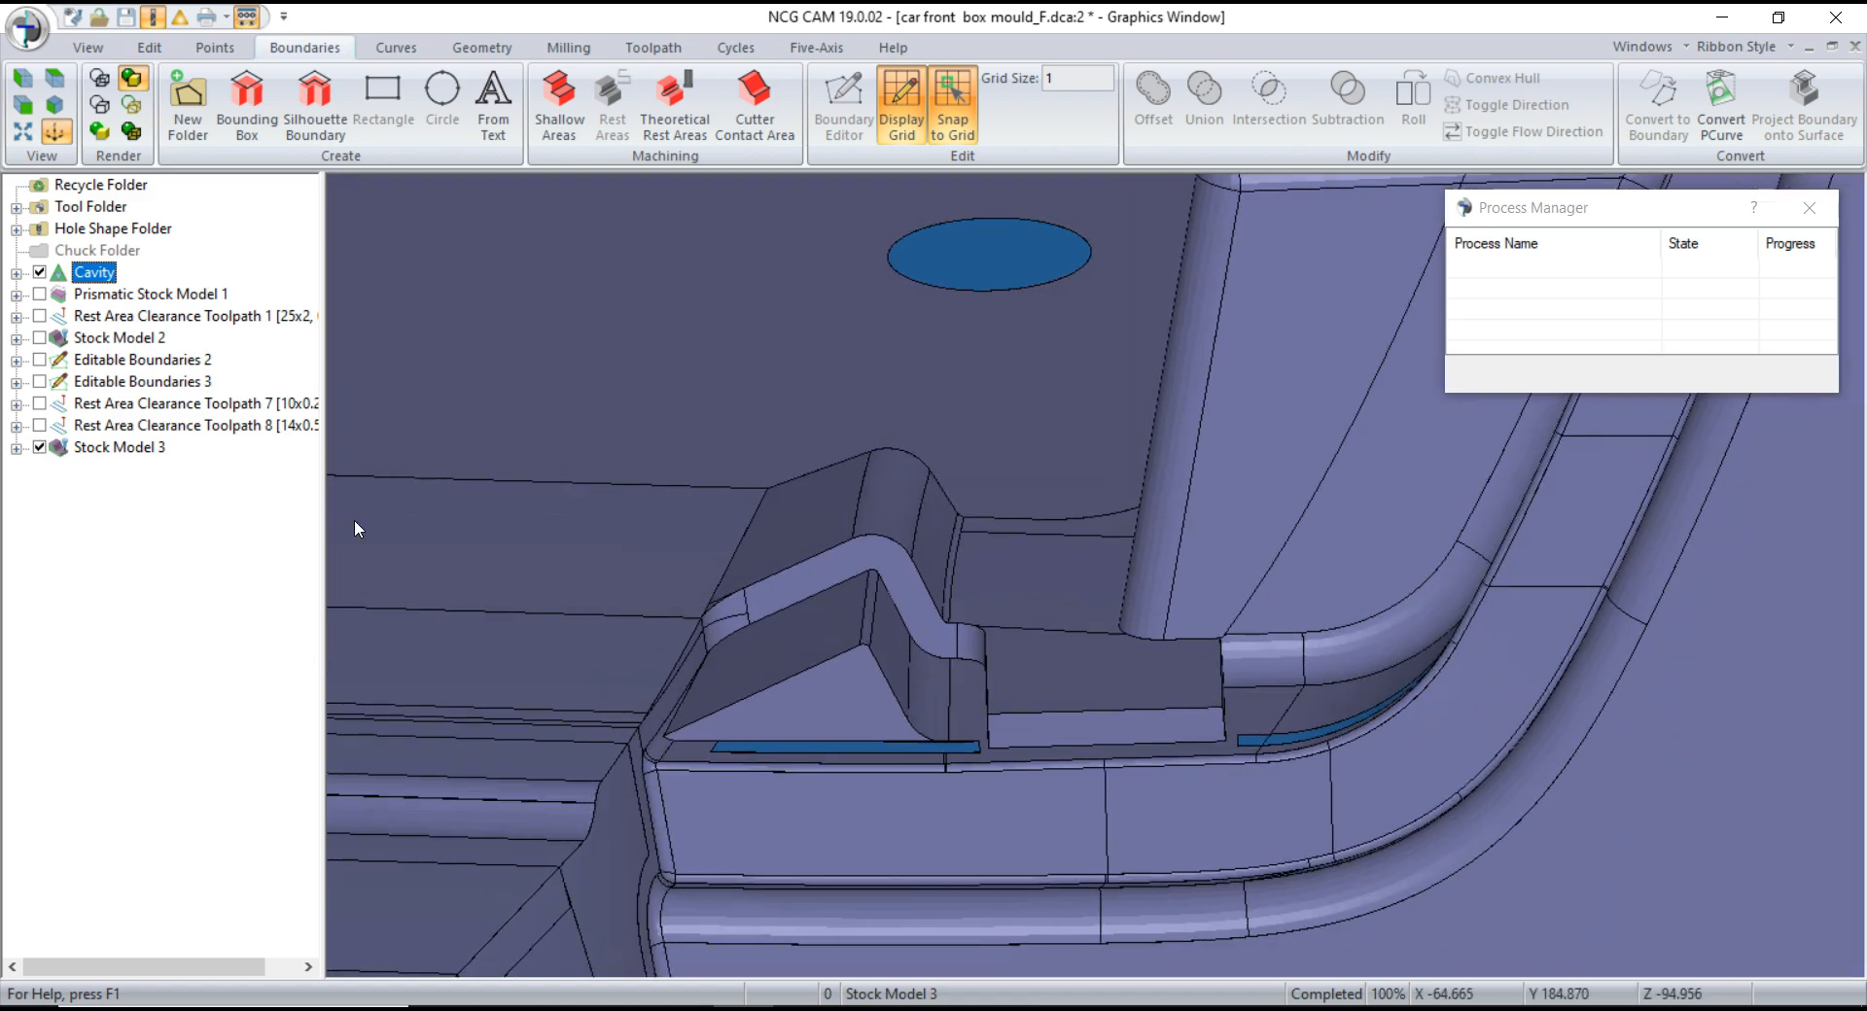
pyautogui.scroll(-10, 1031, 583)
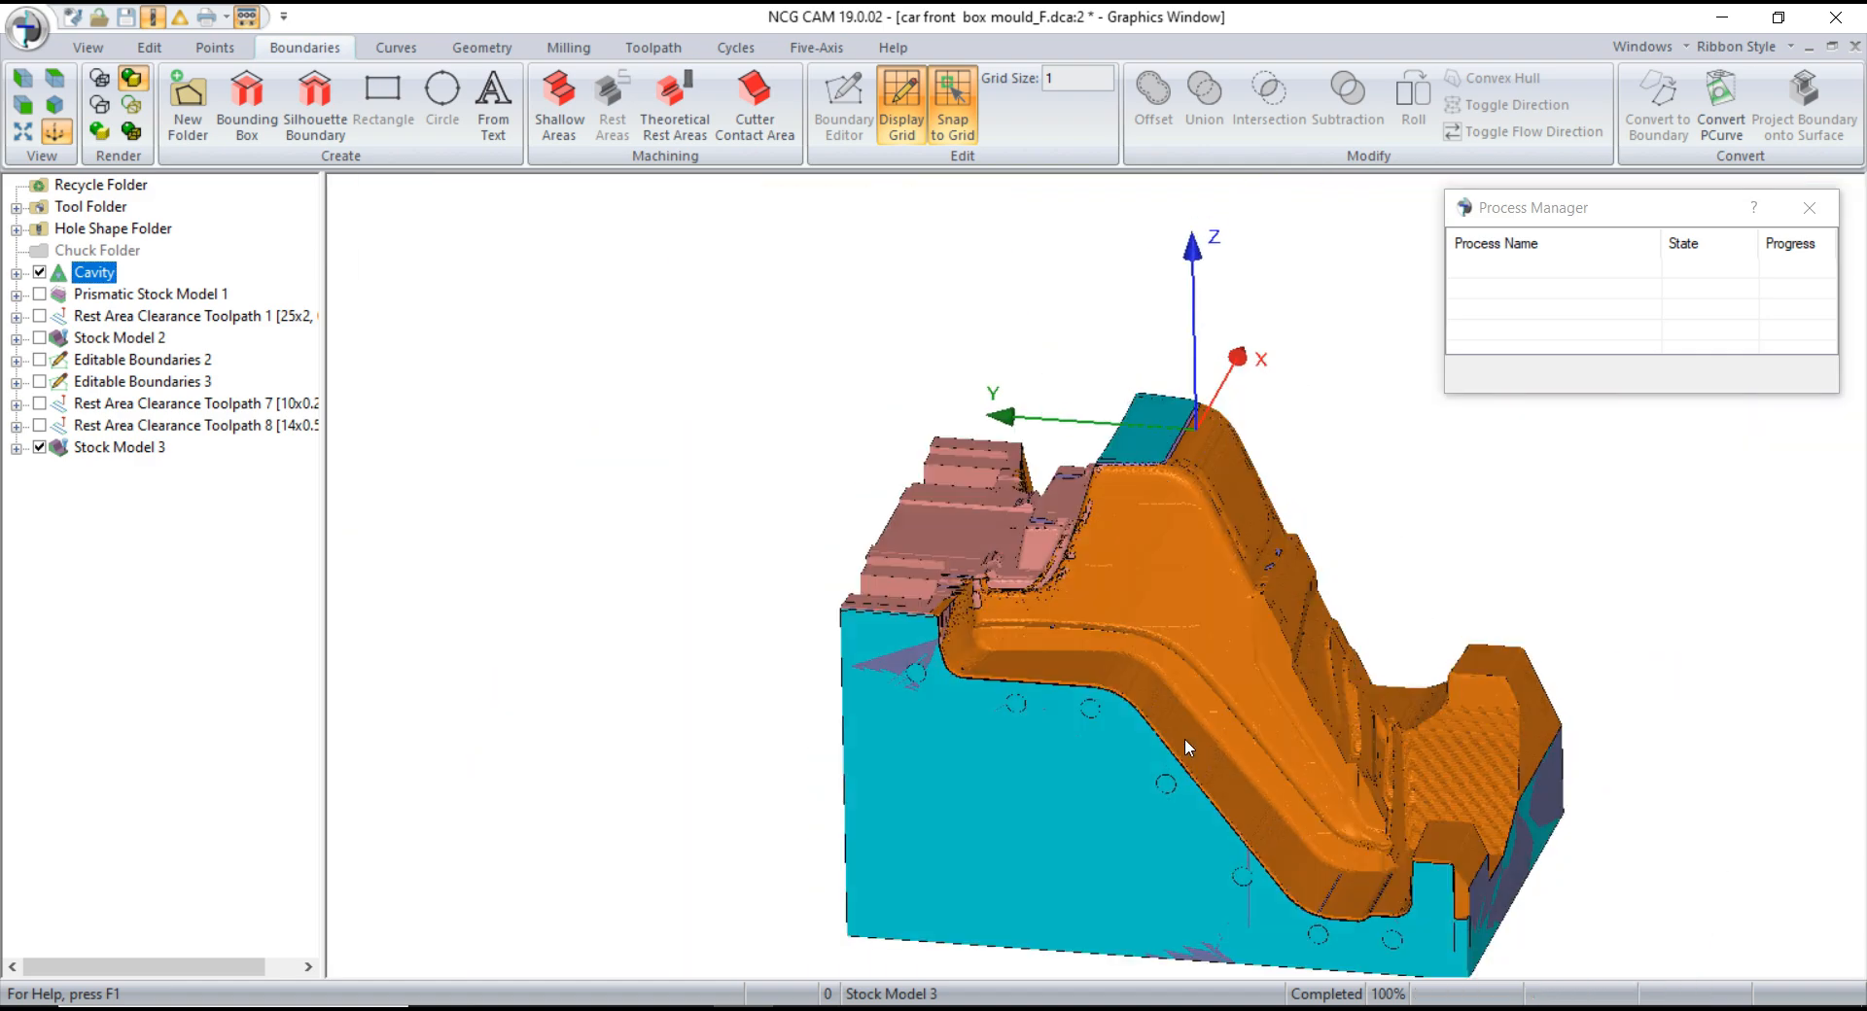
pyautogui.click(40, 448)
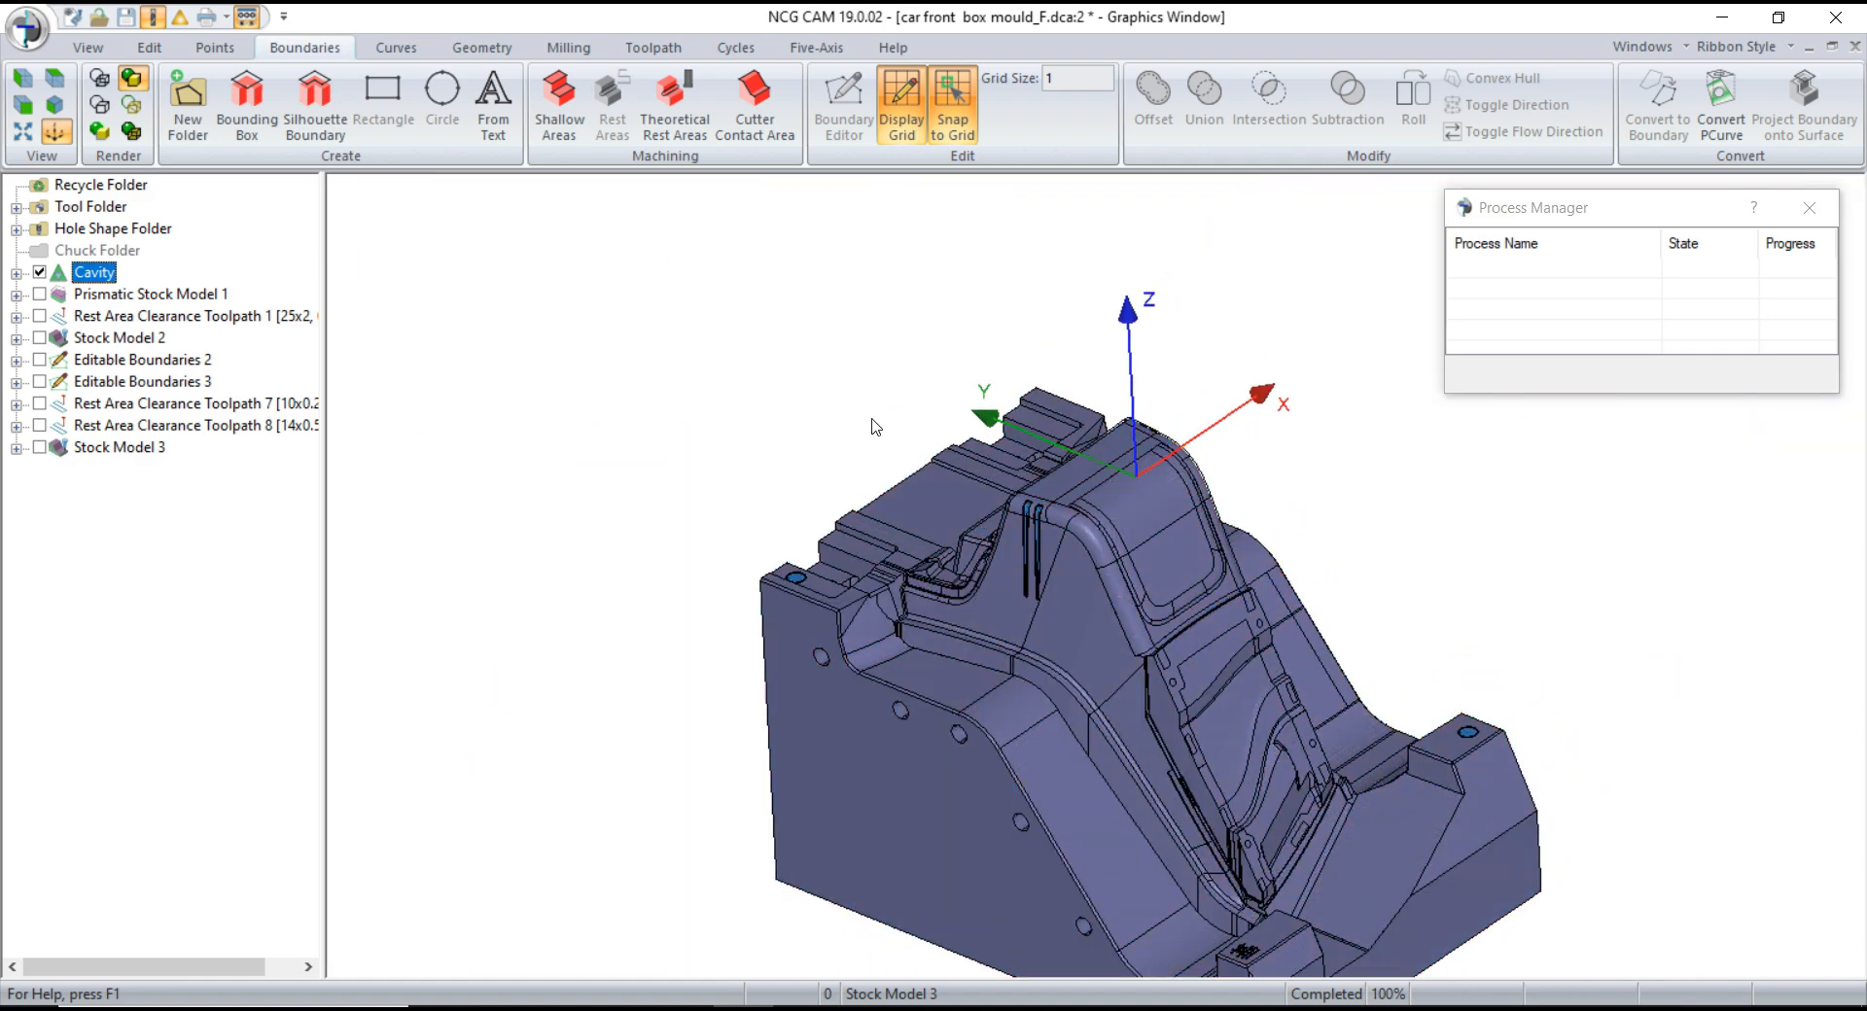